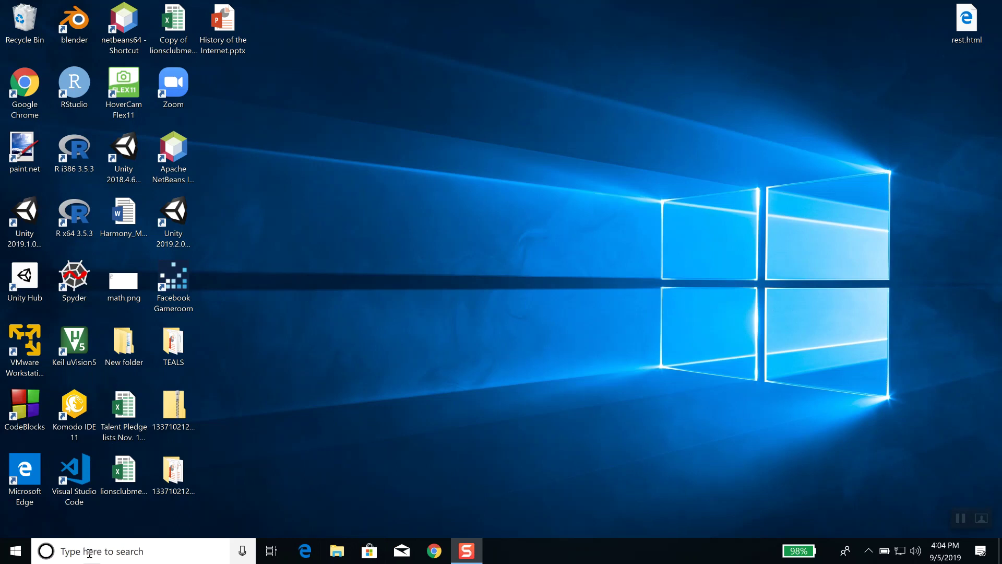
# Launch Chrome, decline the Intel wireless profile sync prompt, and load the Cowley College website.
pyautogui.click(435, 553)
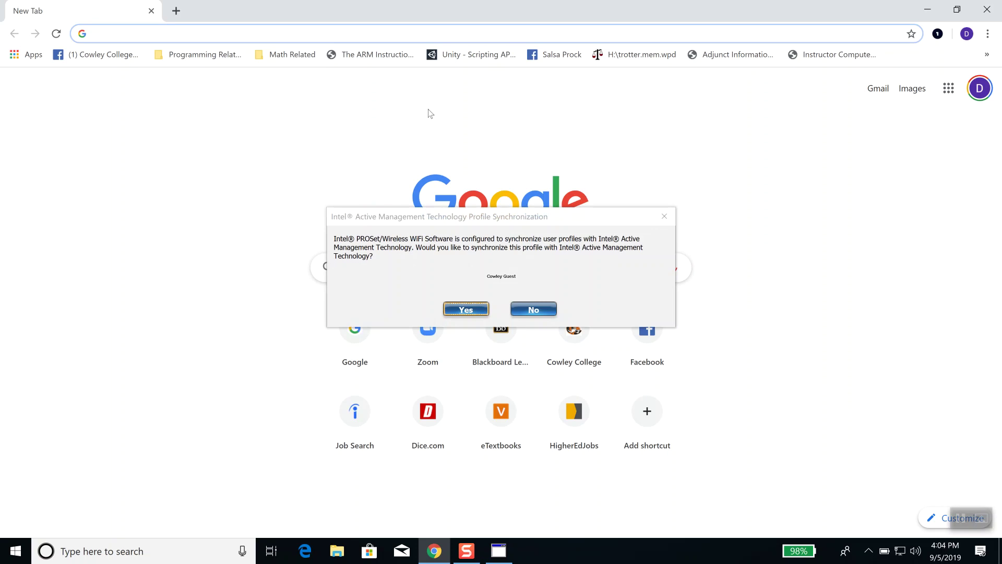
pyautogui.click(543, 311)
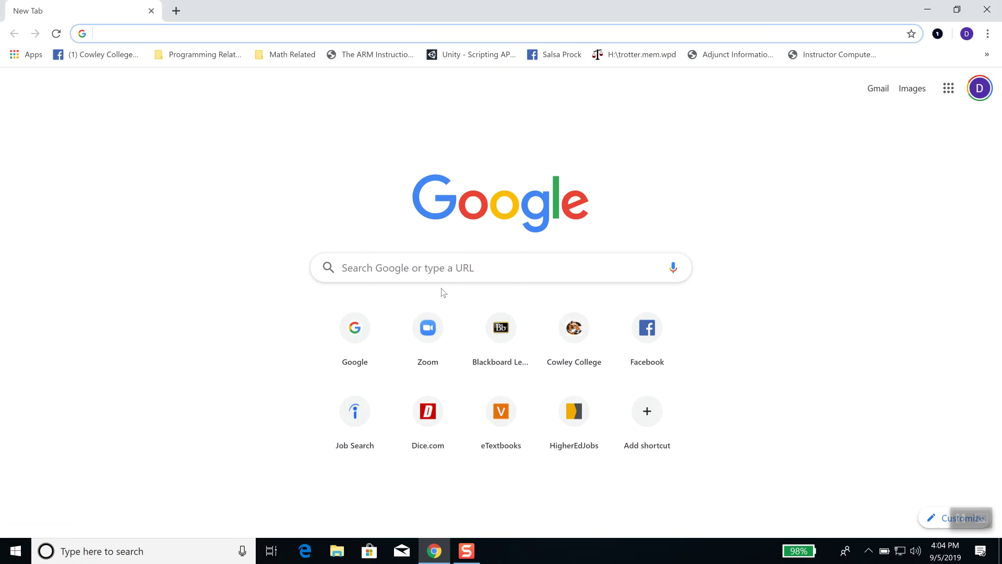
pyautogui.write('www.')
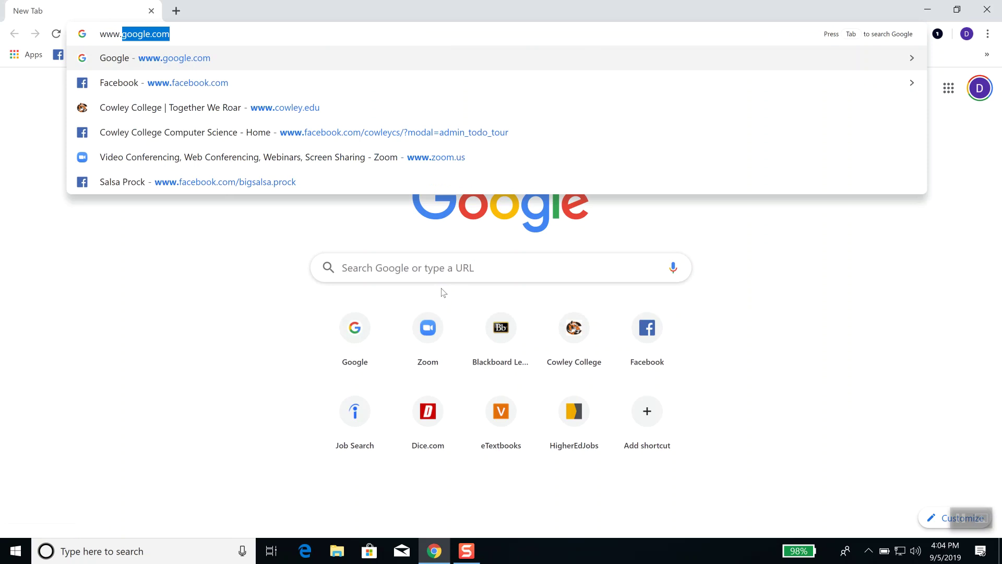
pyautogui.write('co')
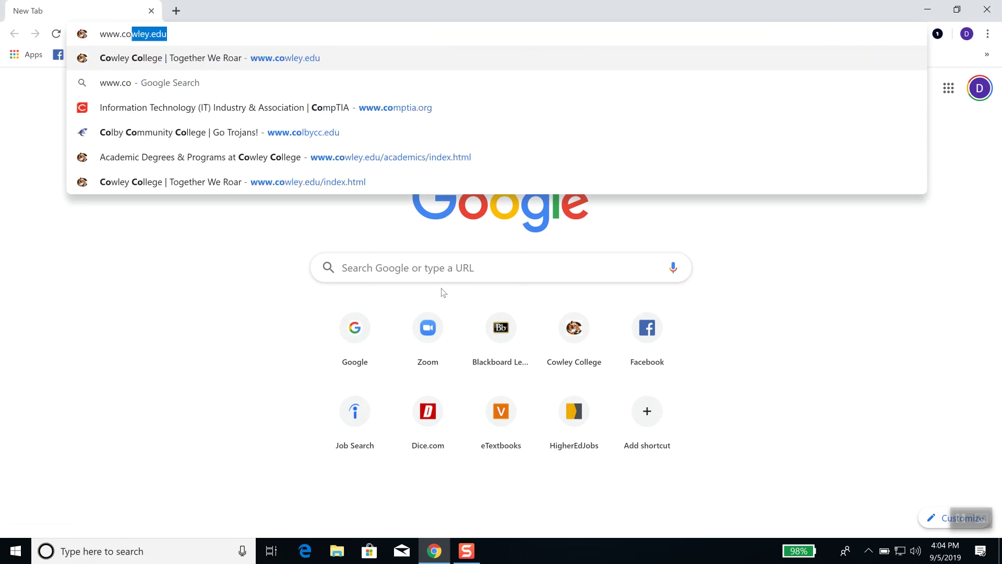
pyautogui.press('Return')
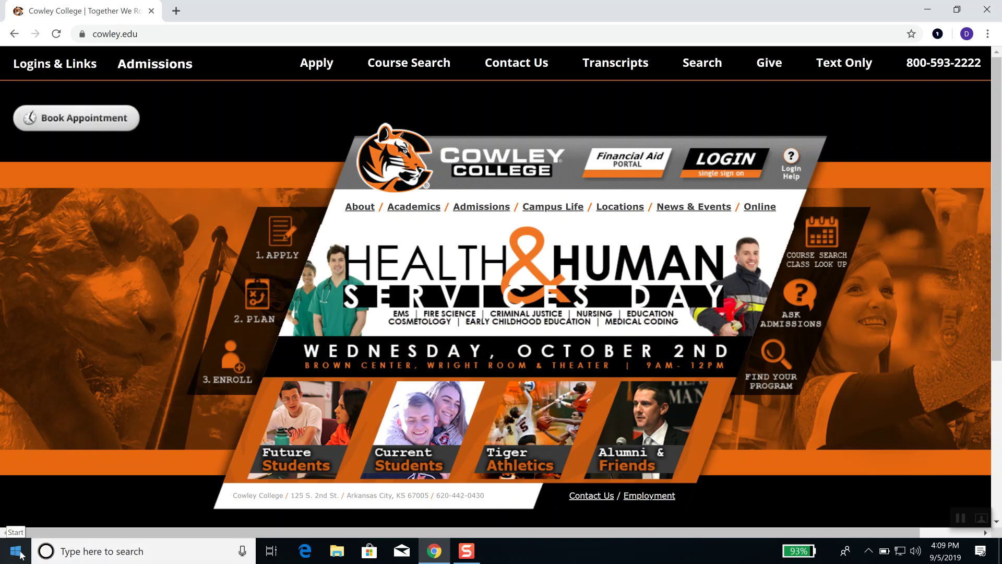
pyautogui.click(336, 553)
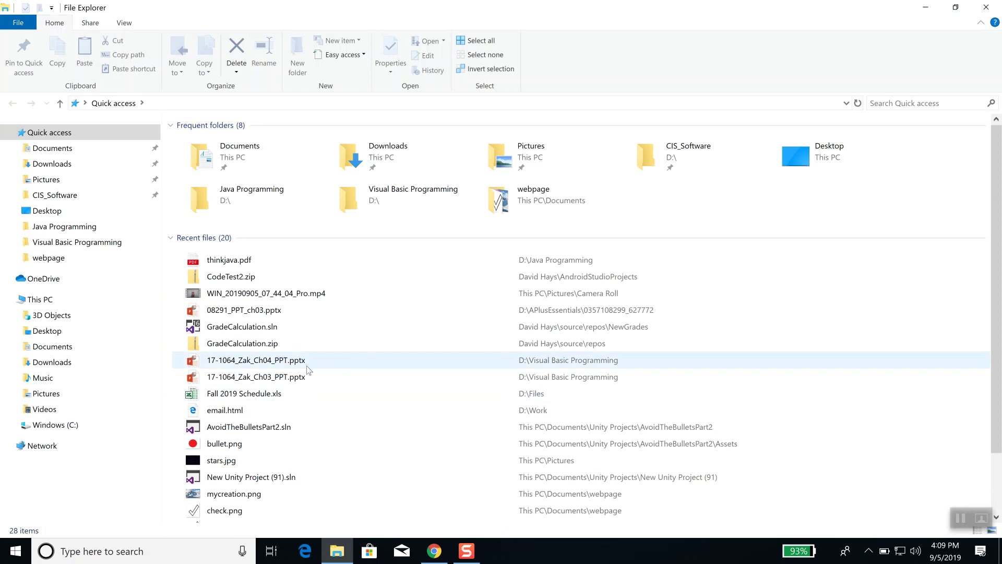
pyautogui.click(988, 8)
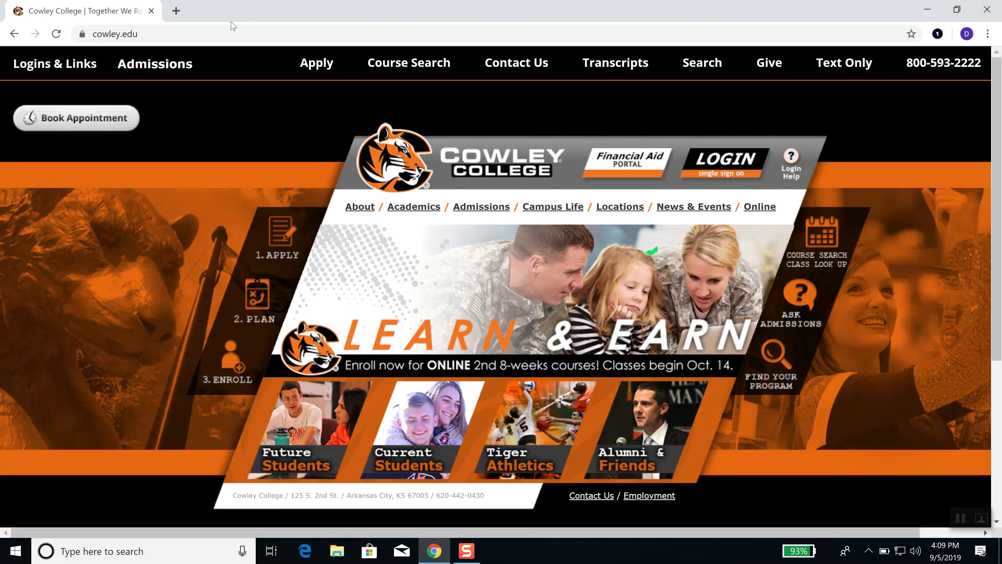
# Load Google in place of the college site and search for 'logitech mouse driver'.
pyautogui.click(184, 34)
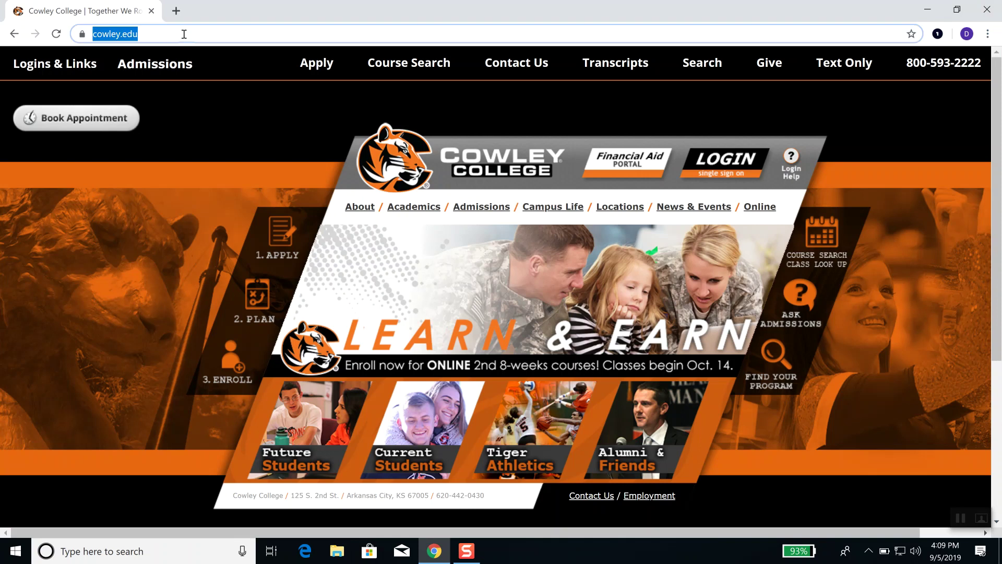
pyautogui.write('www.google.com')
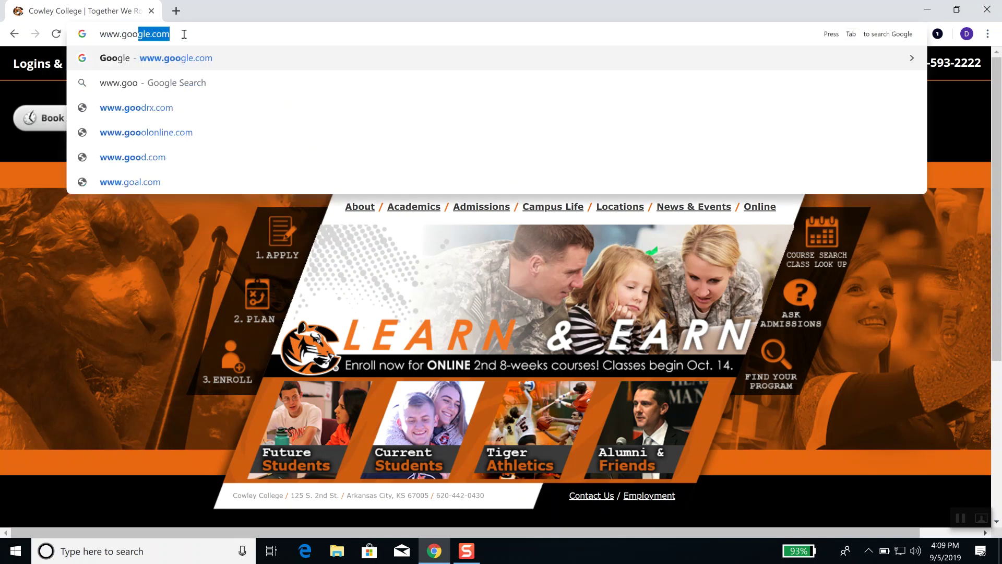
pyautogui.press('Return')
pyautogui.write('log')
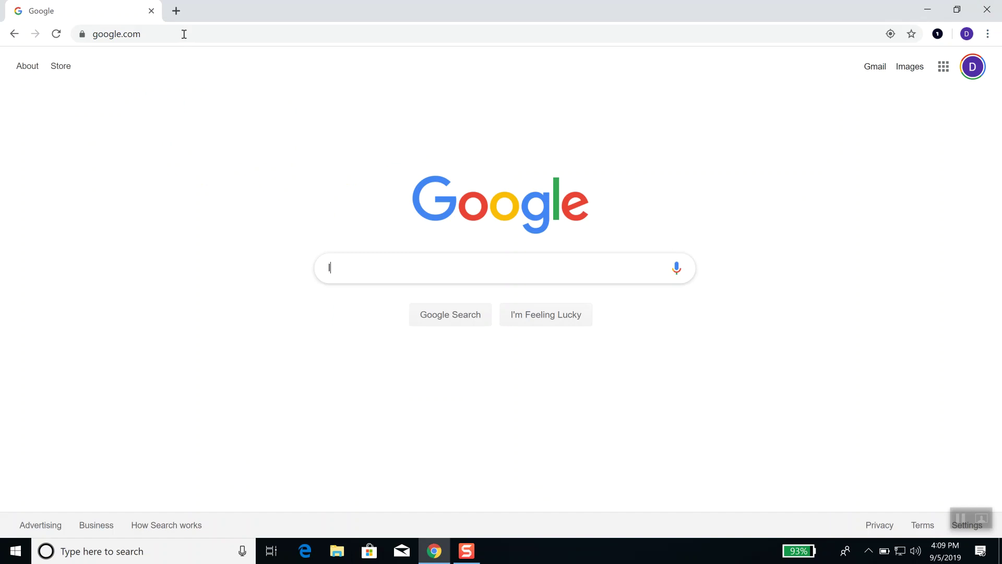
pyautogui.write('itech')
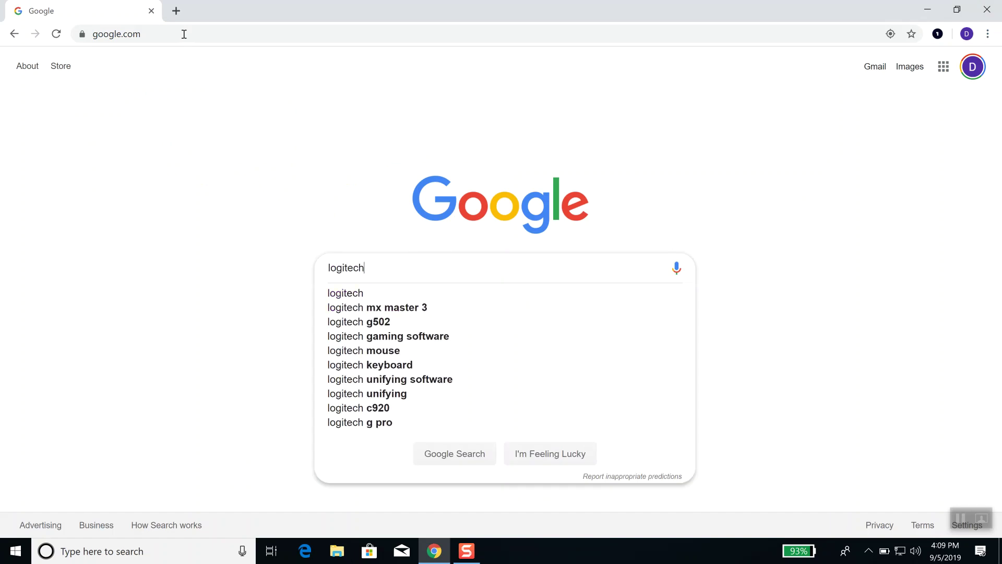
pyautogui.write(' mous')
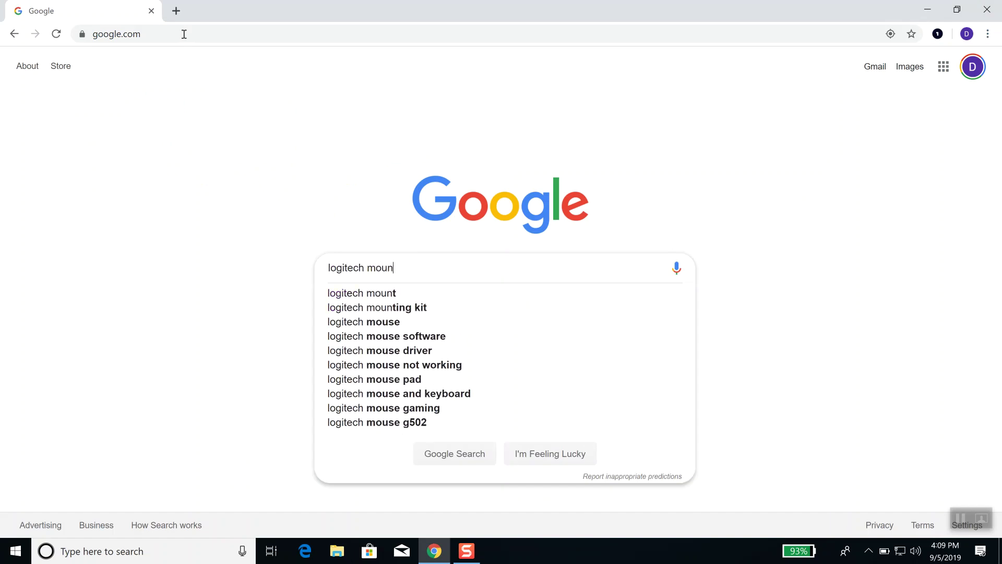
pyautogui.write('e')
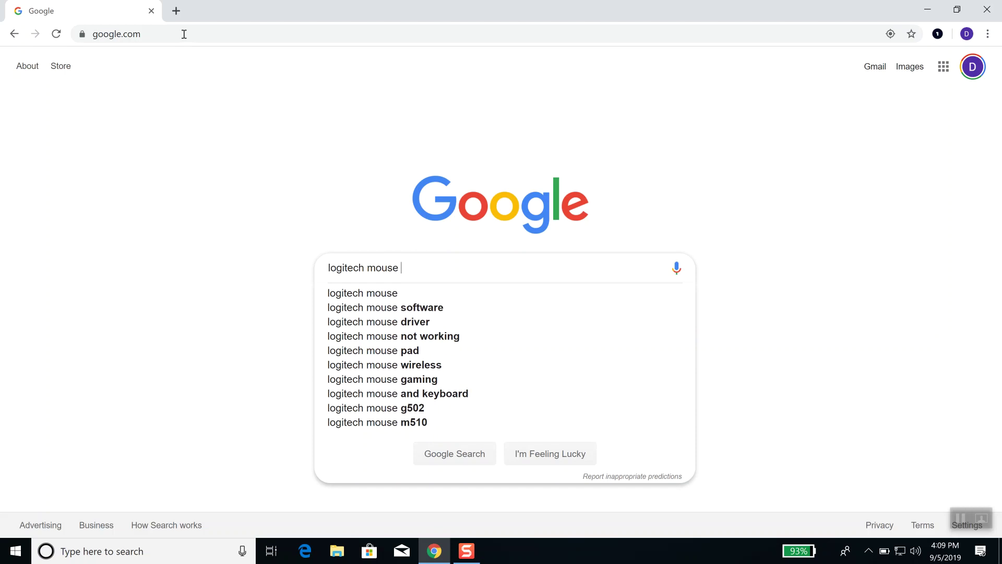
pyautogui.write(' driver')
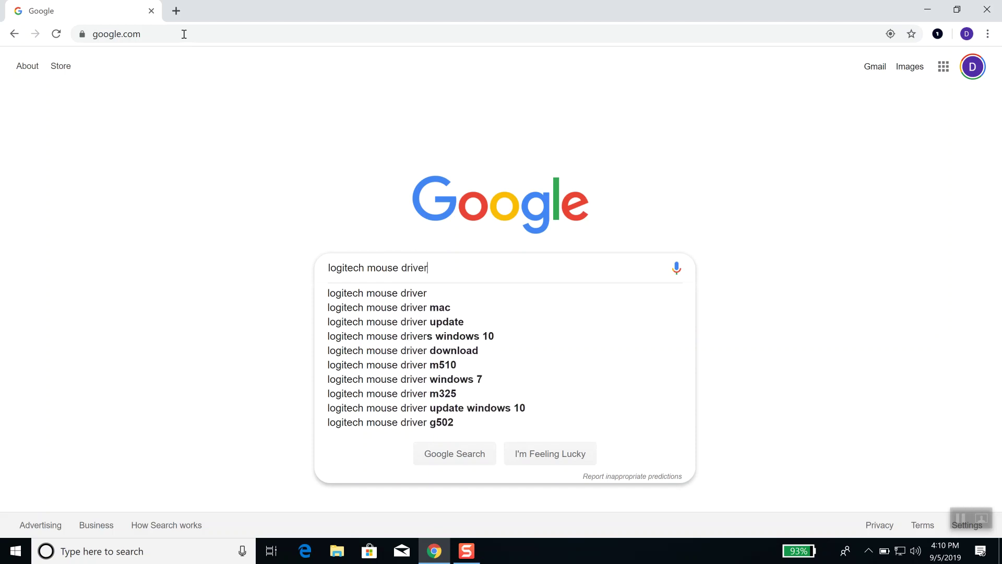
pyautogui.press('Return')
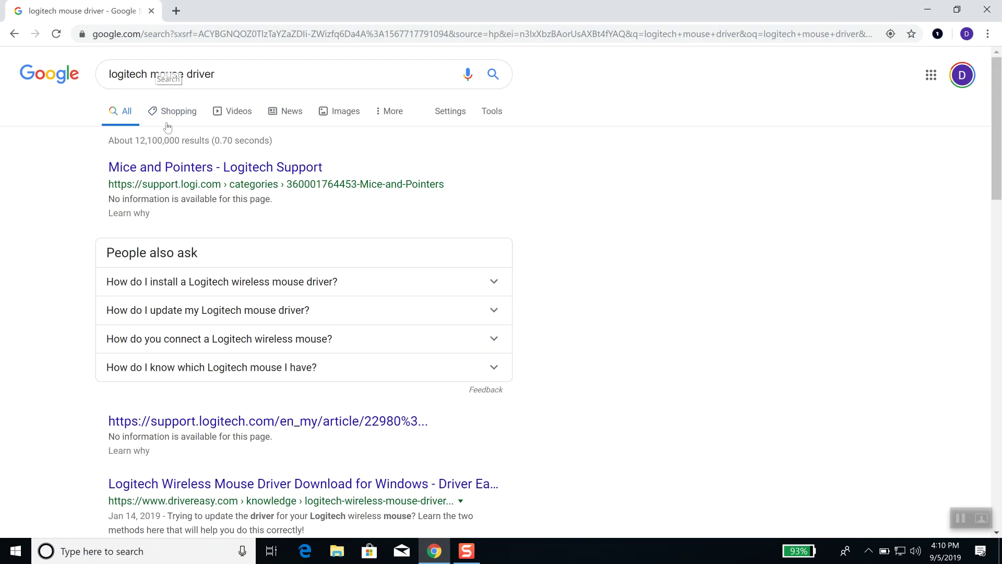
# Open Driver Easy's 'Logitech Wireless Mouse Driver Download for Windows' article from the results.
pyautogui.scroll(-1, 243, 276)
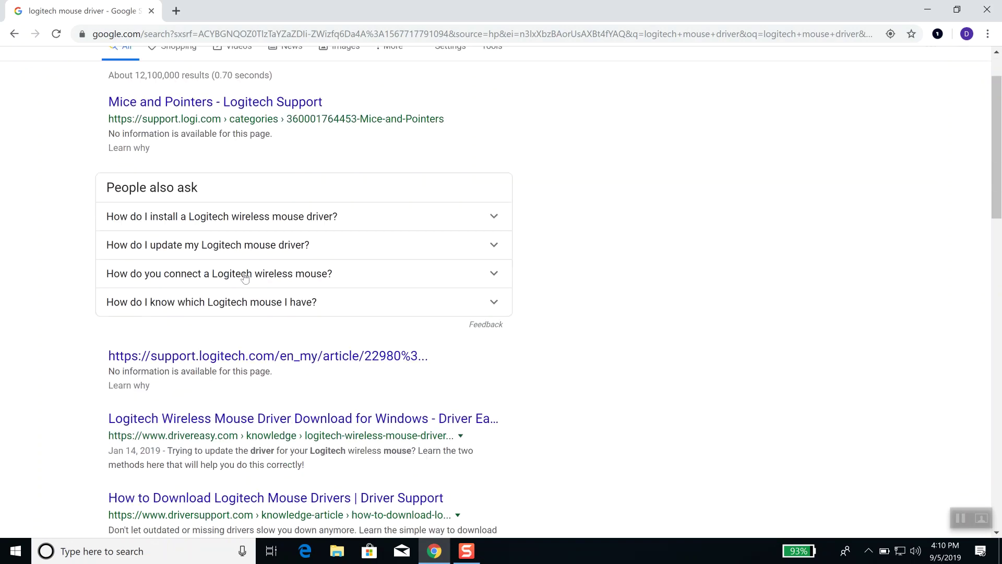
pyautogui.scroll(-1, 245, 277)
pyautogui.click(284, 353)
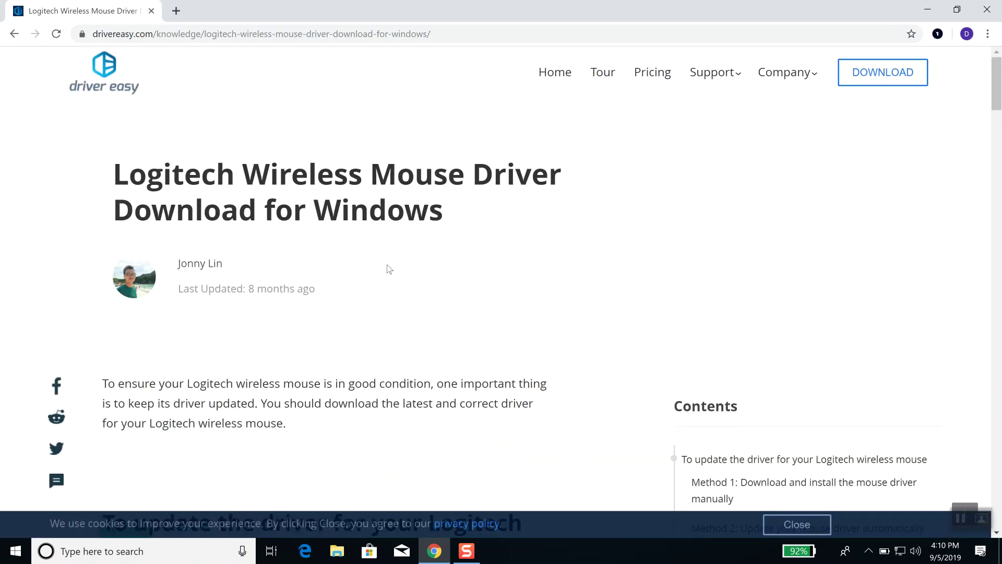
# Go back to the logitech mouse driver results, close Chrome, and bring up Windows search.
pyautogui.click(14, 40)
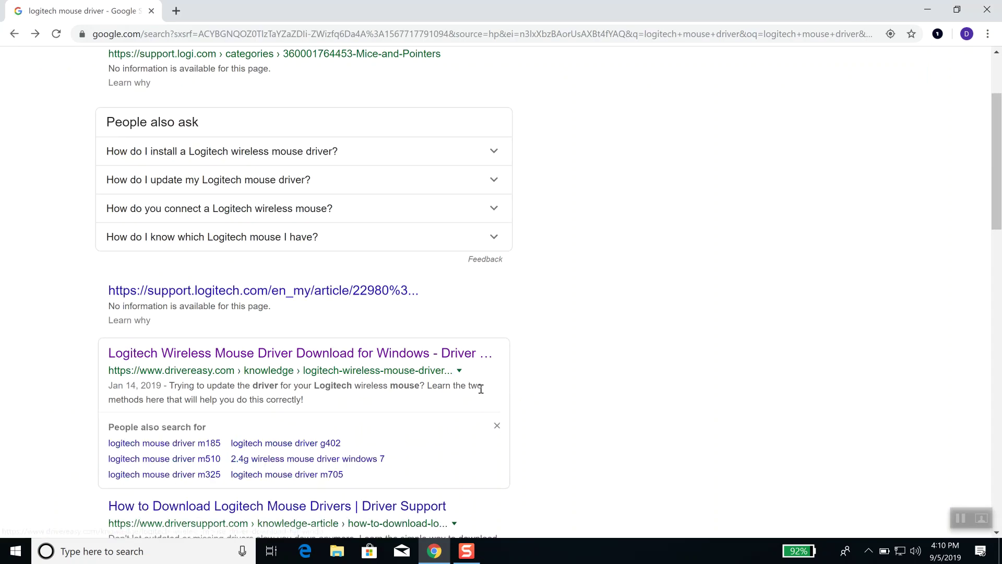
pyautogui.scroll(-5, 481, 389)
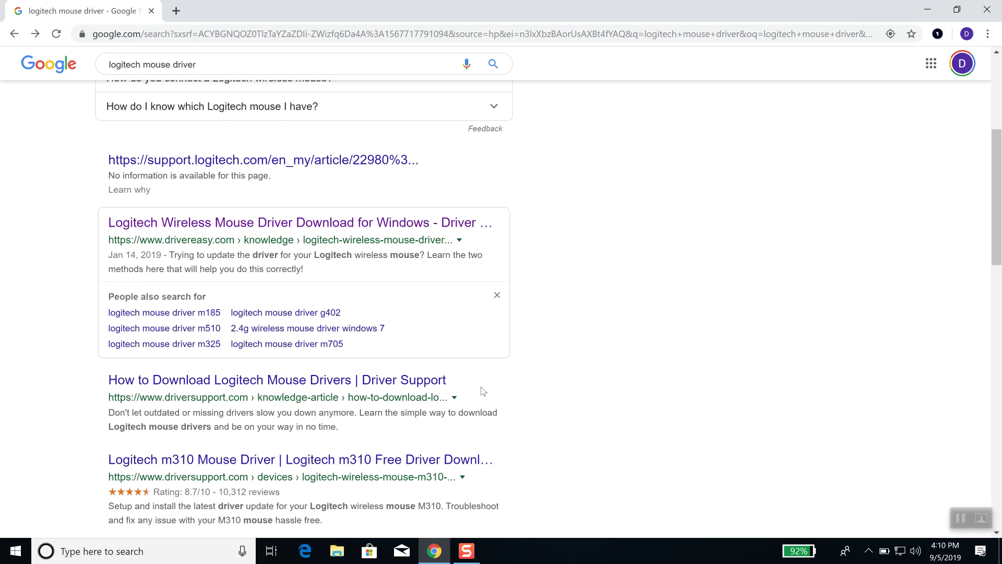
pyautogui.scroll(-3, 478, 388)
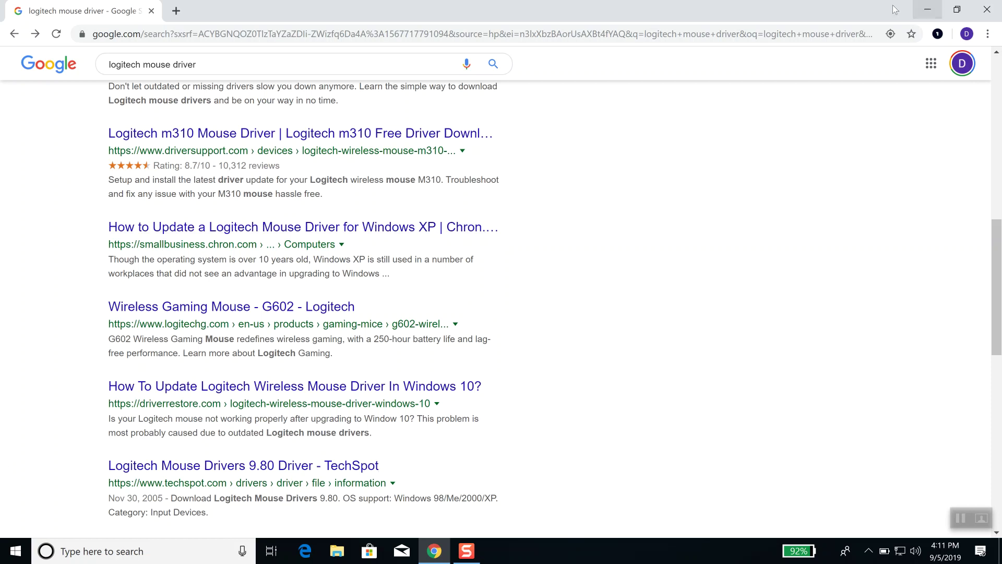
pyautogui.click(986, 14)
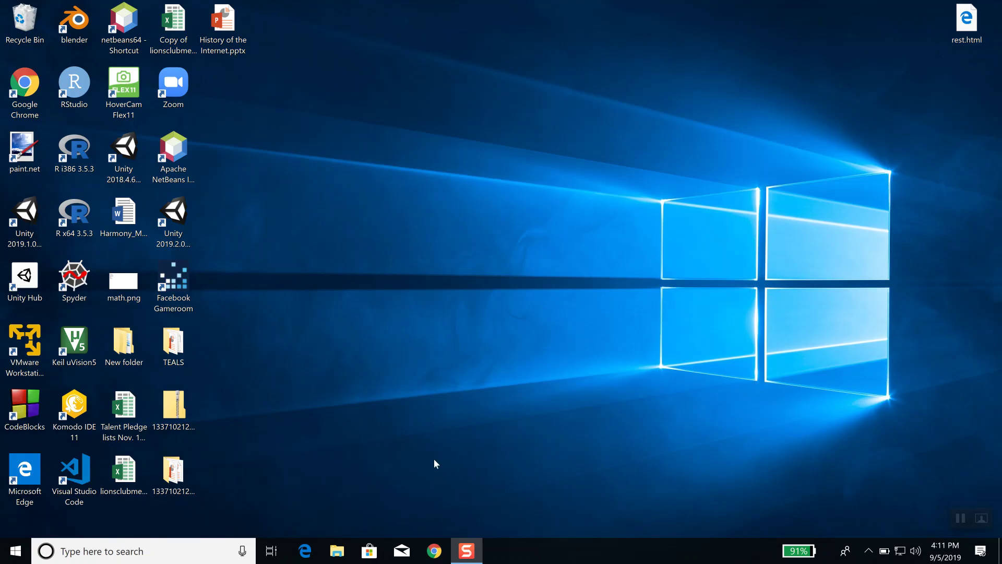
pyautogui.click(84, 556)
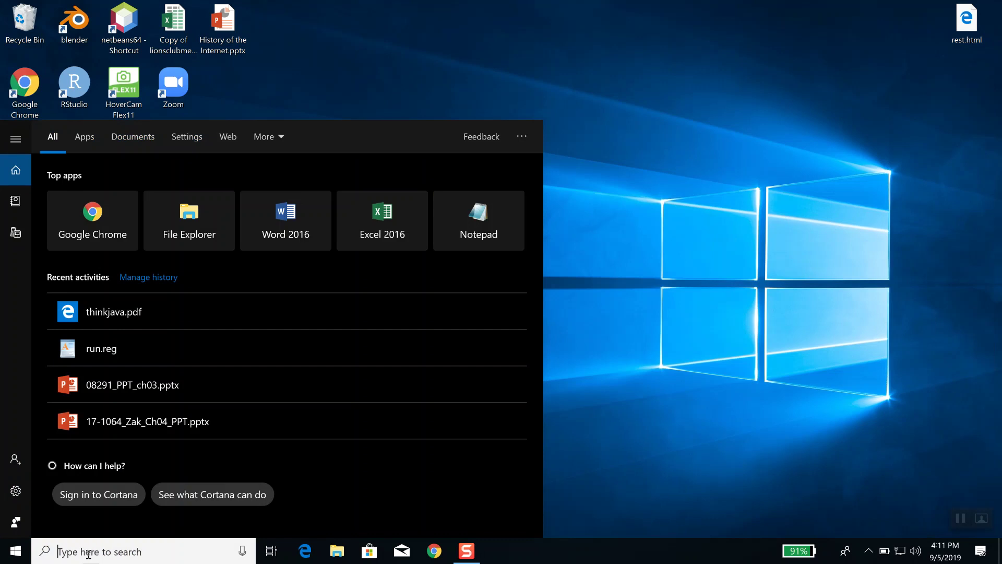
# Search Windows for 'paint.net' and launch it with a blank 1600 × 1200 canvas.
pyautogui.write('pain')
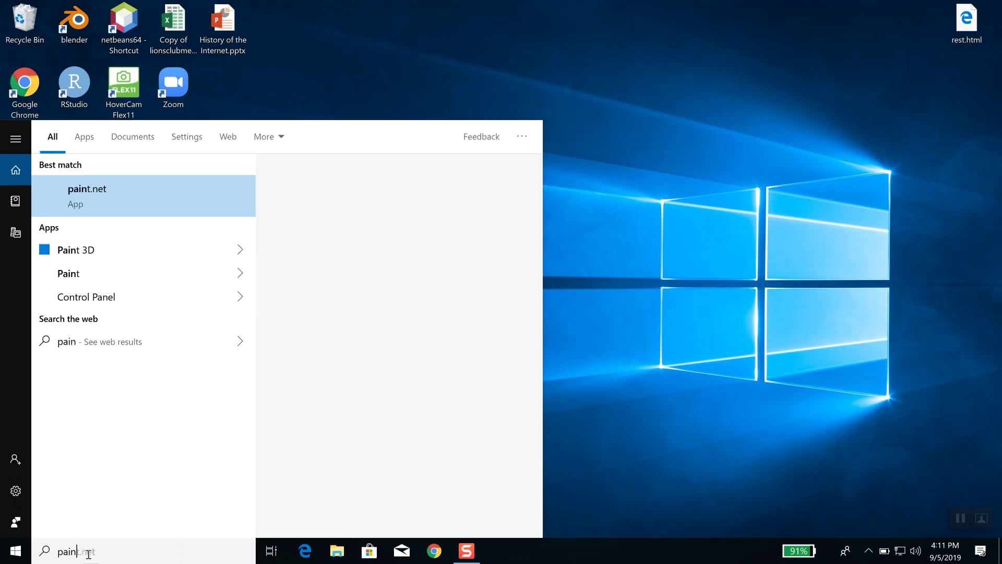
pyautogui.write('t.net')
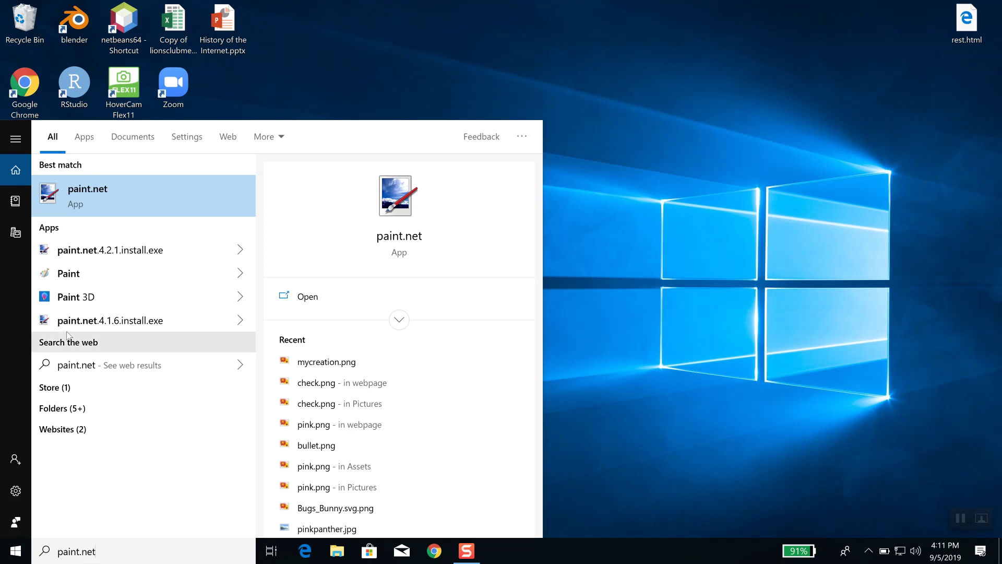
pyautogui.click(97, 194)
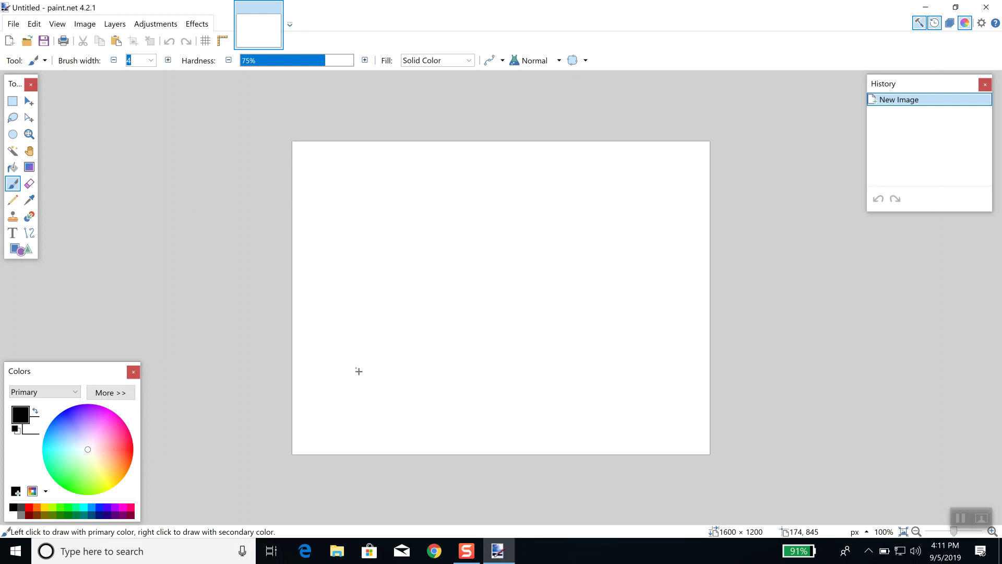
# Bring Chrome forward, load google.com, and search for 'popeye the sailor man'.
pyautogui.click(436, 552)
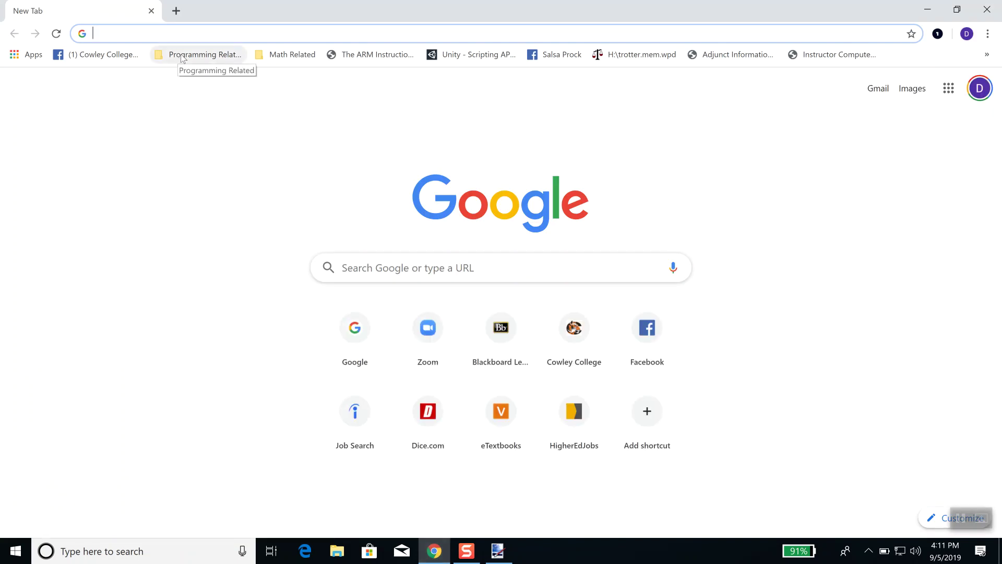
pyautogui.write('www.google.com')
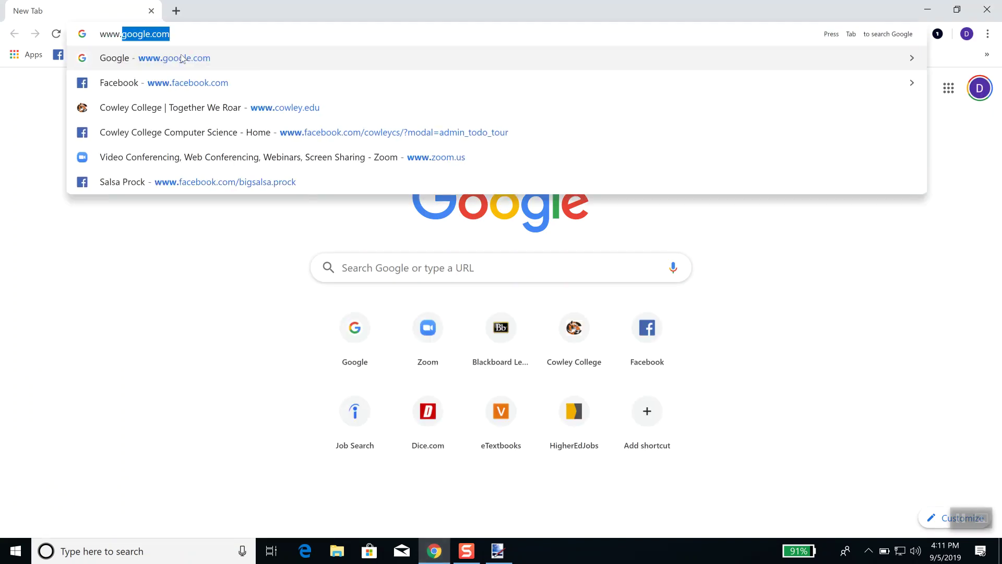
pyautogui.press('Return')
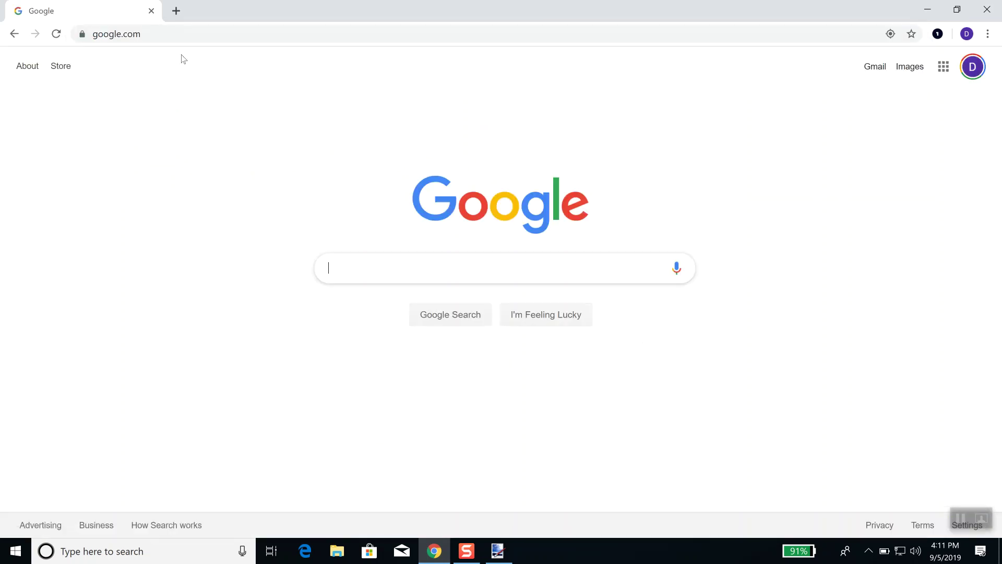
pyautogui.write('popey')
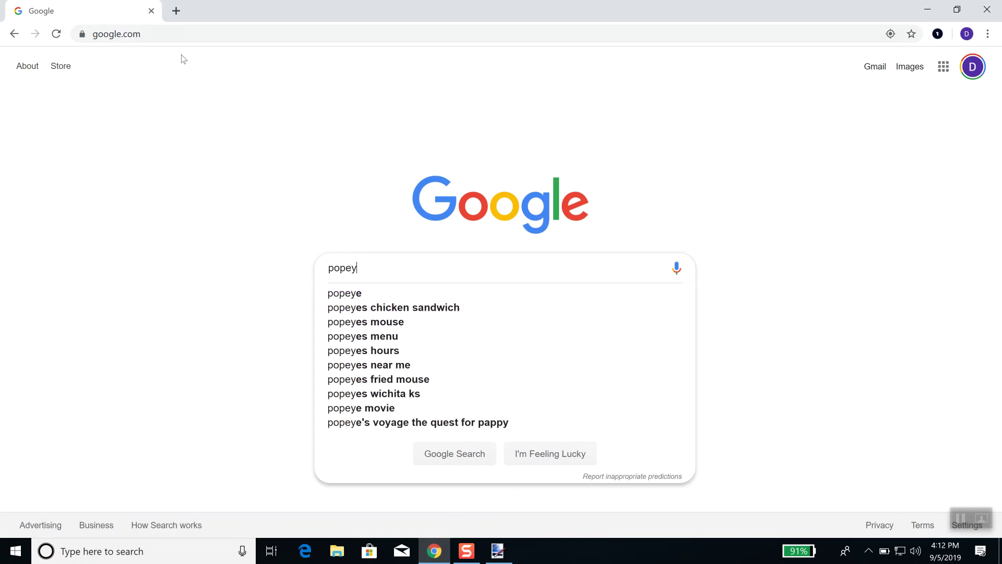
pyautogui.write('e the s')
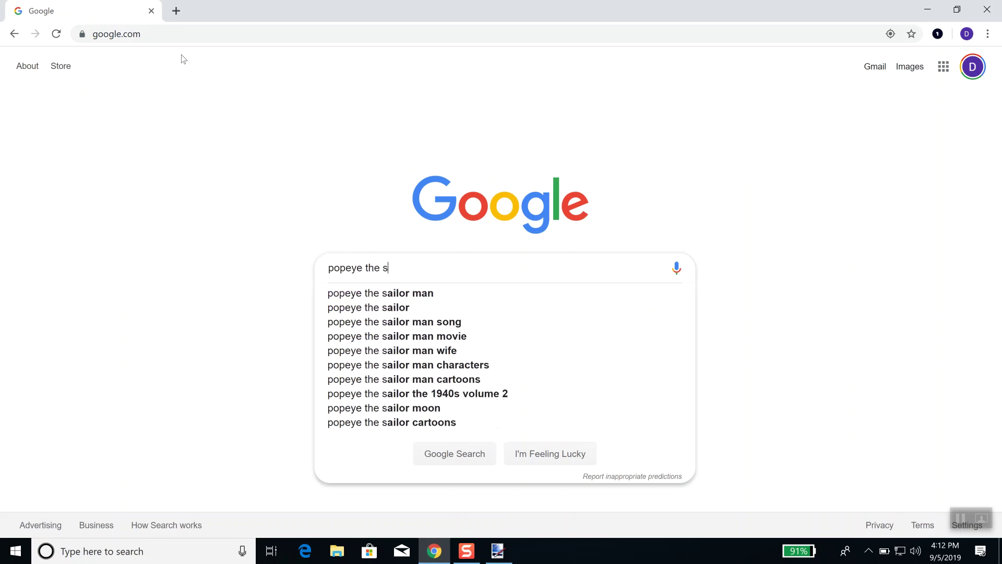
pyautogui.write('ailor man')
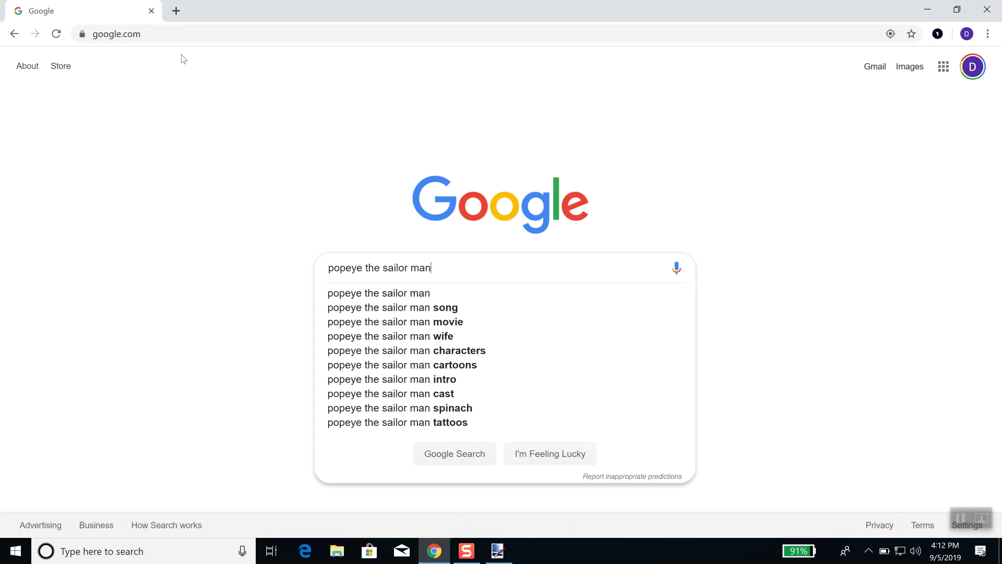
pyautogui.press('Return')
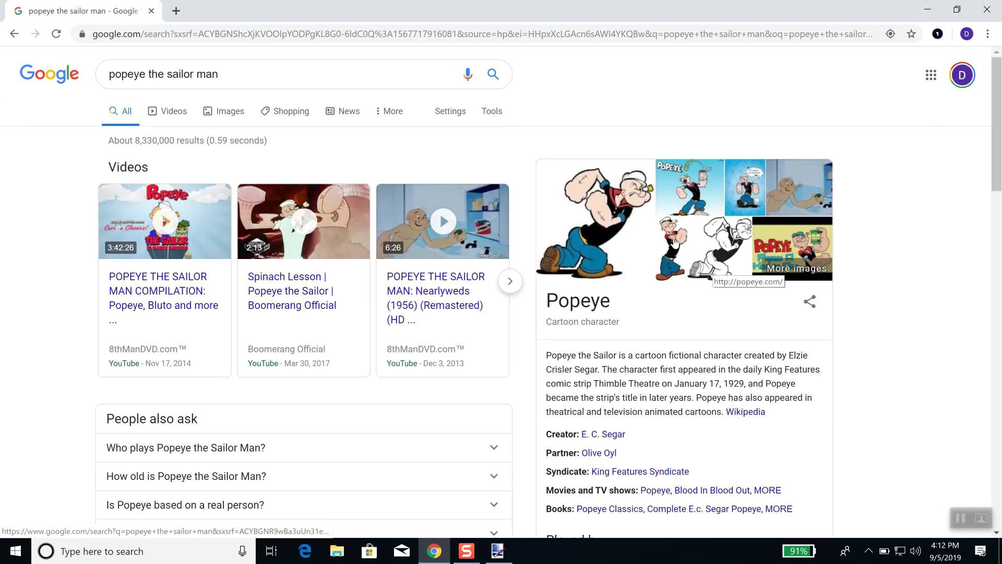
# Show the 'popeye the sailor man' search as a grid of Google Images results.
pyautogui.moveTo(437, 181)
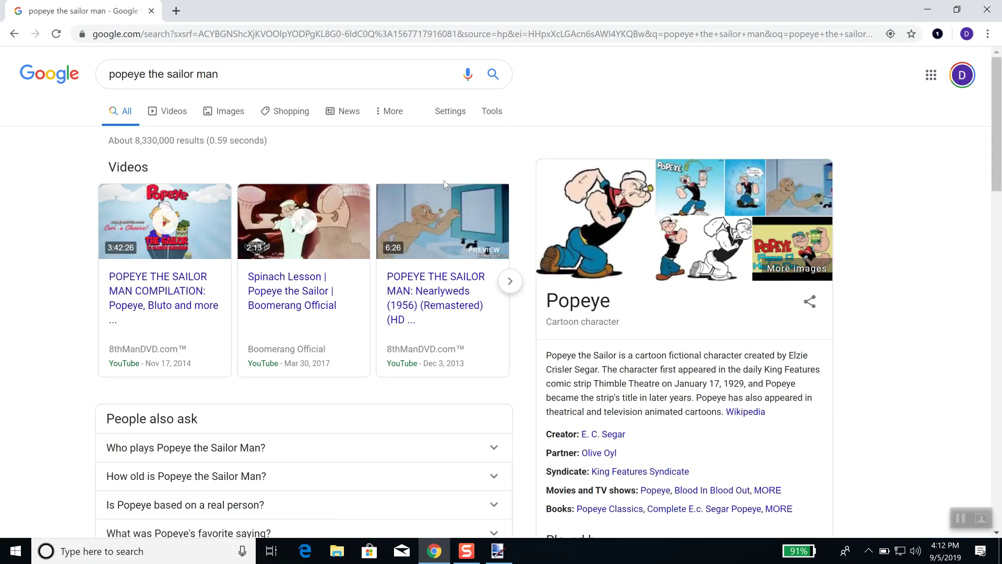
pyautogui.click(224, 114)
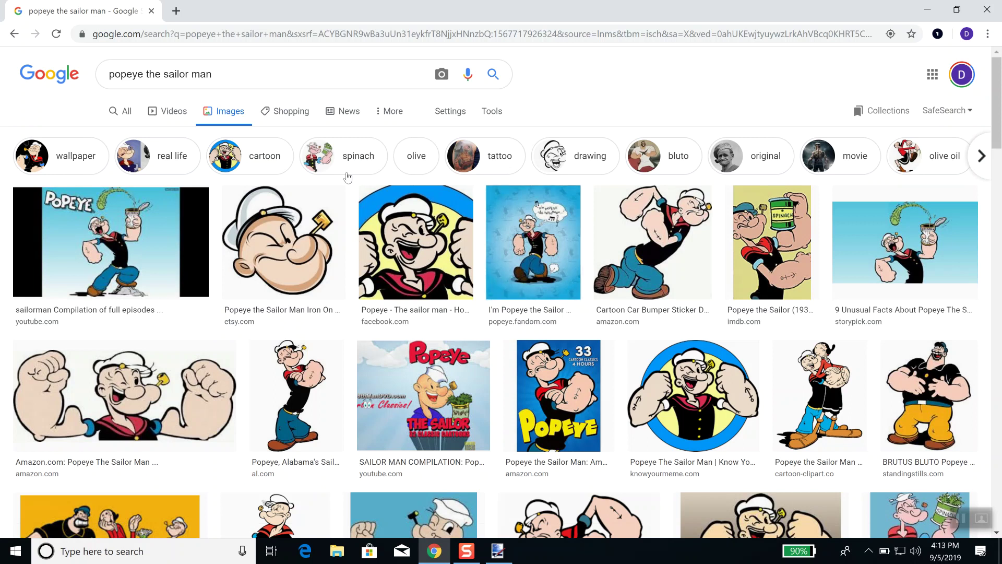
# Enlarge the Etsy winking Popeye thumbnail and copy the preview image to the clipboard.
pyautogui.click(287, 217)
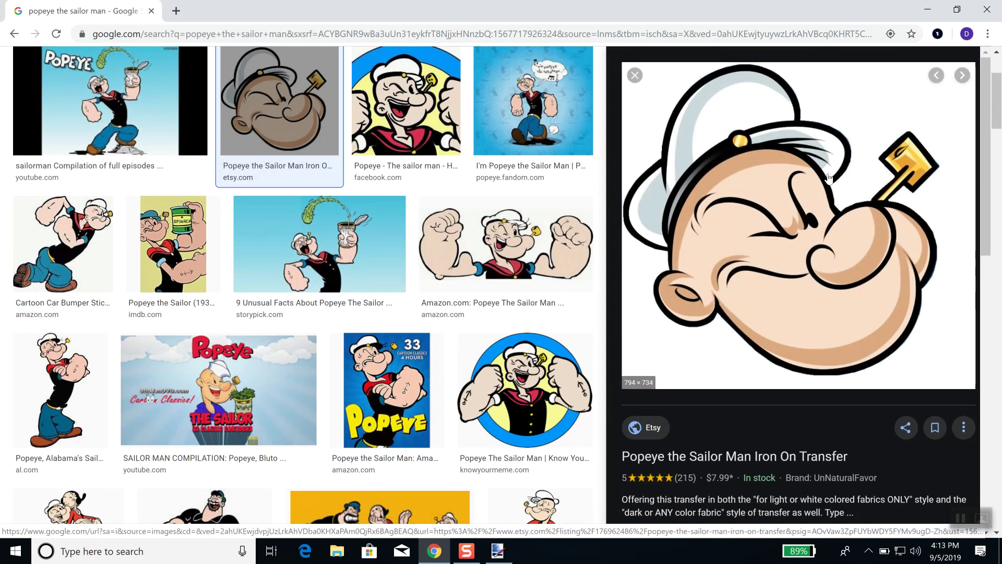
pyautogui.rightClick(809, 185)
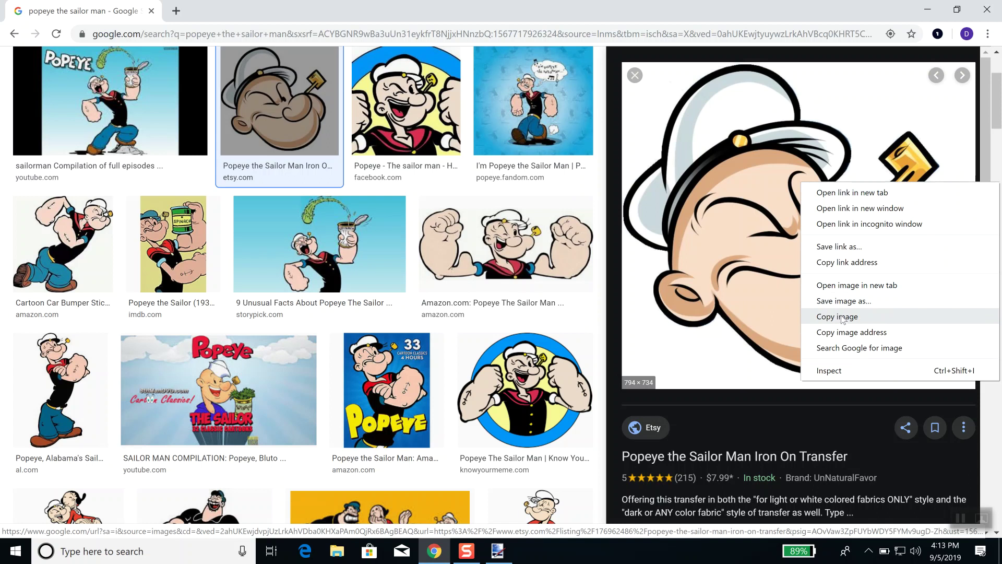
pyautogui.click(661, 15)
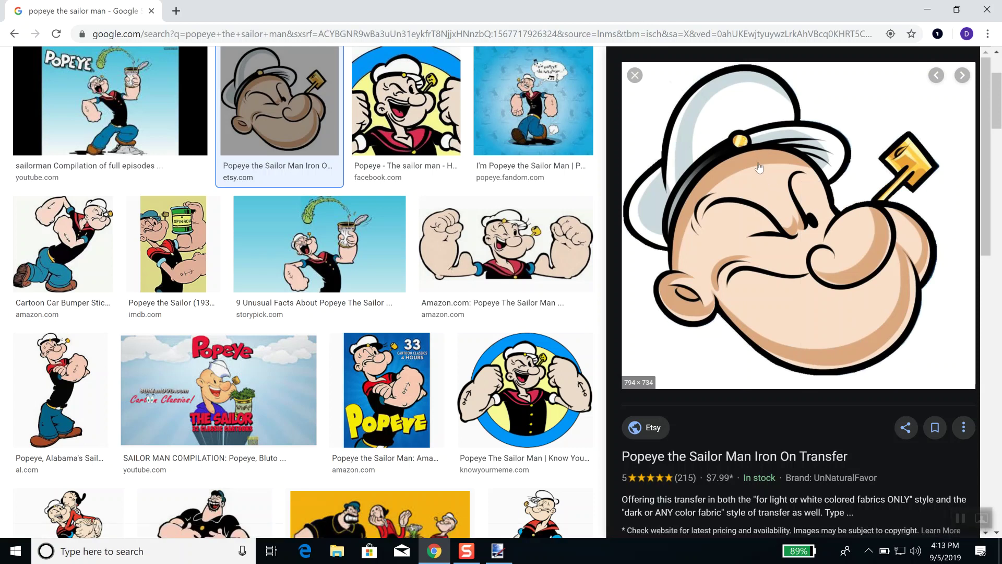
pyautogui.rightClick(744, 226)
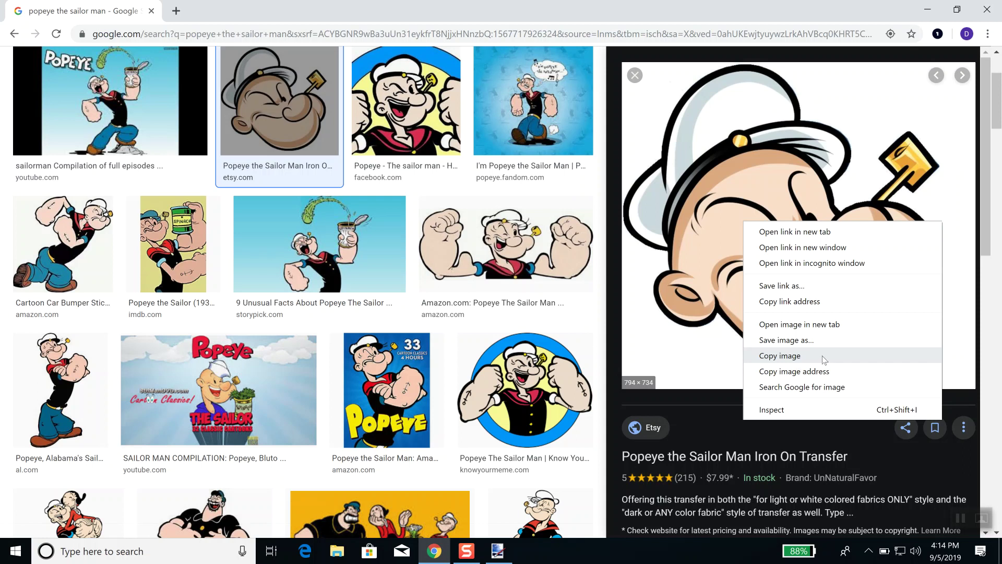
pyautogui.click(798, 359)
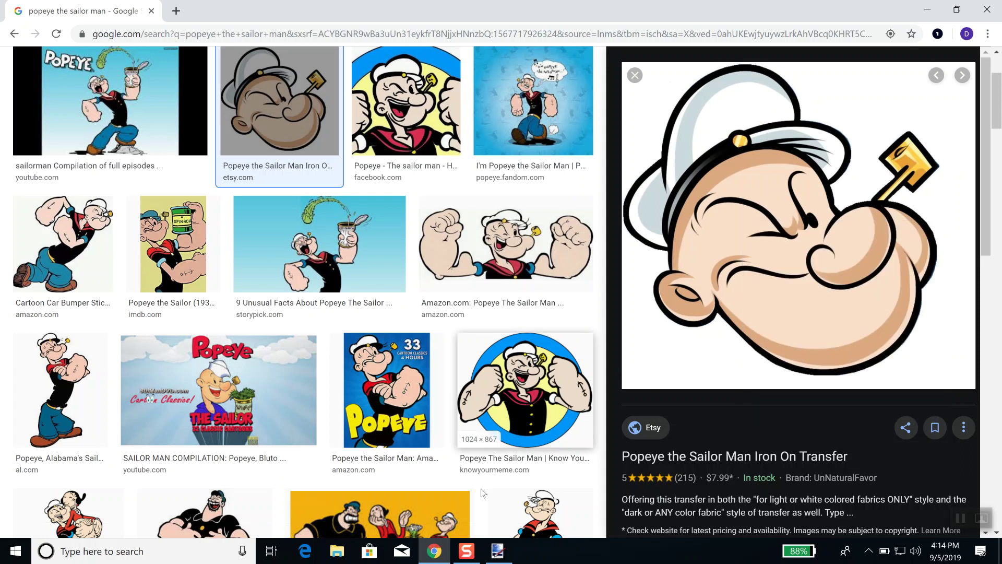
# Paste the Popeye picture as a new 794 × 734 paint.net image, then open a new Chrome window.
pyautogui.click(496, 557)
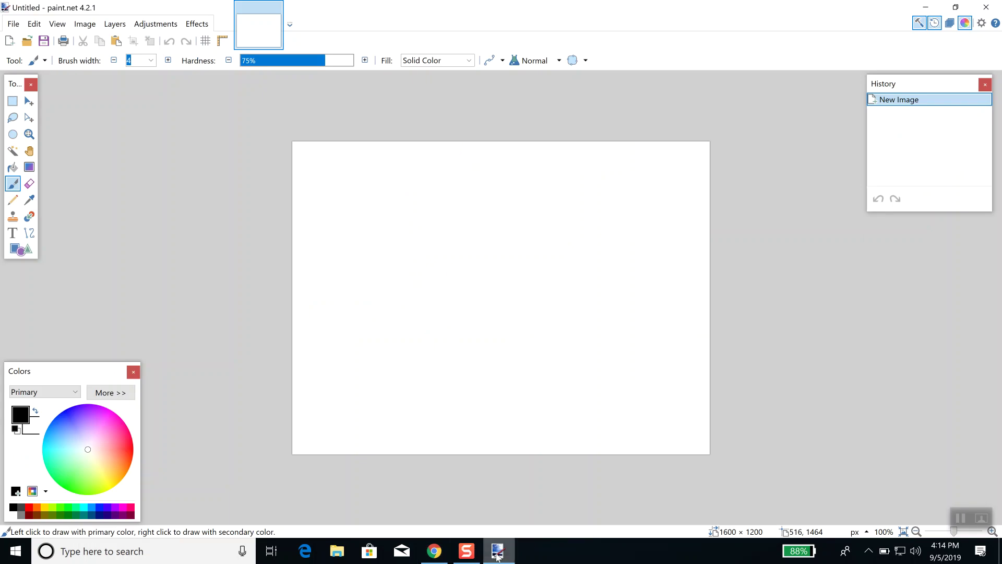
pyautogui.click(34, 24)
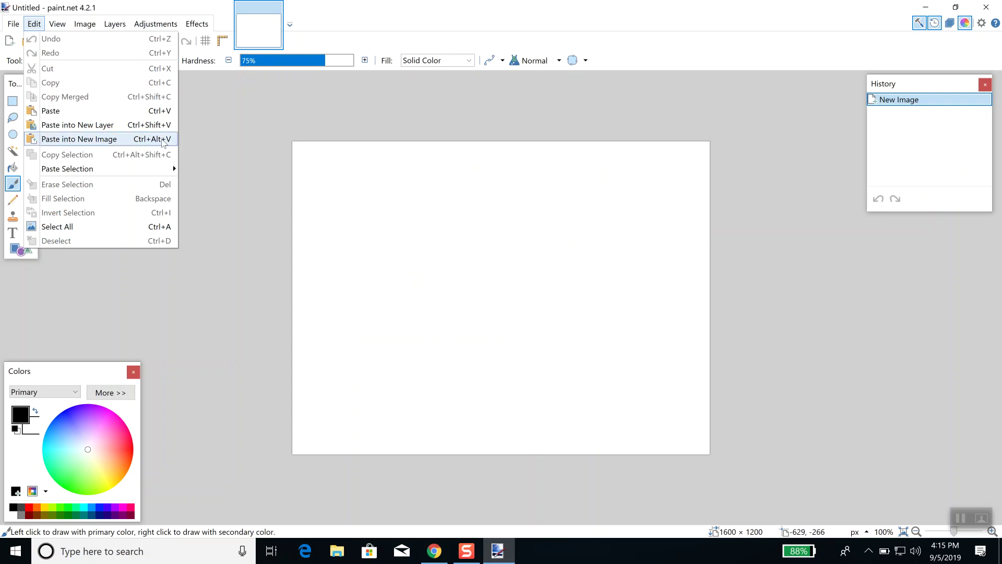
pyautogui.click(116, 143)
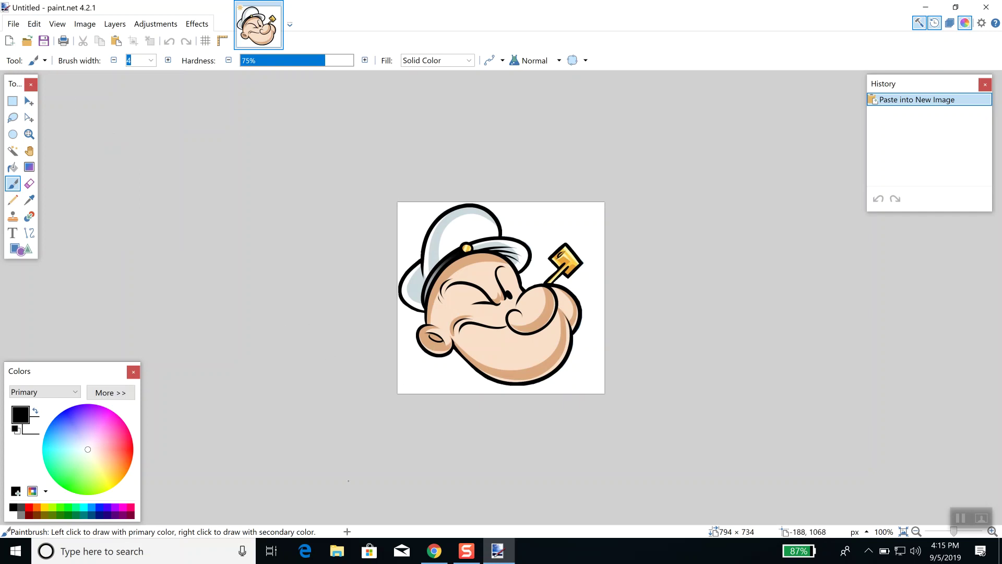
pyautogui.rightClick(435, 553)
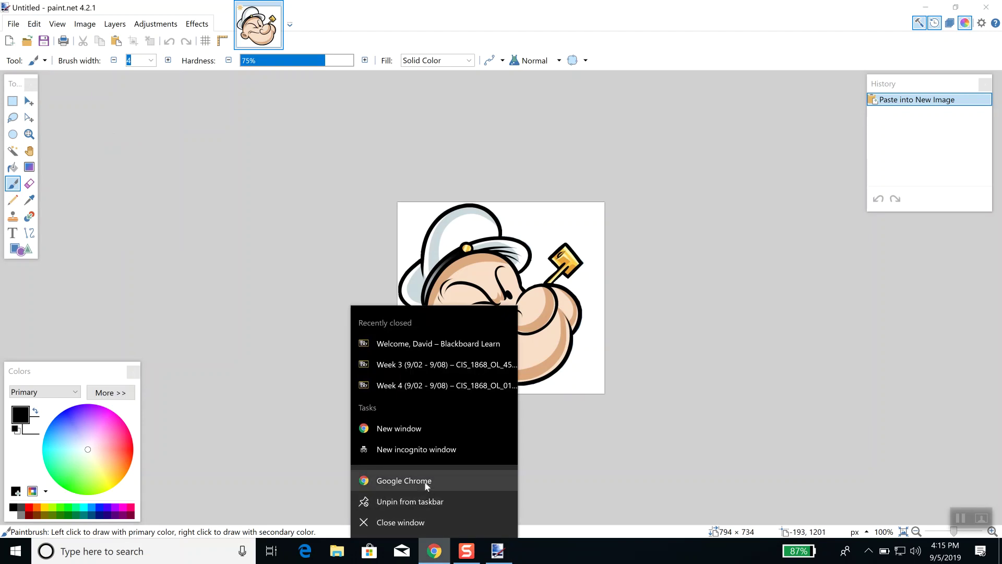
pyautogui.click(426, 482)
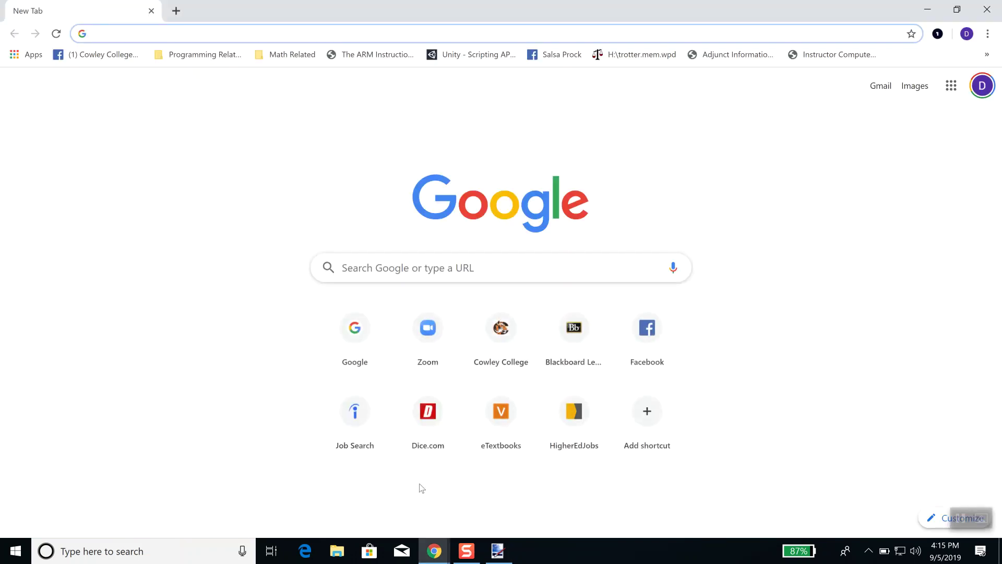
# Load cowley.edu and open its LOGIN page in an incognito window.
pyautogui.write('www.cowley.edu')
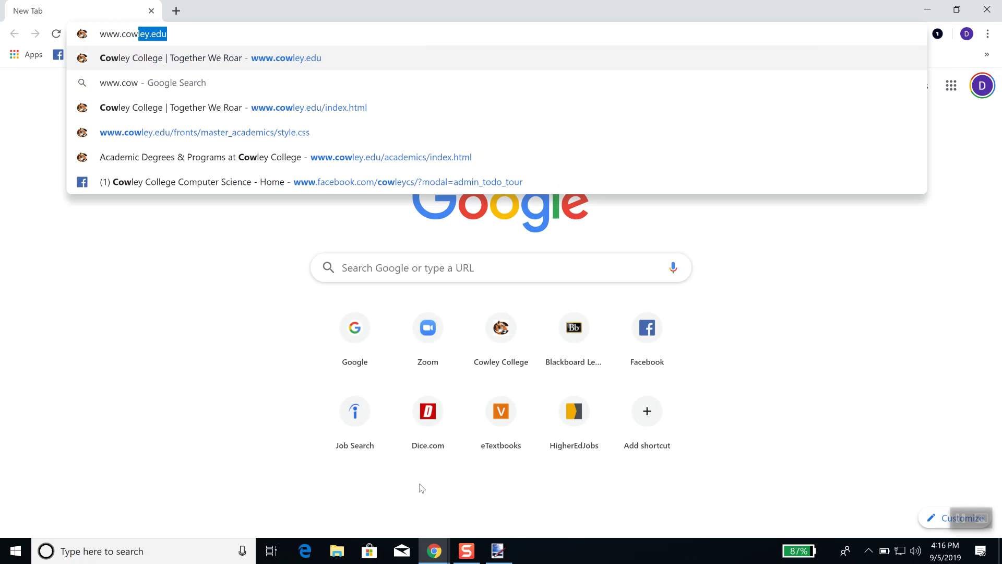
pyautogui.press('Return')
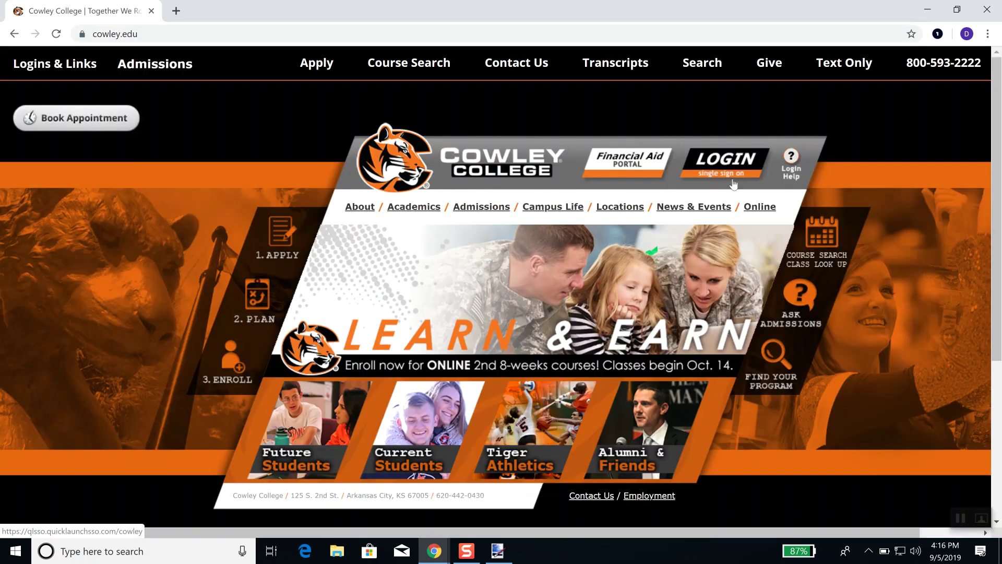
pyautogui.rightClick(729, 176)
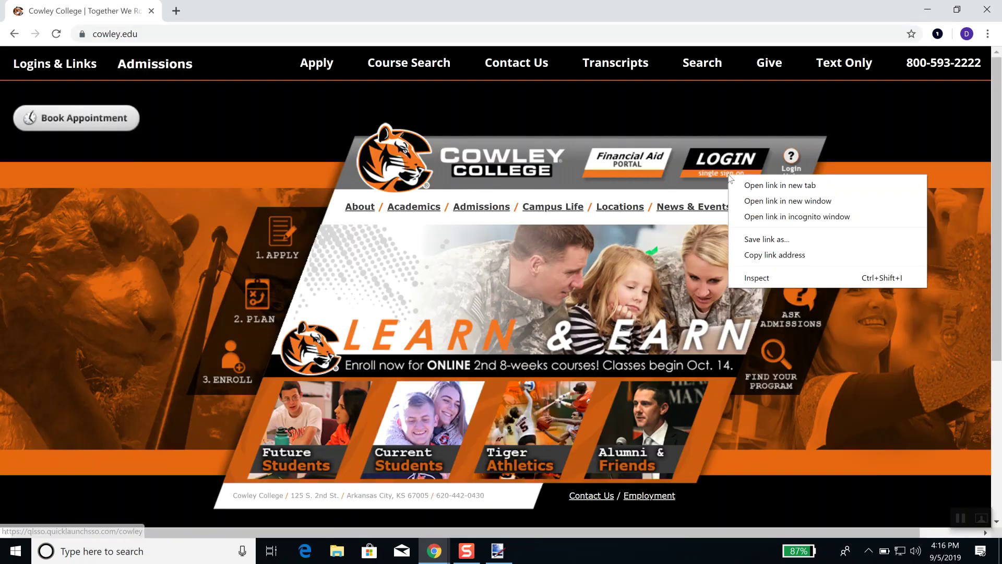
pyautogui.click(772, 216)
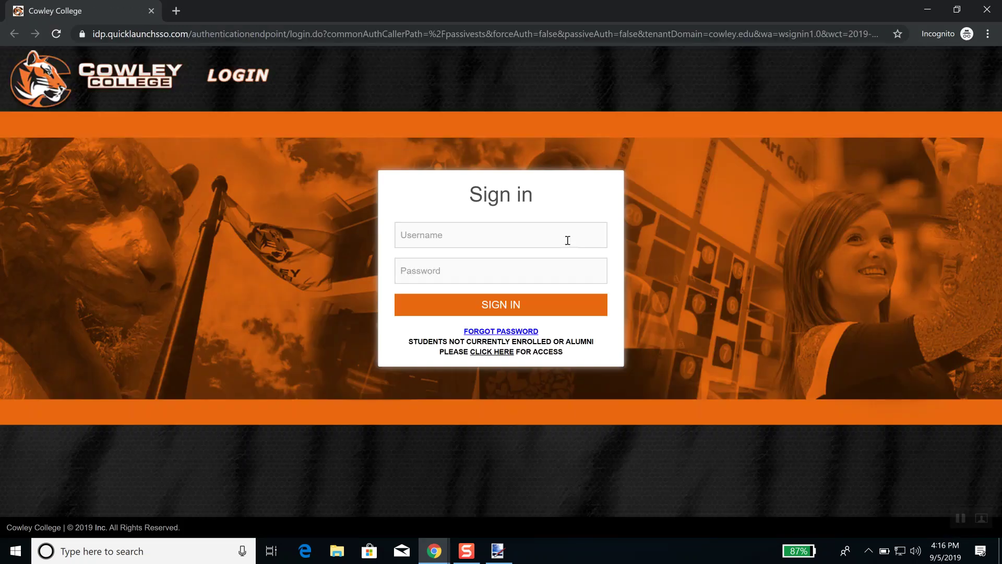
# Sign in to the Cowley College portal with the college username and password, then open Cowley Email – Office 365.
pyautogui.click(548, 231)
pyautogui.write('david.hays')
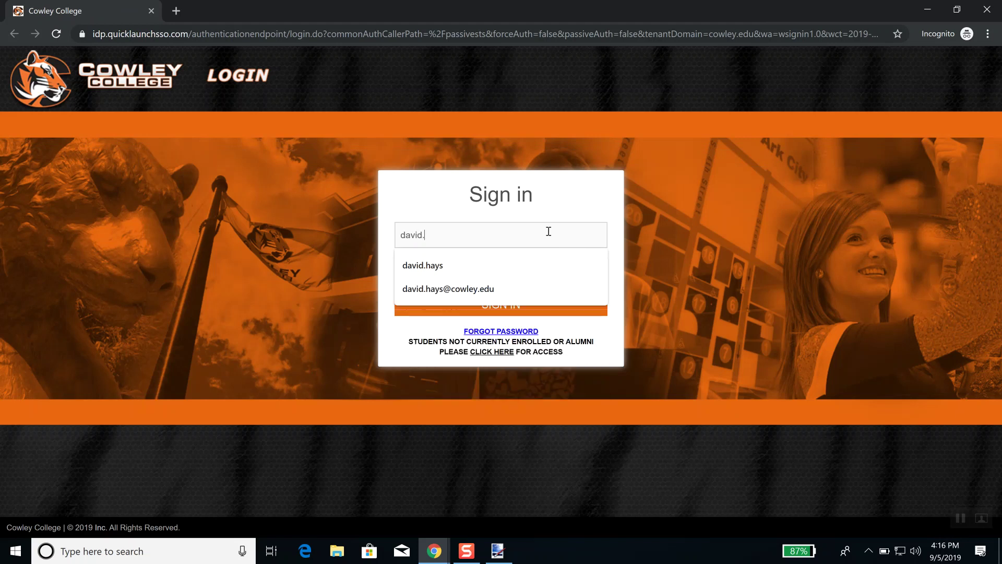
pyautogui.press('Tab')
pyautogui.write('p•••••••')
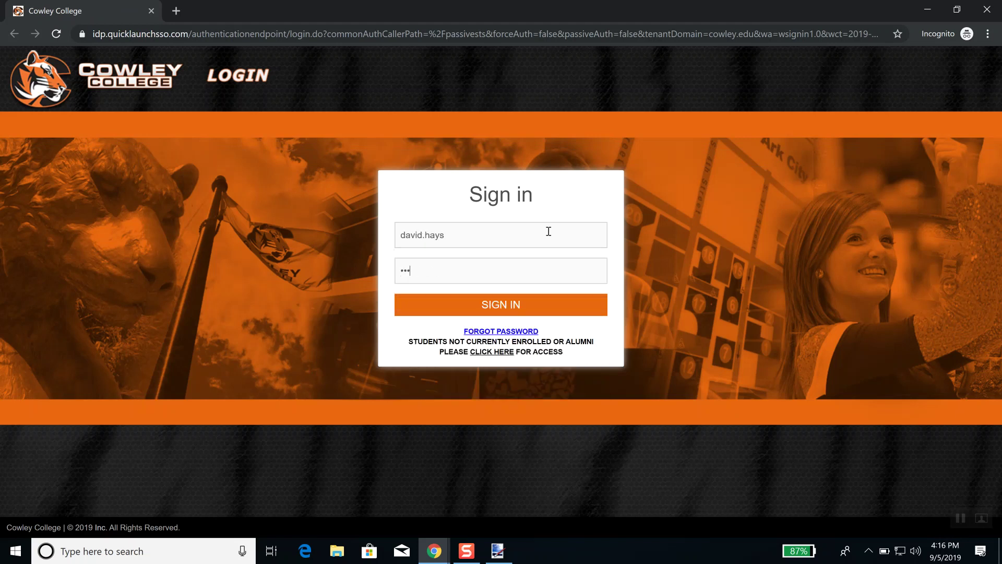
pyautogui.press('Return')
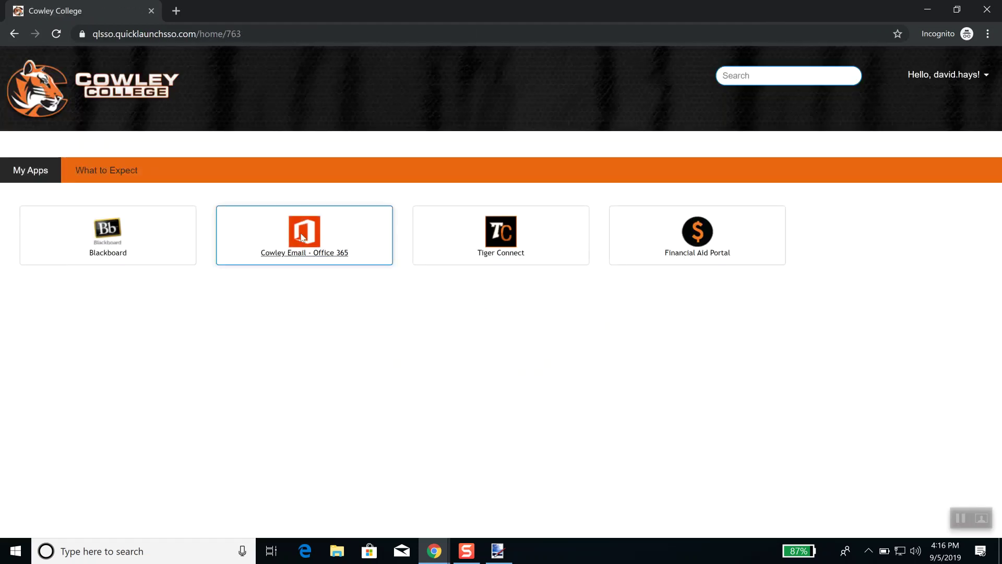
pyautogui.click(302, 237)
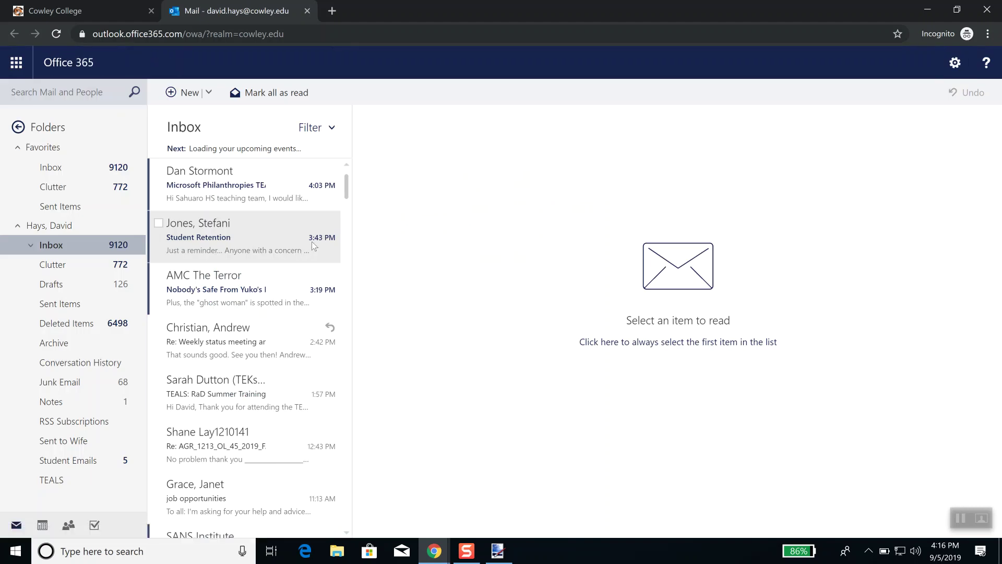
# Search the mailbox for the coordinator's name and open the Golden Tigers Class Rosters email.
pyautogui.click(60, 91)
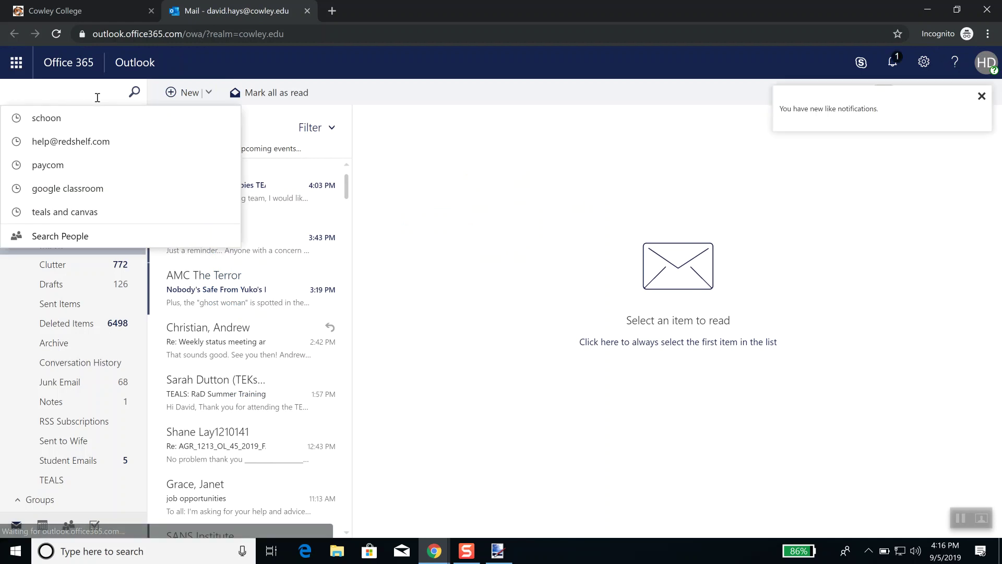
pyautogui.write('au')
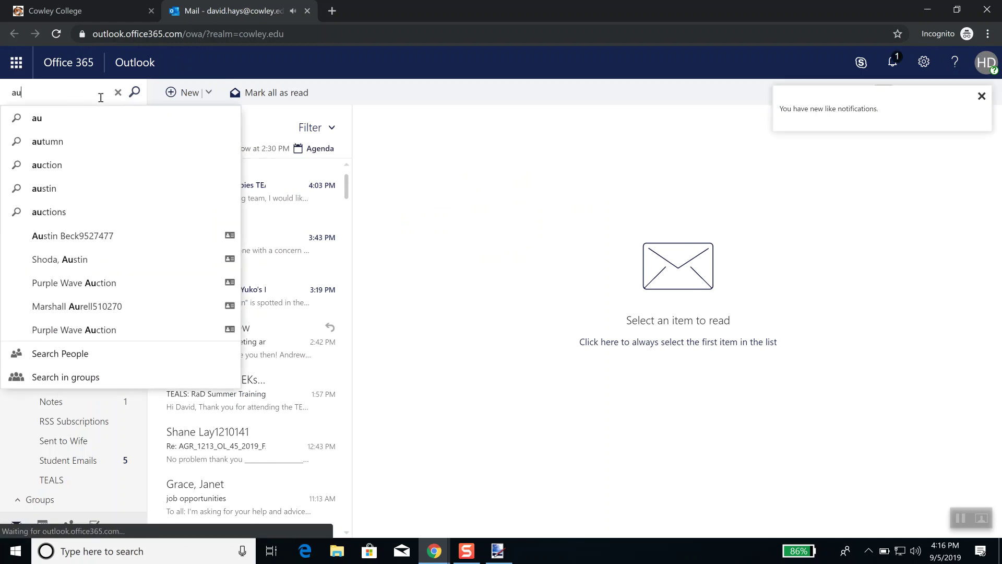
pyautogui.write('tumn')
pyautogui.press('Return')
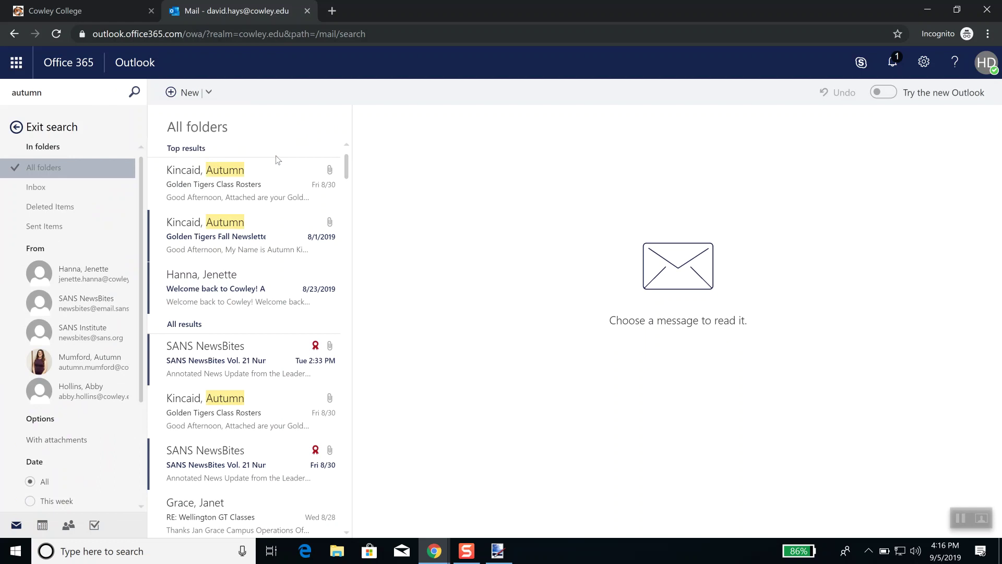
pyautogui.click(174, 161)
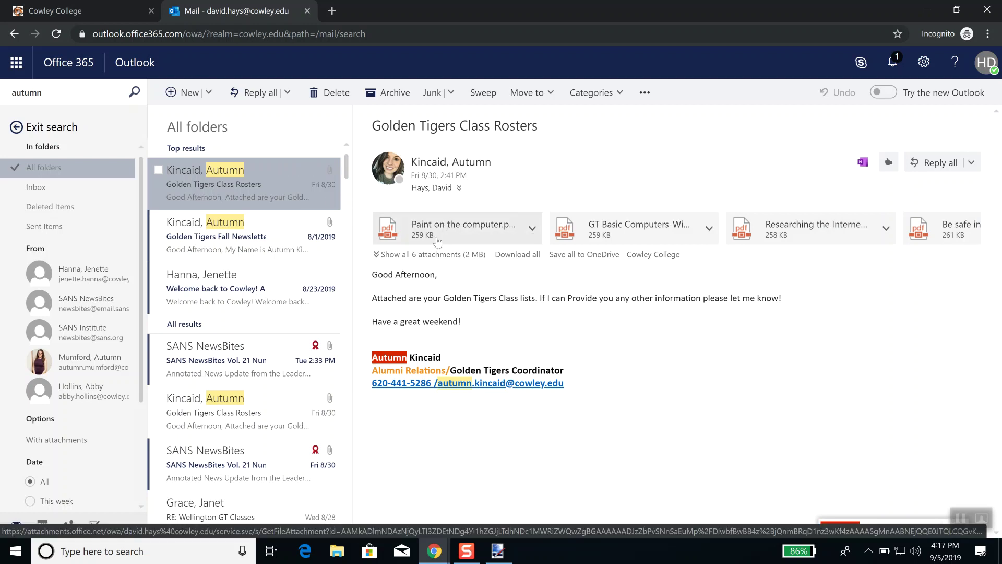
# Preview the 'Paint on the computer.pdf' roster attachment, close it, then close the incognito mail window.
pyautogui.click(438, 241)
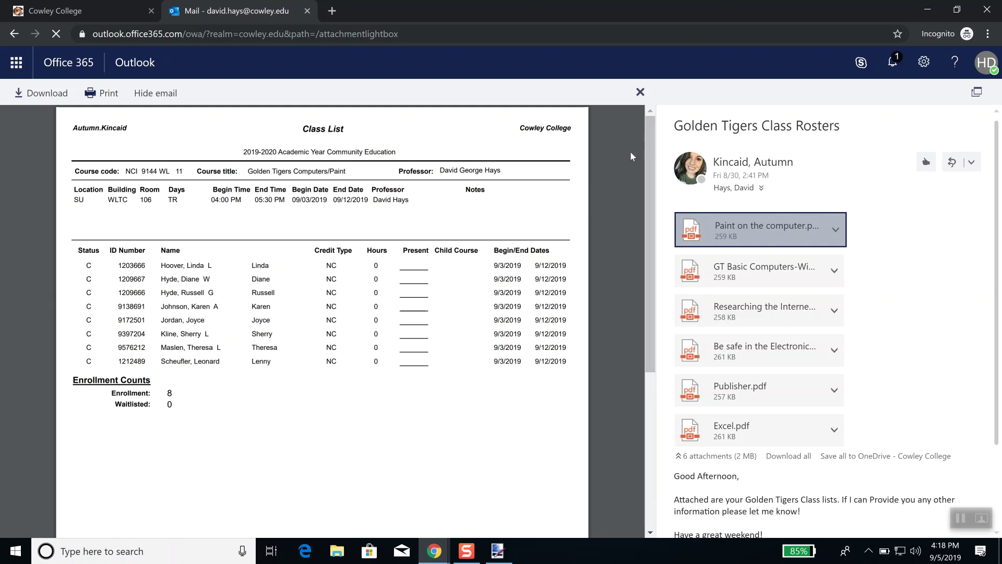
pyautogui.click(639, 93)
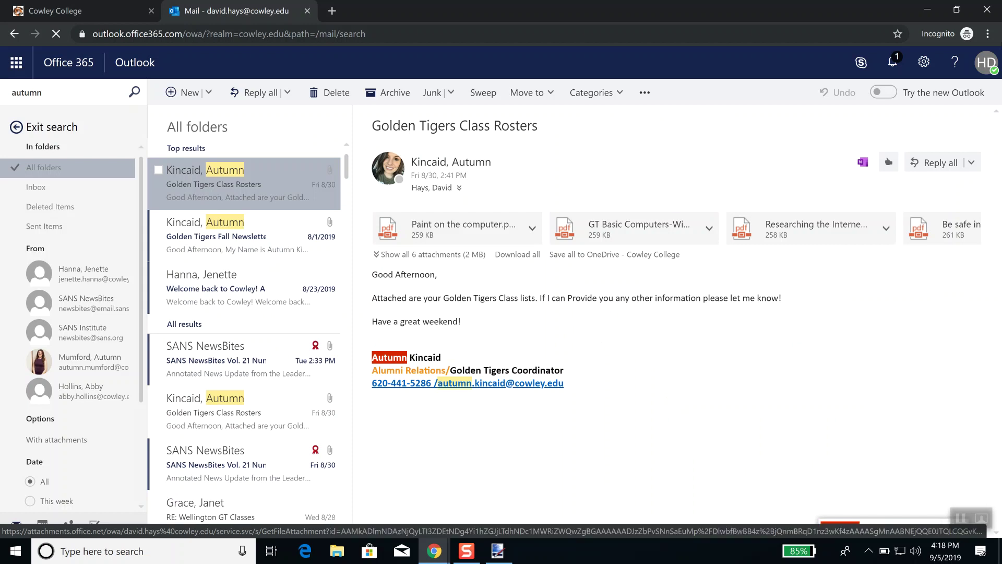
pyautogui.click(986, 10)
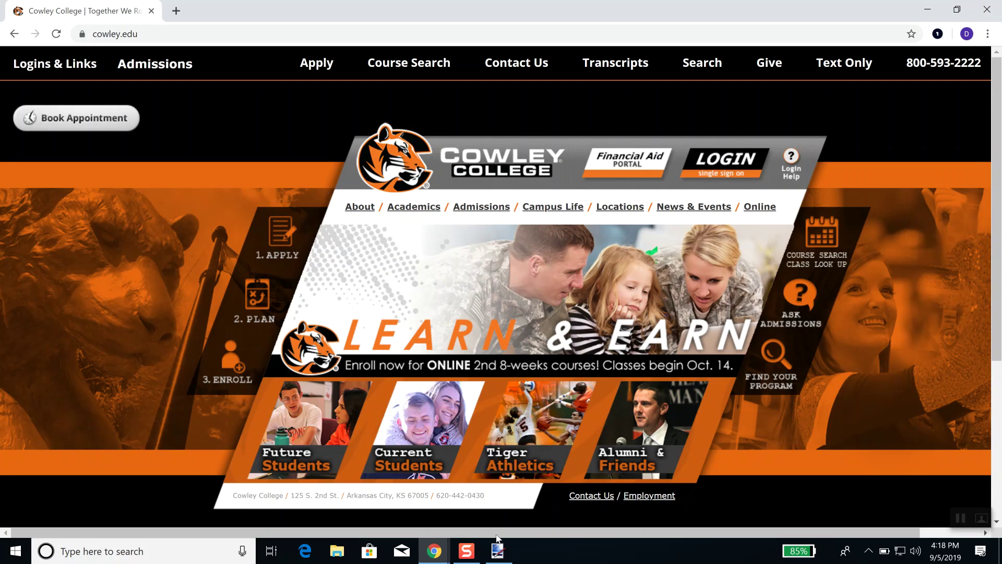
# Bring the paint.net window showing the 794 × 734 Popeye image back to the front.
pyautogui.click(498, 550)
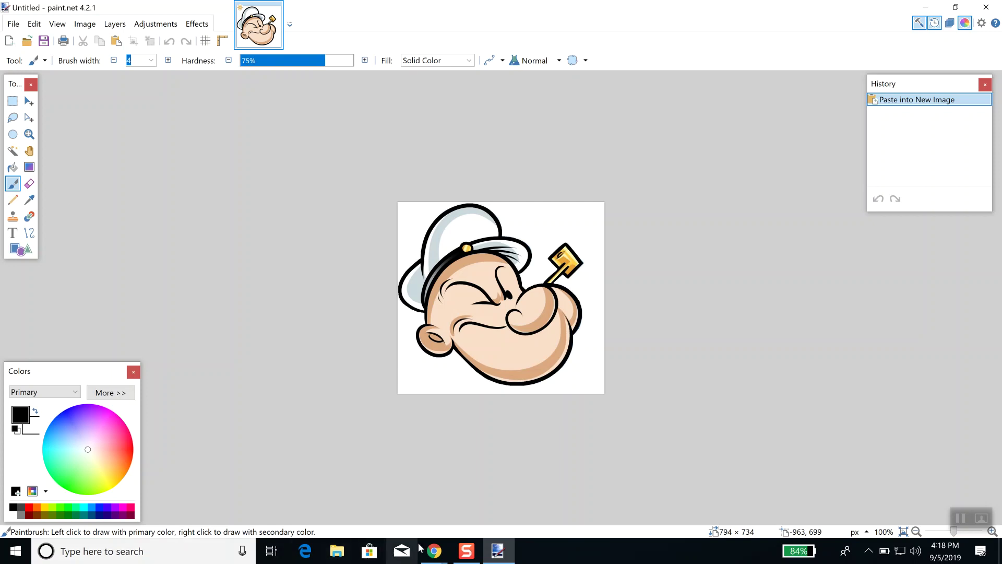
# Bring the Chrome Popeye image results forward and compare them with the paint.net image.
pyautogui.click(436, 551)
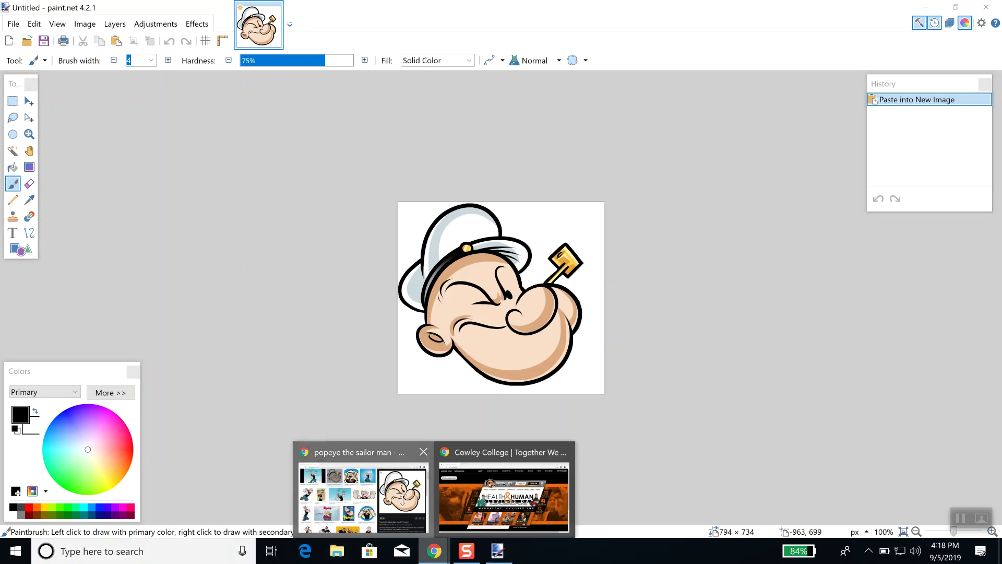
pyautogui.click(406, 483)
pyautogui.scroll(2, 379, 236)
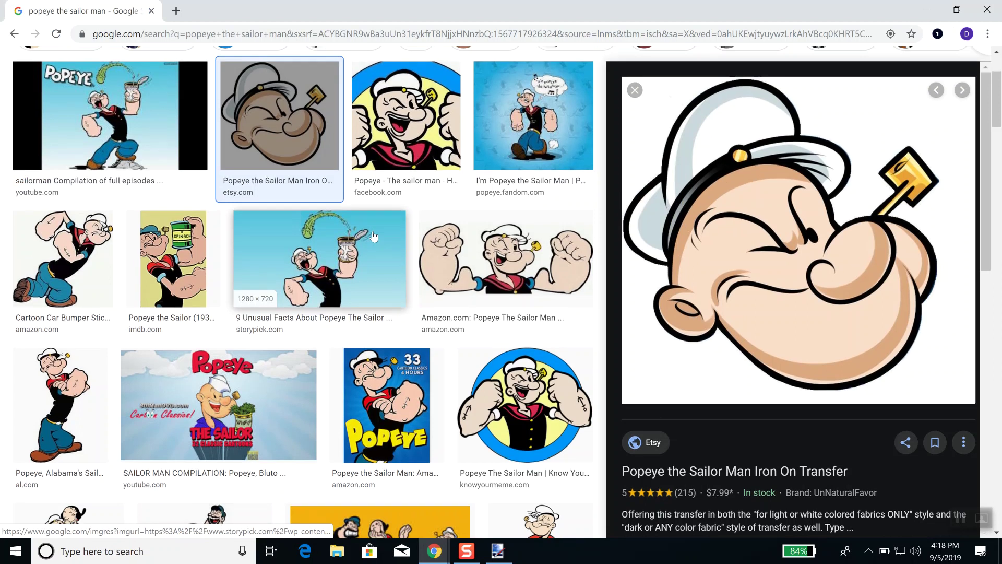
pyautogui.scroll(2, 379, 236)
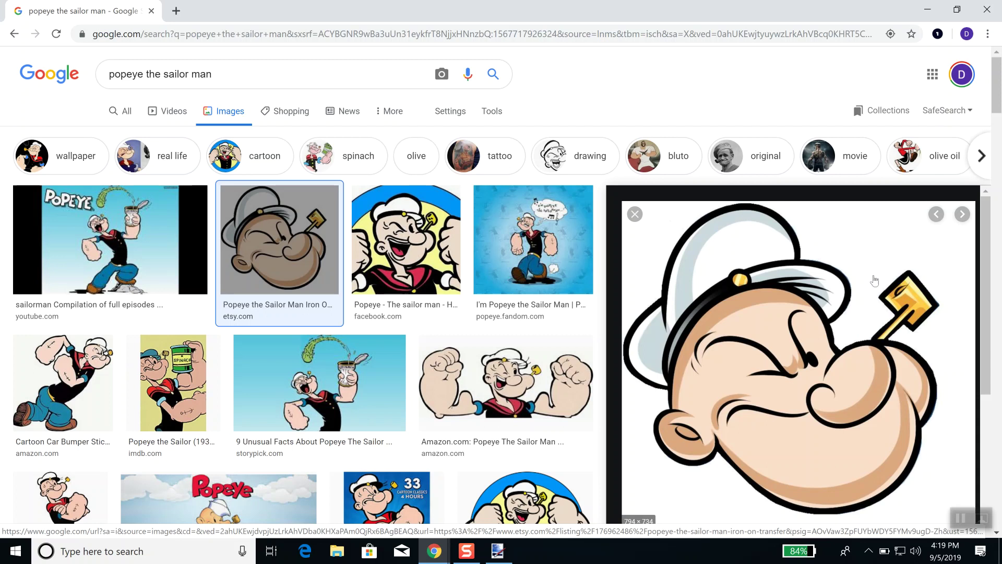
pyautogui.click(498, 551)
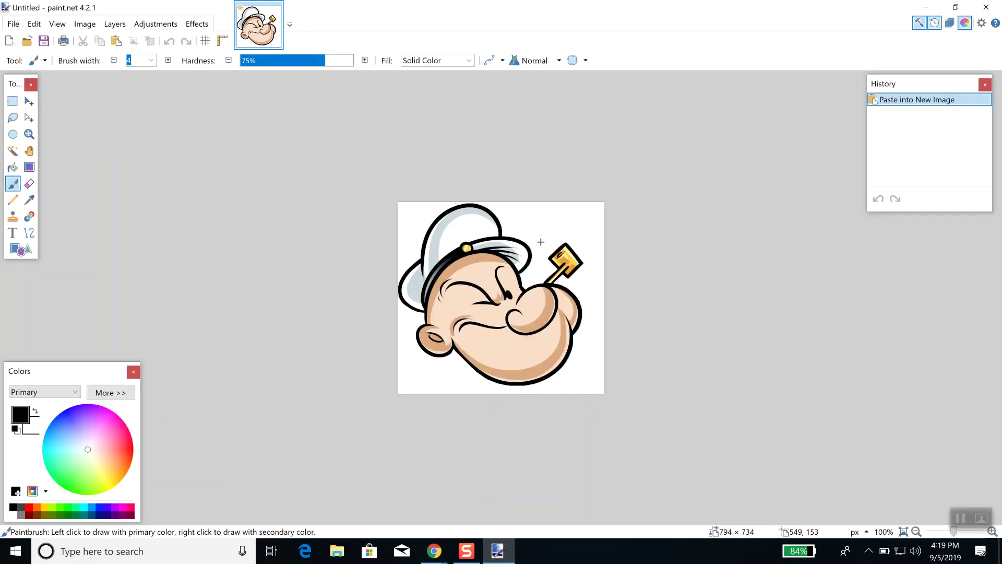
pyautogui.hotkey('alt', 'Tab')
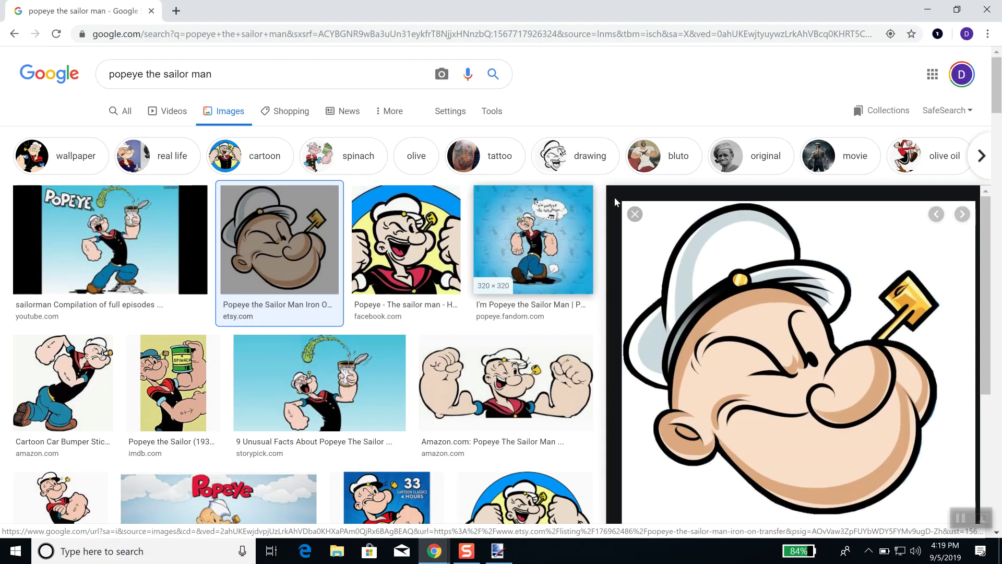
# Copy the large winking Popeye preview image and paste it into paint.net as a new image.
pyautogui.rightClick(666, 229)
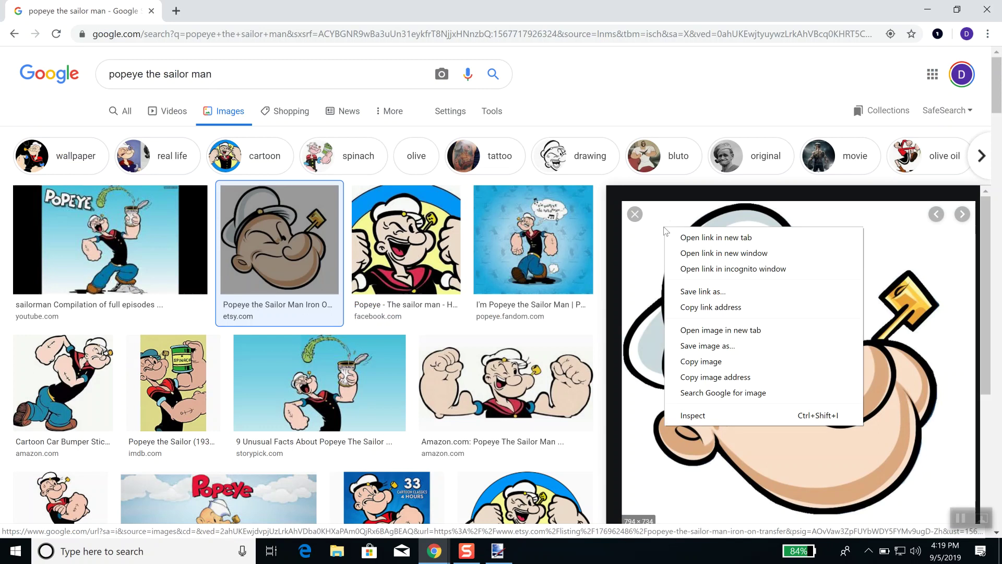
pyautogui.click(714, 361)
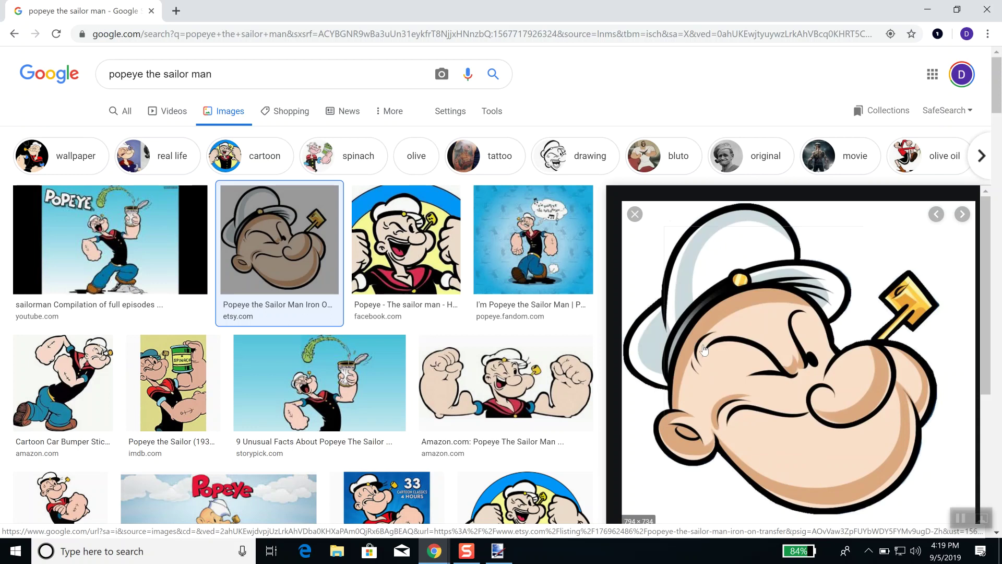
pyautogui.hotkey('alt', 'Tab')
pyautogui.hotkey('ctrl', 'alt', 'v')
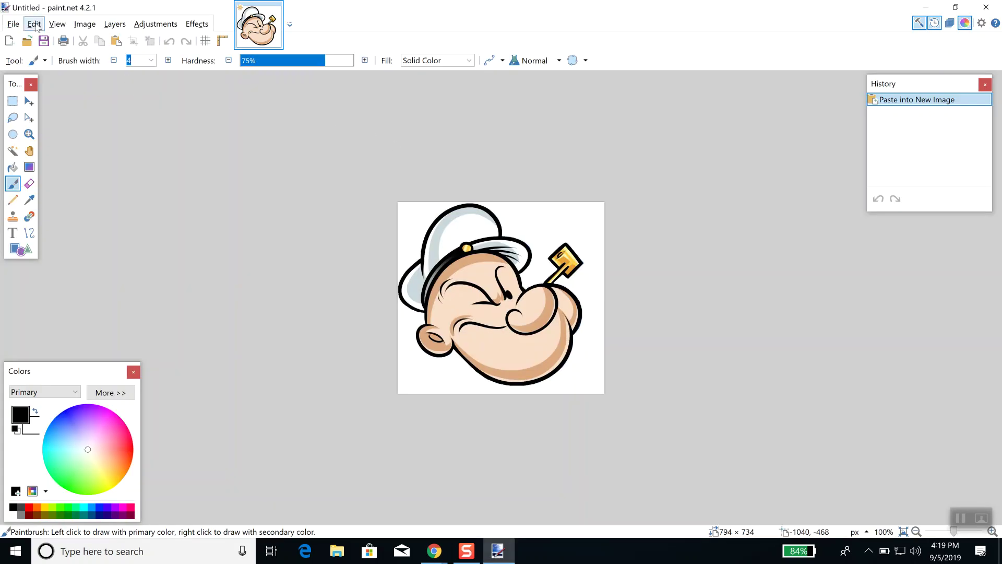
pyautogui.click(34, 24)
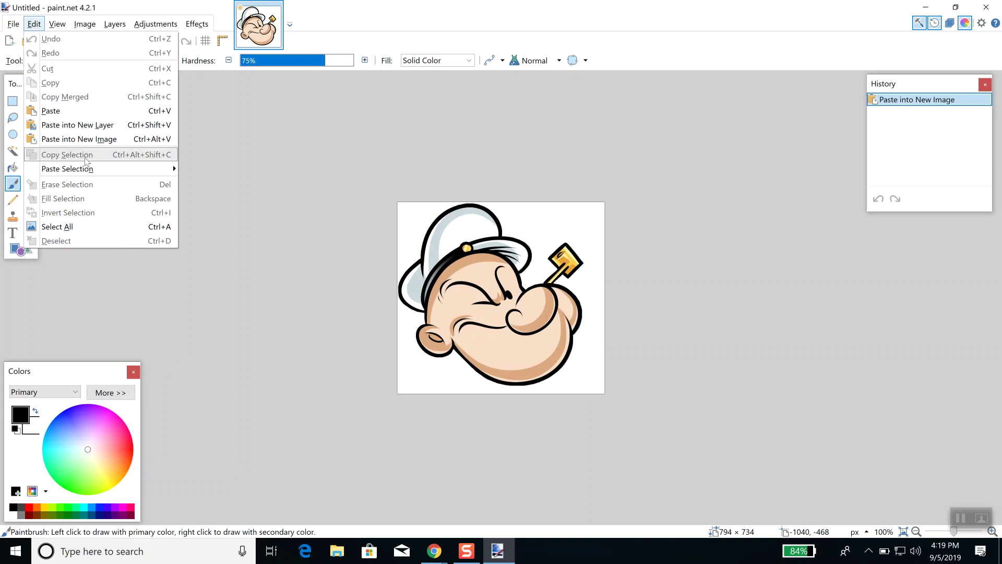
pyautogui.click(437, 10)
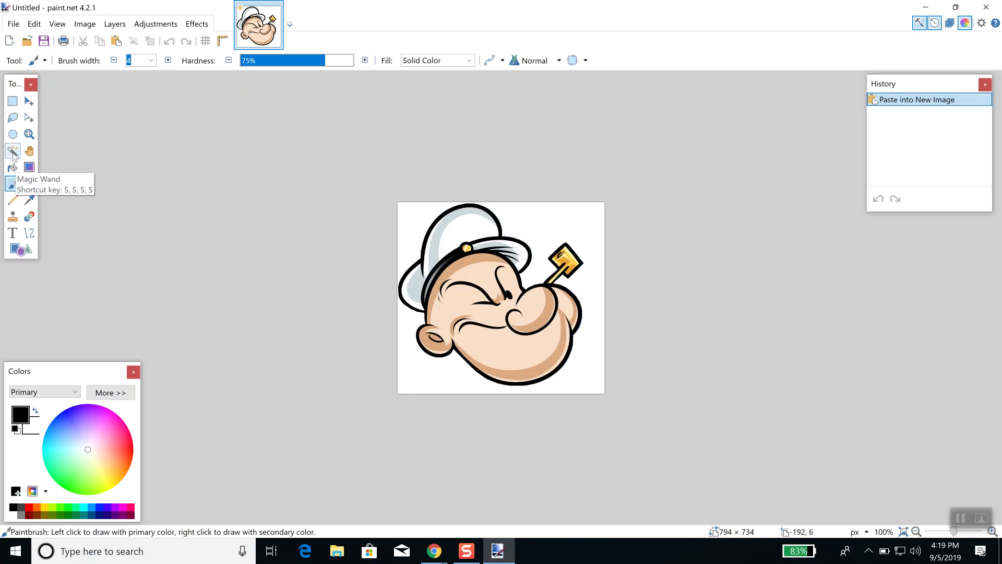
pyautogui.click(920, 24)
pyautogui.click(920, 24)
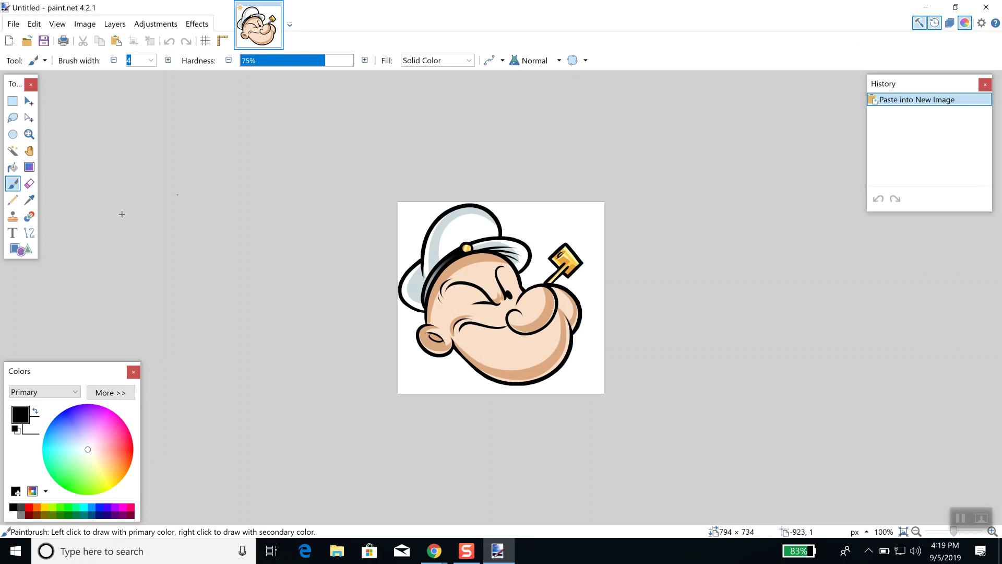
pyautogui.click(13, 151)
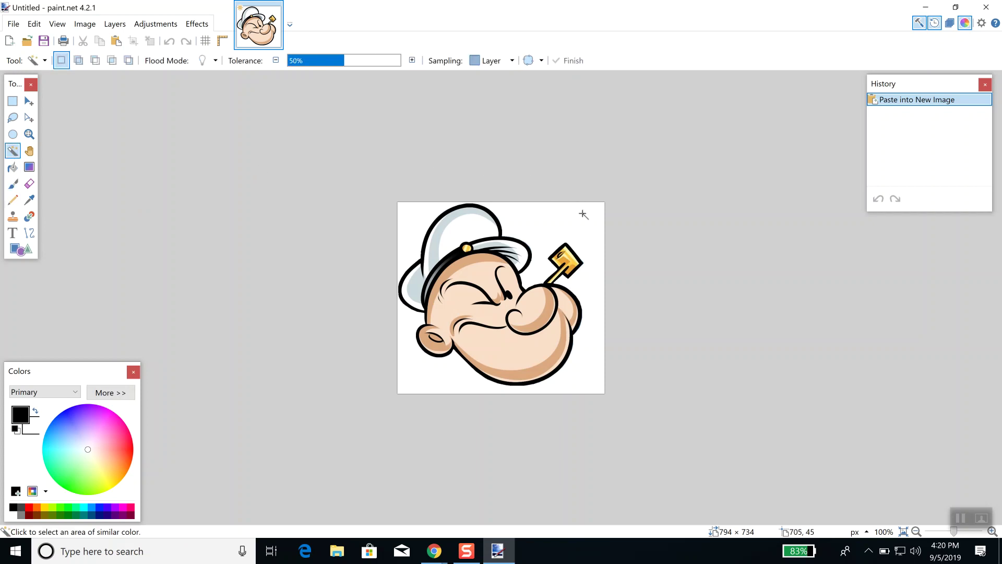
pyautogui.click(590, 213)
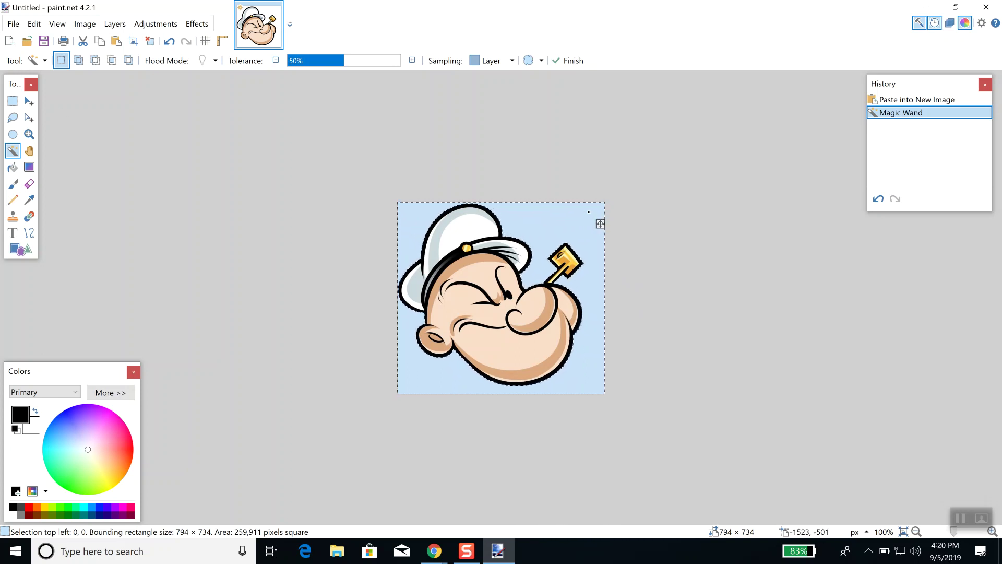
pyautogui.click(36, 25)
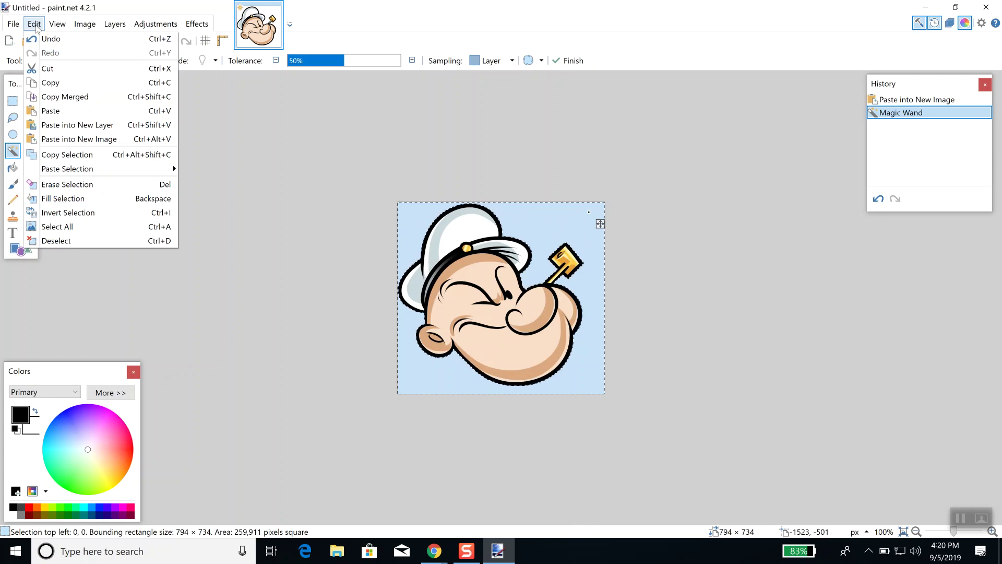
pyautogui.click(48, 70)
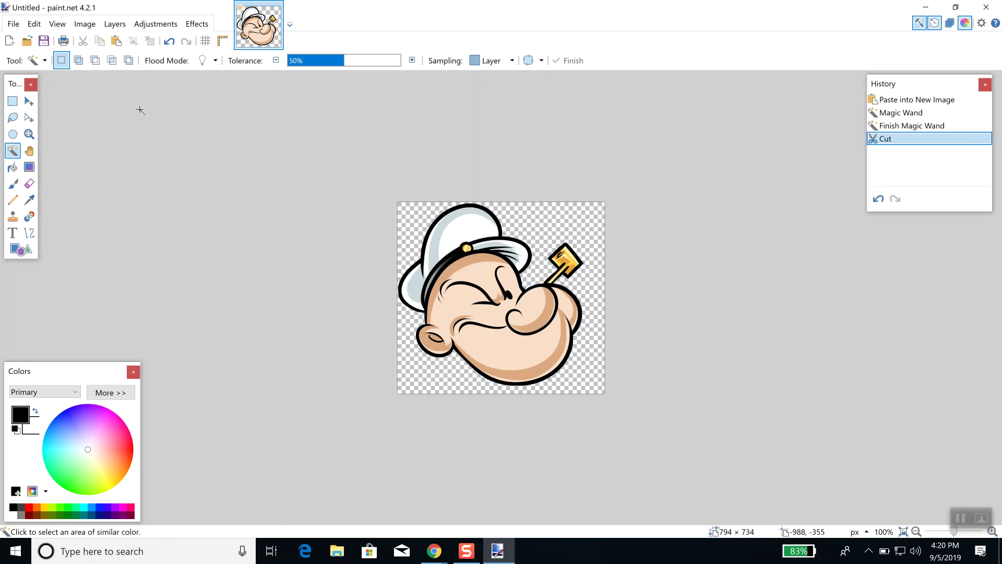
pyautogui.click(41, 26)
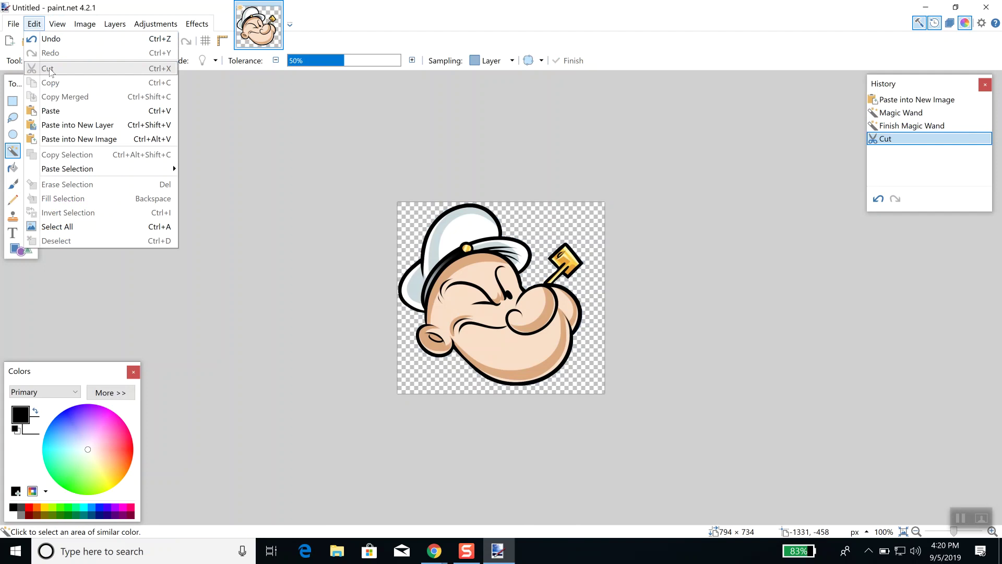
pyautogui.hotkey('ctrl', 'z')
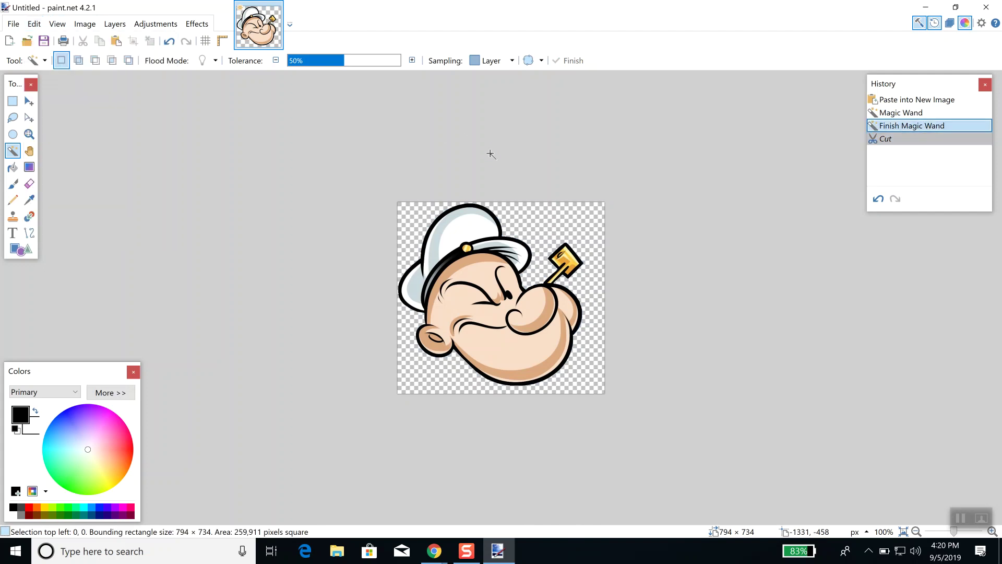
pyautogui.hotkey('ctrl', 'z')
pyautogui.hotkey('ctrl', 'z')
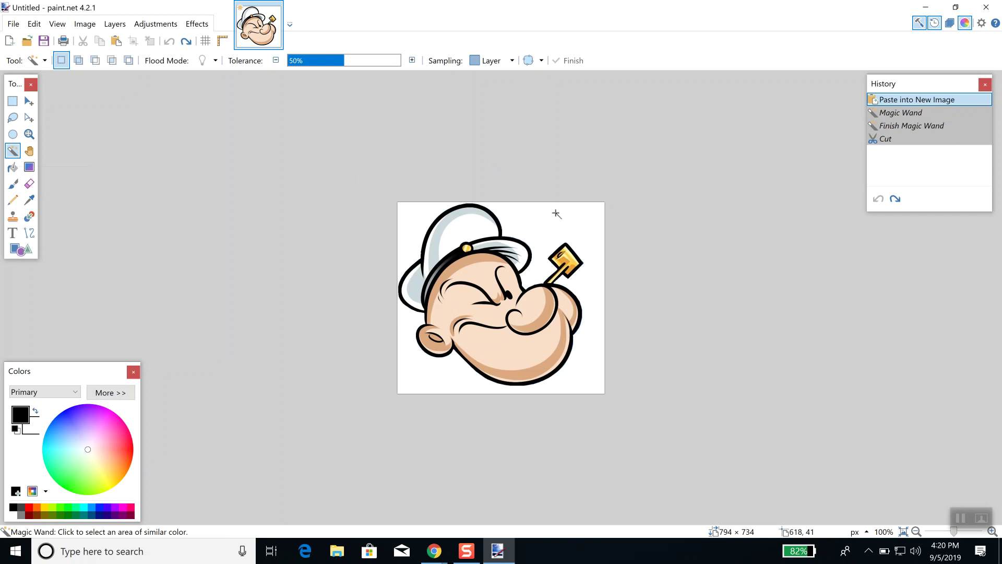
# Magic-wand select the white background around Popeye and cut it away, leaving transparency.
pyautogui.click(583, 214)
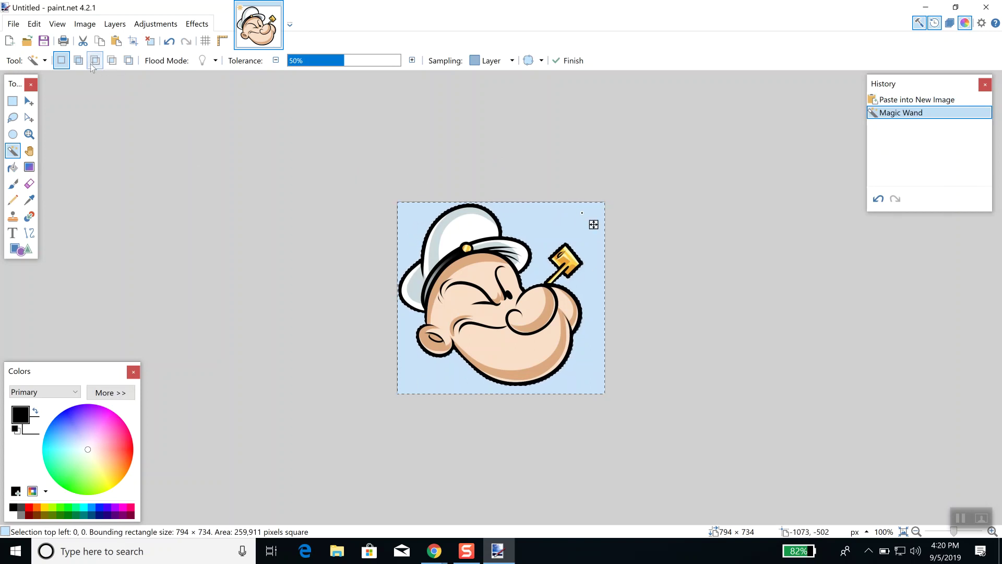
pyautogui.click(33, 24)
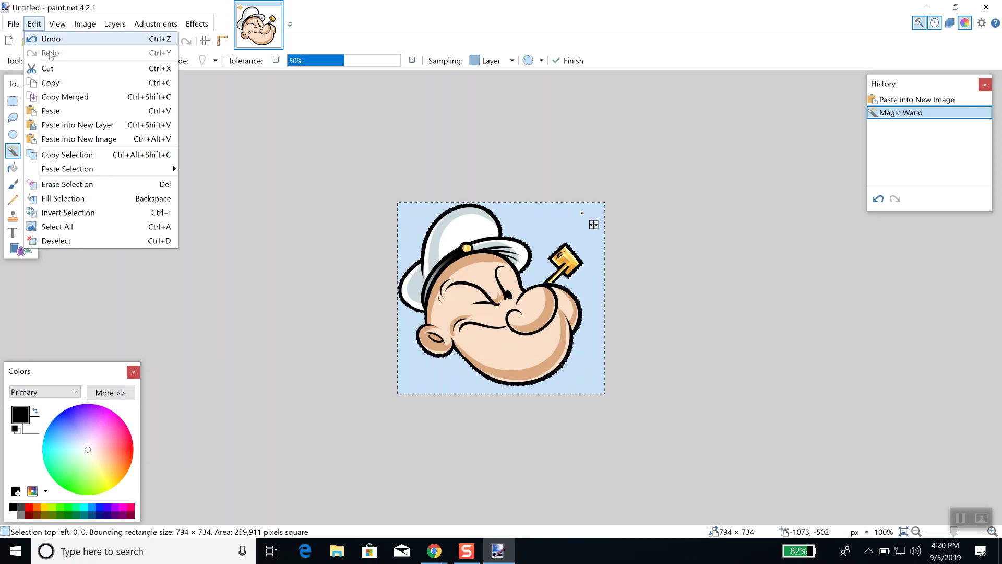
pyautogui.click(57, 68)
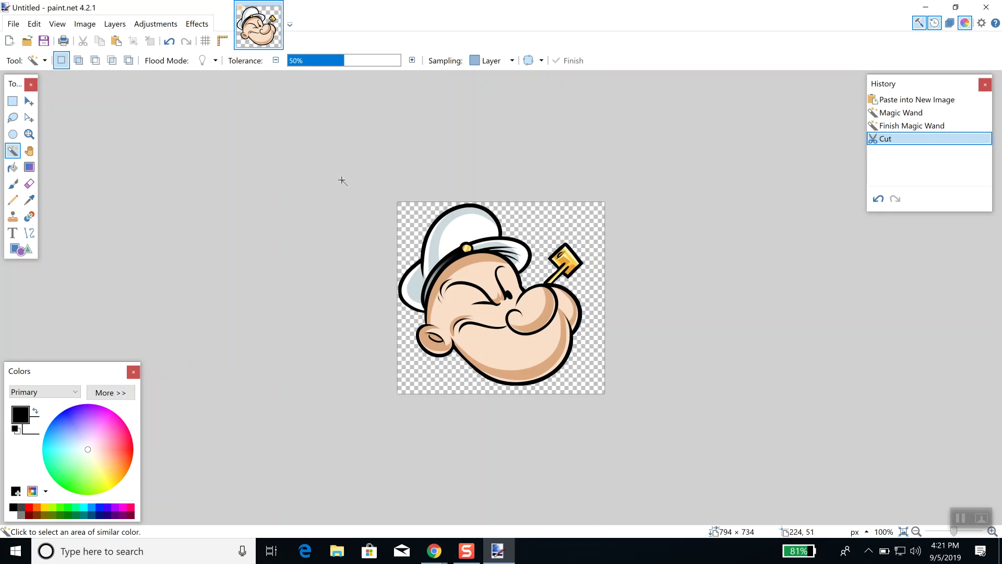
# Start a new image, enter 1500 × 1500 pixels, then cancel the New dialog.
pyautogui.click(10, 26)
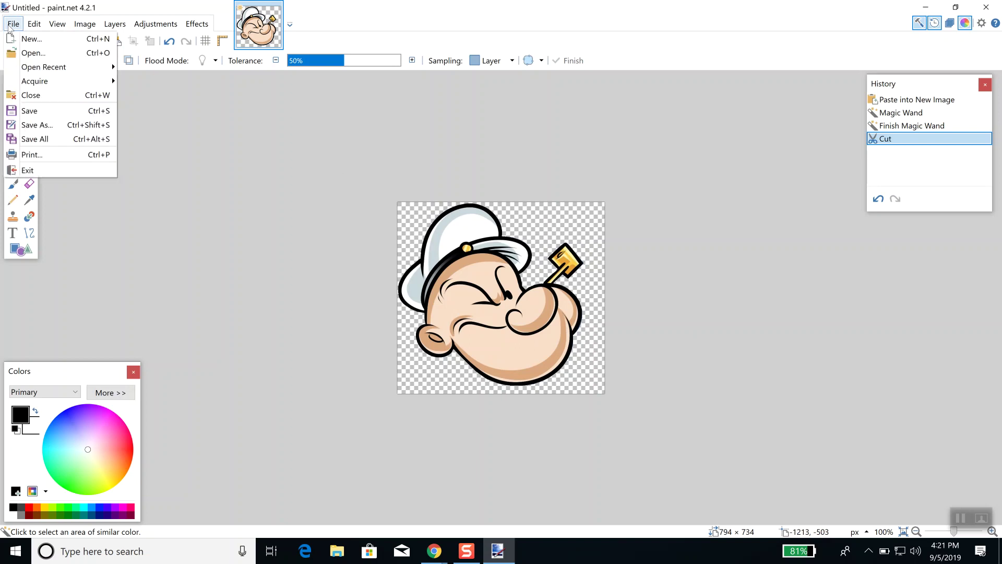
pyautogui.click(31, 39)
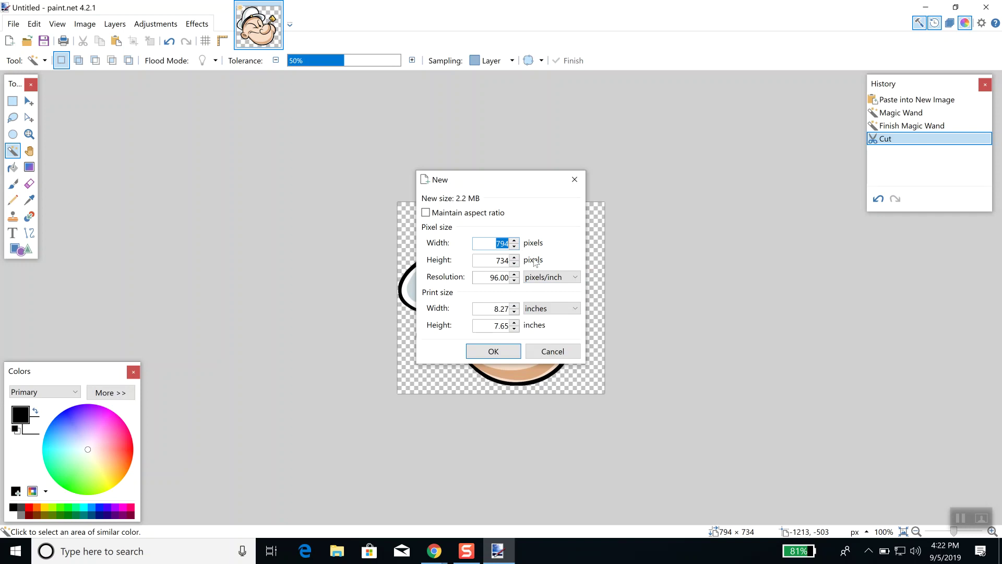
pyautogui.click(544, 277)
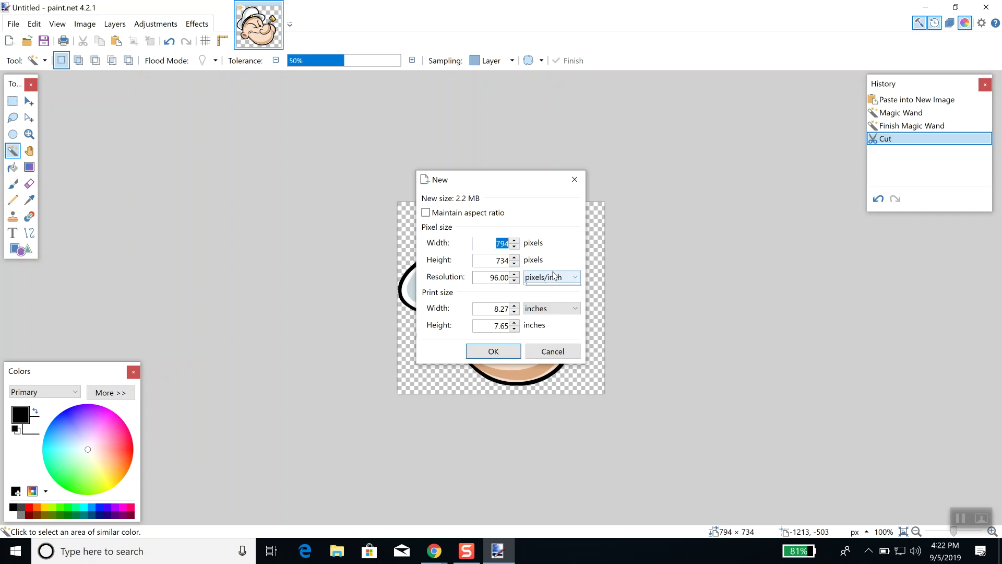
pyautogui.click(537, 272)
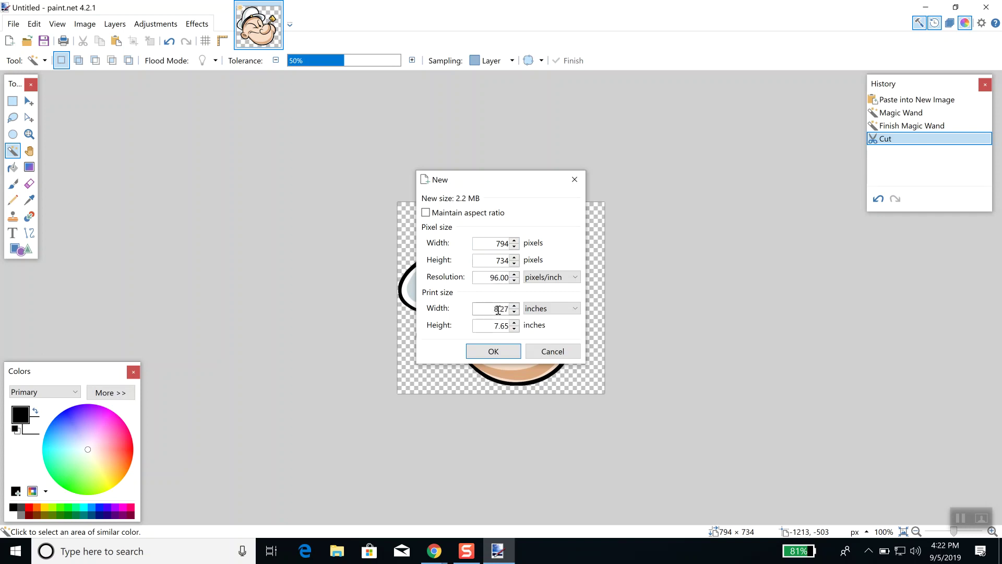
pyautogui.doubleClick(492, 245)
pyautogui.write('1500')
pyautogui.press('Tab')
pyautogui.write('1500')
pyautogui.click(551, 352)
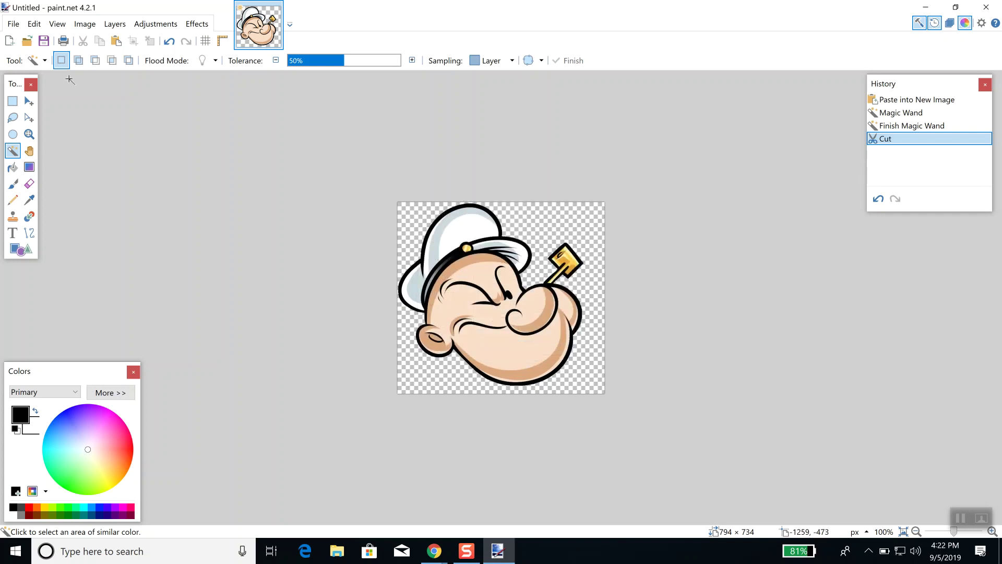
# Create the new 1500 × 1500 pixel blank image from File > New.
pyautogui.click(14, 24)
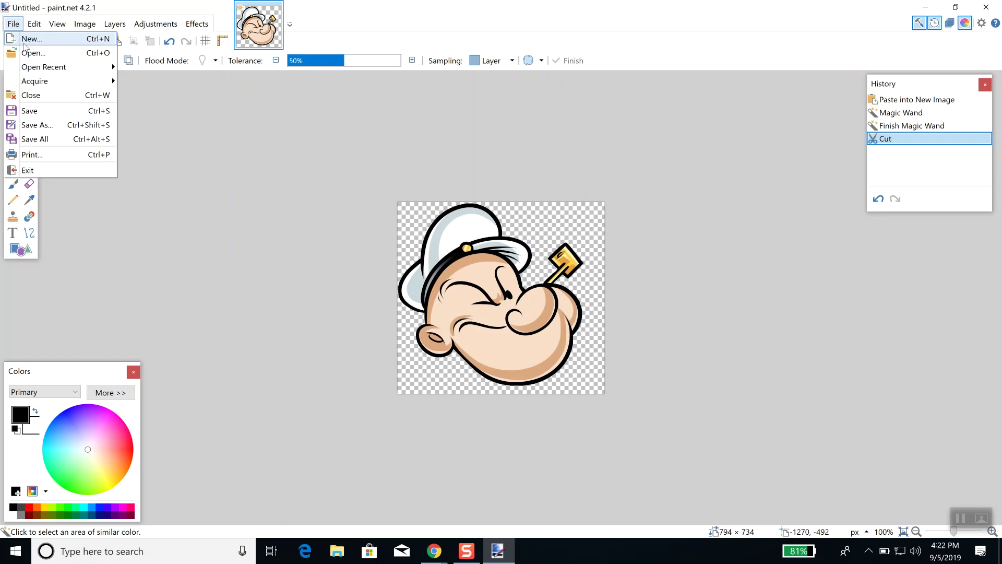
pyautogui.click(25, 46)
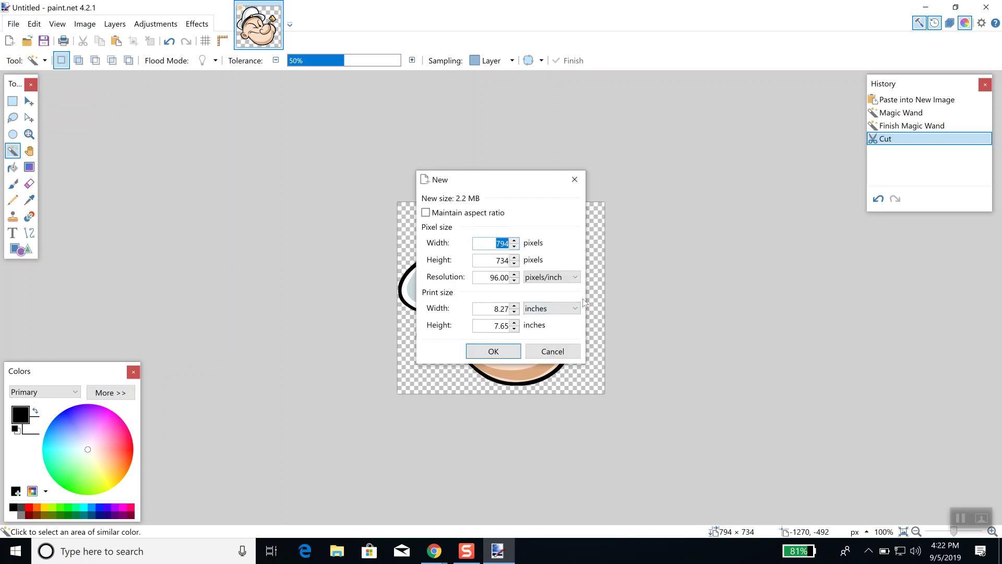
pyautogui.write('1500')
pyautogui.press('Tab')
pyautogui.write('1500')
pyautogui.click(494, 351)
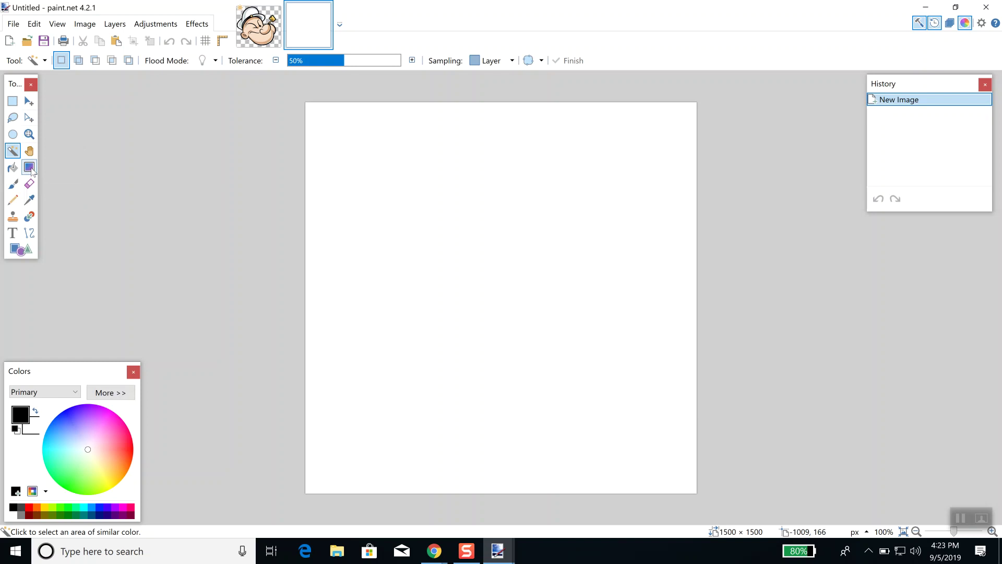
# Select the Gradient tool from the Tools panel.
pyautogui.click(30, 169)
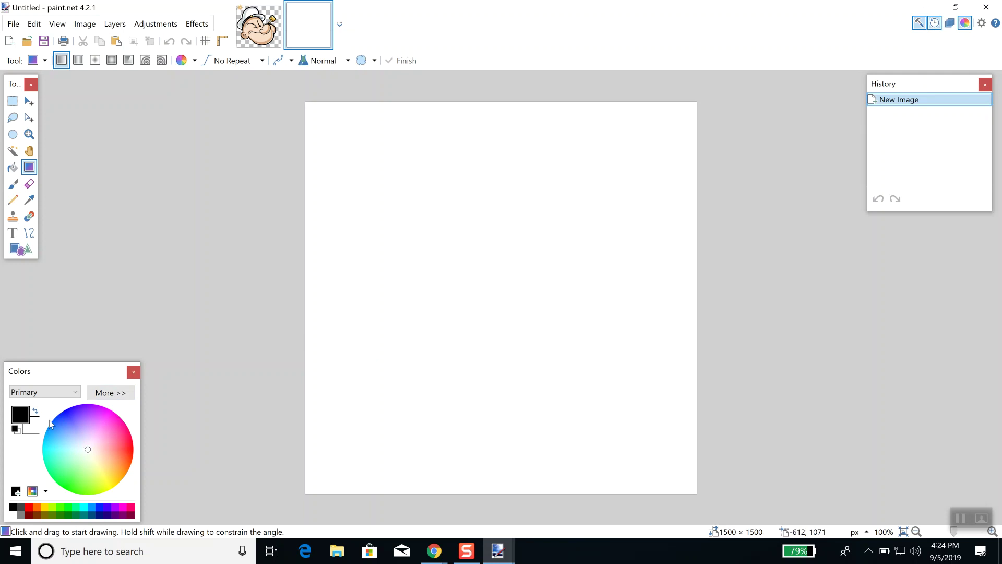
# Set magenta as the secondary colour and yellow as the primary colour on the colour wheel.
pyautogui.click(111, 415)
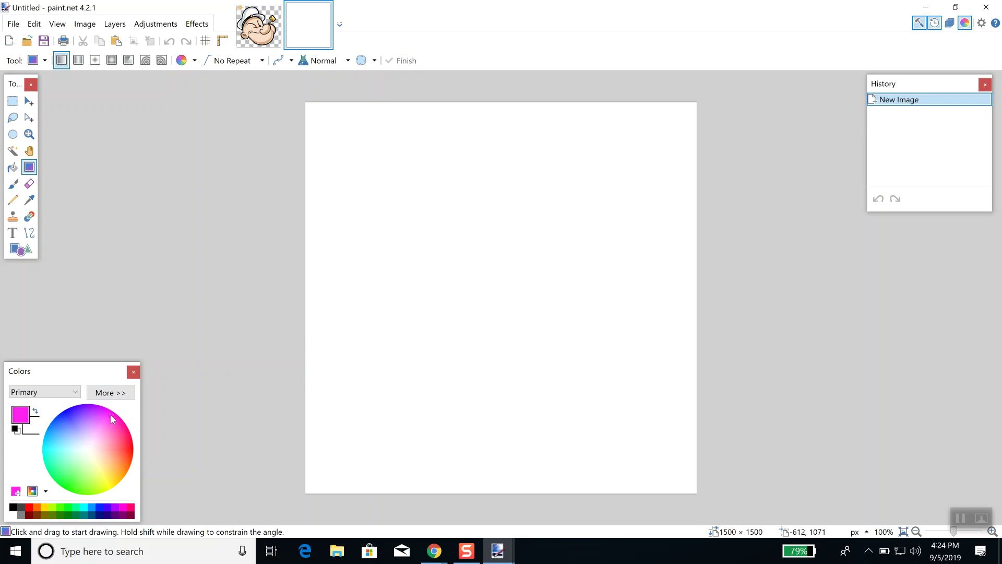
pyautogui.click(36, 412)
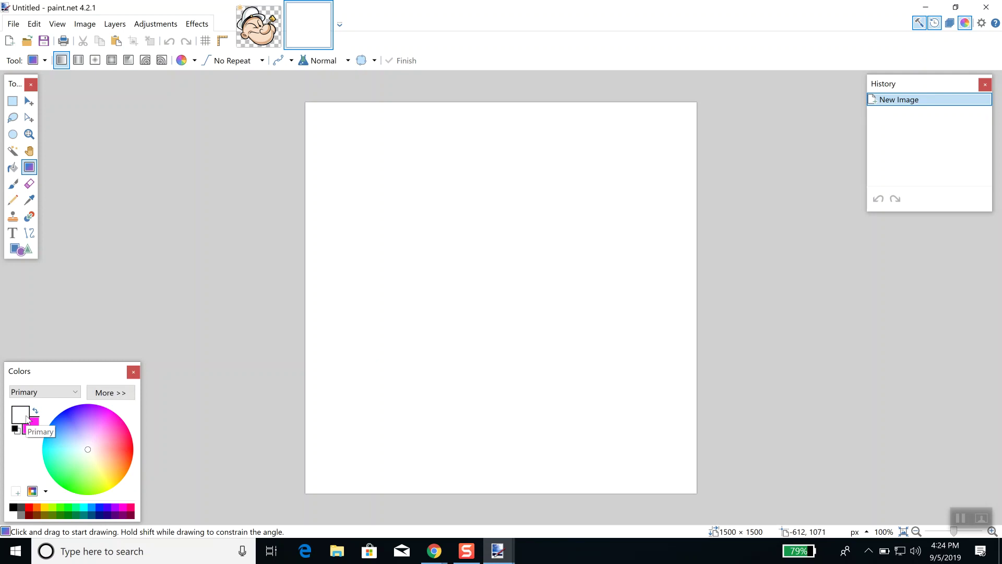
pyautogui.click(106, 482)
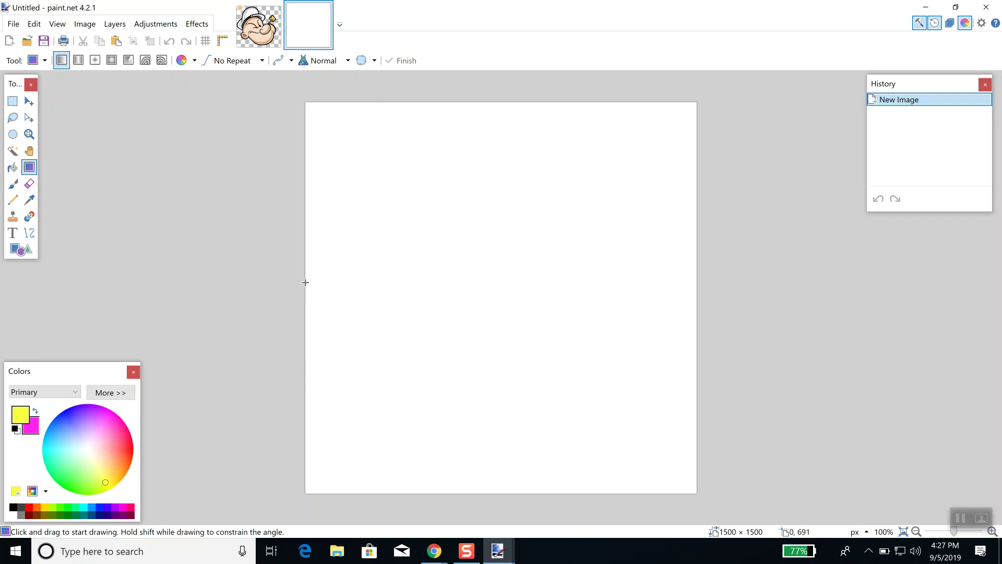
# Drag a linear gradient from the canvas's left edge to its right edge, yellow to magenta.
pyautogui.moveTo(306, 282)
pyautogui.mouseDown()
pyautogui.moveTo(318, 290)
pyautogui.moveTo(315, 282)
pyautogui.mouseUp()
pyautogui.moveTo(326, 282); pyautogui.dragTo(704, 285)
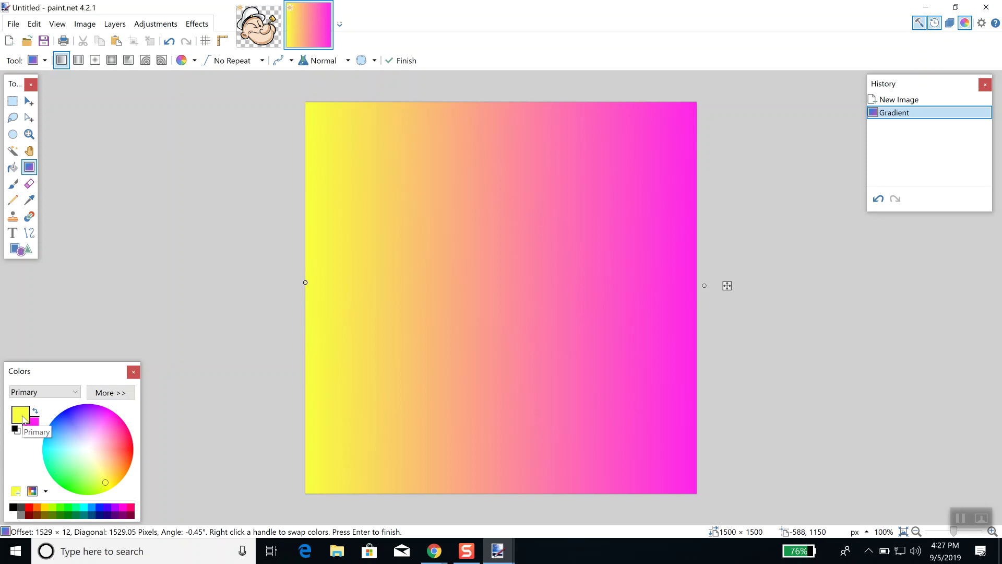
# Swap the gradient colours so magenta starts on the left, then set the end colour to near-white.
pyautogui.click(62, 481)
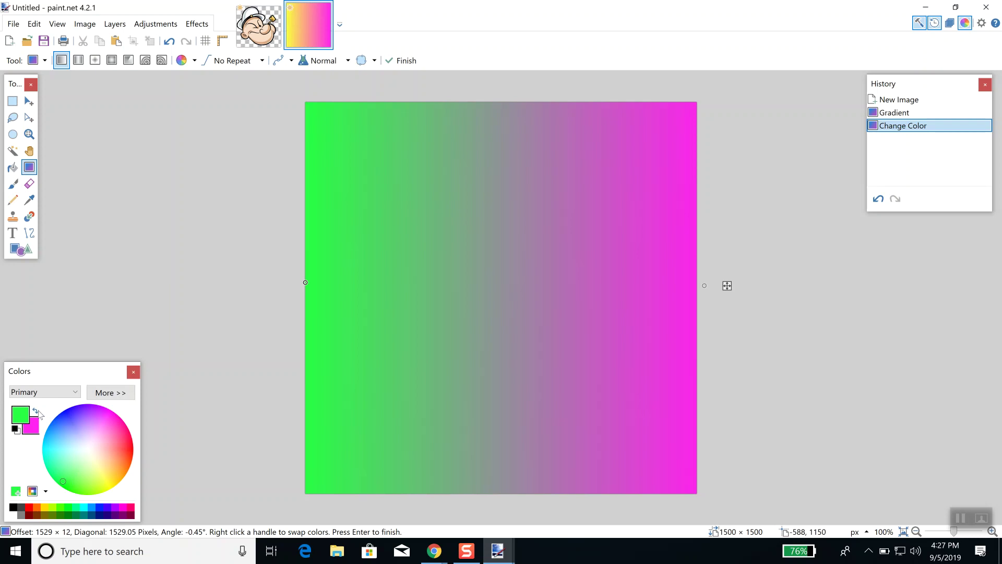
pyautogui.click(37, 431)
pyautogui.click(37, 415)
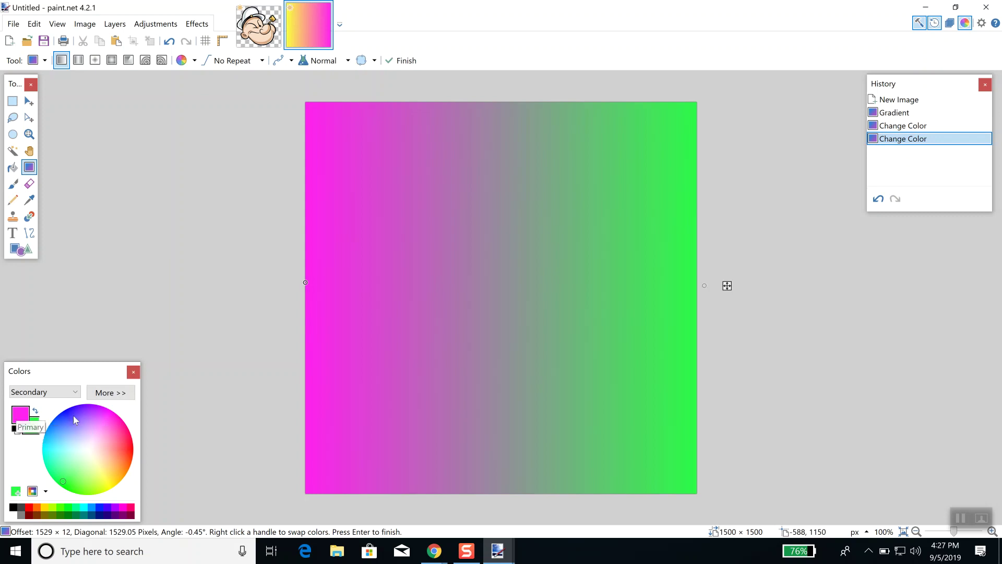
pyautogui.click(127, 441)
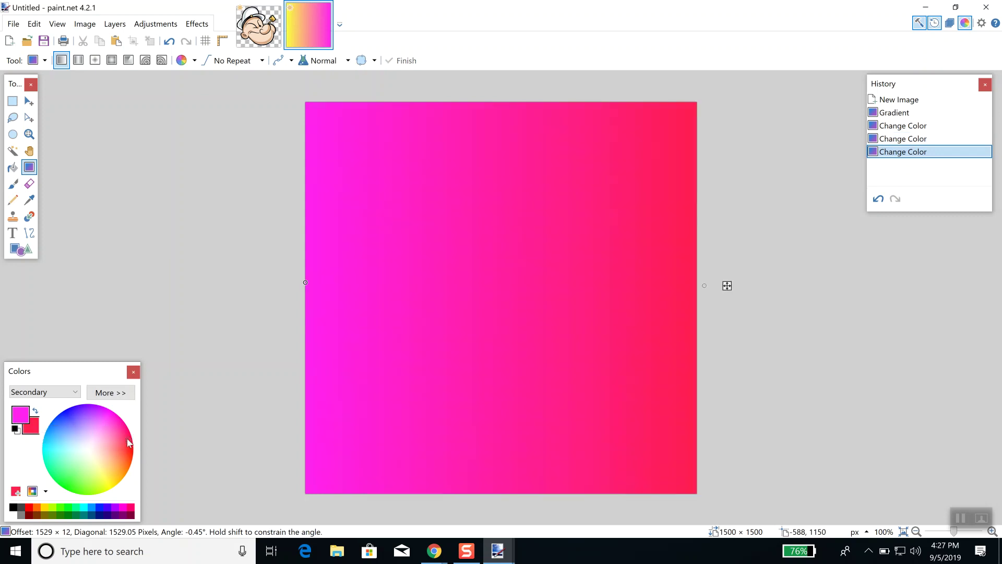
pyautogui.click(48, 466)
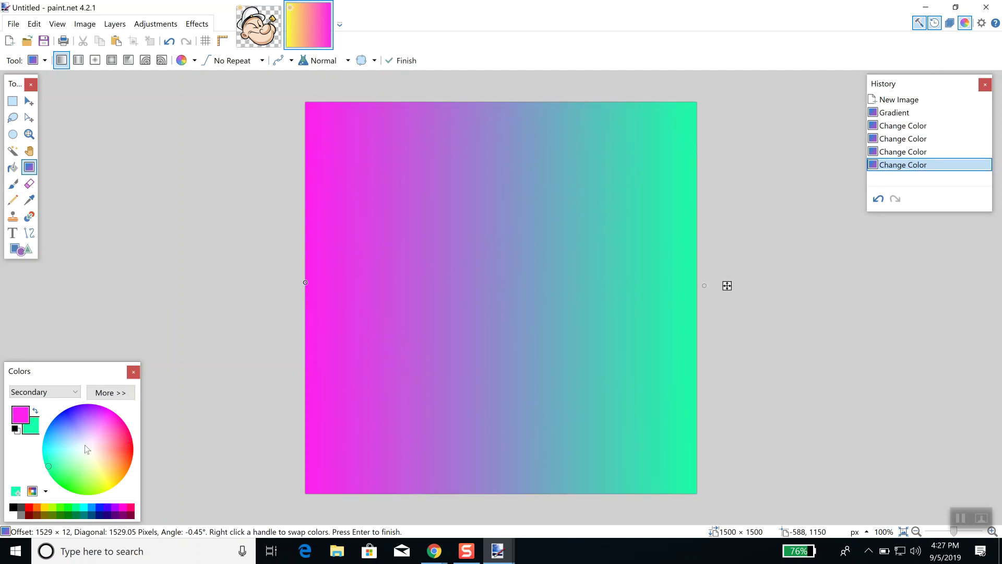
pyautogui.click(85, 445)
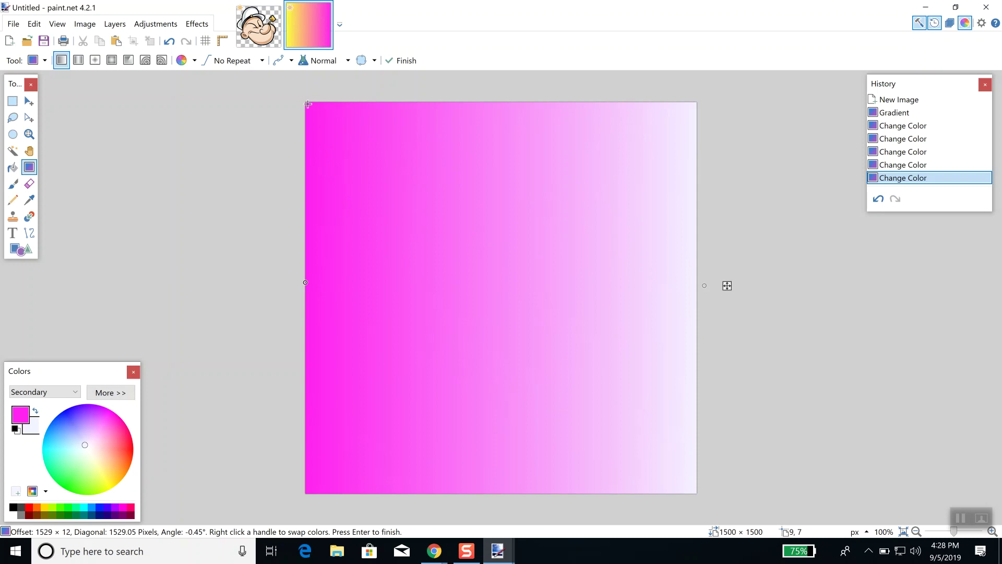
# Redraw the gradient, first diagonally, then vertically from the top edge fading downward to near-white.
pyautogui.moveTo(308, 103); pyautogui.dragTo(719, 498)
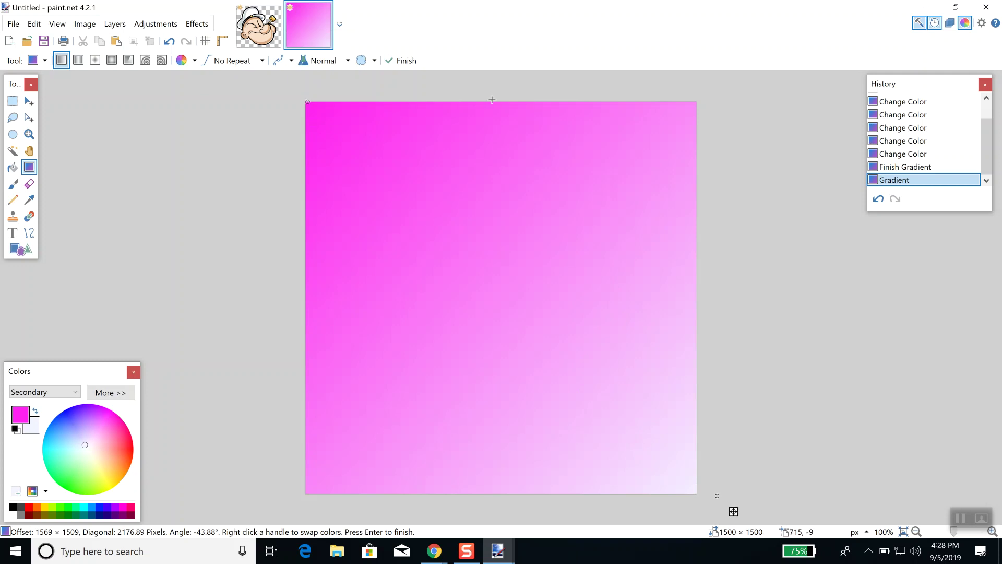
pyautogui.moveTo(492, 100); pyautogui.dragTo(517, 413)
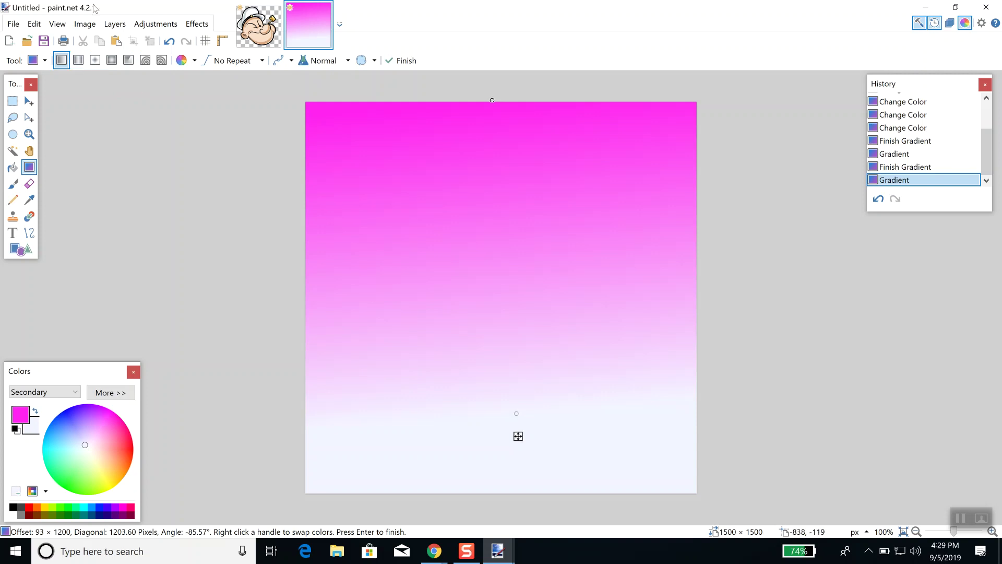
# Apply the Linear (Reflected) style and drag magenta-to-white from the left edge to the right.
pyautogui.click(81, 63)
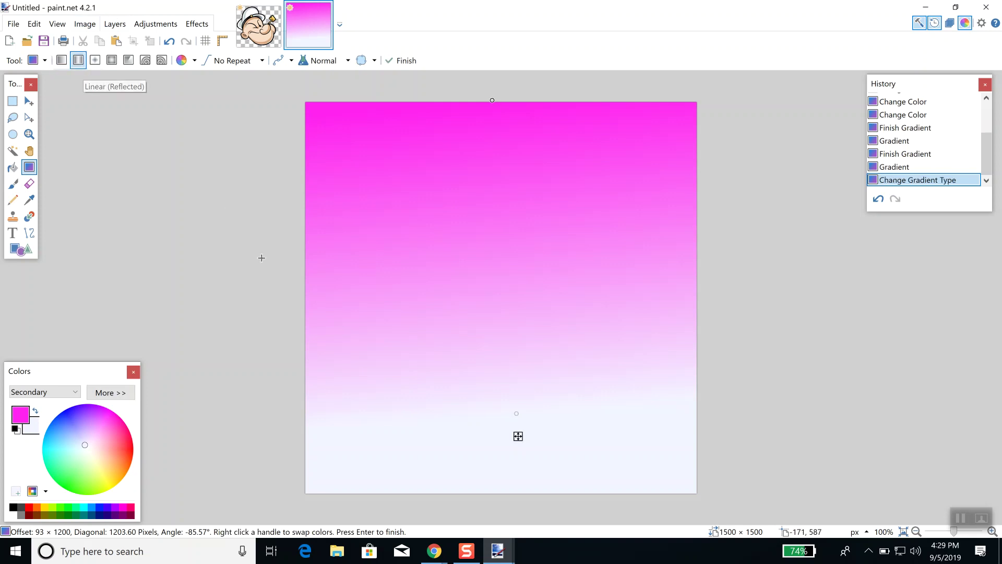
pyautogui.moveTo(304, 282); pyautogui.dragTo(719, 306)
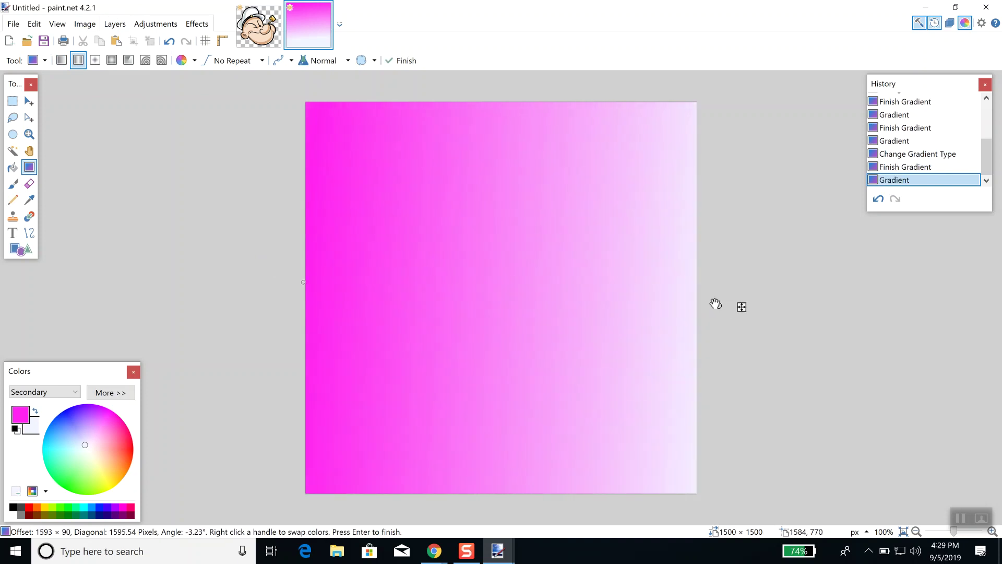
# Apply the Diamond style and drag from the middle of the left edge toward the right.
pyautogui.click(95, 61)
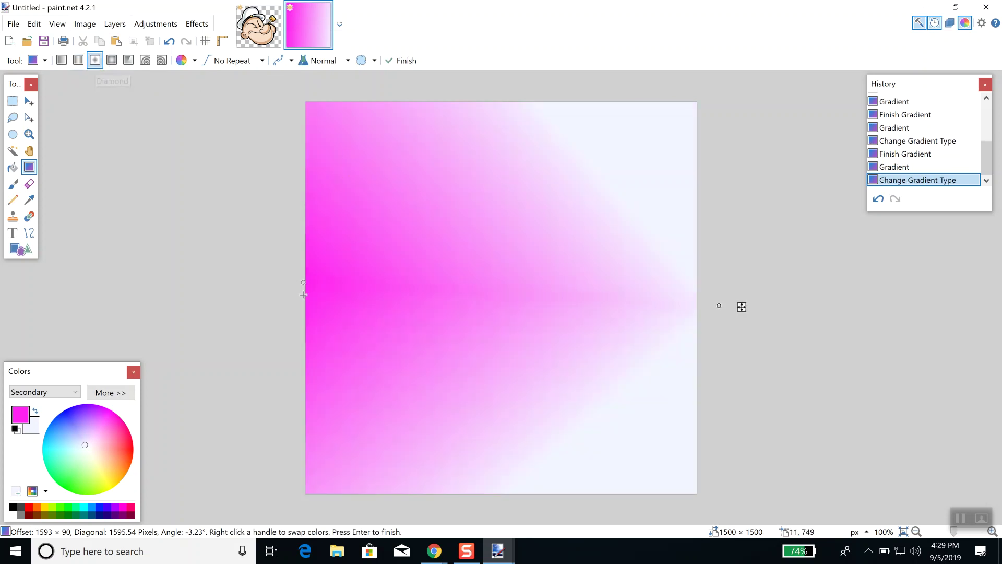
pyautogui.moveTo(305, 295); pyautogui.dragTo(689, 297)
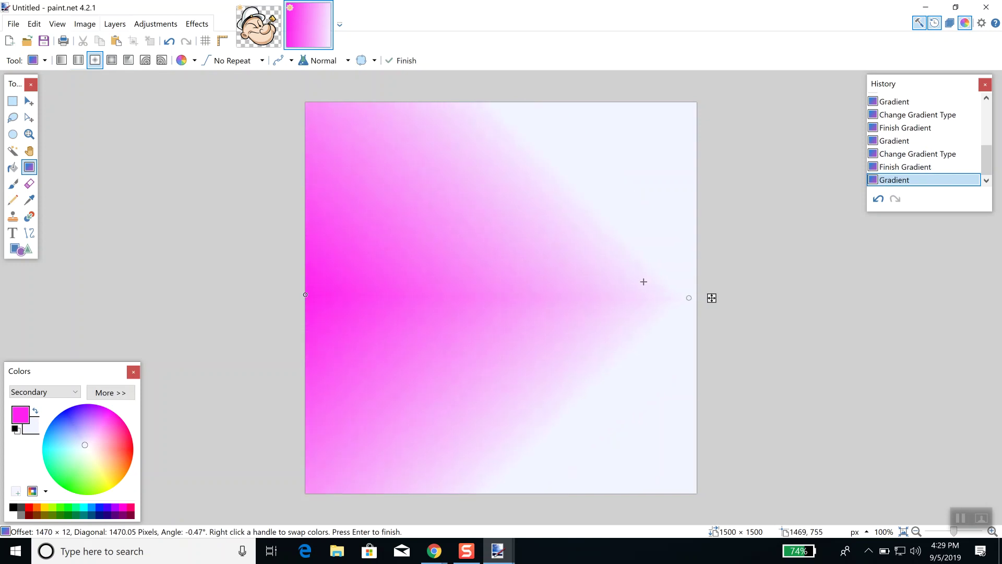
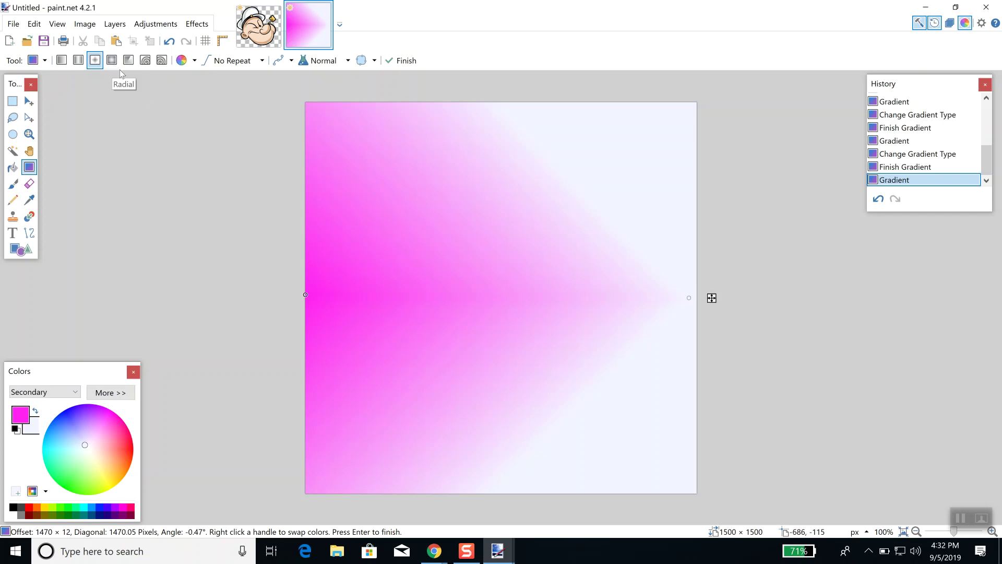
# Switch the gradient to Radial and draw it from the canvas centre, then from the left edge.
pyautogui.click(111, 60)
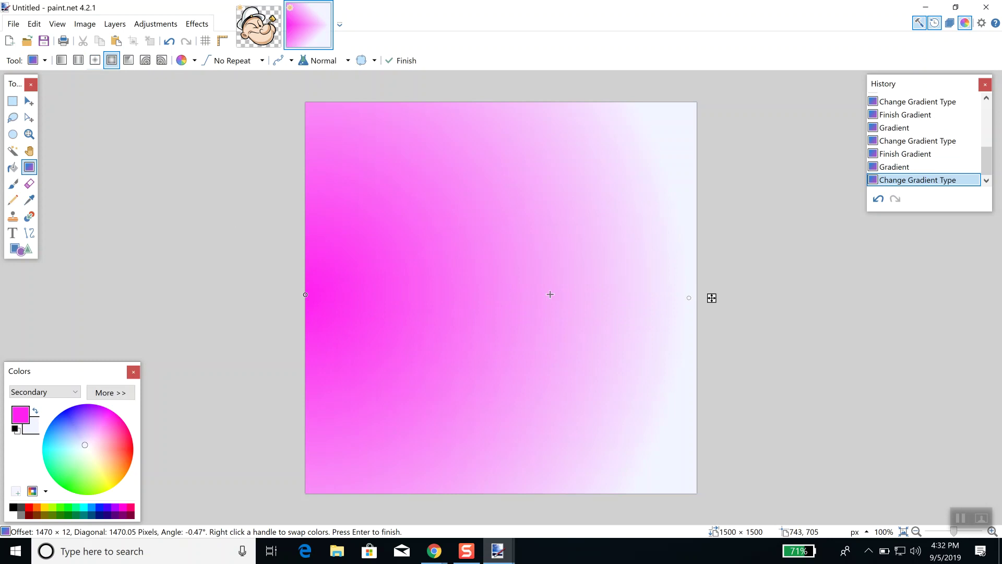
pyautogui.moveTo(499, 286); pyautogui.dragTo(676, 353)
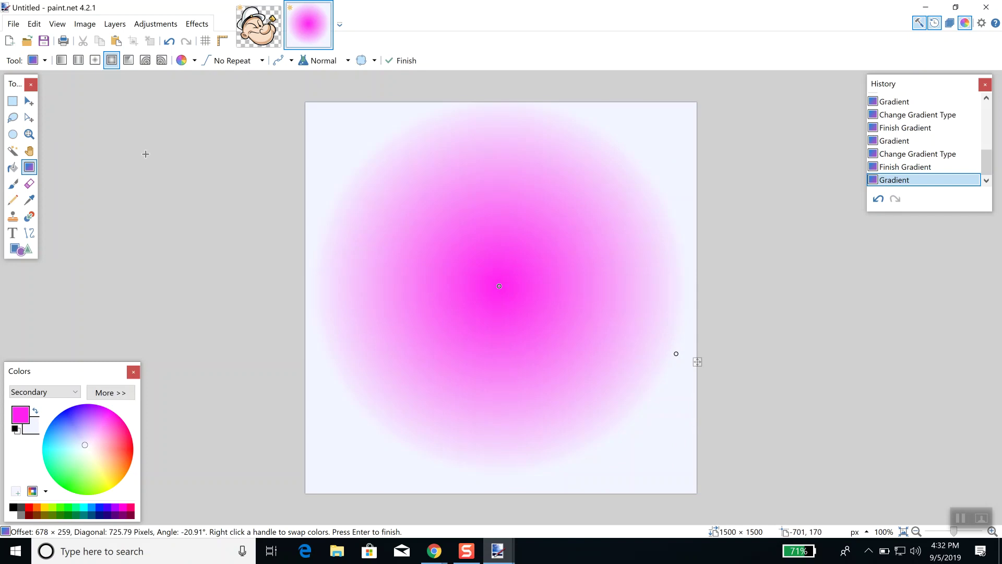
pyautogui.moveTo(312, 260); pyautogui.dragTo(616, 327)
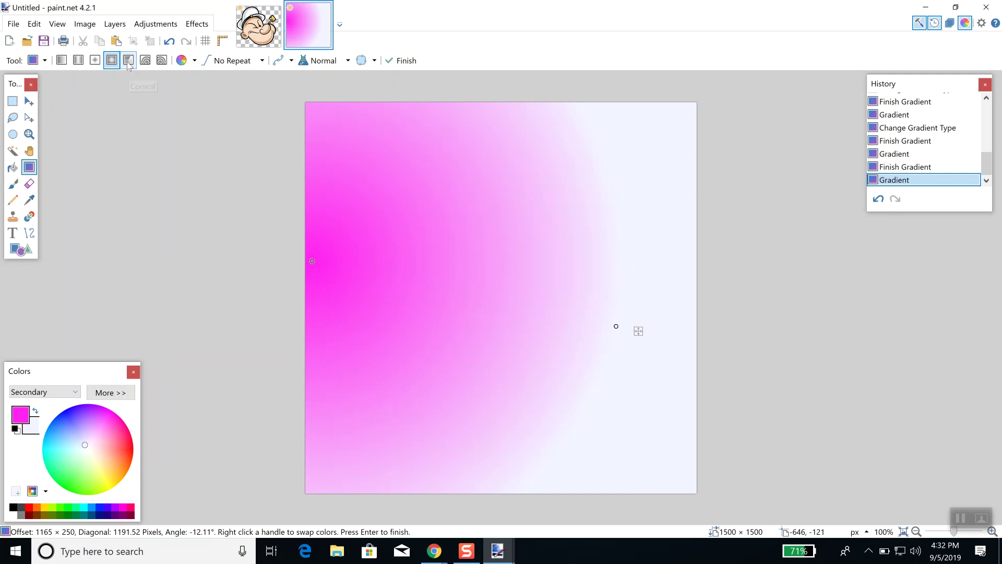
# Try the Conical and both Spiral gradient styles, then settle on Diamond.
pyautogui.click(129, 62)
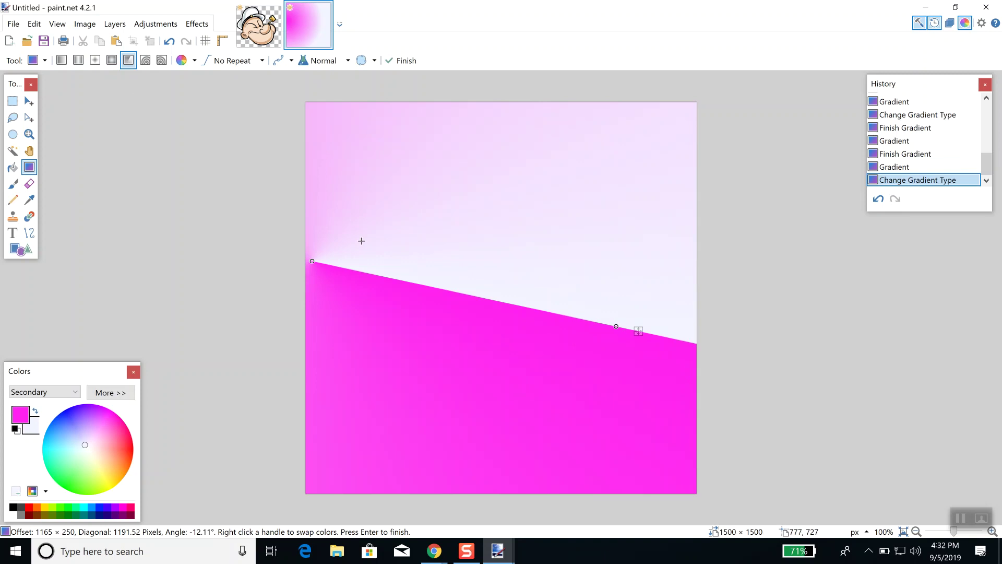
pyautogui.click(145, 62)
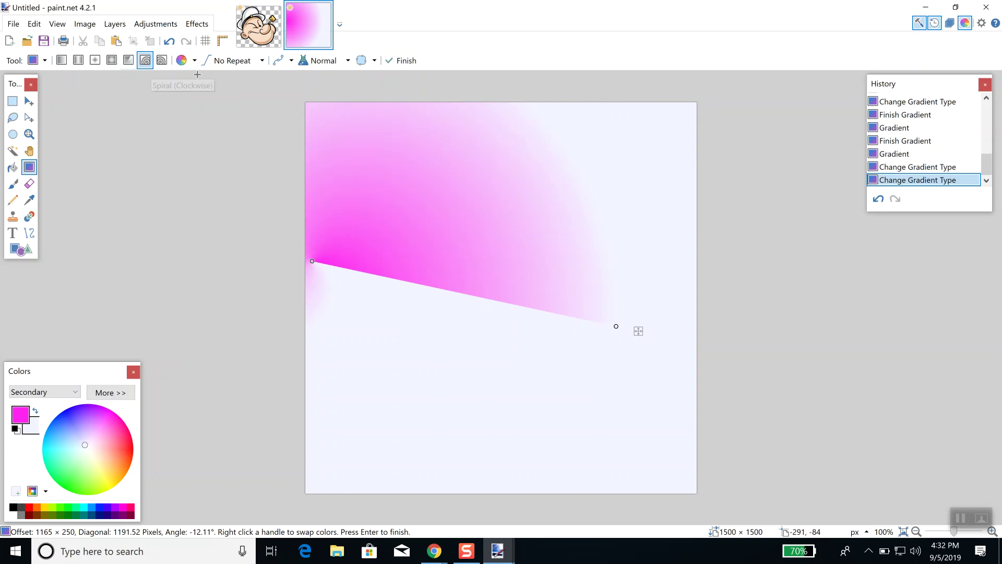
pyautogui.click(162, 61)
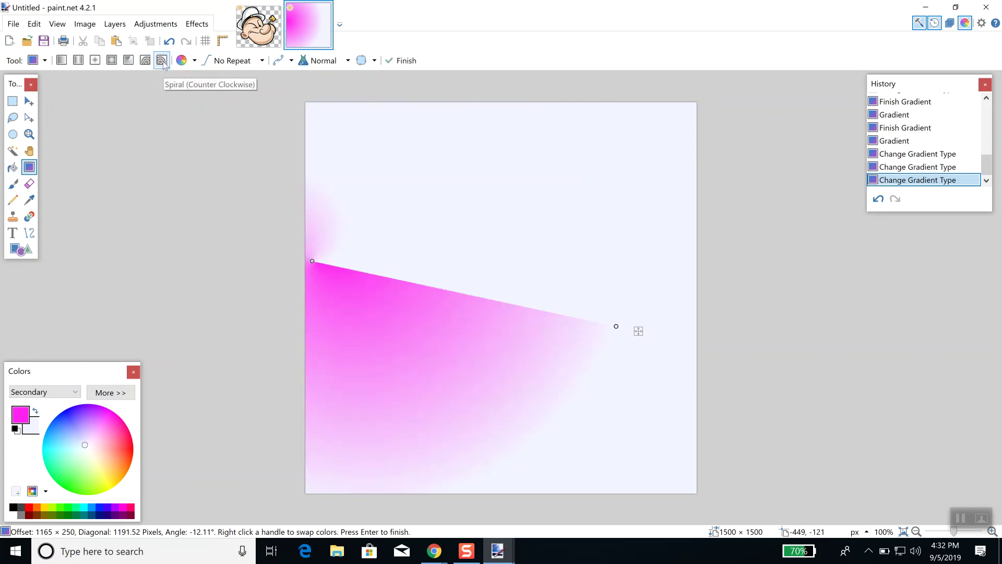
pyautogui.click(96, 62)
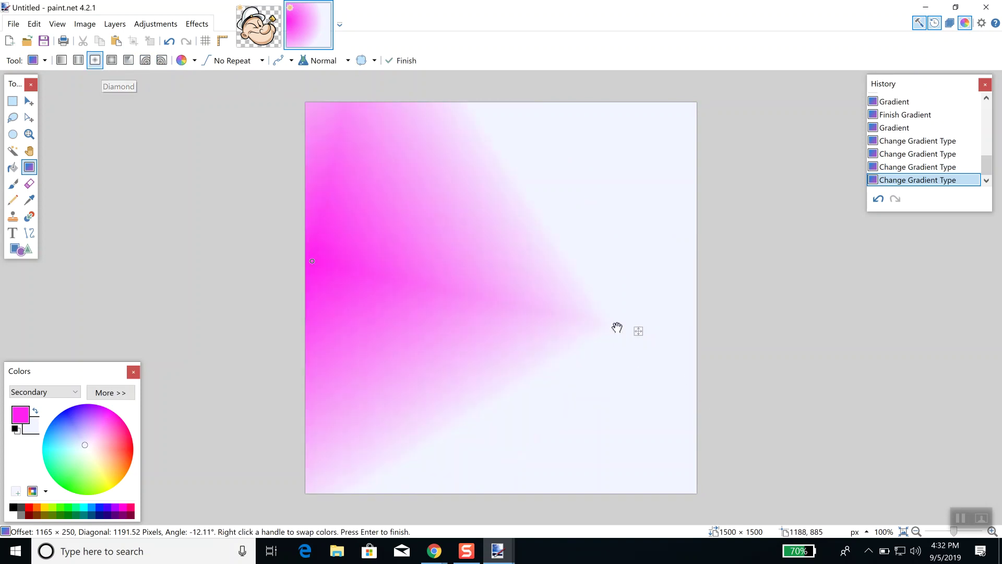
# Redraw the diamond gradient from the left edge and push its tip up and to the right.
pyautogui.moveTo(618, 325); pyautogui.dragTo(663, 291)
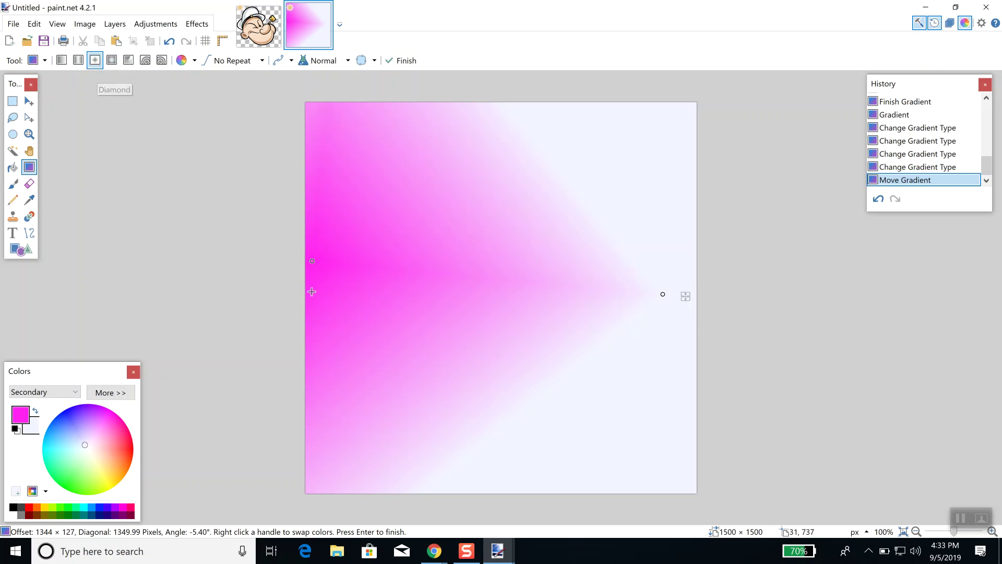
pyautogui.moveTo(306, 288); pyautogui.dragTo(639, 300)
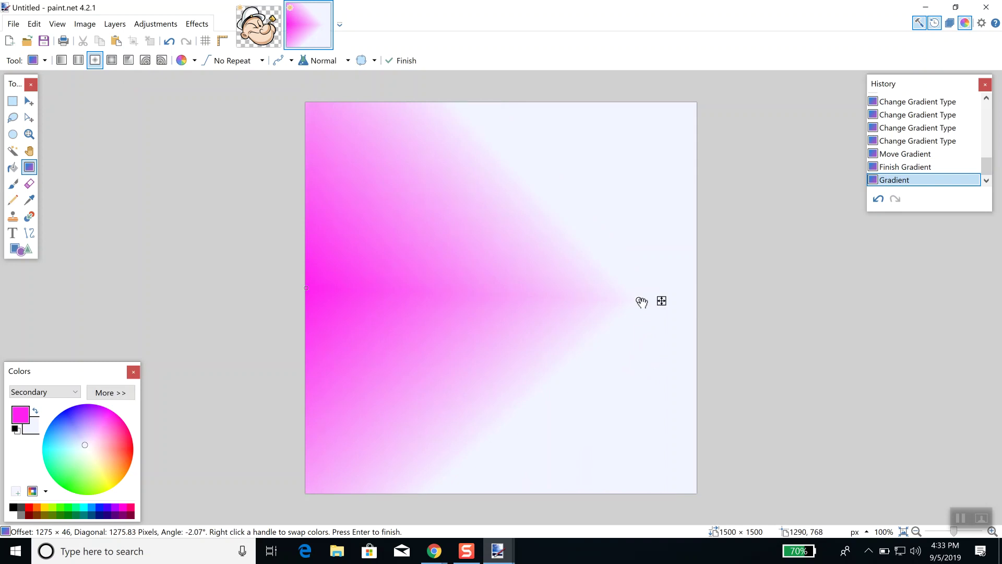
pyautogui.moveTo(642, 302); pyautogui.dragTo(666, 162)
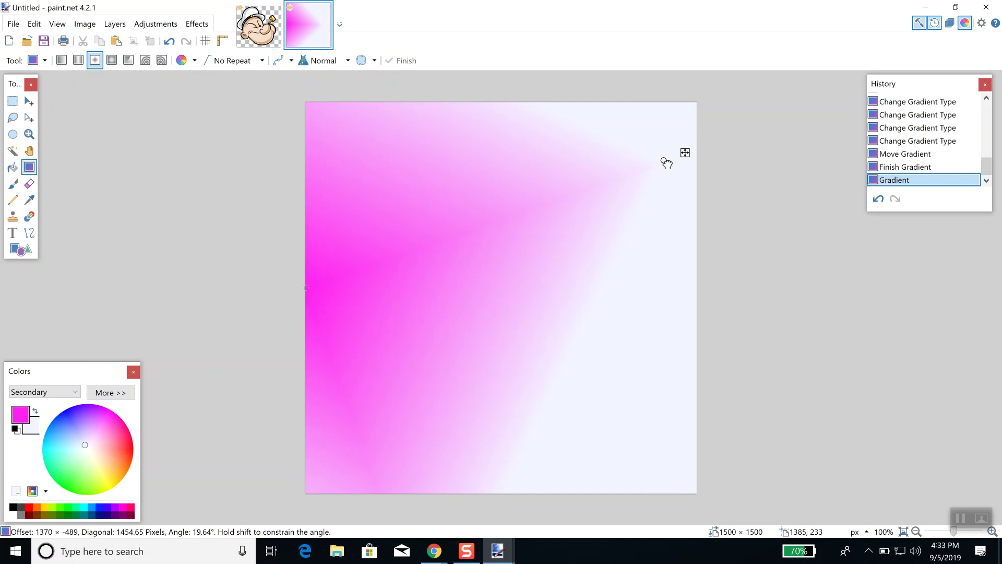
pyautogui.moveTo(667, 164); pyautogui.dragTo(664, 162)
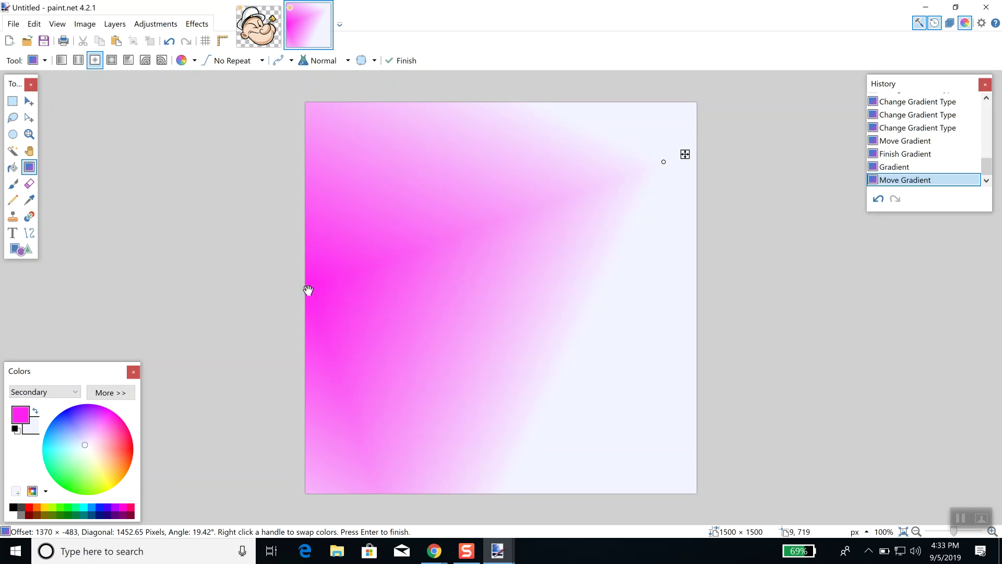
# Shift the gradient's bright centre toward the middle, bring its tip to the right middle, and commit it.
pyautogui.moveTo(308, 290); pyautogui.dragTo(409, 298)
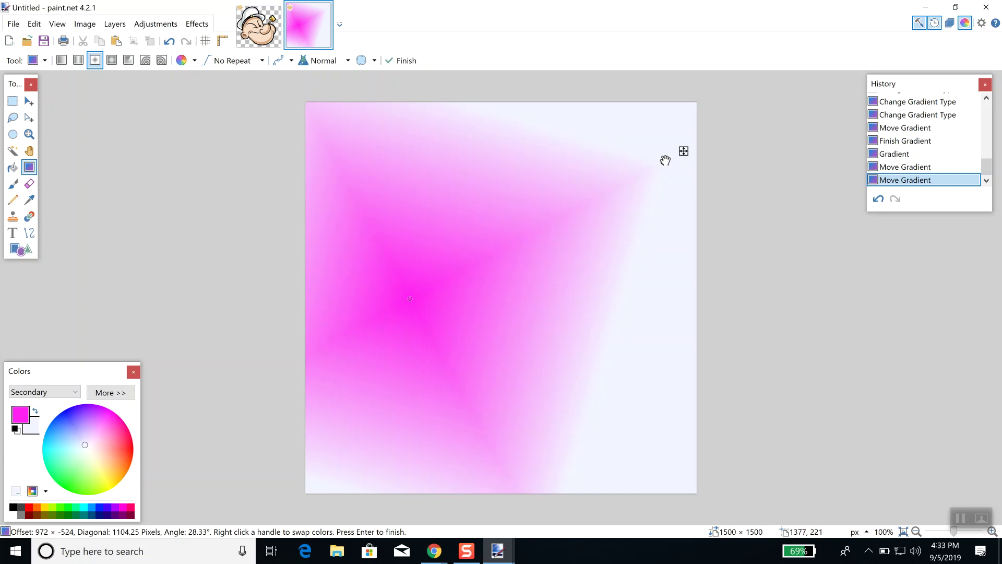
pyautogui.moveTo(665, 160); pyautogui.dragTo(669, 211)
pyautogui.moveTo(657, 264); pyautogui.dragTo(654, 281)
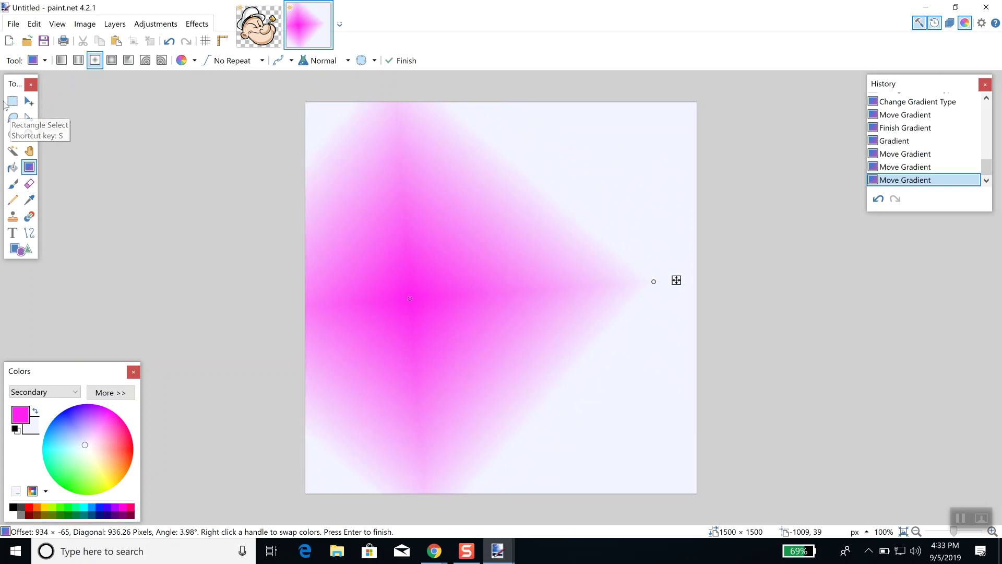
pyautogui.click(12, 102)
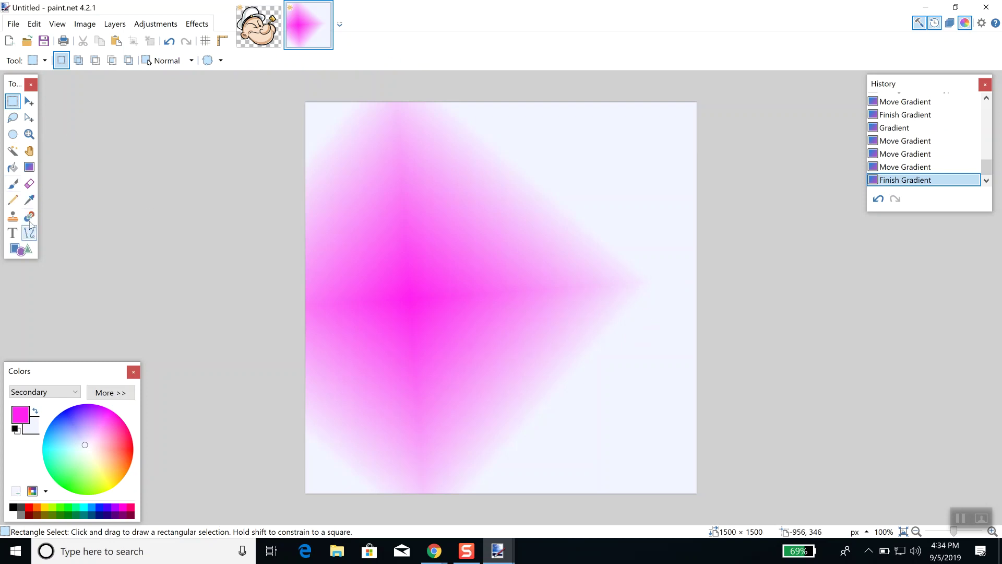
pyautogui.click(32, 169)
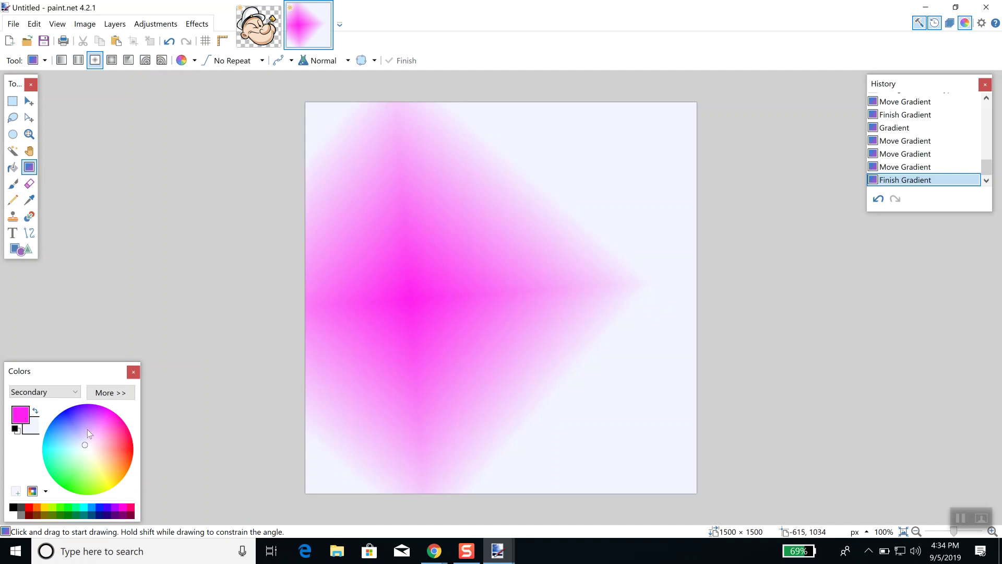
pyautogui.click(130, 456)
pyautogui.click(22, 415)
pyautogui.click(97, 472)
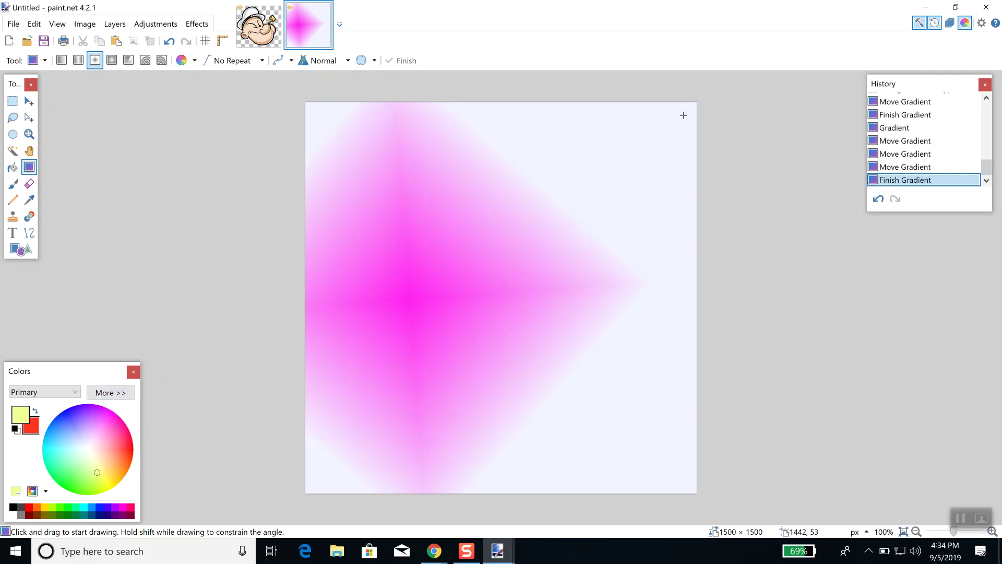
pyautogui.moveTo(683, 115); pyautogui.dragTo(482, 283)
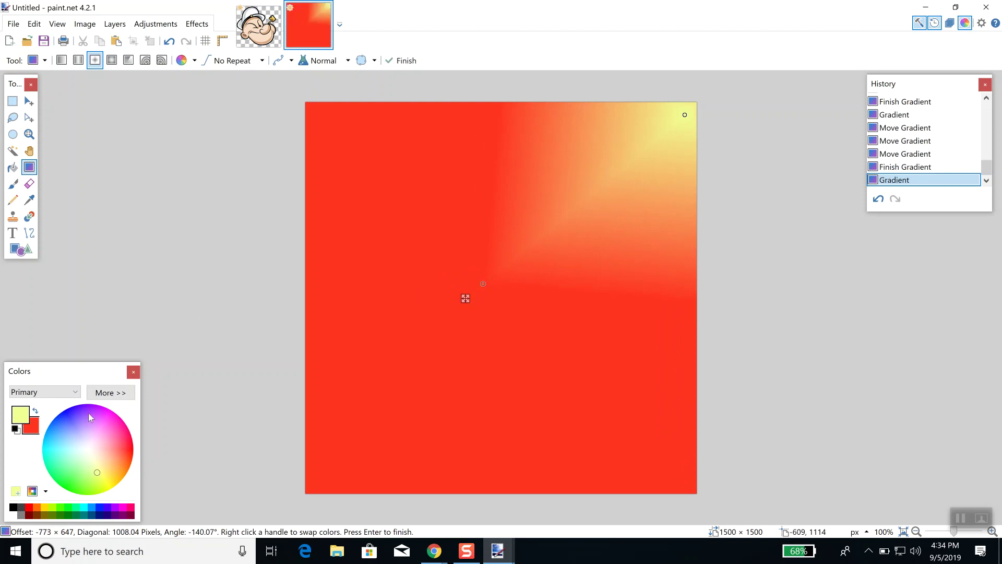
pyautogui.click(35, 411)
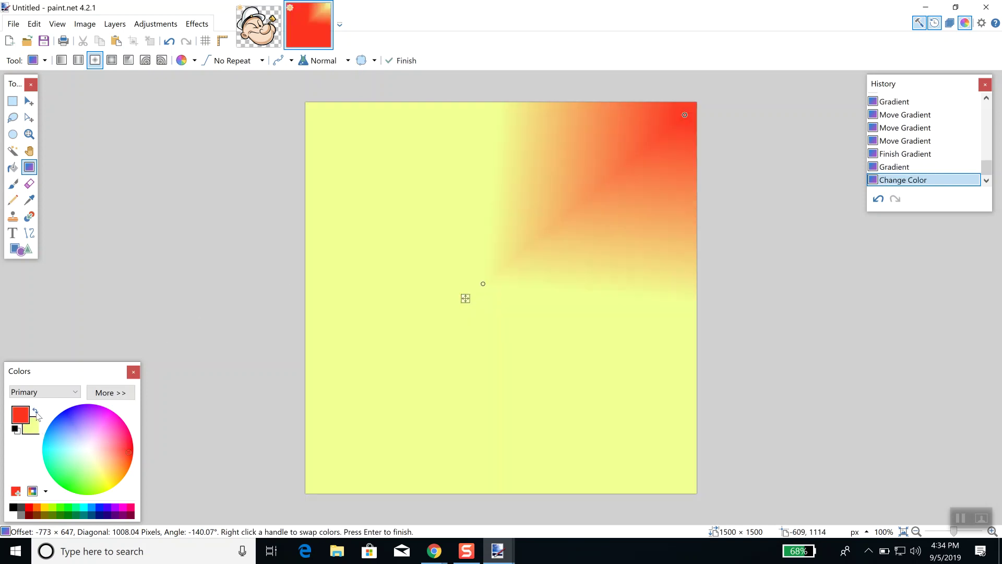
pyautogui.moveTo(483, 286); pyautogui.dragTo(553, 357)
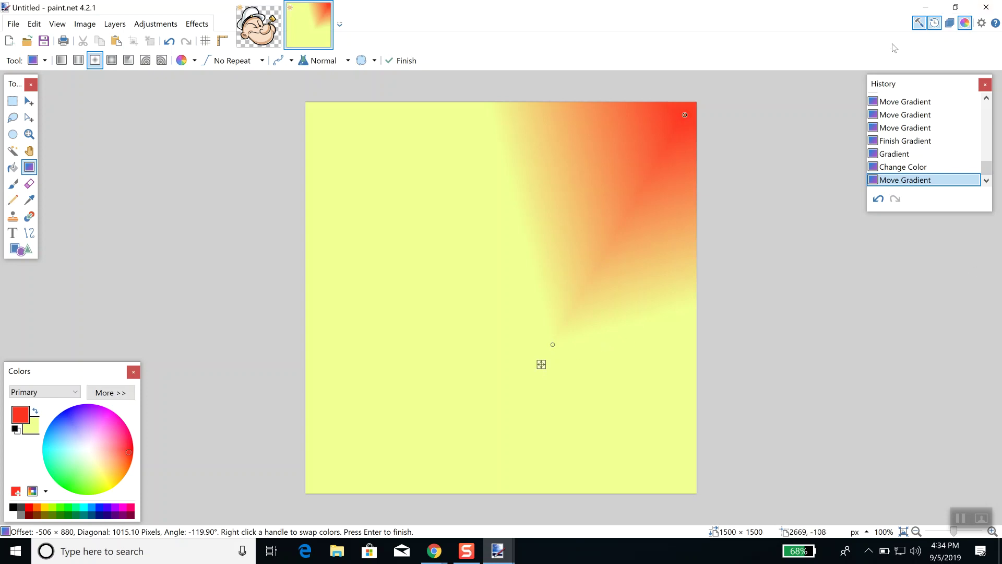
pyautogui.click(908, 155)
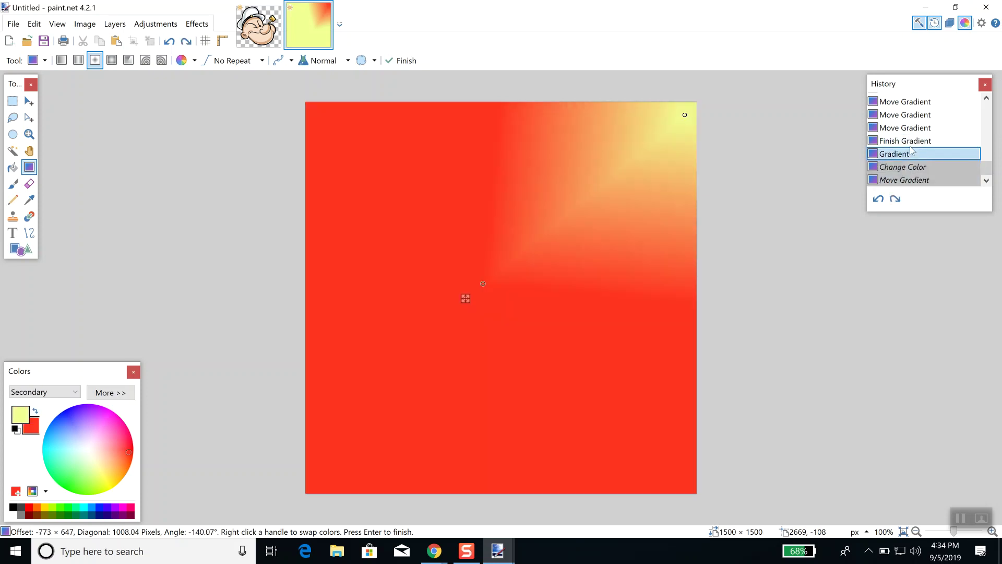
pyautogui.click(912, 141)
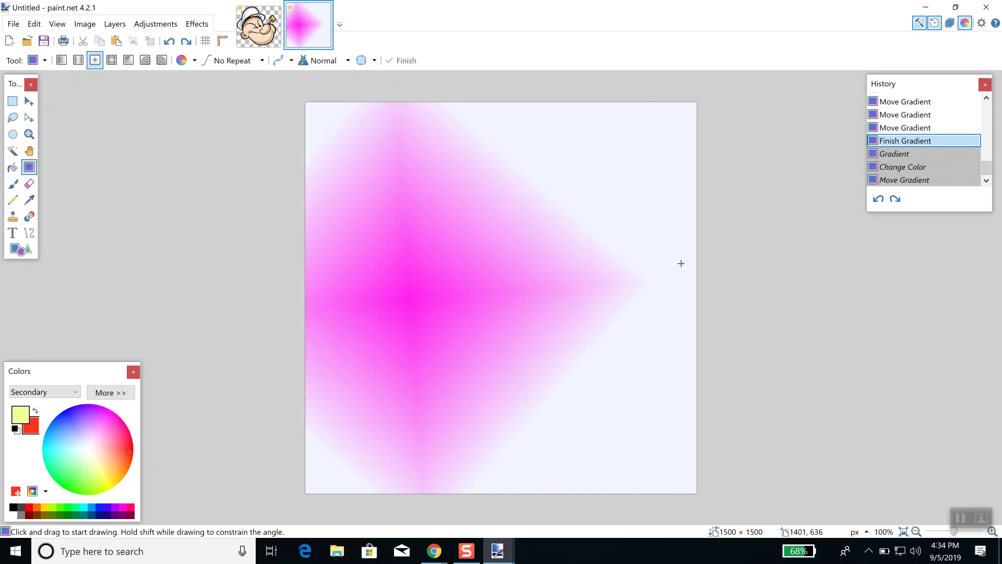
# Restore the last gradient adjustment, stretch its tip toward the lower right, then bring up the Popeye image.
pyautogui.click(891, 128)
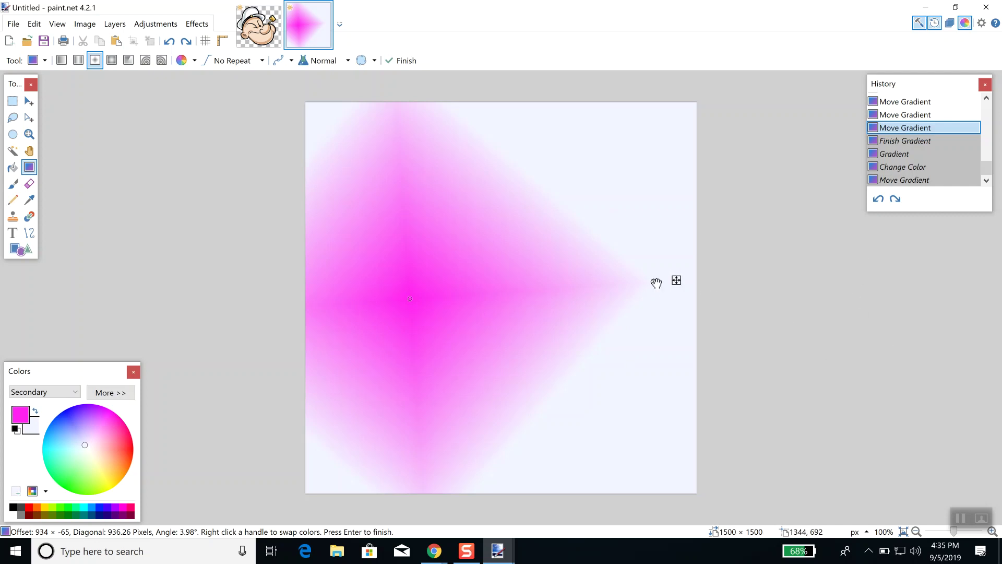
pyautogui.moveTo(667, 308); pyautogui.dragTo(685, 447)
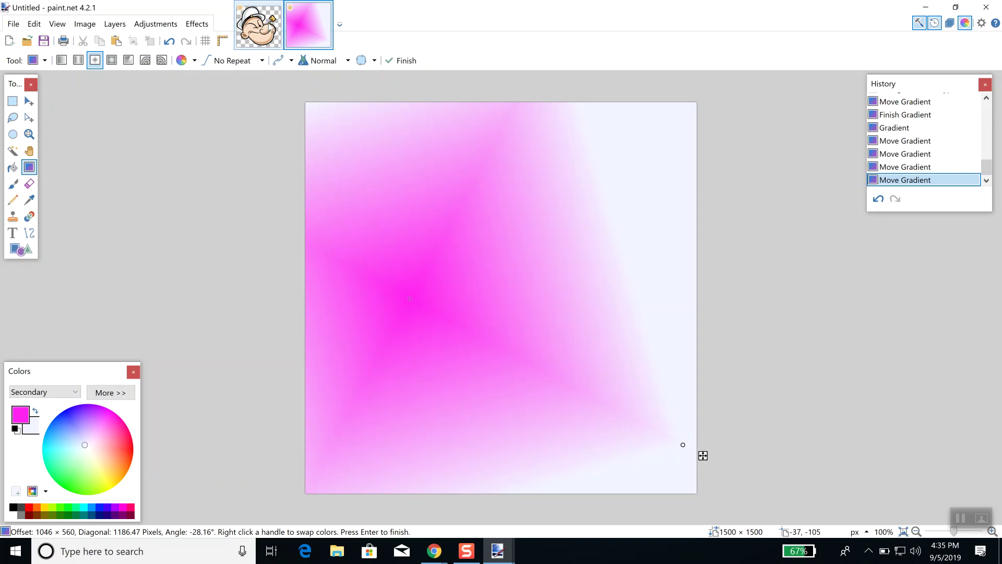
pyautogui.click(264, 29)
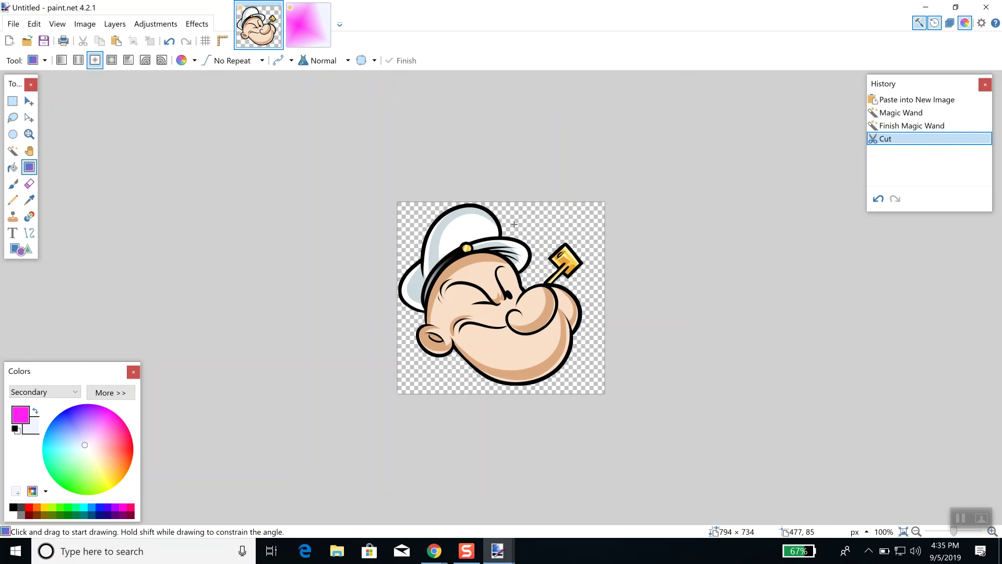
# Select and copy the entire 794 × 734 Popeye image, then return to the gradient image.
pyautogui.click(34, 24)
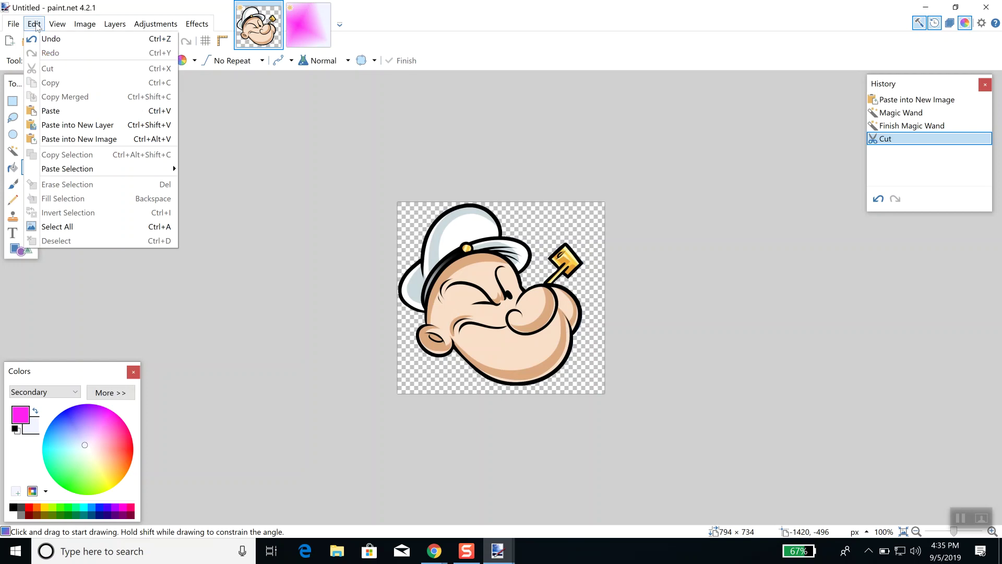
pyautogui.click(81, 227)
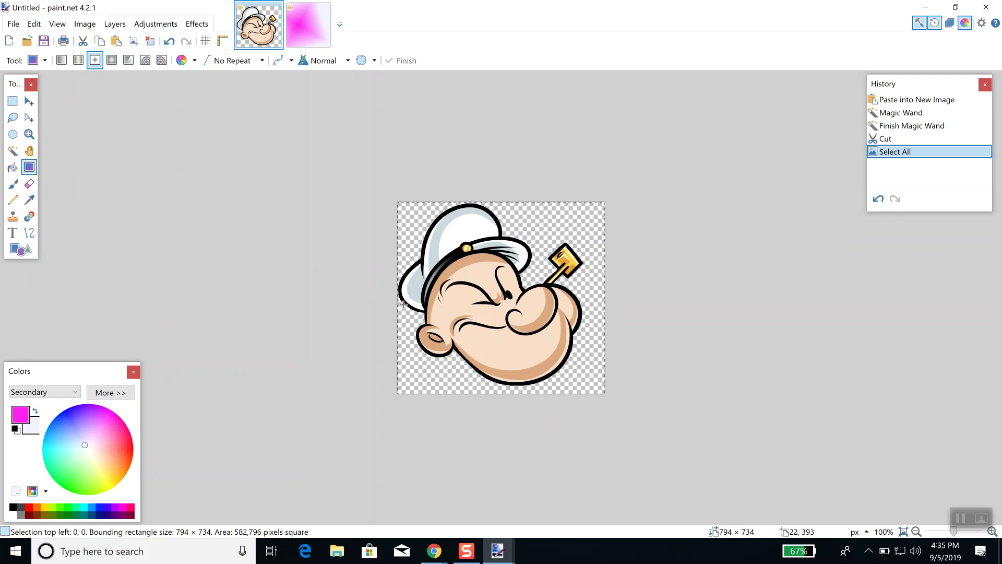
pyautogui.click(36, 25)
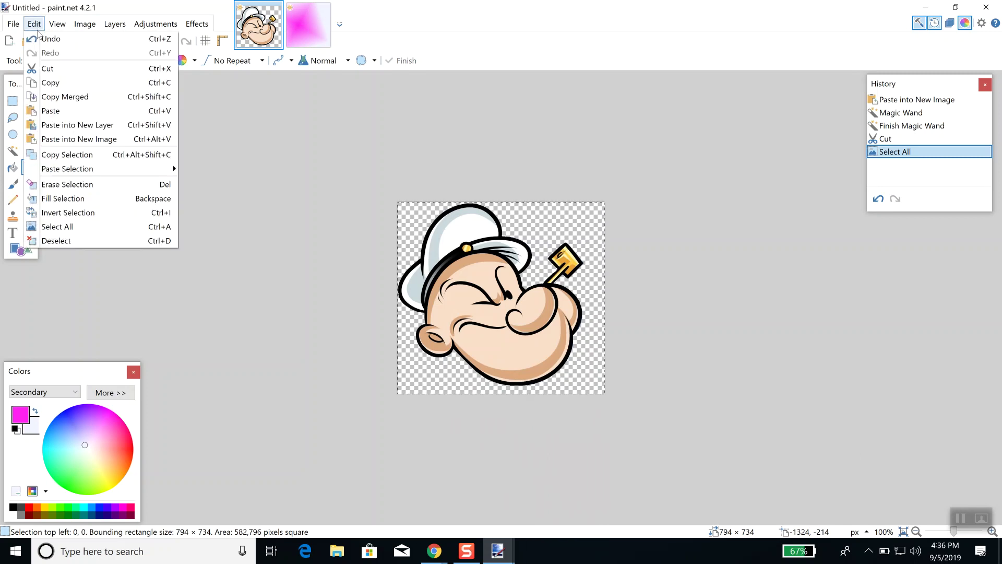
pyautogui.click(49, 83)
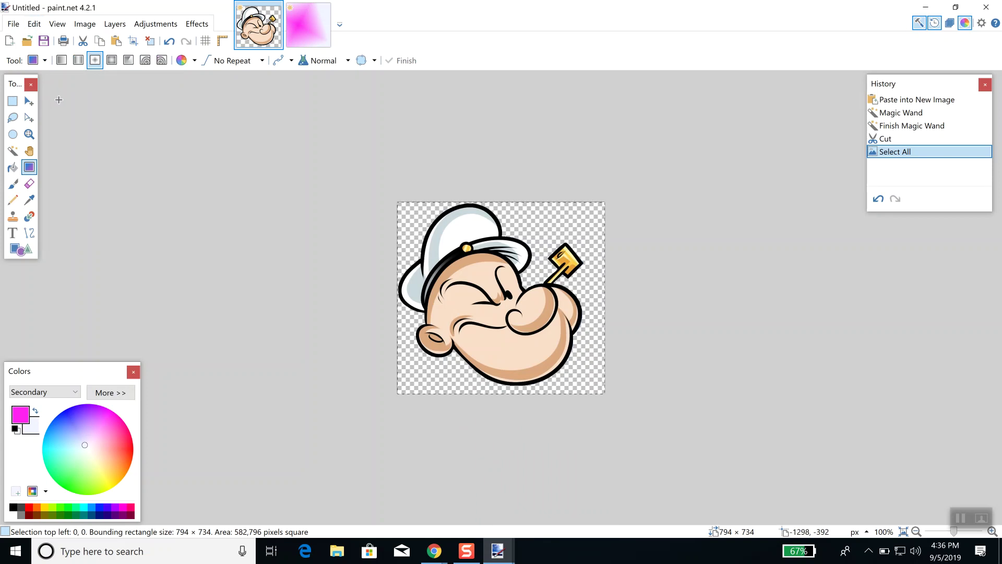
pyautogui.click(301, 16)
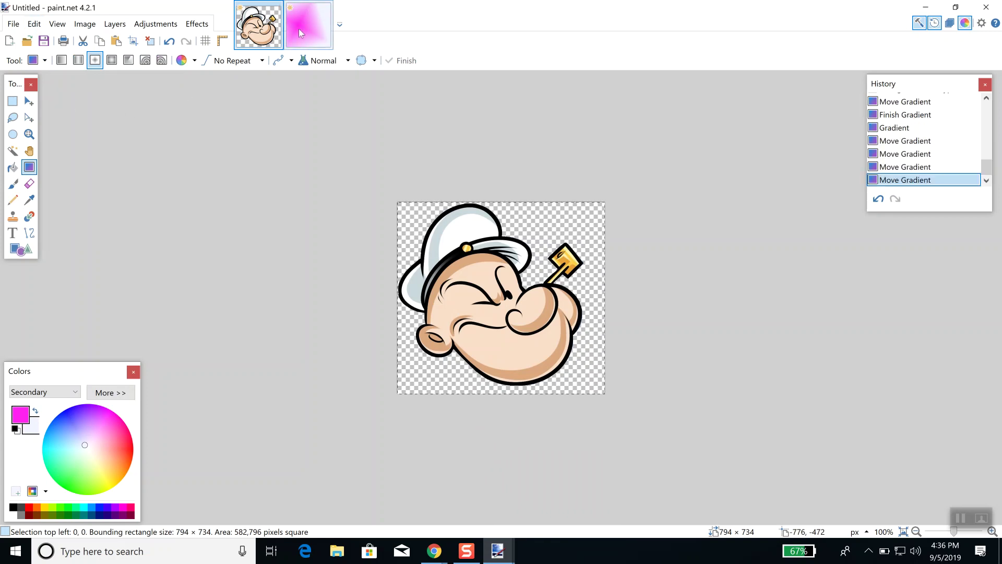
# Paste Popeye into a new layer and shrink it by dragging a corner handle.
pyautogui.click(33, 24)
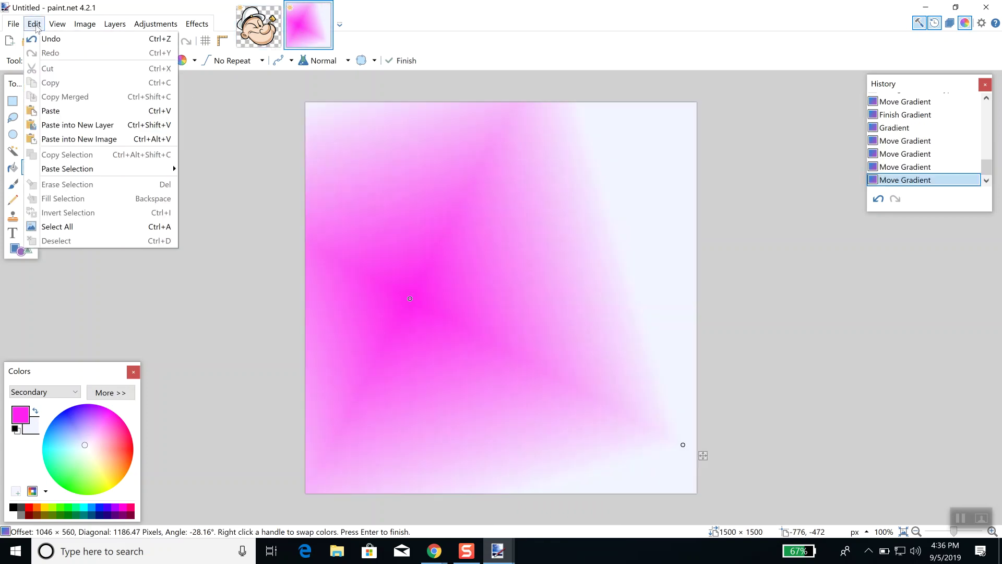
pyautogui.click(79, 129)
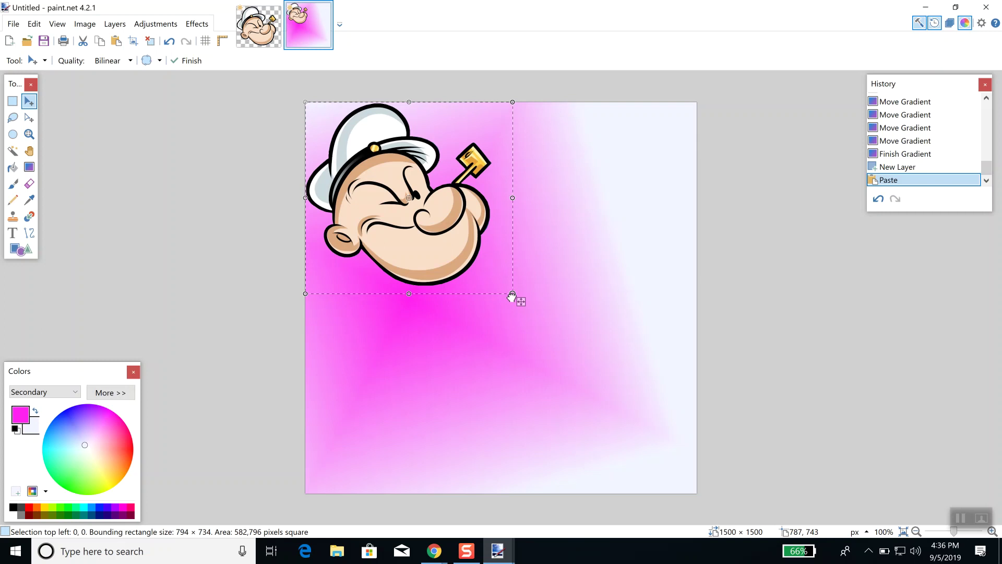
pyautogui.moveTo(512, 297); pyautogui.dragTo(456, 258)
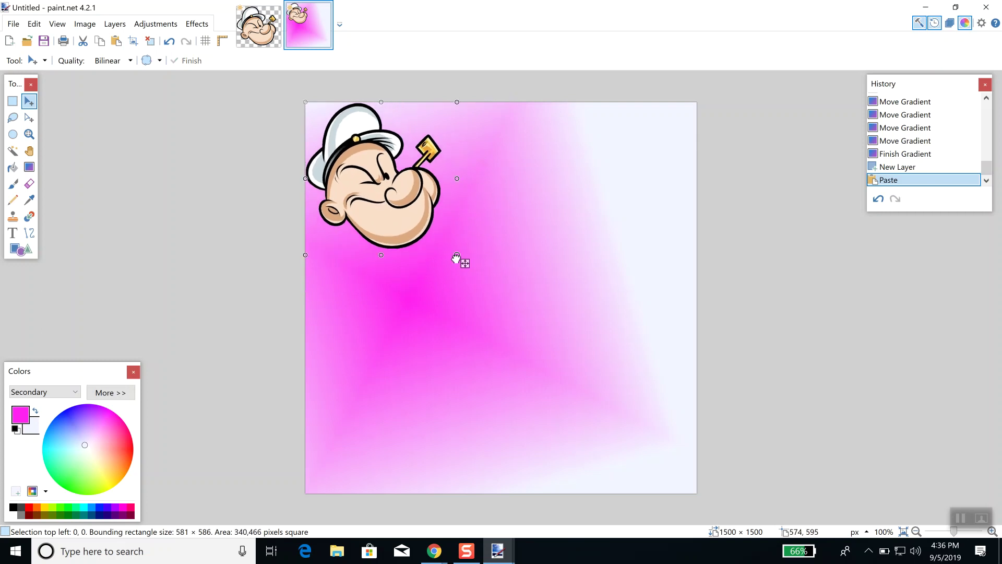
pyautogui.moveTo(457, 257); pyautogui.dragTo(457, 259)
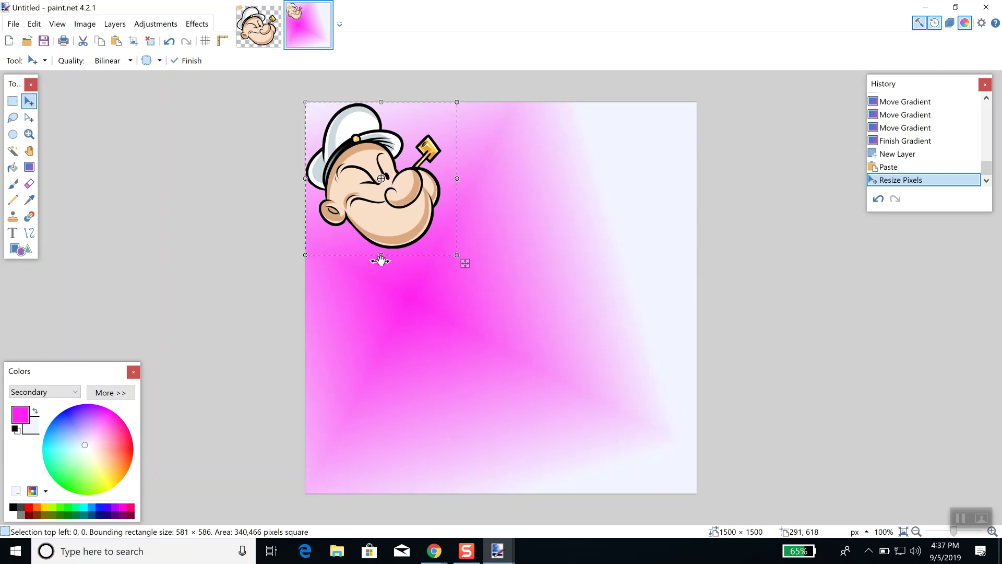
# Rotate Popeye about 19° and position it in the top-left corner.
pyautogui.moveTo(385, 261); pyautogui.dragTo(409, 262)
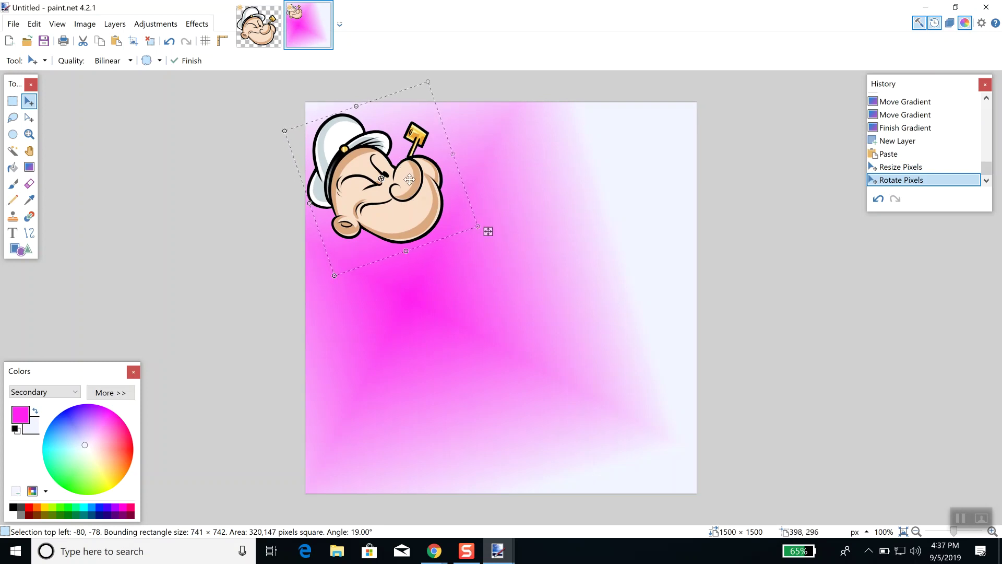
pyautogui.moveTo(488, 231)
pyautogui.mouseDown()
pyautogui.moveTo(509, 224)
pyautogui.moveTo(493, 226)
pyautogui.mouseUp()
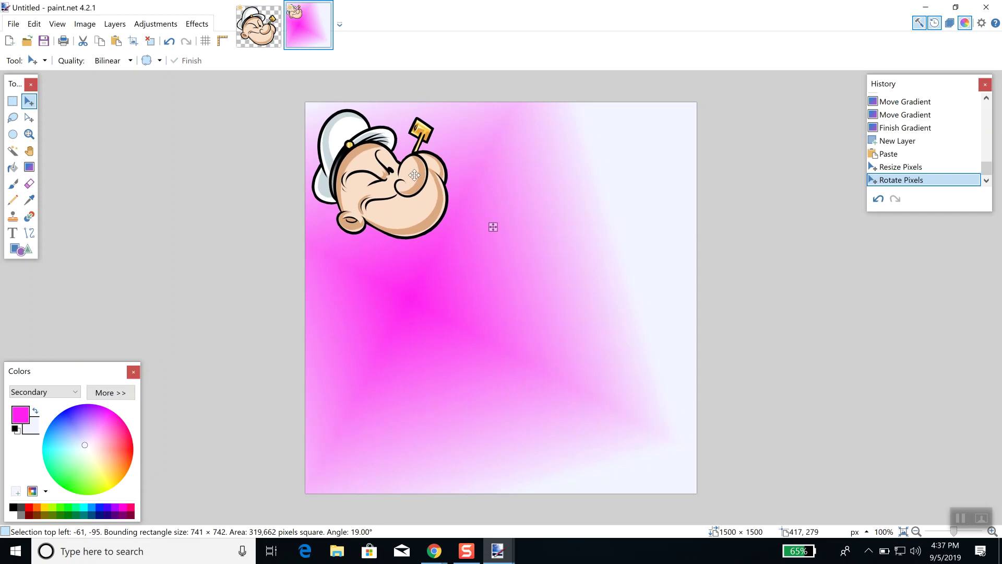
pyautogui.moveTo(414, 174); pyautogui.dragTo(418, 176)
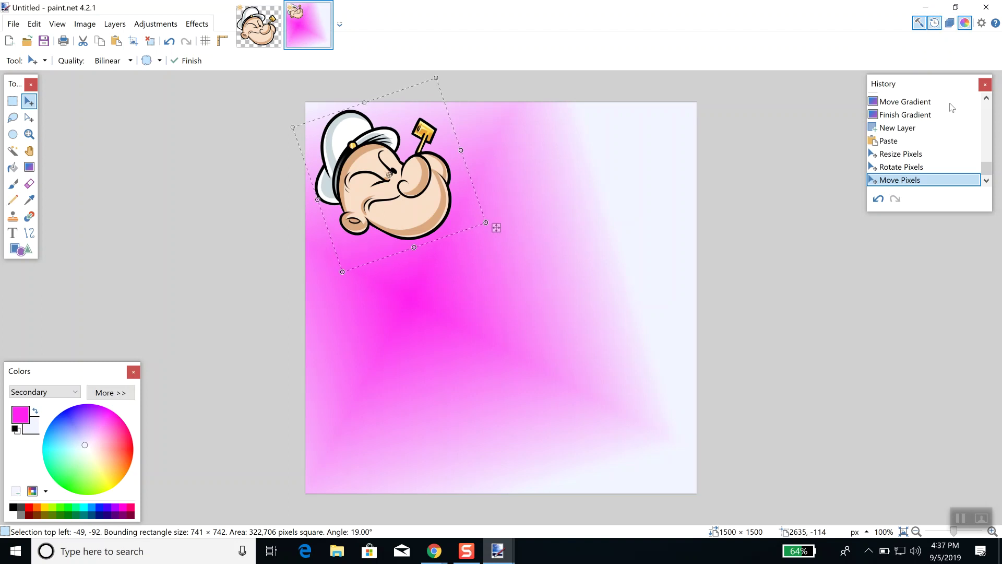
# Show the Layers window, finish Popeye's placement, select the Background layer, and deselect all.
pyautogui.click(950, 24)
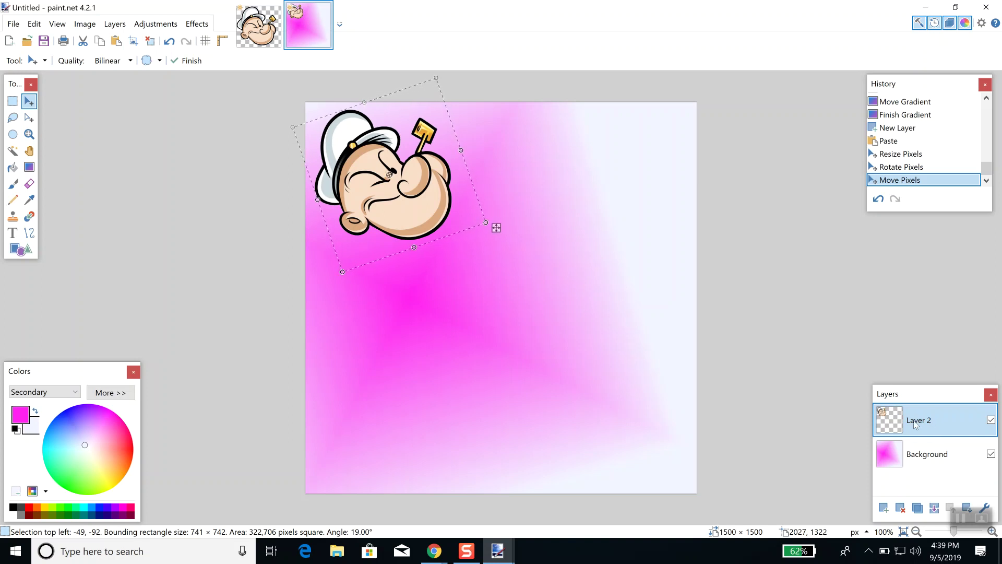
pyautogui.click(934, 459)
pyautogui.click(934, 458)
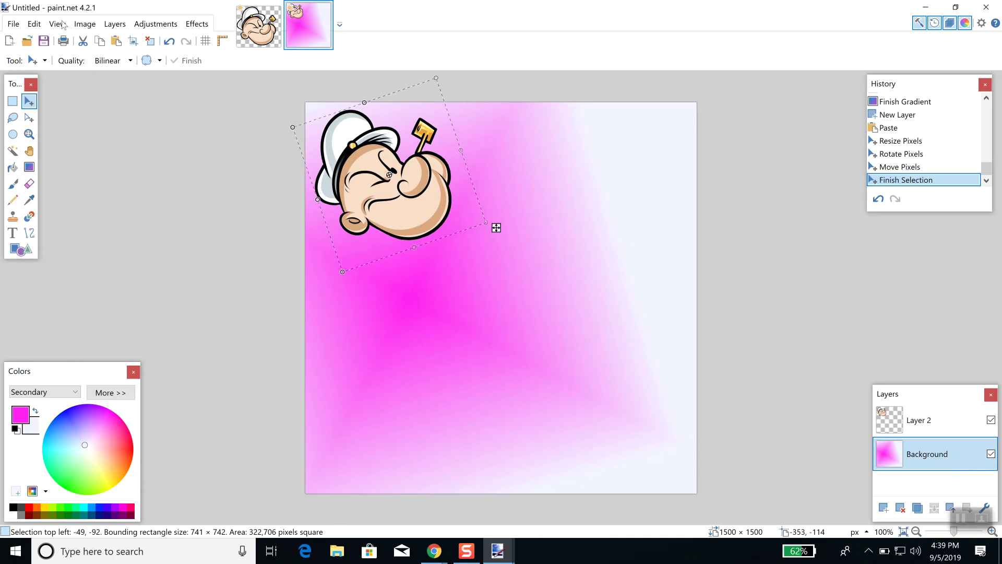
pyautogui.click(35, 24)
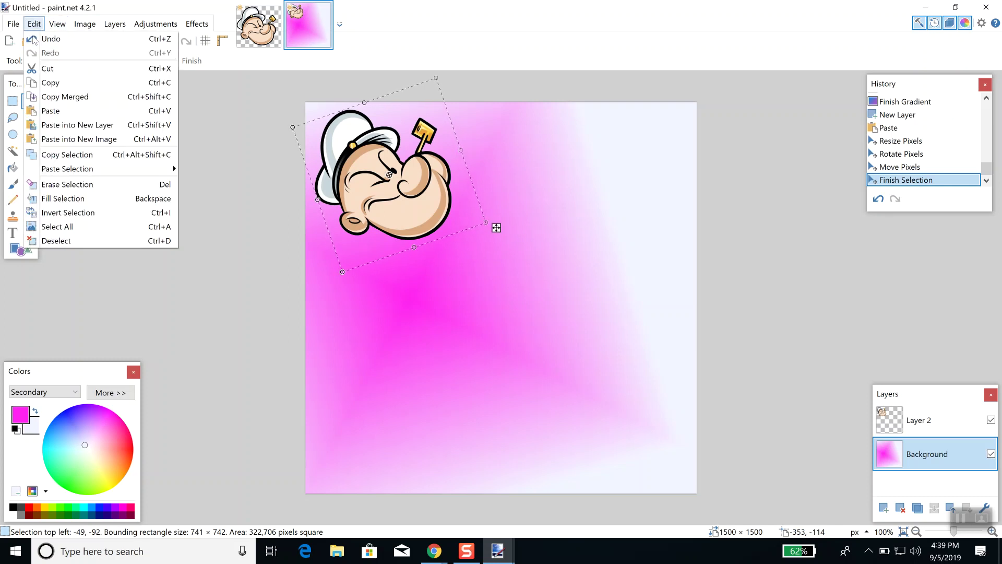
pyautogui.click(74, 241)
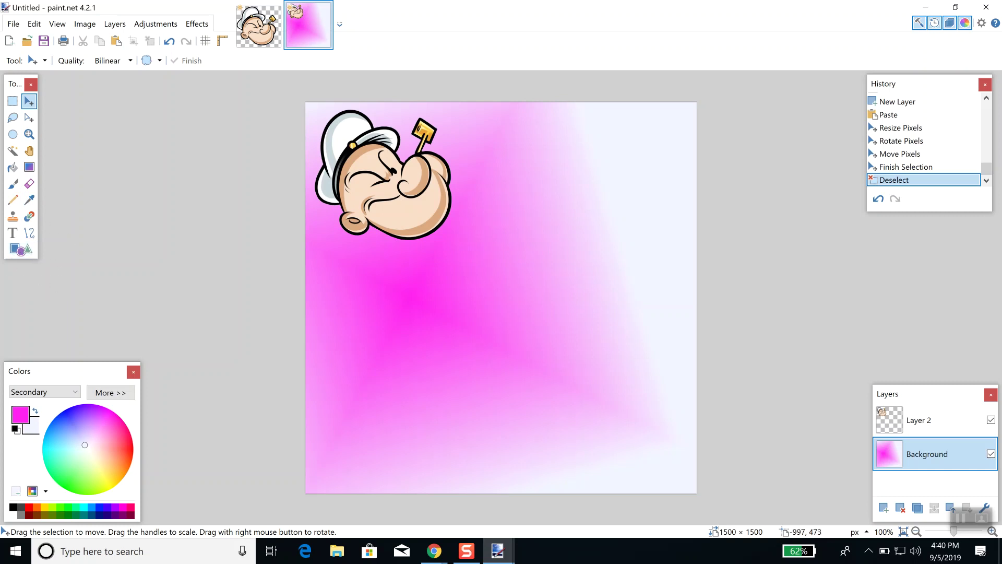
# Choose the Shapes tool with blue-violet primary, mint green secondary, and Draw Filled Shape mode.
pyautogui.click(21, 252)
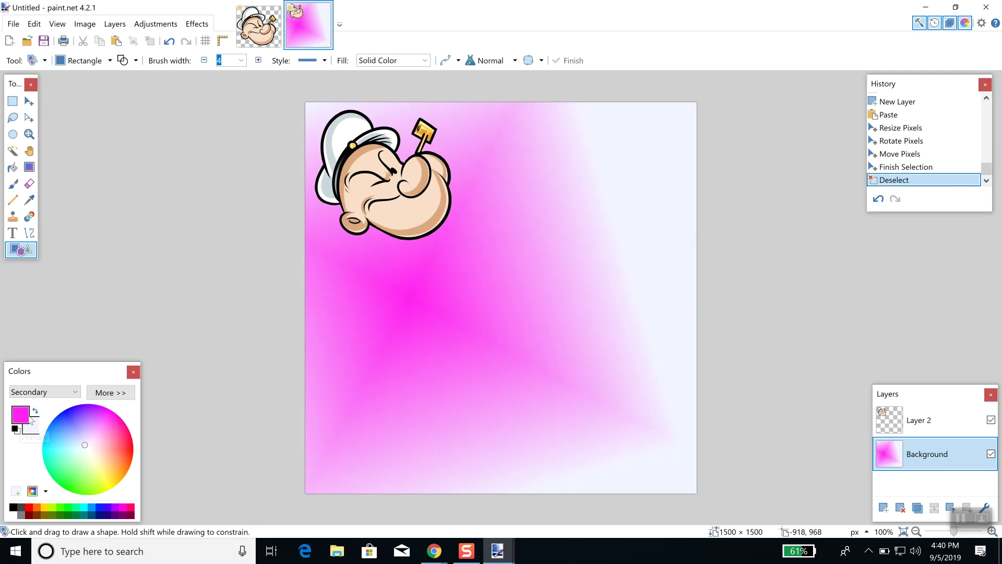
pyautogui.click(73, 415)
pyautogui.click(35, 411)
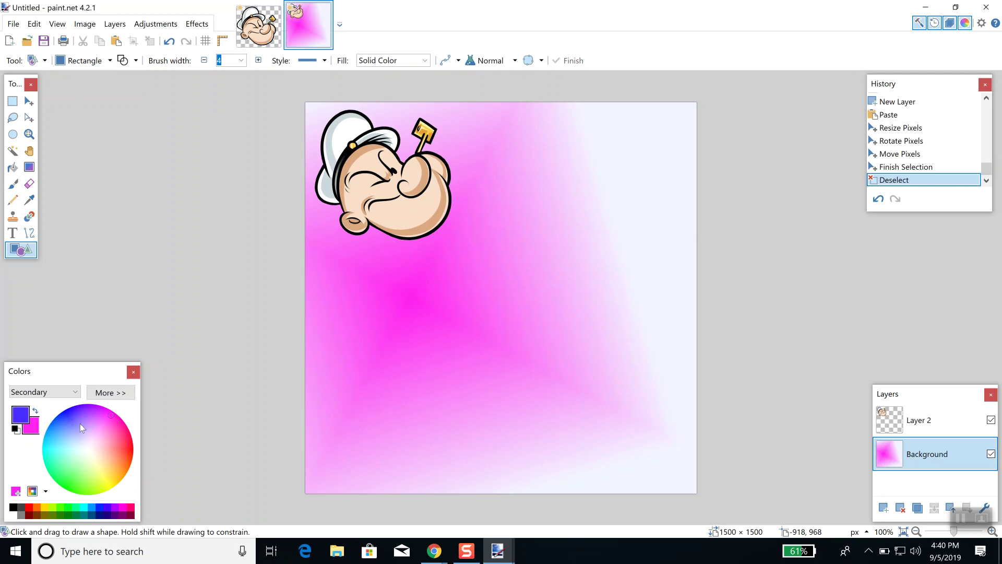
pyautogui.click(52, 467)
pyautogui.click(22, 415)
pyautogui.click(71, 416)
pyautogui.click(68, 417)
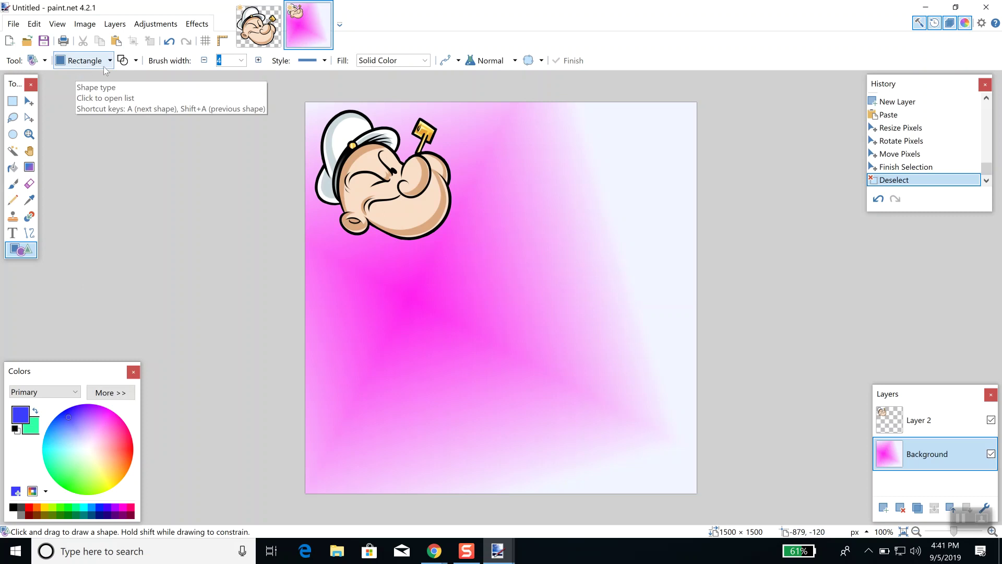
pyautogui.click(135, 62)
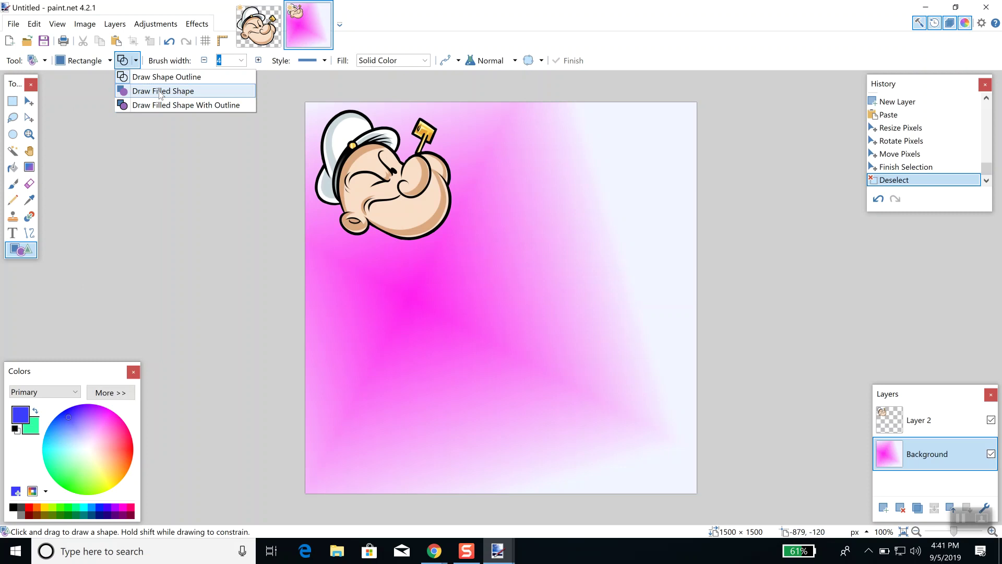
pyautogui.click(160, 93)
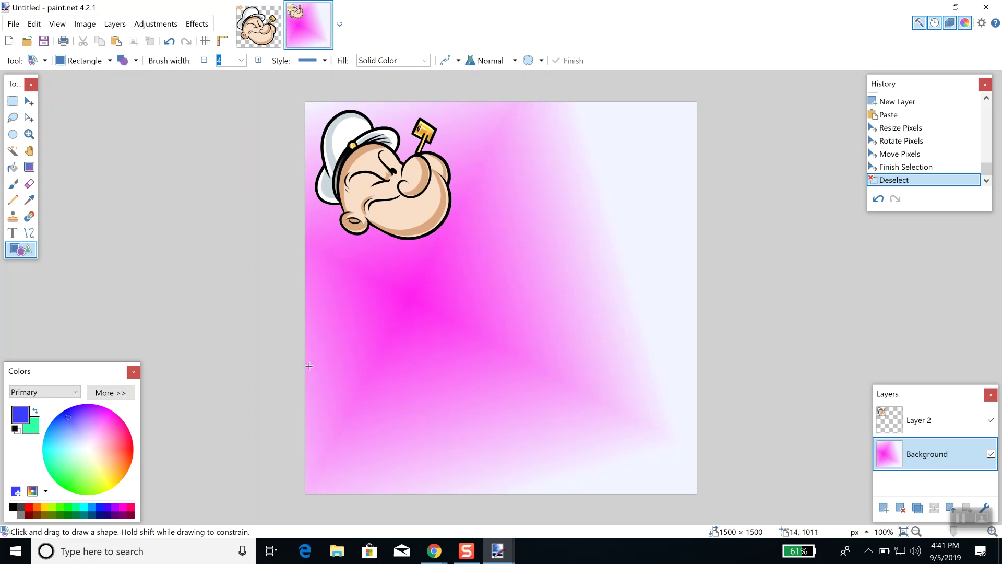
# Draw a filled rectangle across the canvas bottom, recolour it magenta, then select Layer 2.
pyautogui.moveTo(309, 366); pyautogui.dragTo(823, 515)
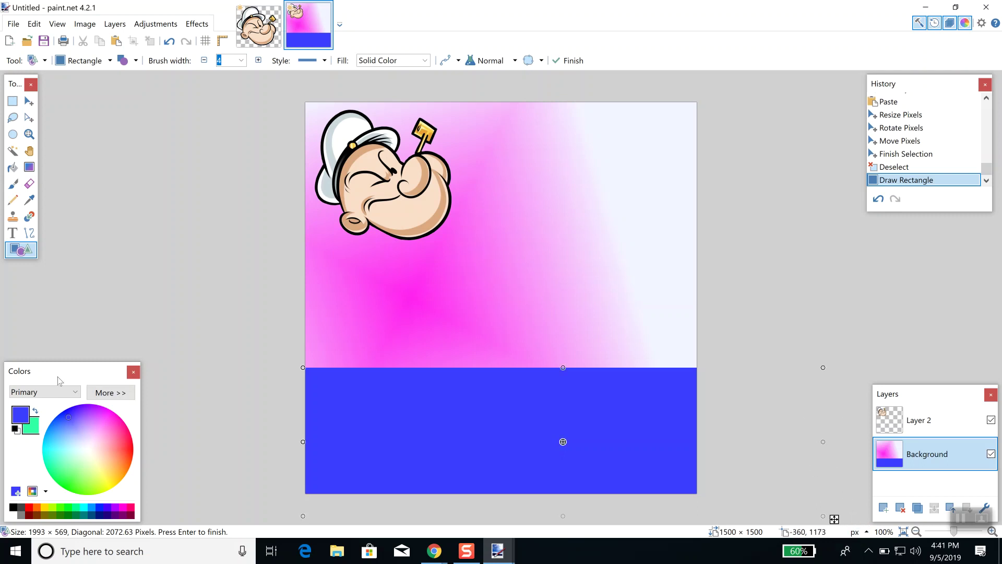
pyautogui.click(120, 427)
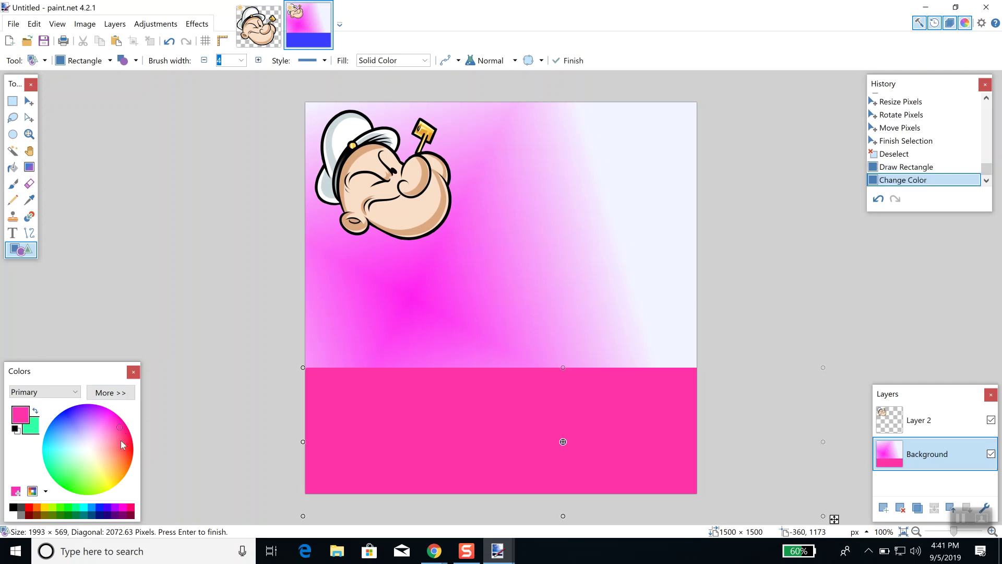
pyautogui.click(117, 445)
pyautogui.click(105, 454)
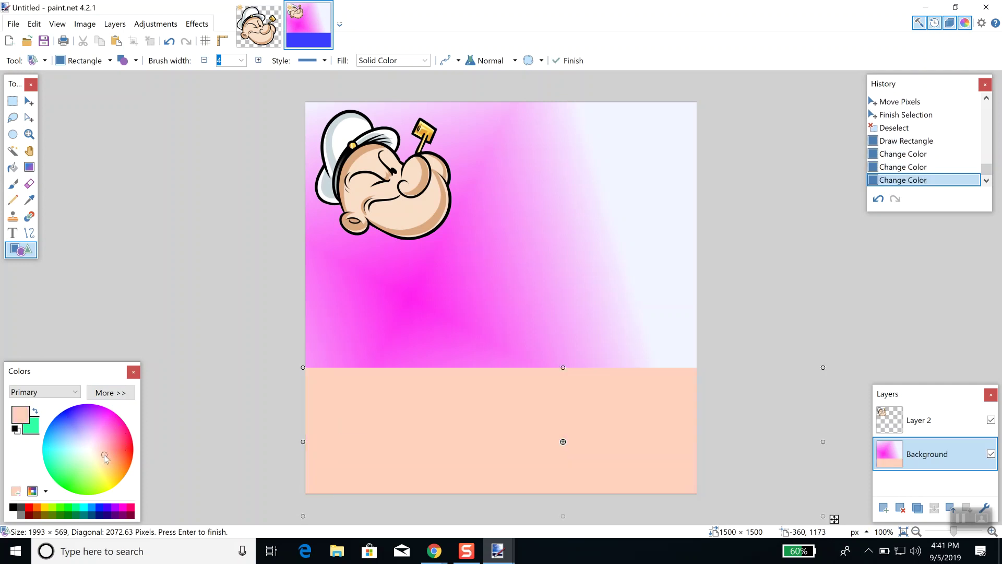
pyautogui.click(126, 440)
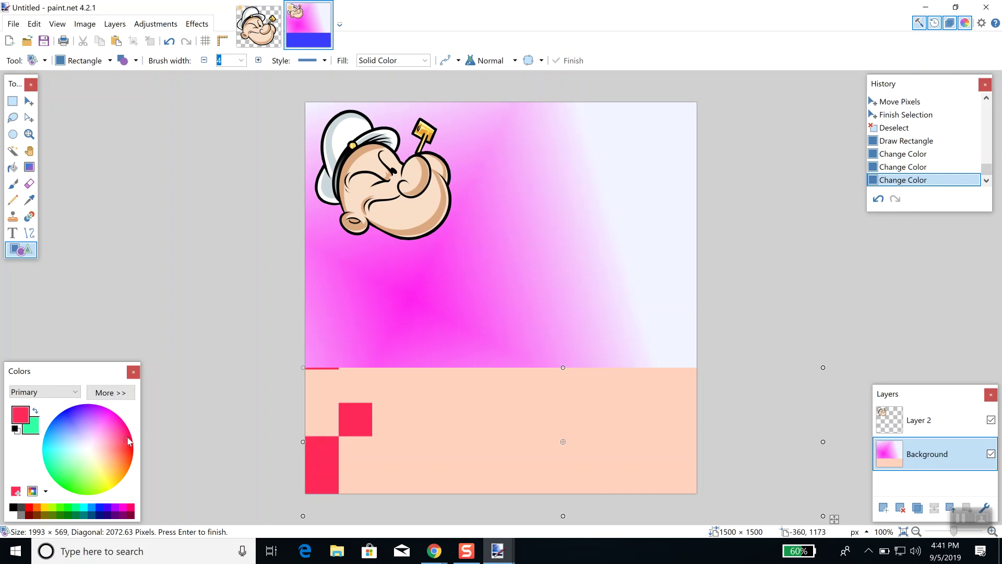
pyautogui.click(107, 416)
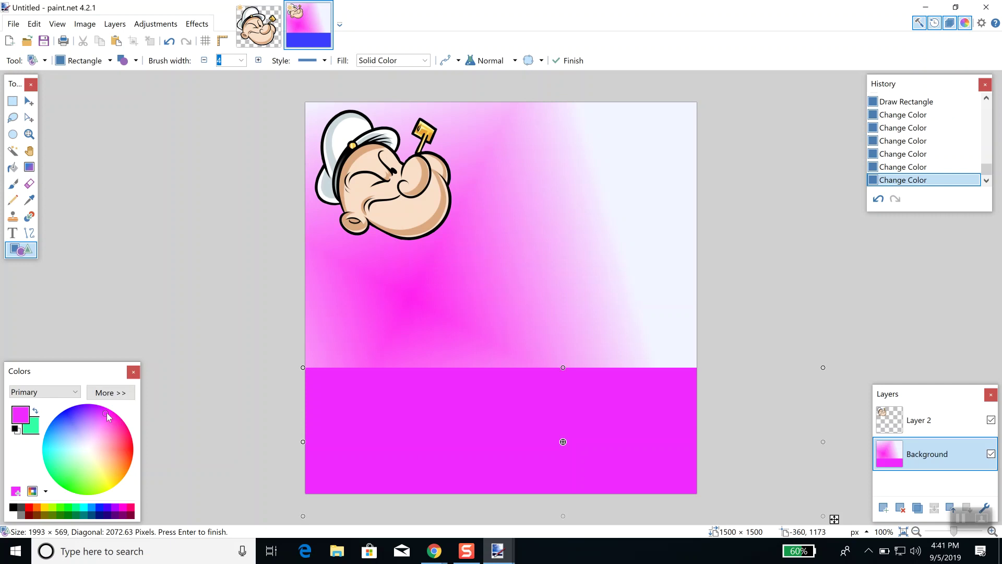
pyautogui.click(111, 417)
pyautogui.click(934, 420)
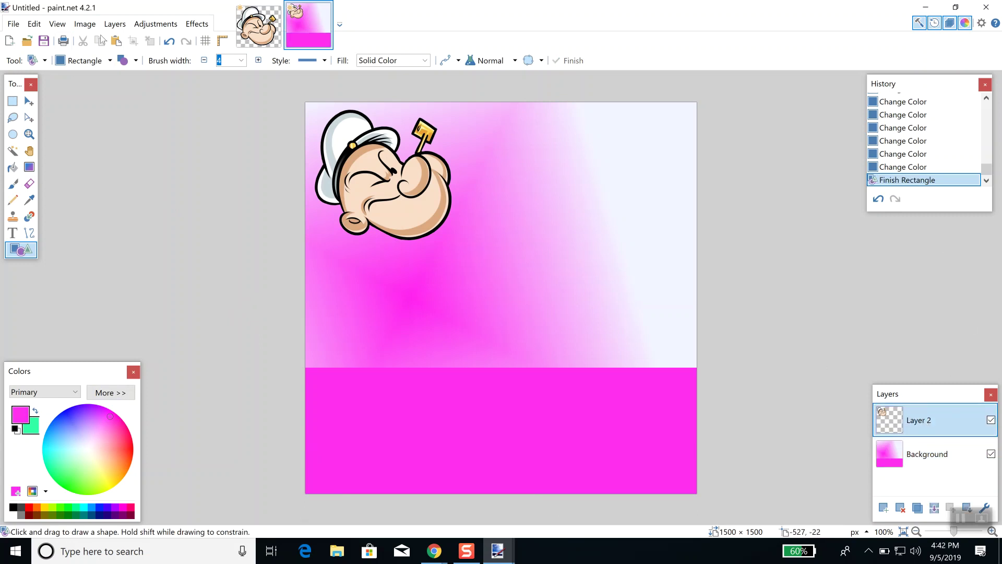
# Add a new empty Layer 3 on top of the layer stack.
pyautogui.click(89, 24)
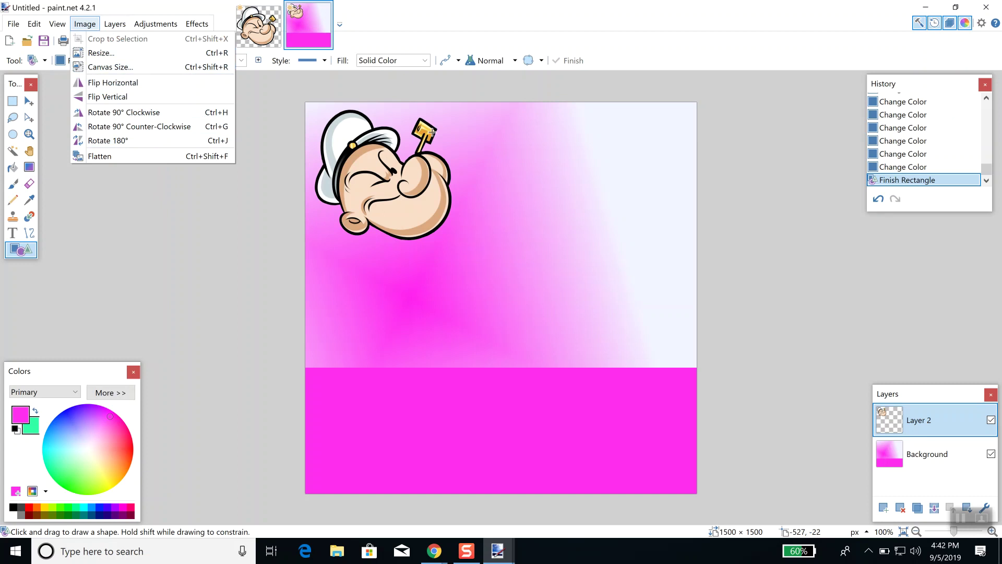
pyautogui.moveTo(120, 26)
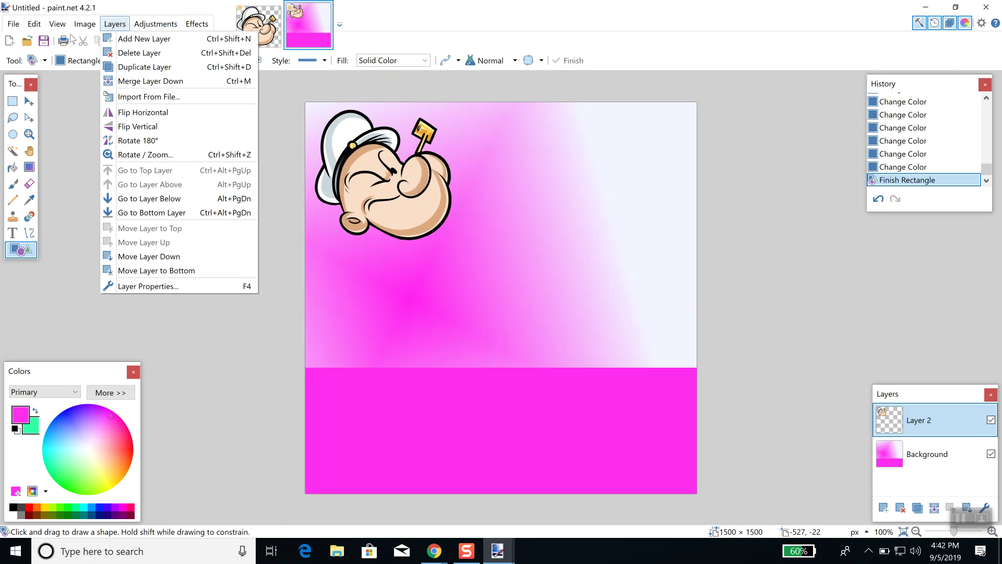
pyautogui.click(135, 40)
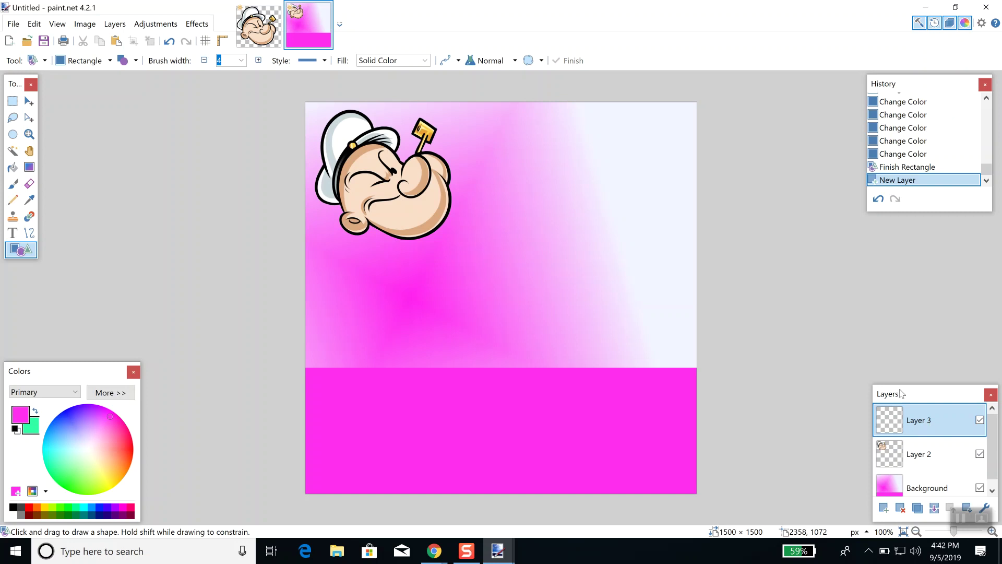
pyautogui.click(44, 61)
pyautogui.click(125, 111)
# Draw a 601 × 364 right-pointing arrow on Layer 3 and recolour it purple.
pyautogui.click(109, 61)
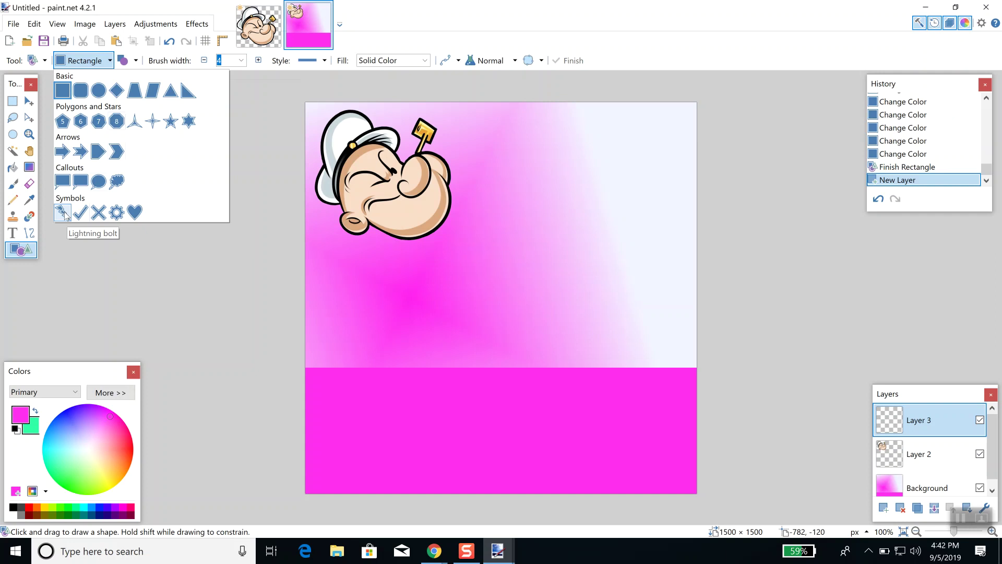
pyautogui.click(110, 61)
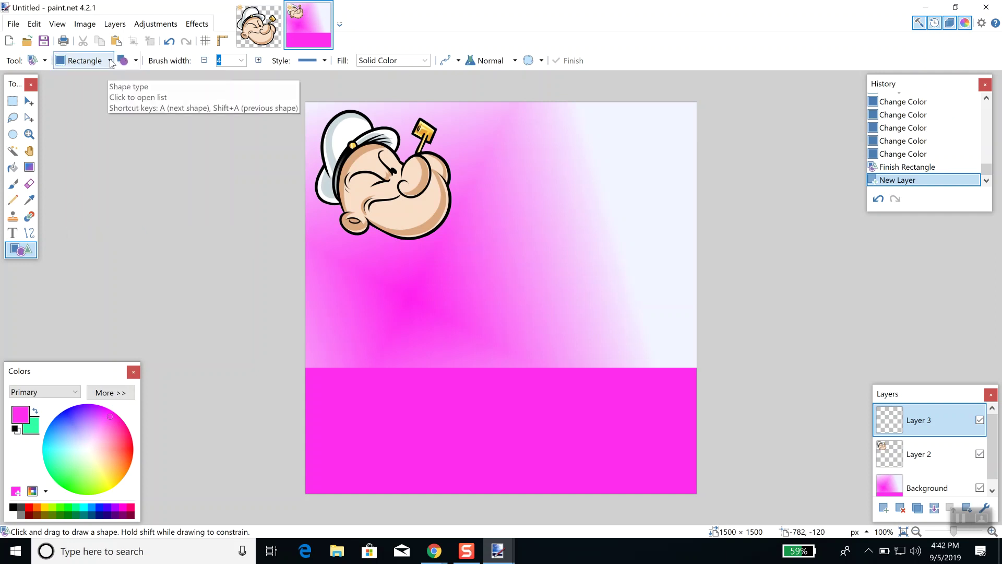
pyautogui.click(110, 61)
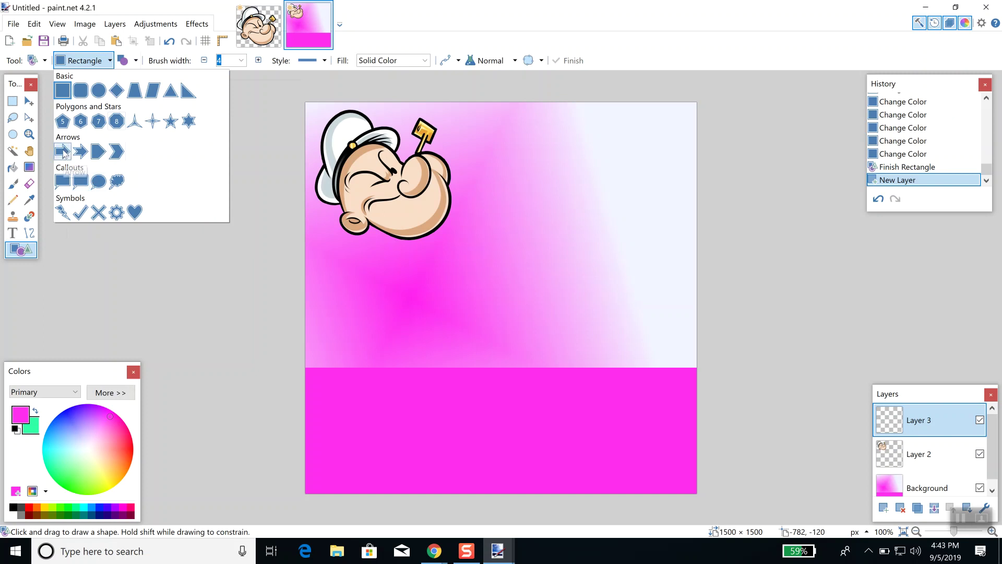
pyautogui.click(63, 151)
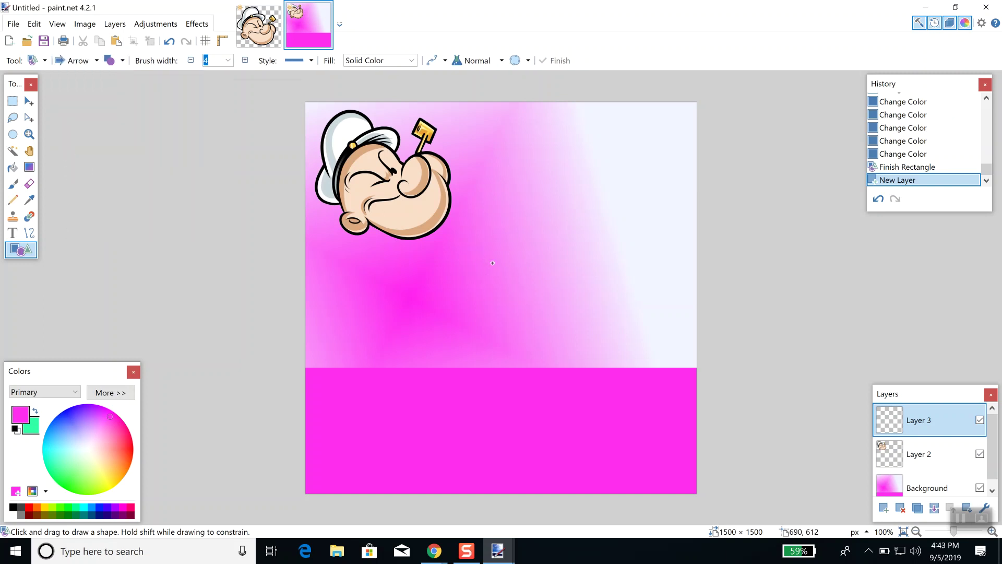
pyautogui.moveTo(486, 262)
pyautogui.mouseDown()
pyautogui.moveTo(609, 317)
pyautogui.moveTo(643, 356)
pyautogui.mouseUp()
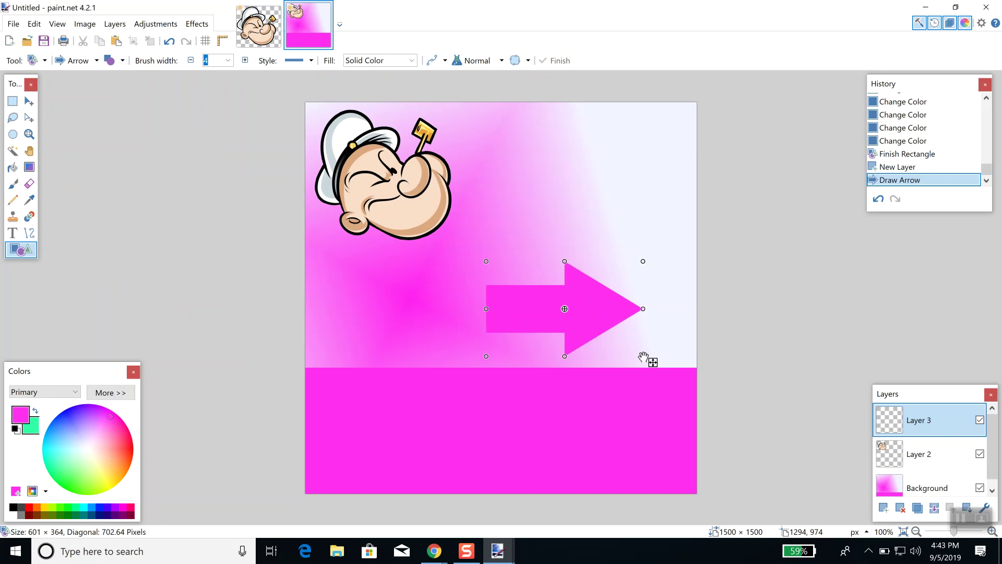
pyautogui.click(86, 408)
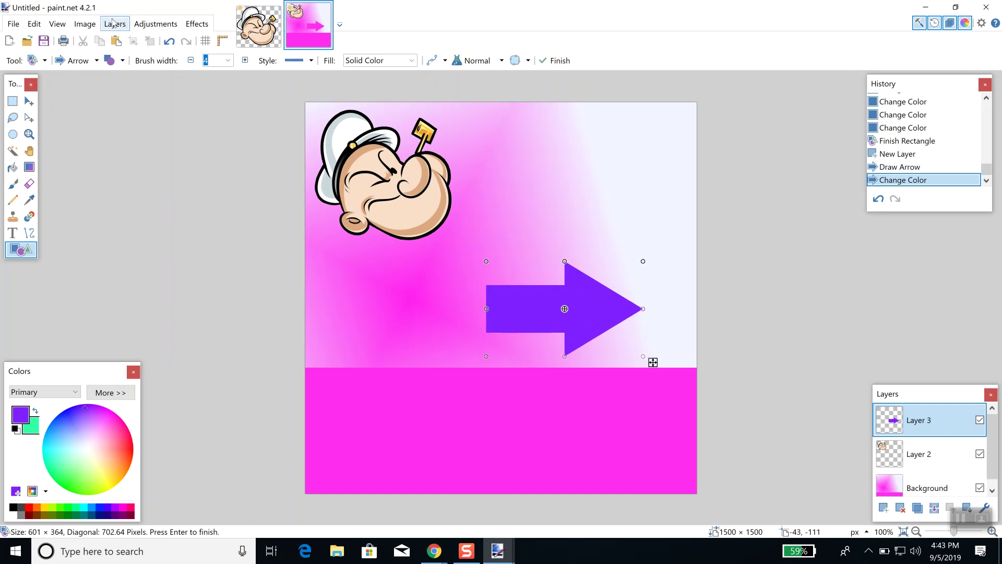
# Flip the whole image vertically, then undo the flip so the image stays upright.
pyautogui.click(85, 25)
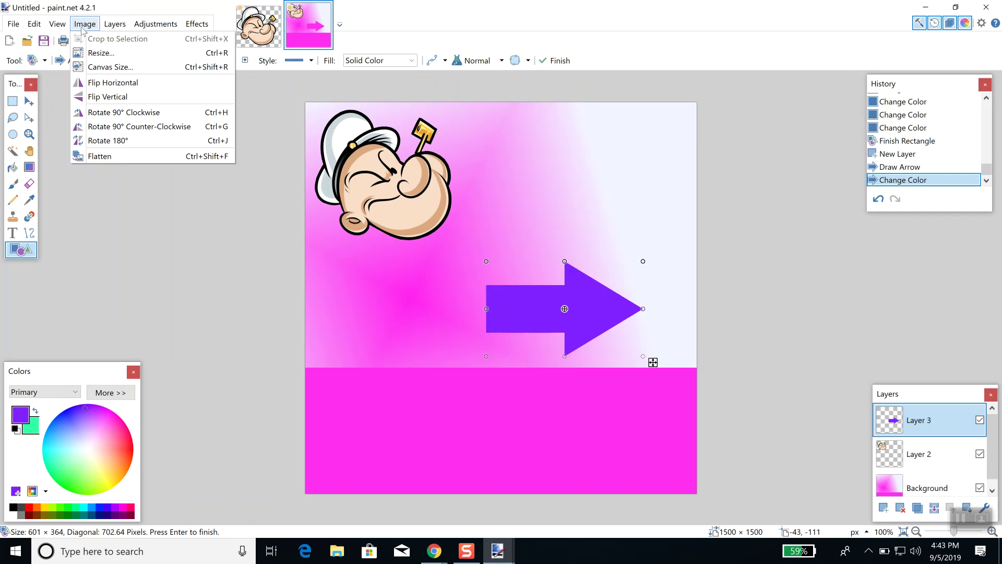
pyautogui.click(117, 97)
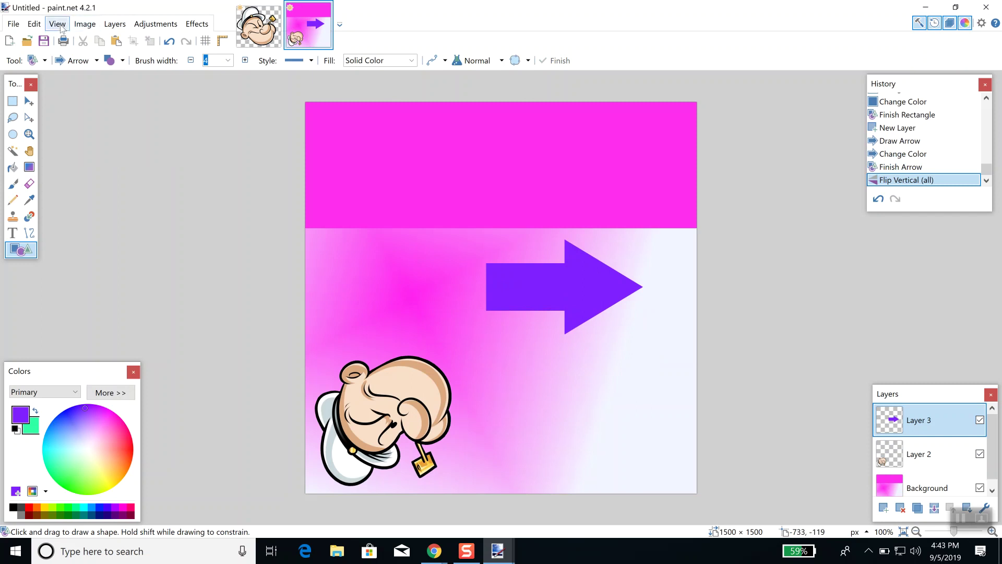
pyautogui.click(34, 23)
pyautogui.click(47, 39)
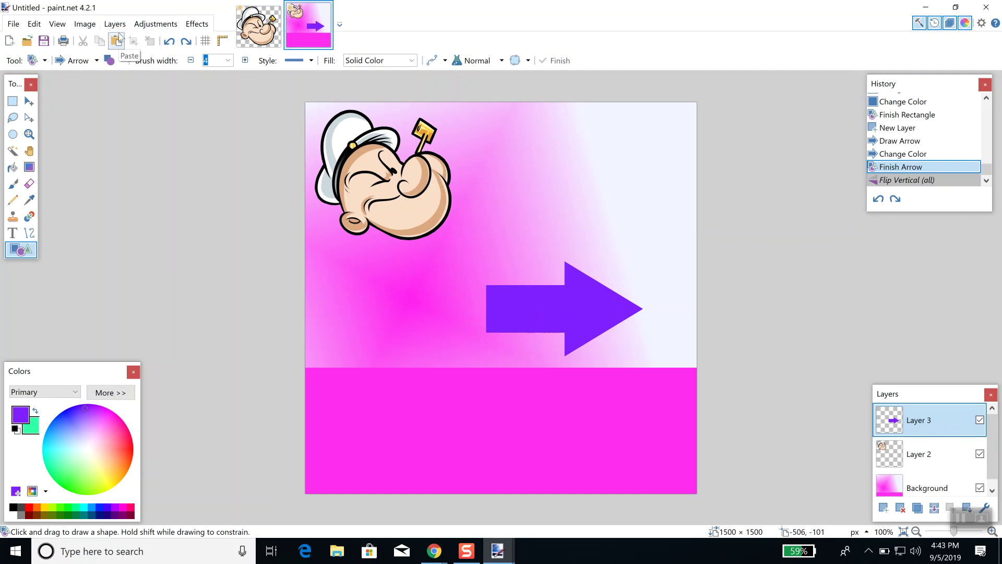
pyautogui.click(85, 23)
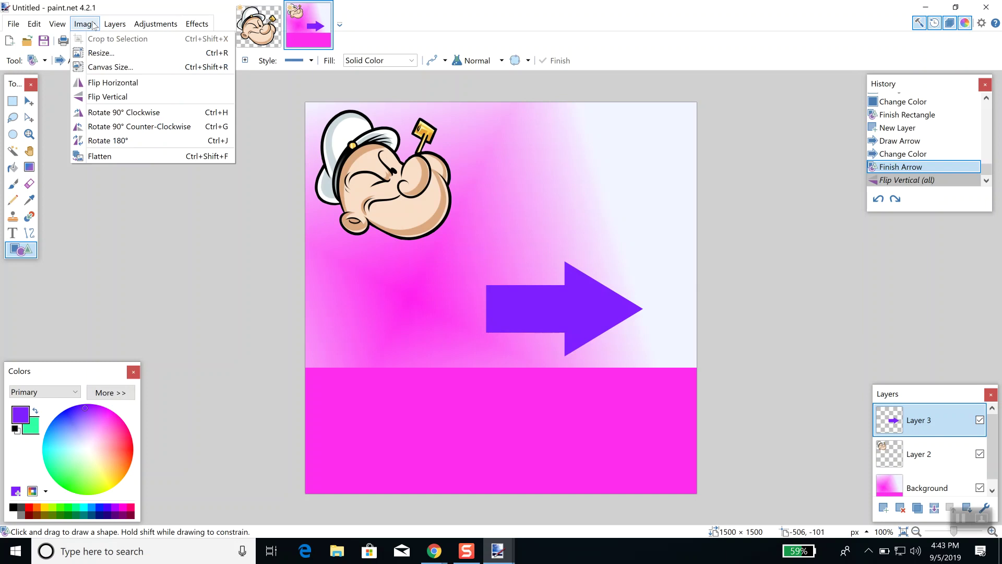
pyautogui.click(107, 83)
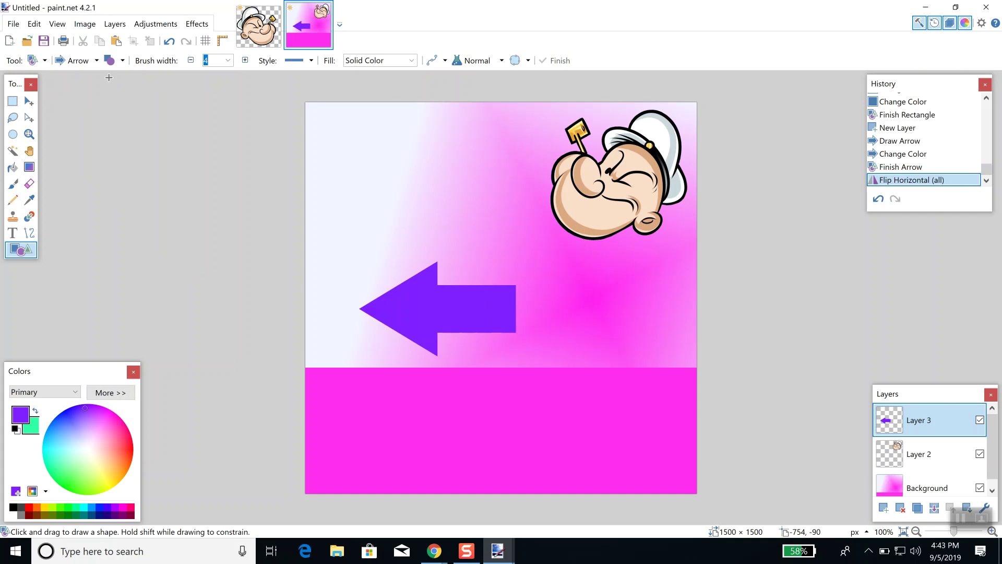
pyautogui.click(85, 24)
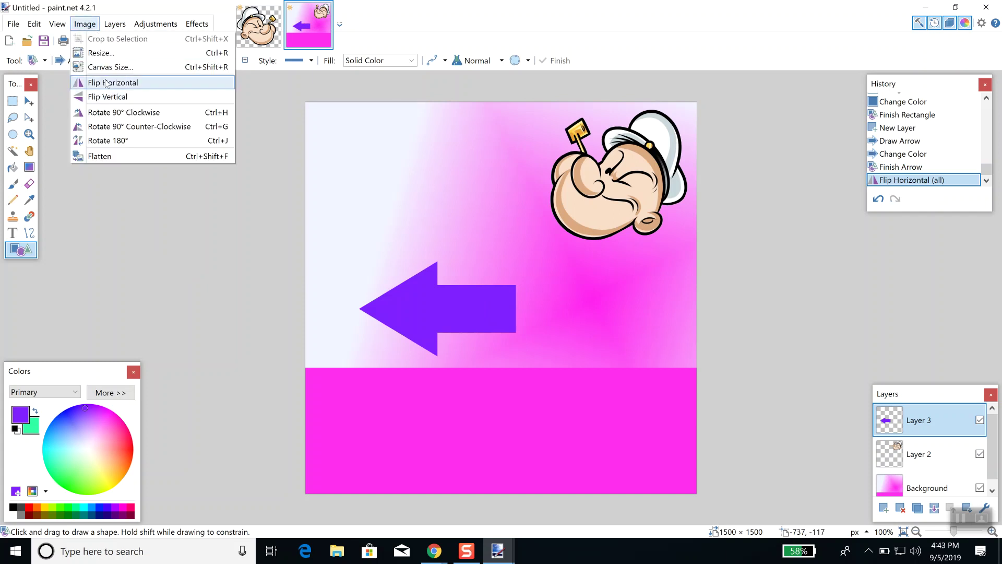
pyautogui.moveTo(123, 21)
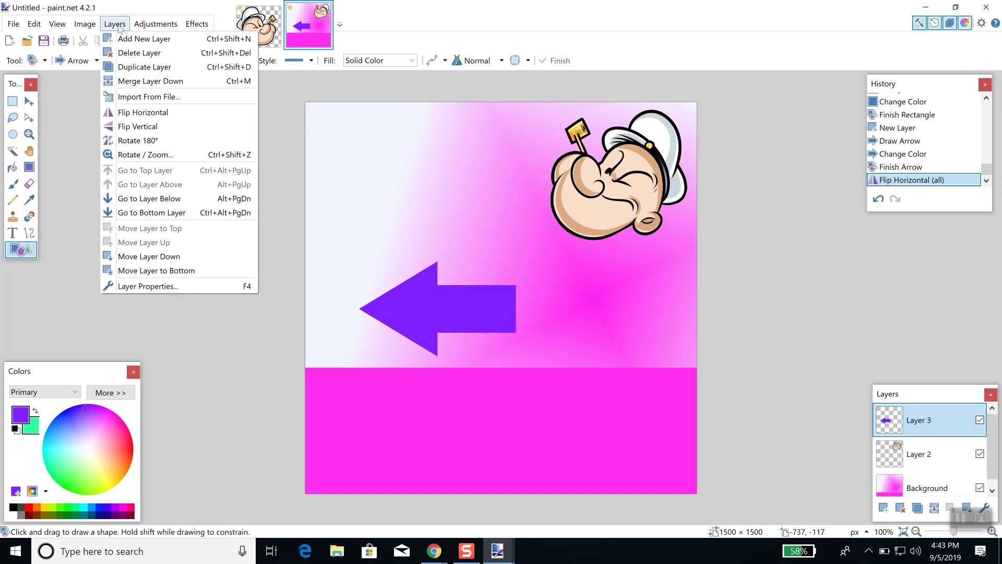
pyautogui.moveTo(86, 25)
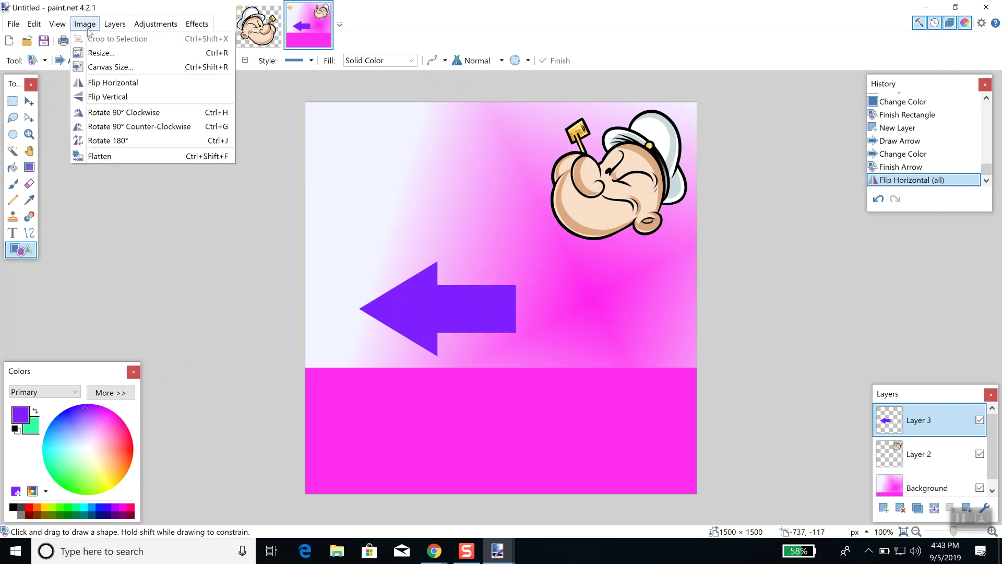
pyautogui.click(107, 84)
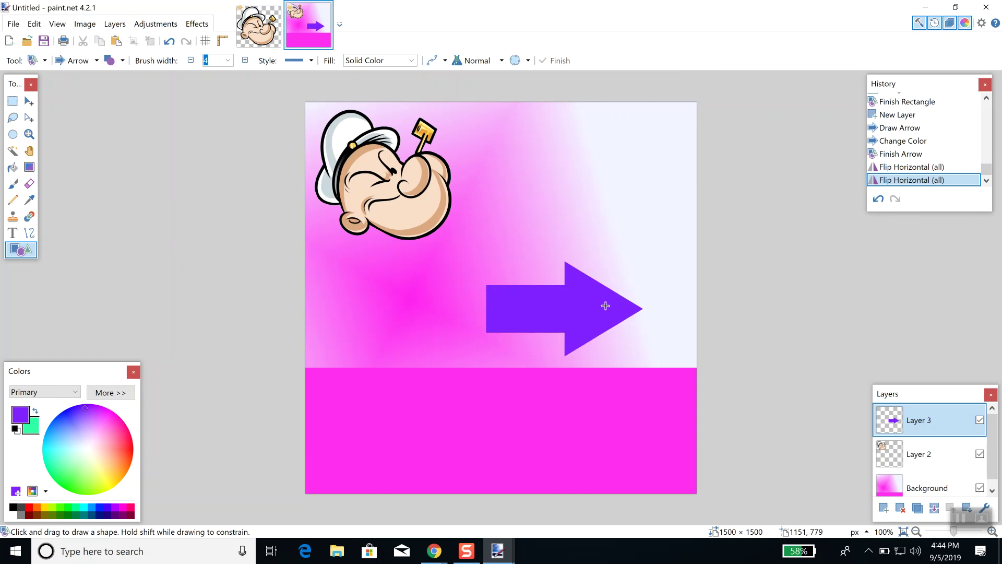
# Step the history back to reopen the arrow and rotate it toward up-left.
pyautogui.click(898, 155)
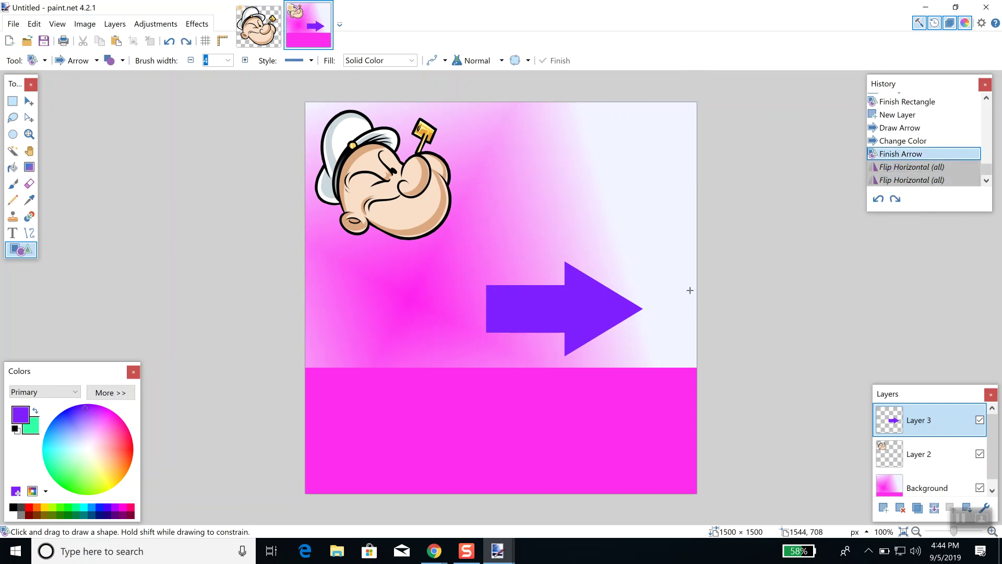
pyautogui.click(899, 140)
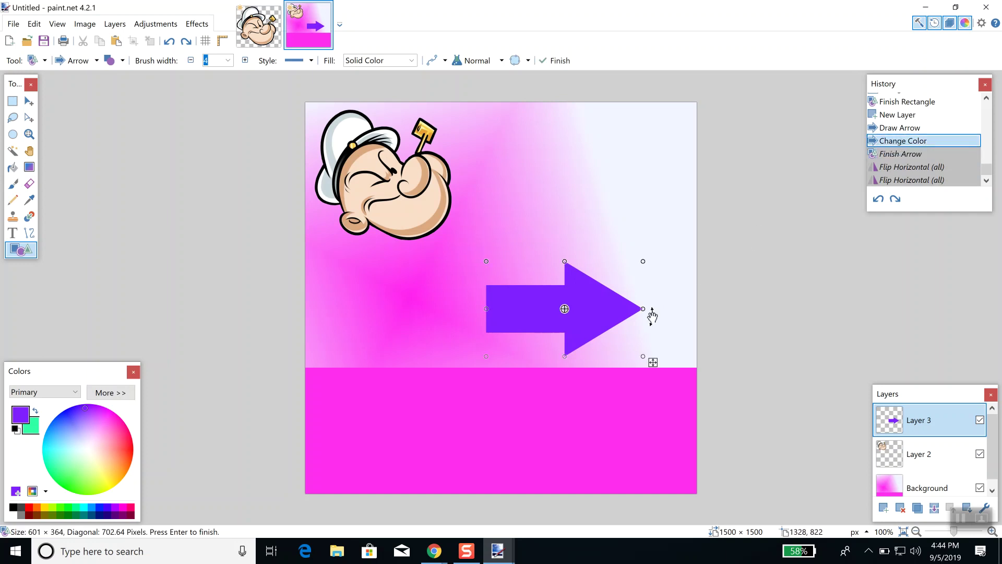
pyautogui.moveTo(652, 315); pyautogui.dragTo(489, 258)
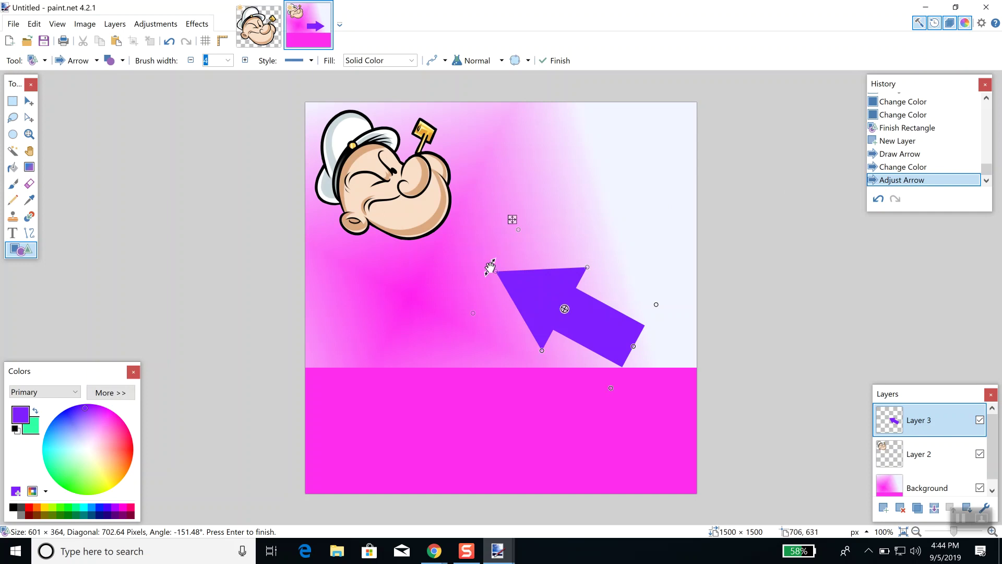
pyautogui.moveTo(490, 265)
pyautogui.mouseDown()
pyautogui.moveTo(583, 247)
pyautogui.moveTo(621, 293)
pyautogui.moveTo(627, 274)
pyautogui.moveTo(569, 245)
pyautogui.moveTo(492, 252)
pyautogui.mouseUp()
# Slim the arrow, point it left beside Popeye's pipe, shift it slightly left, and finalize it.
pyautogui.moveTo(539, 292); pyautogui.dragTo(487, 253)
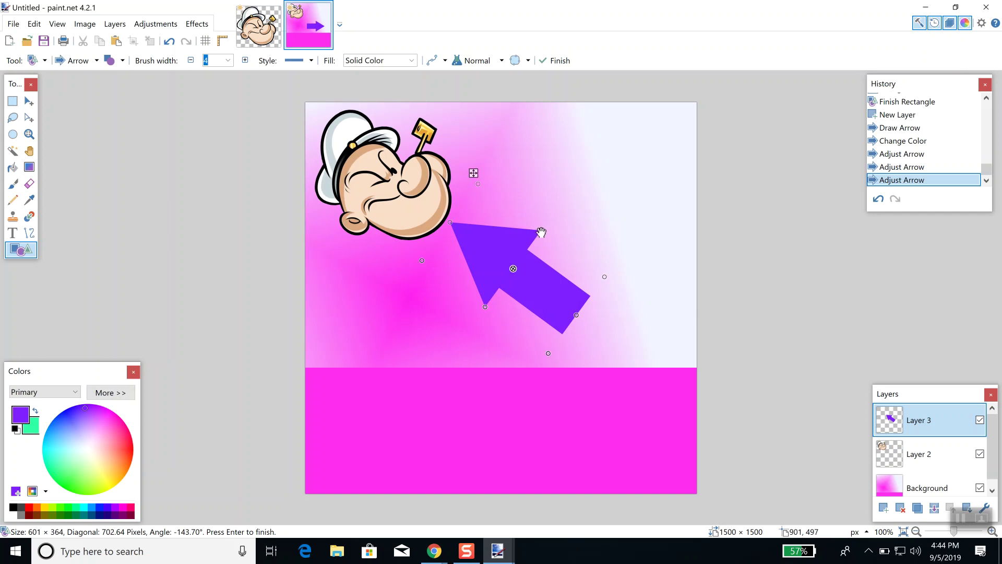
pyautogui.moveTo(541, 232); pyautogui.dragTo(513, 266)
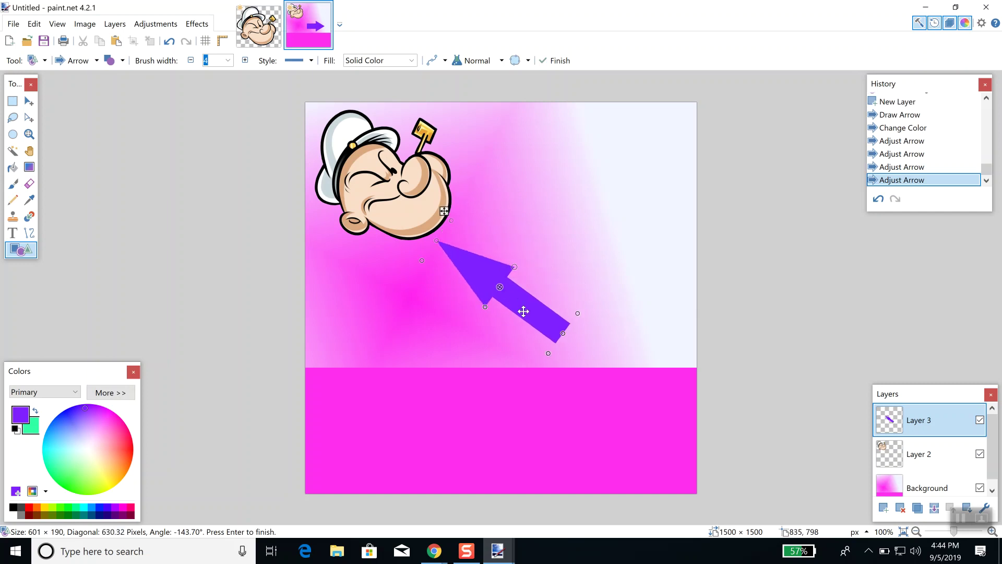
pyautogui.moveTo(489, 301); pyautogui.dragTo(553, 195)
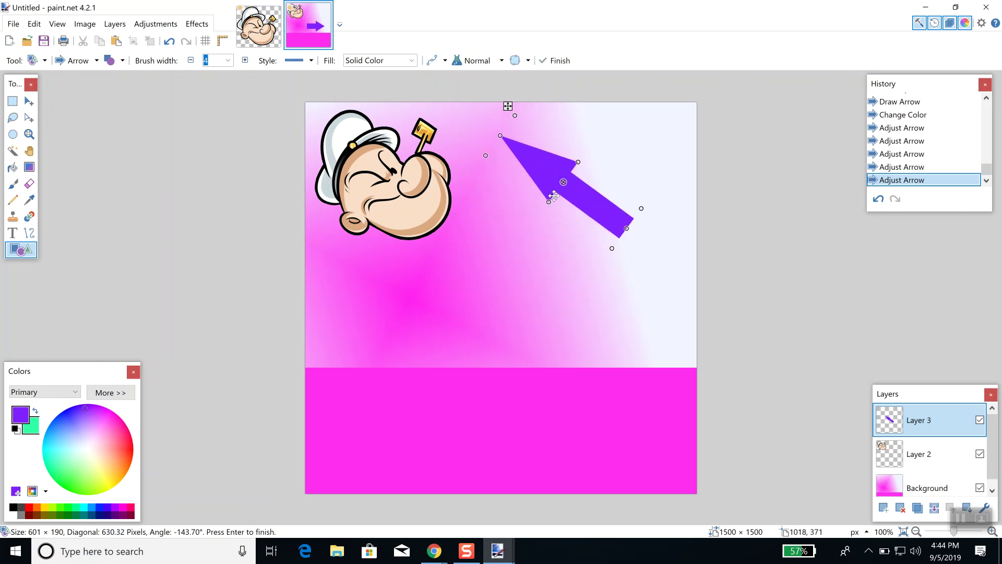
pyautogui.moveTo(490, 127); pyautogui.dragTo(478, 182)
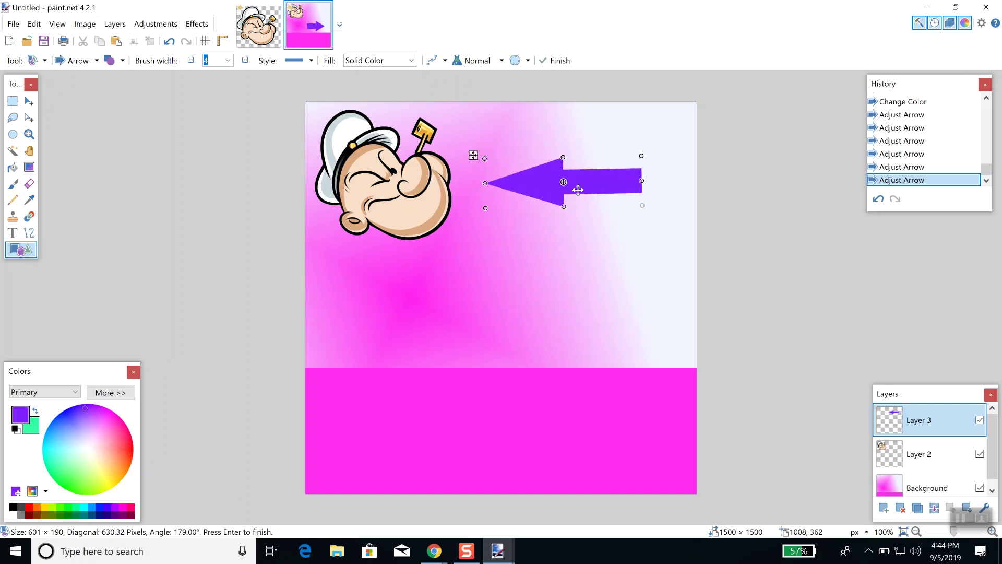
pyautogui.moveTo(588, 186); pyautogui.dragTo(580, 148)
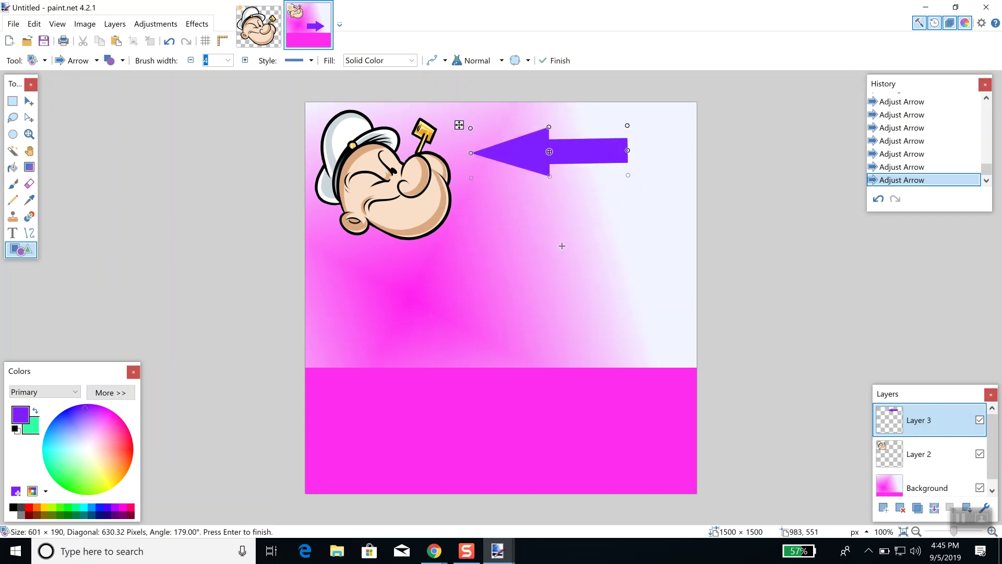
pyautogui.press('Return')
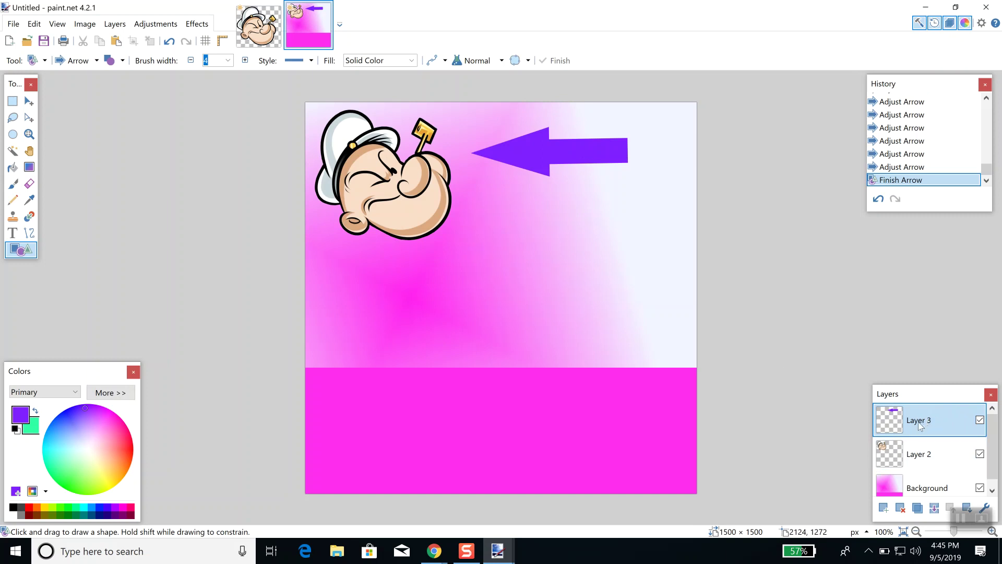
# Delete Layer 3, which holds the purple arrow.
pyautogui.click(105, 26)
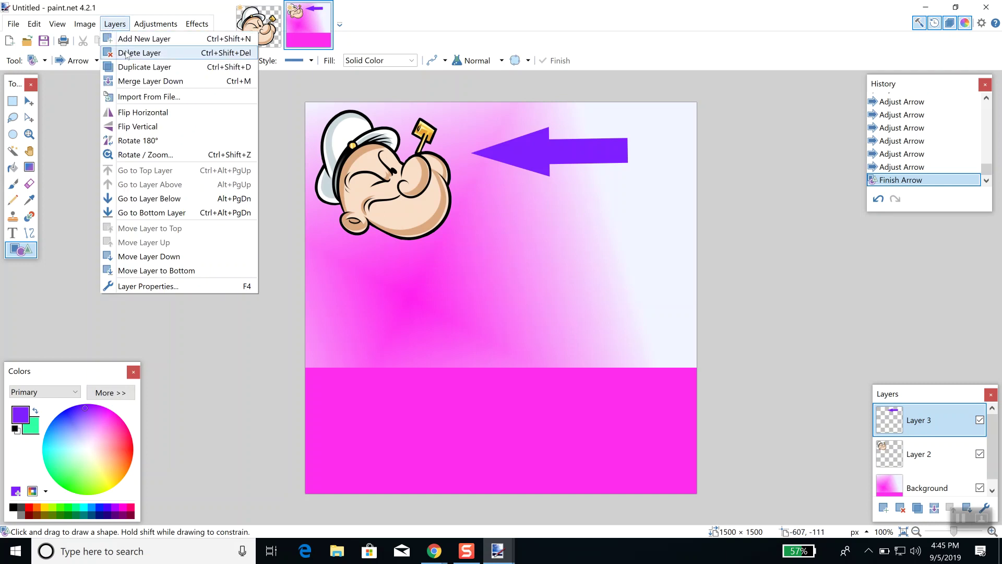
pyautogui.click(127, 54)
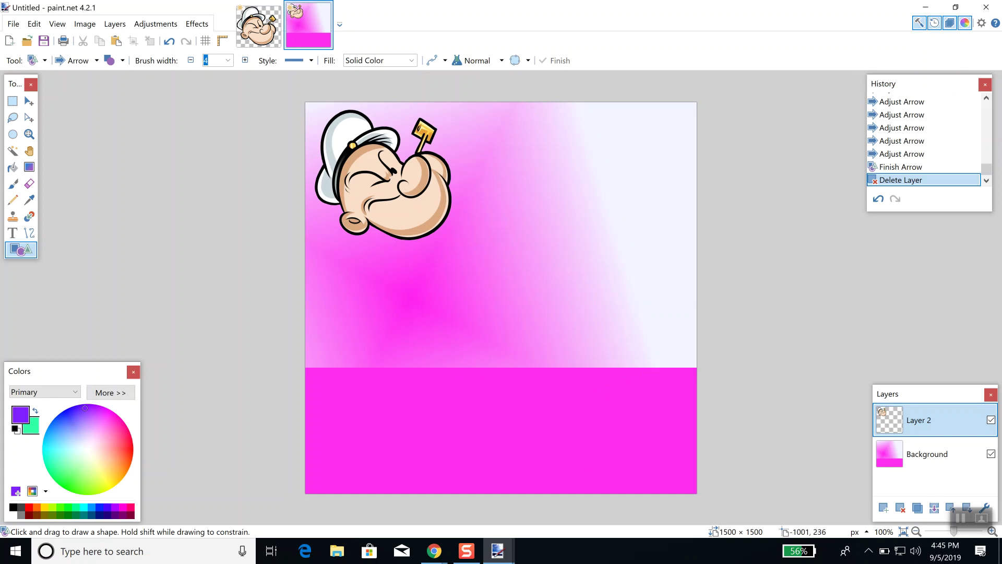
# Add text mid-image reading HAPPY, SPINACH, DAY on three separate lines.
pyautogui.click(14, 233)
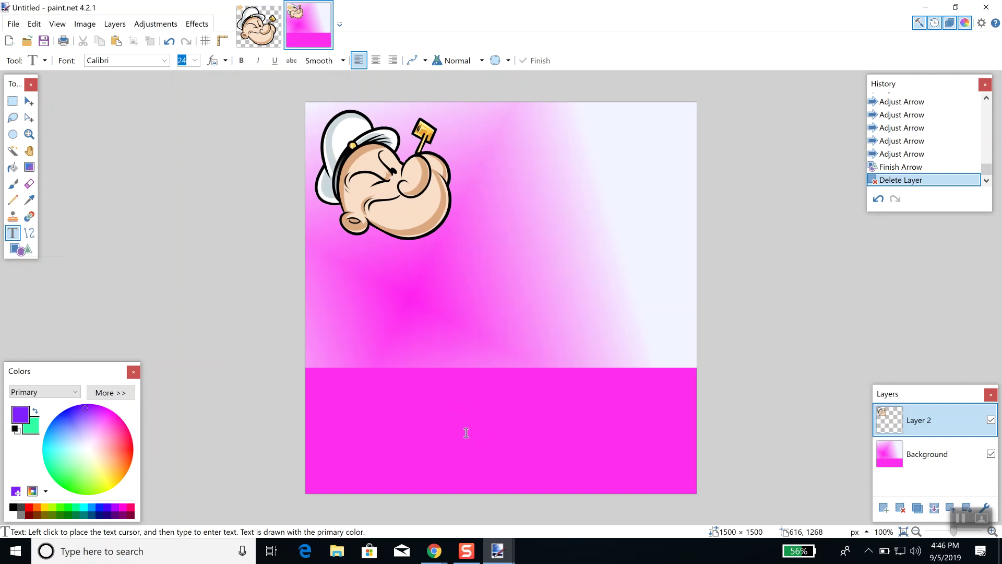
pyautogui.click(405, 301)
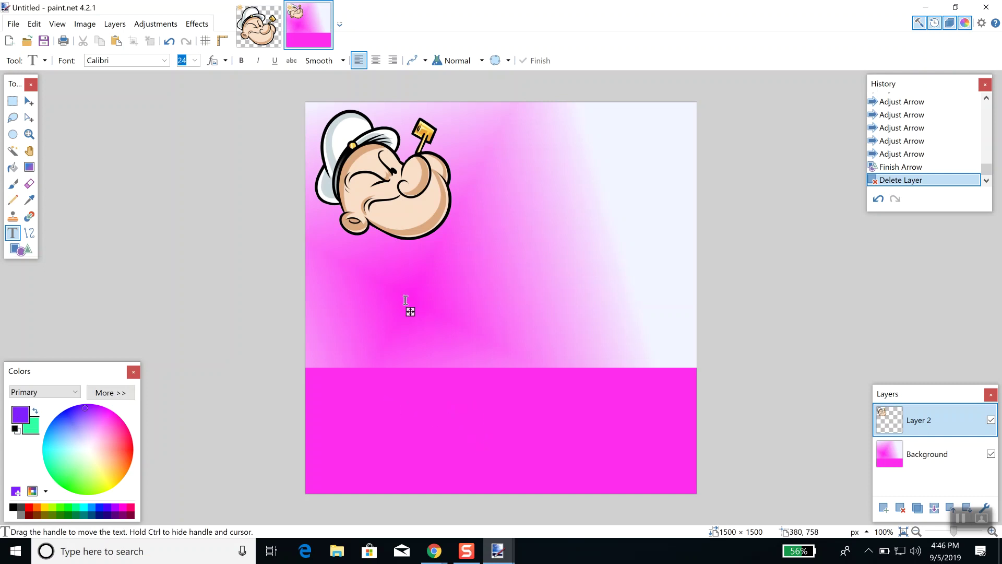
pyautogui.write('HAPP')
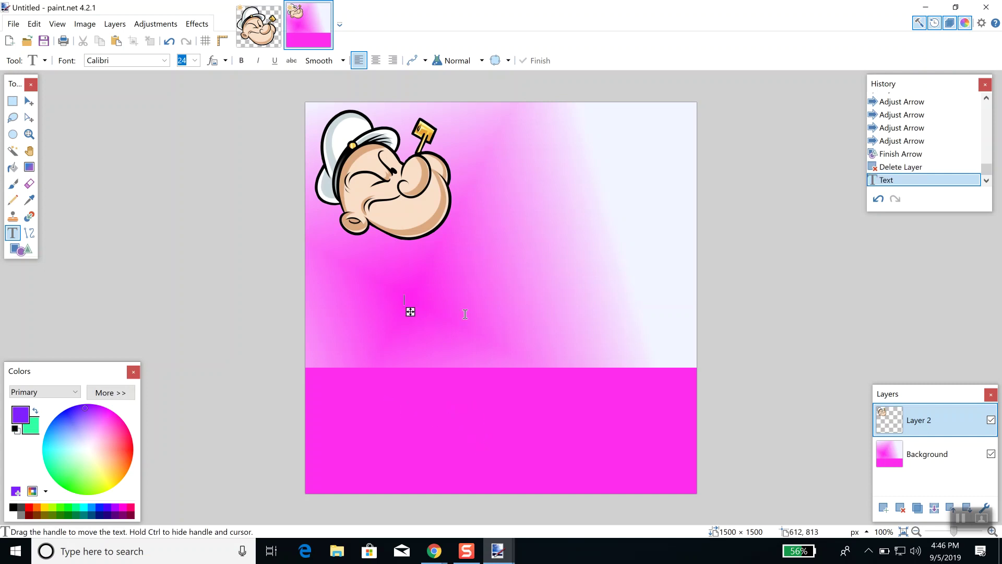
pyautogui.write('Y\\')
pyautogui.press('BackSpace')
pyautogui.press('Return')
pyautogui.write('SPINACH')
pyautogui.press('Return')
pyautogui.write('DAY')
# Enlarge the text to size 144, trying Bold and Italic but leaving both off.
pyautogui.click(195, 61)
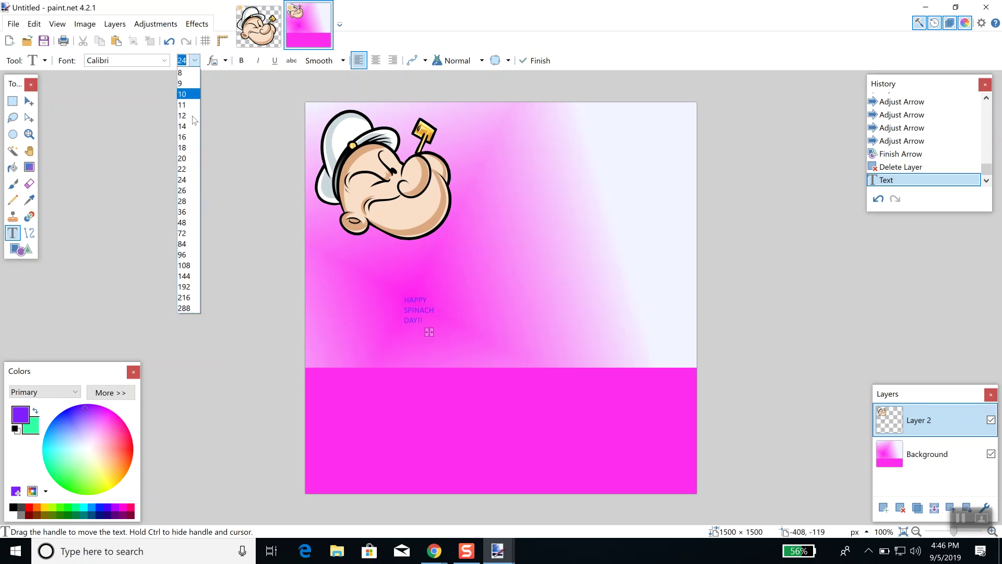
pyautogui.click(184, 265)
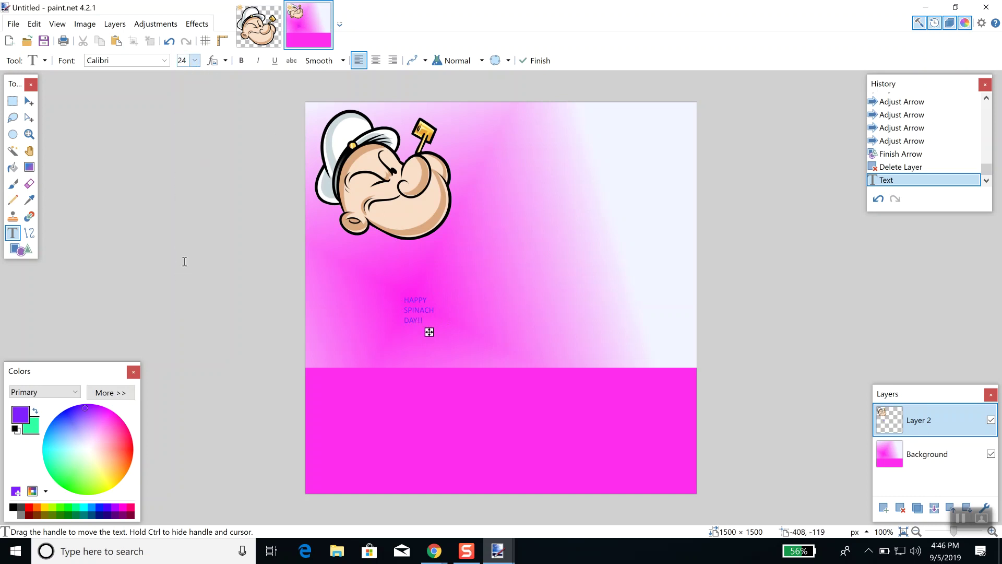
pyautogui.click(195, 60)
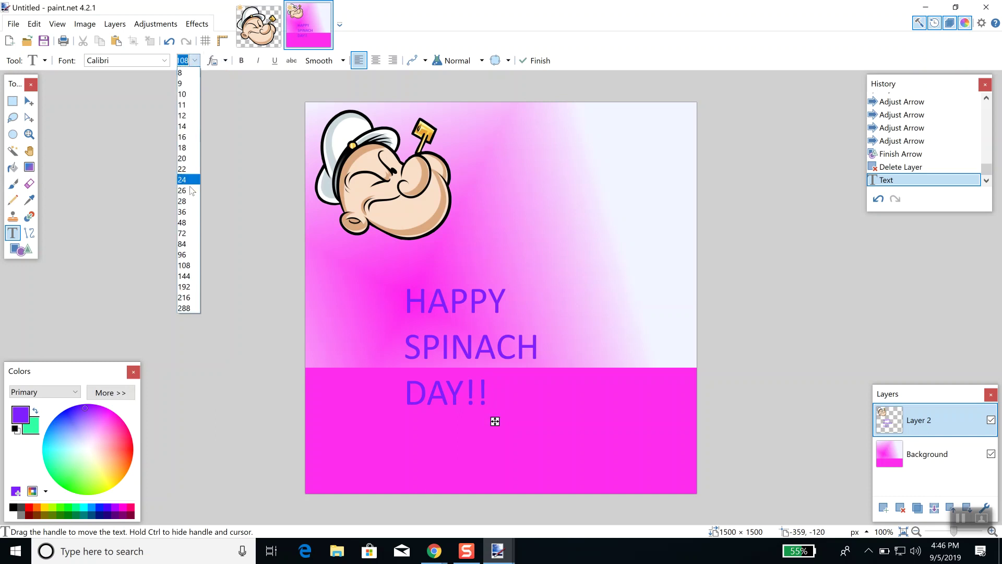
pyautogui.click(187, 277)
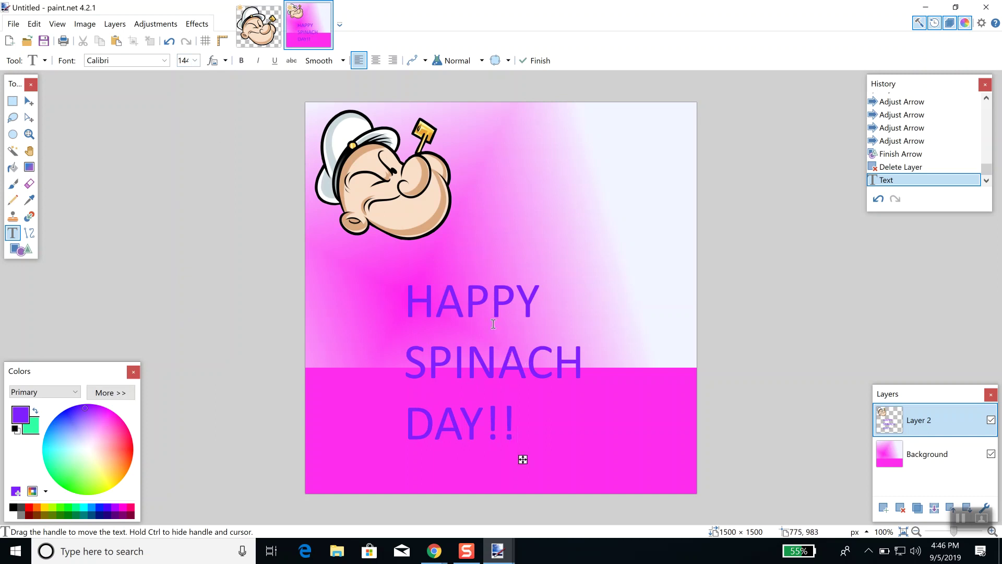
pyautogui.click(244, 65)
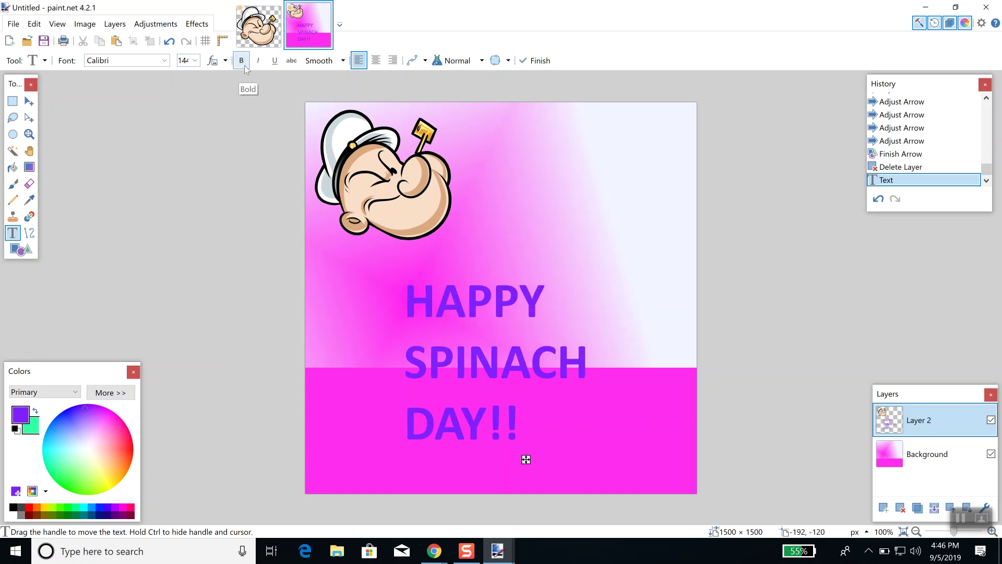
pyautogui.click(244, 65)
pyautogui.click(260, 63)
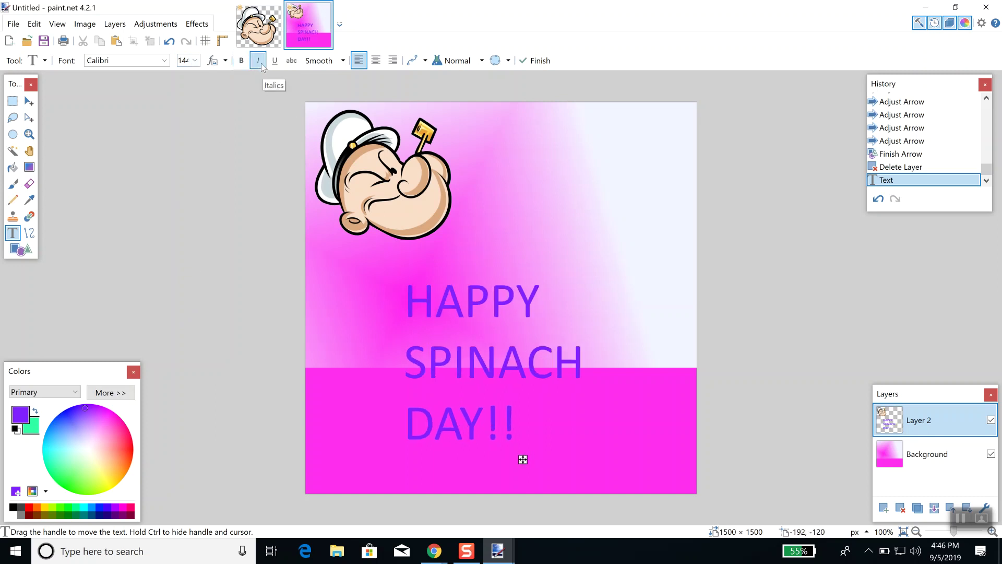
pyautogui.click(259, 62)
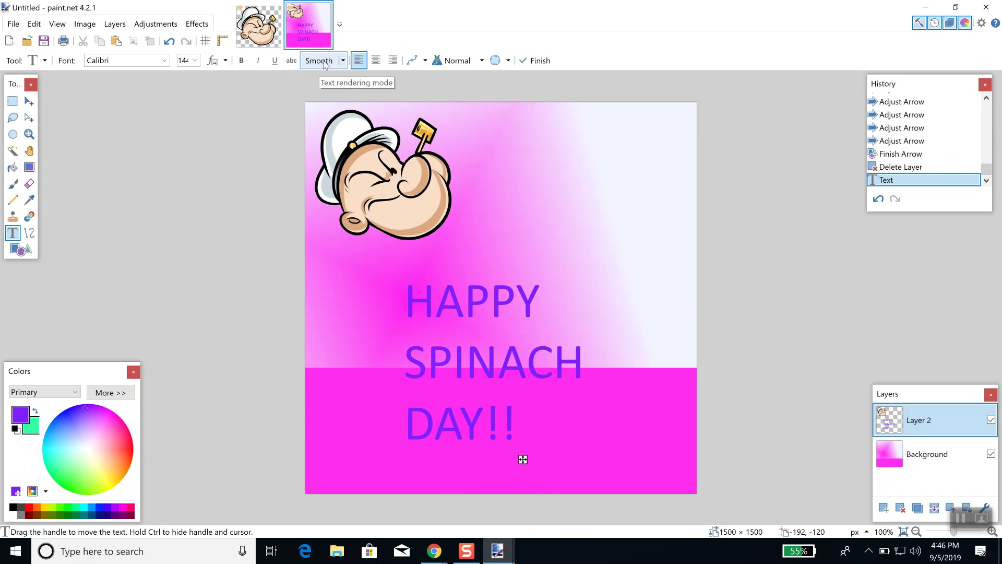
# Try Sharp (Modern) text rendering, then return it to Smooth.
pyautogui.click(343, 61)
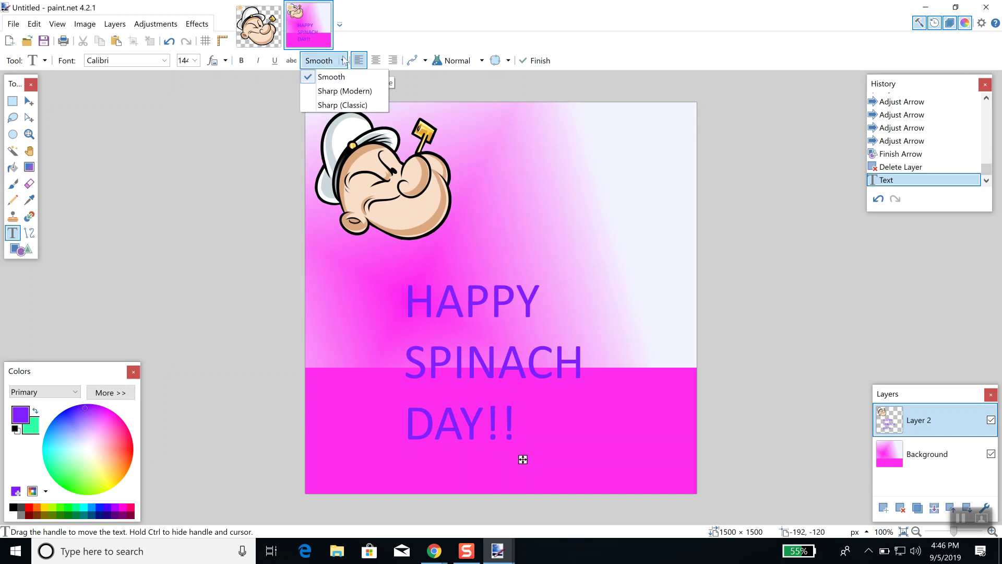
pyautogui.click(344, 91)
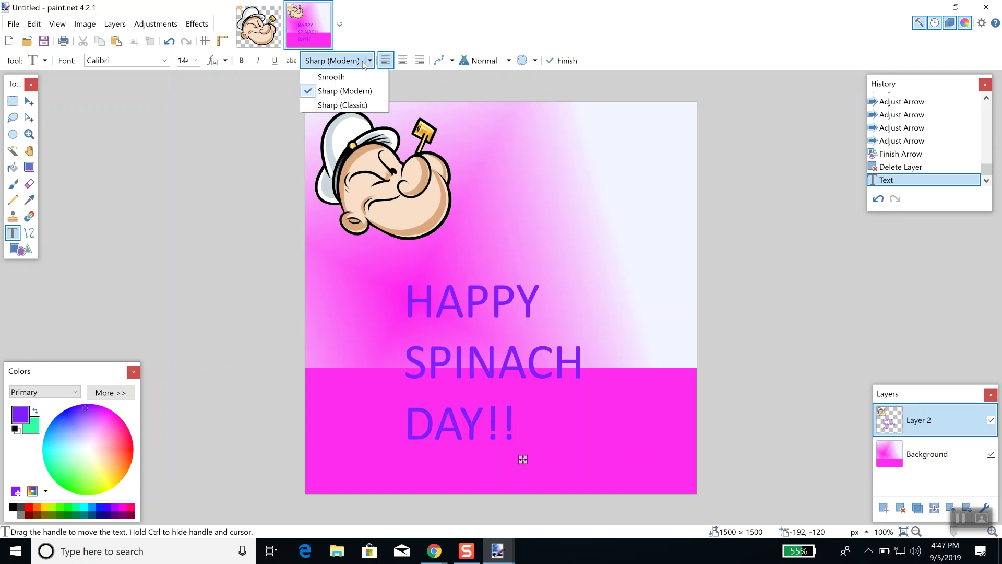
pyautogui.click(332, 77)
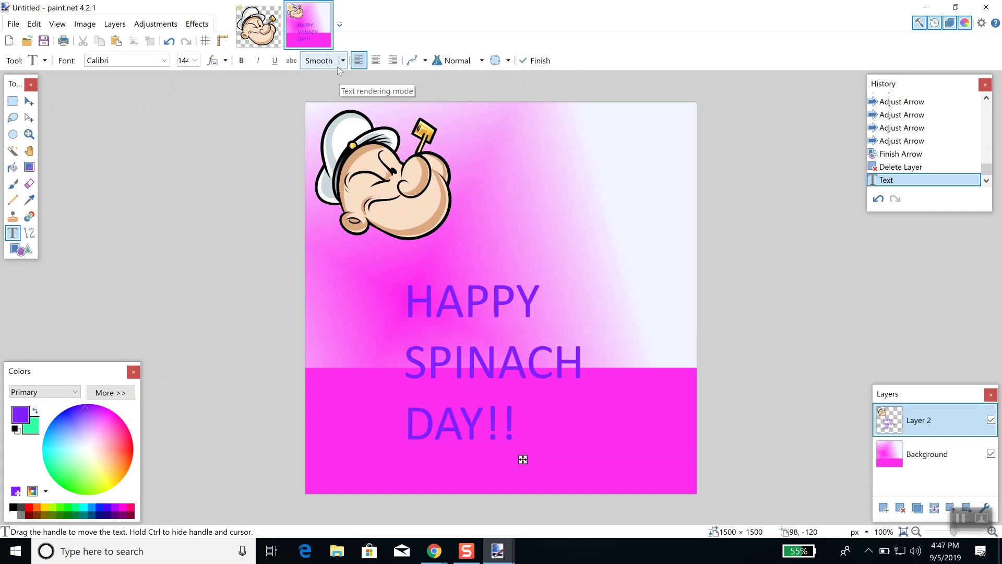
# Centre-align the text lines, colour them yellow, and move the block toward the image centre.
pyautogui.click(376, 61)
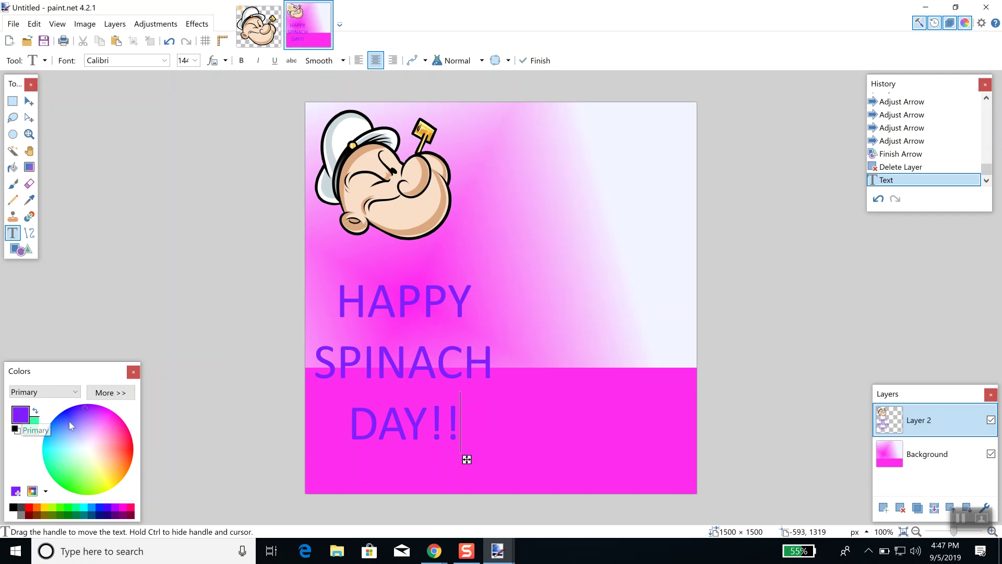
pyautogui.click(113, 429)
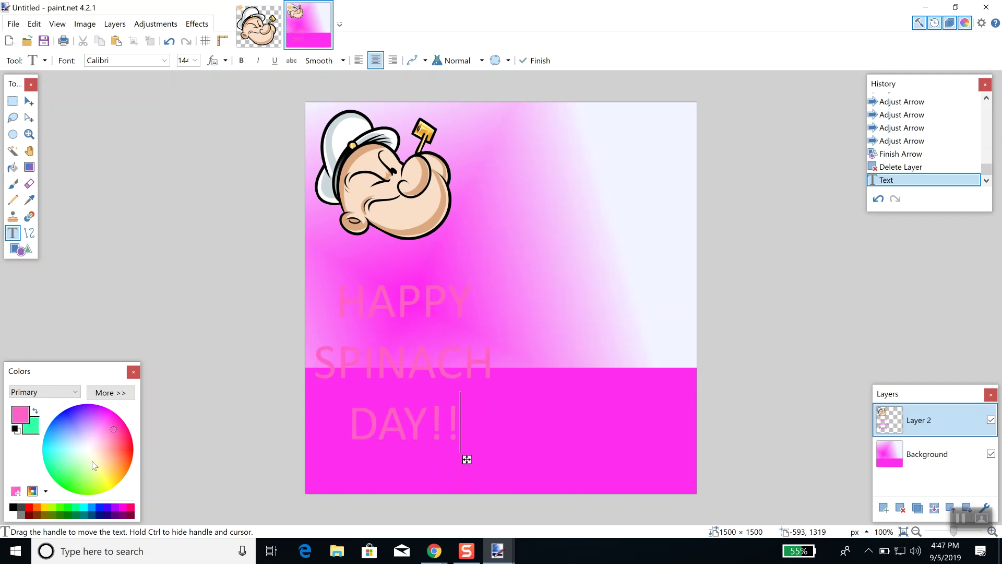
pyautogui.click(103, 479)
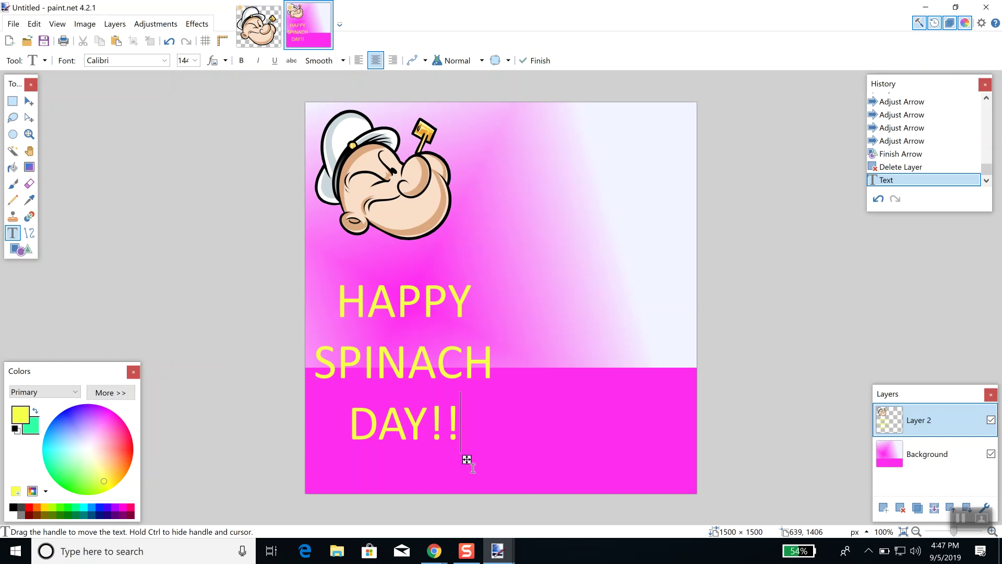
pyautogui.moveTo(468, 457); pyautogui.dragTo(577, 436)
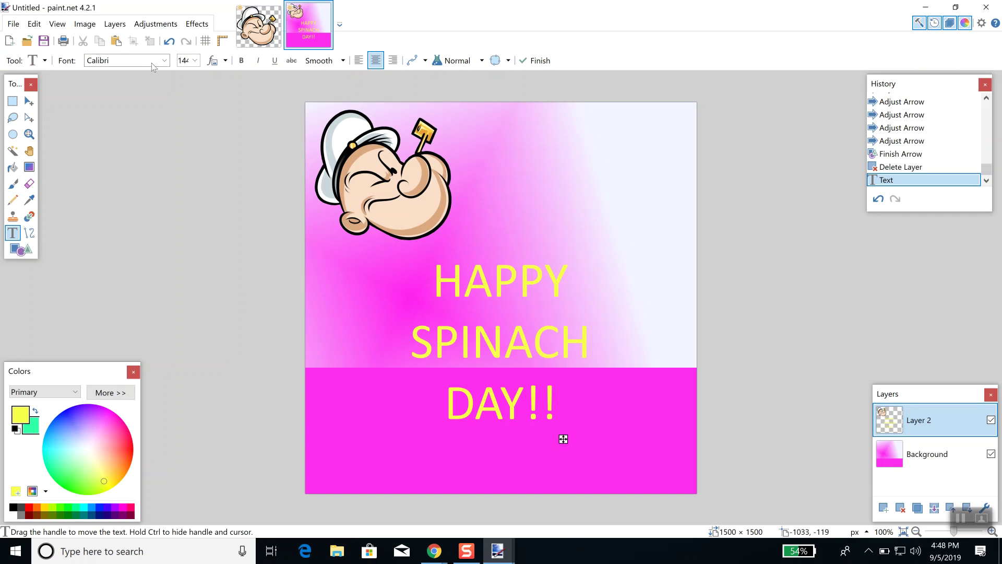
# Change the text font to Algerian from the top of the font list.
pyautogui.click(166, 62)
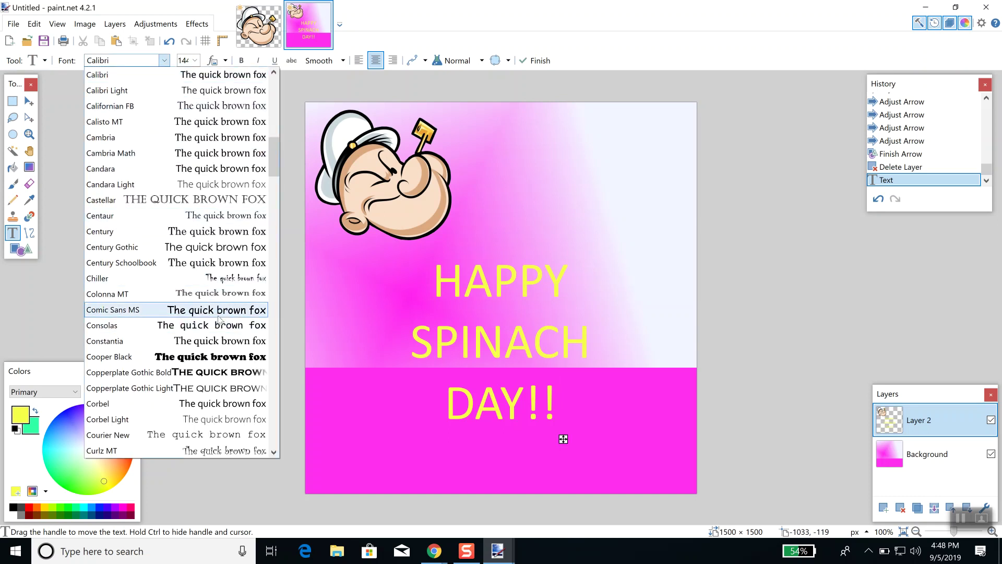
pyautogui.scroll(-2, 219, 319)
pyautogui.scroll(5, 225, 311)
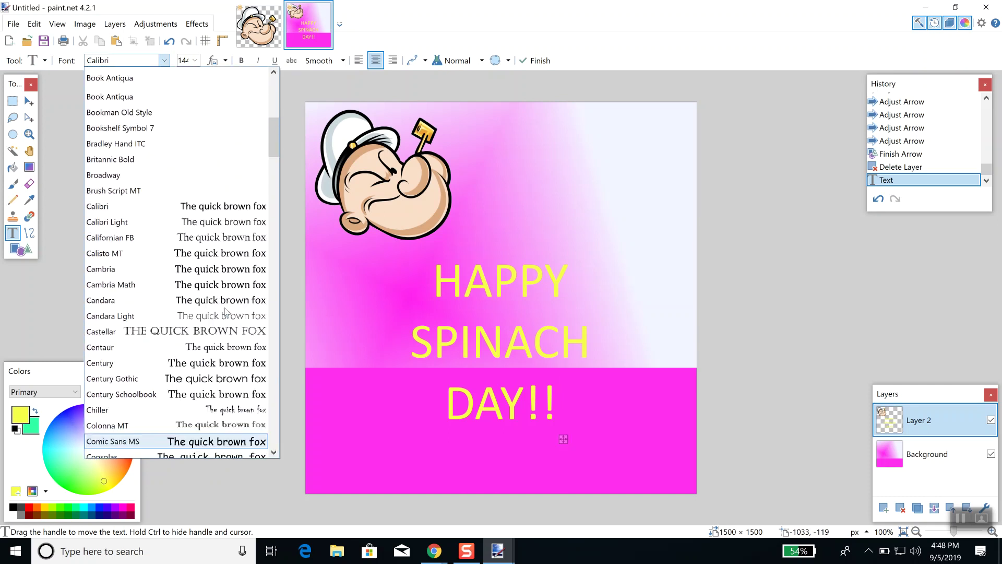
pyautogui.scroll(10, 225, 312)
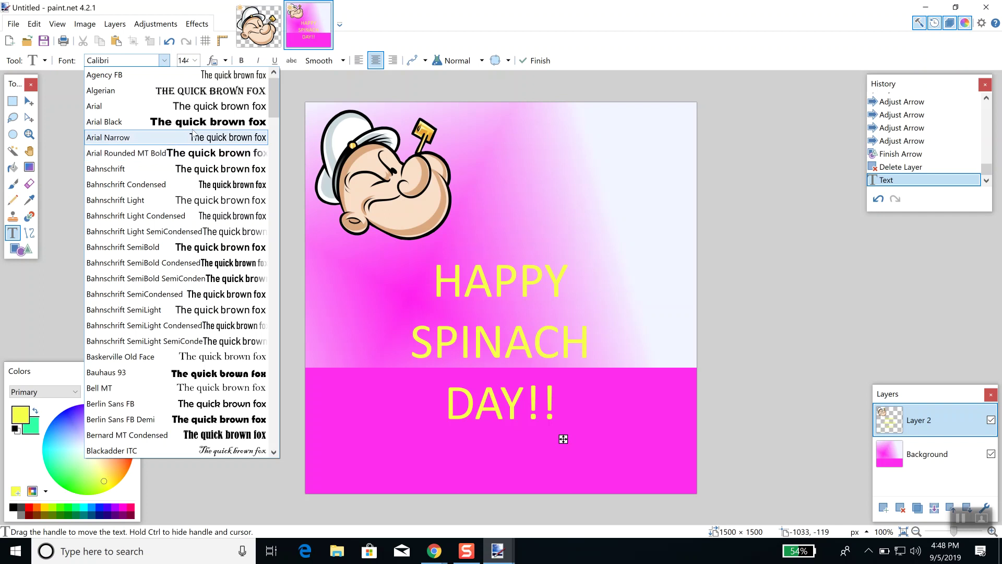
pyautogui.click(190, 92)
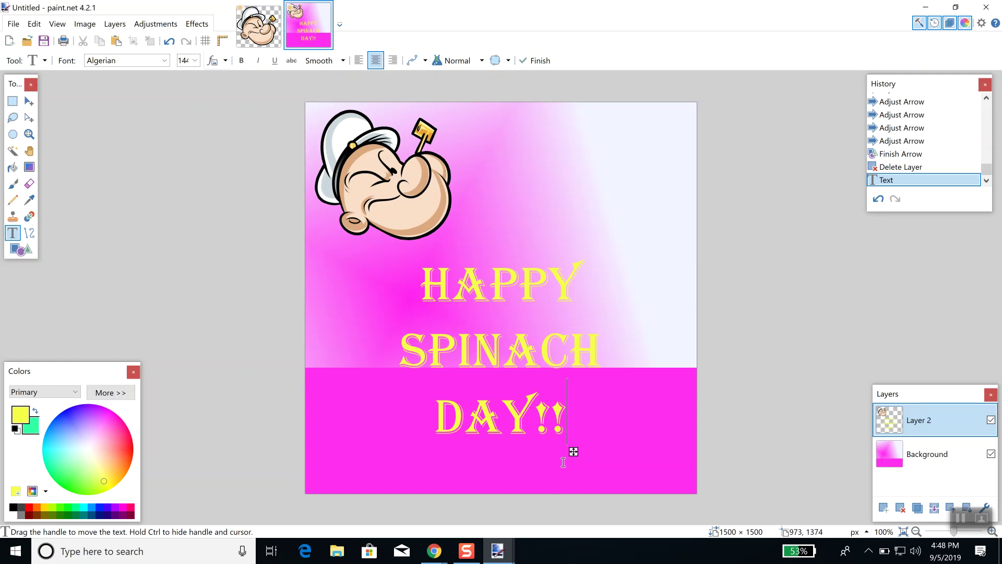
# Nudge the yellow Algerian text block slightly upward.
pyautogui.moveTo(574, 452); pyautogui.dragTo(572, 443)
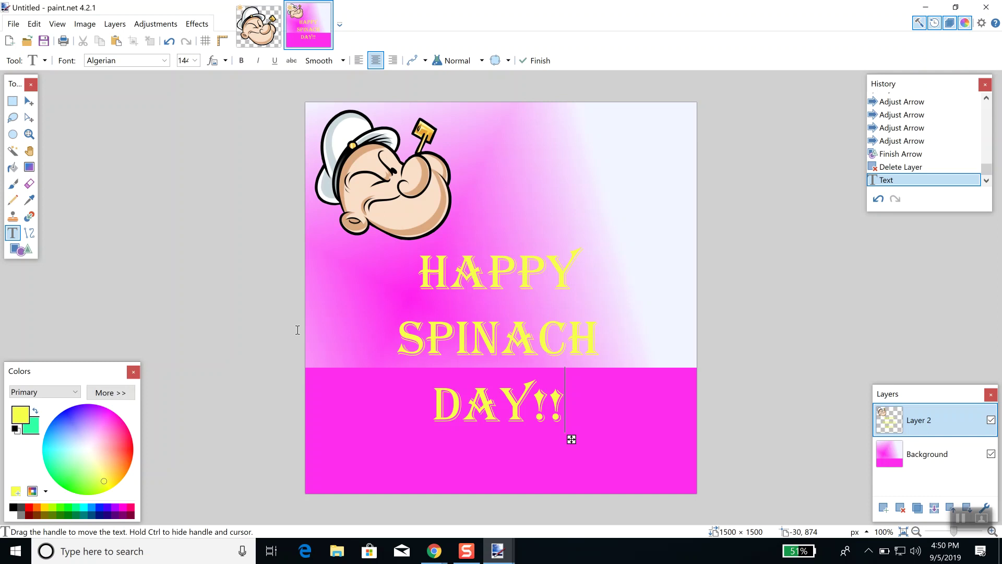
# Add a new empty Layer 3 and select the Shapes tool.
pyautogui.click(112, 24)
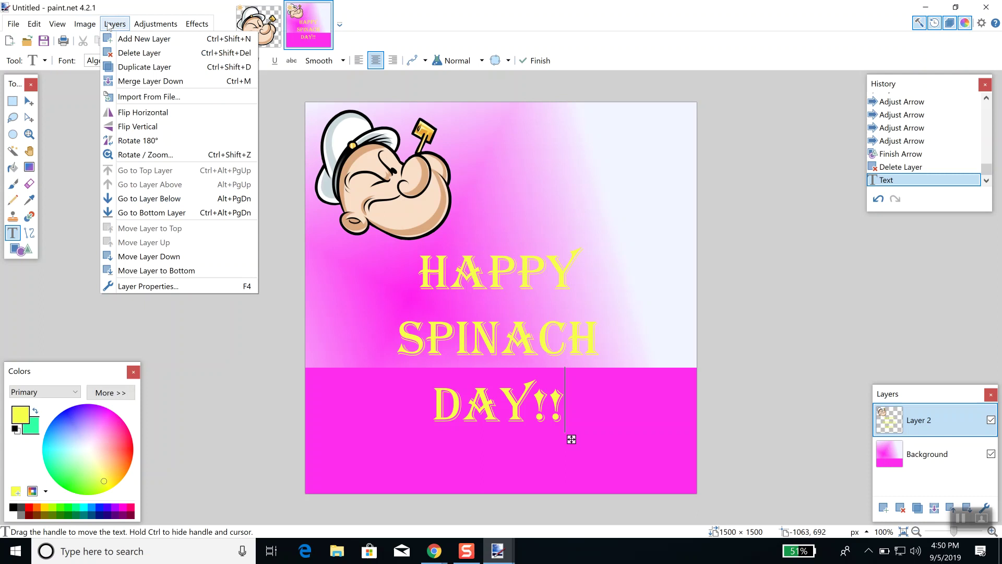
pyautogui.click(133, 40)
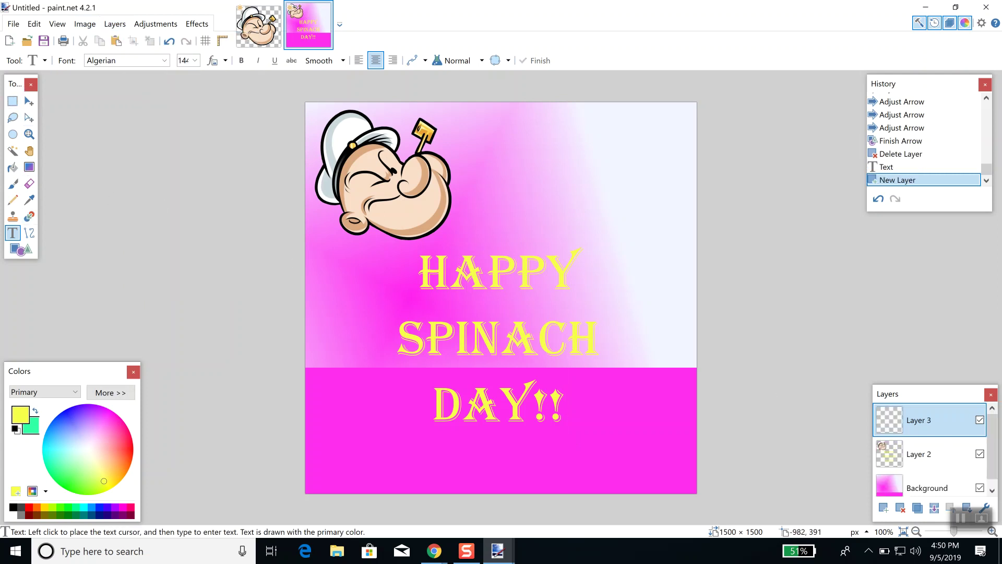
pyautogui.click(28, 253)
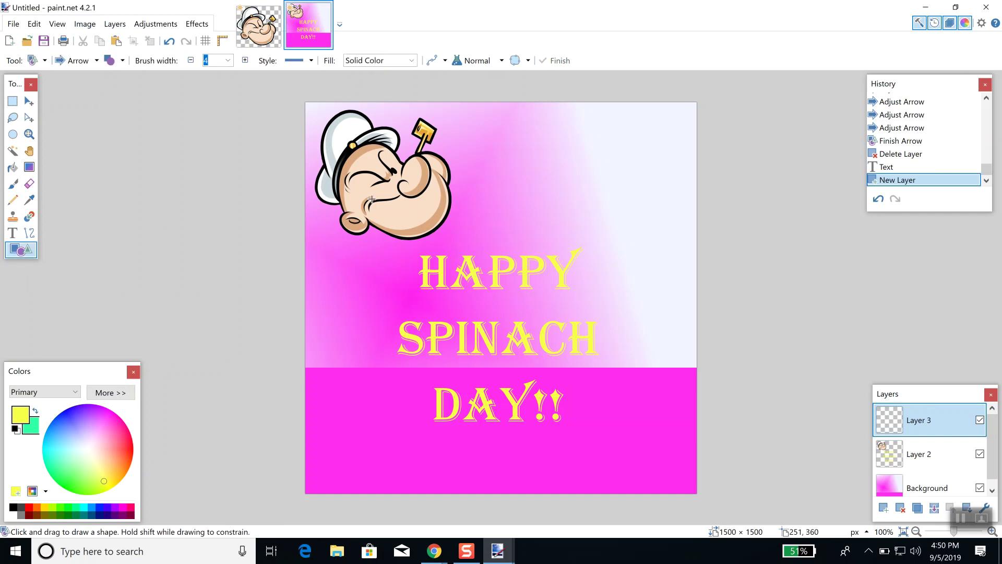
# Draw a large yellow arrow across the canvas and move its layer below Background.
pyautogui.moveTo(386, 169); pyautogui.dragTo(509, 260)
pyautogui.moveTo(565, 309); pyautogui.dragTo(680, 427)
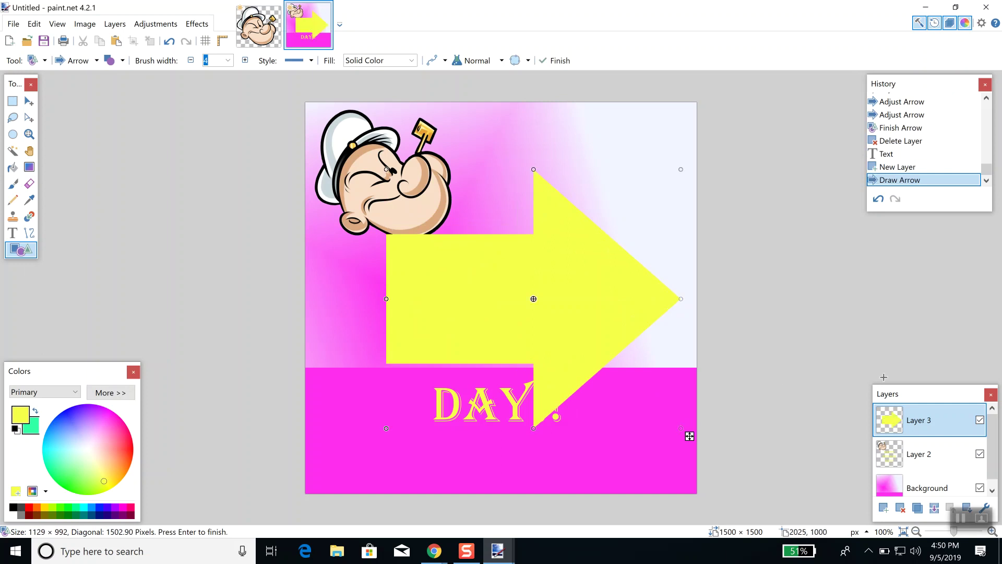
pyautogui.moveTo(921, 427); pyautogui.dragTo(928, 502)
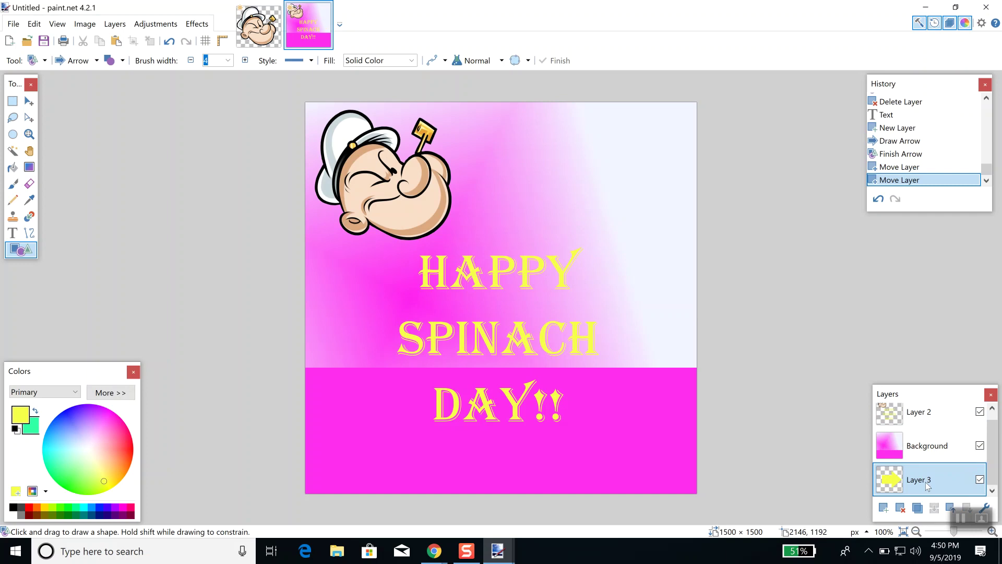
pyautogui.moveTo(927, 485); pyautogui.dragTo(931, 449)
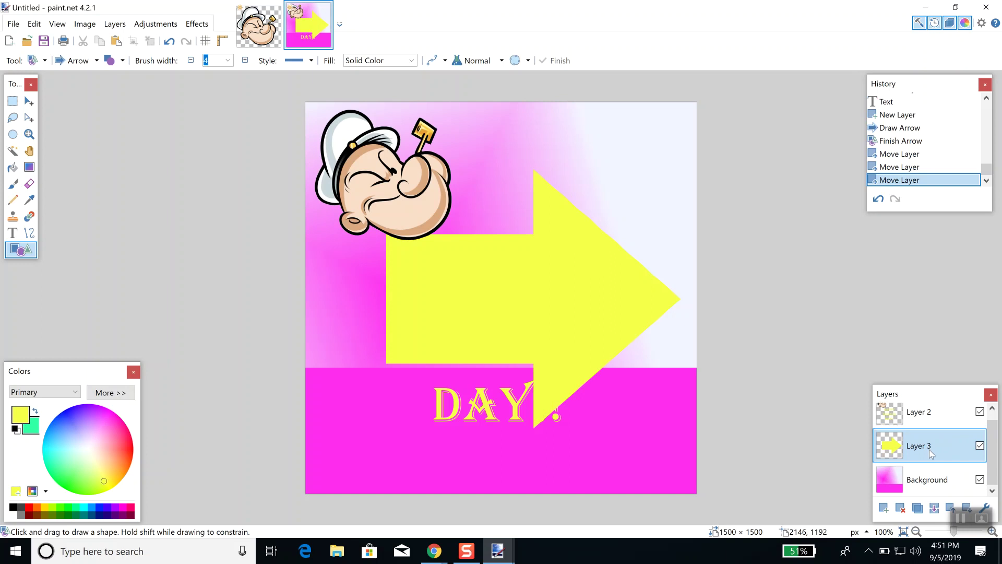
pyautogui.moveTo(930, 452); pyautogui.dragTo(931, 481)
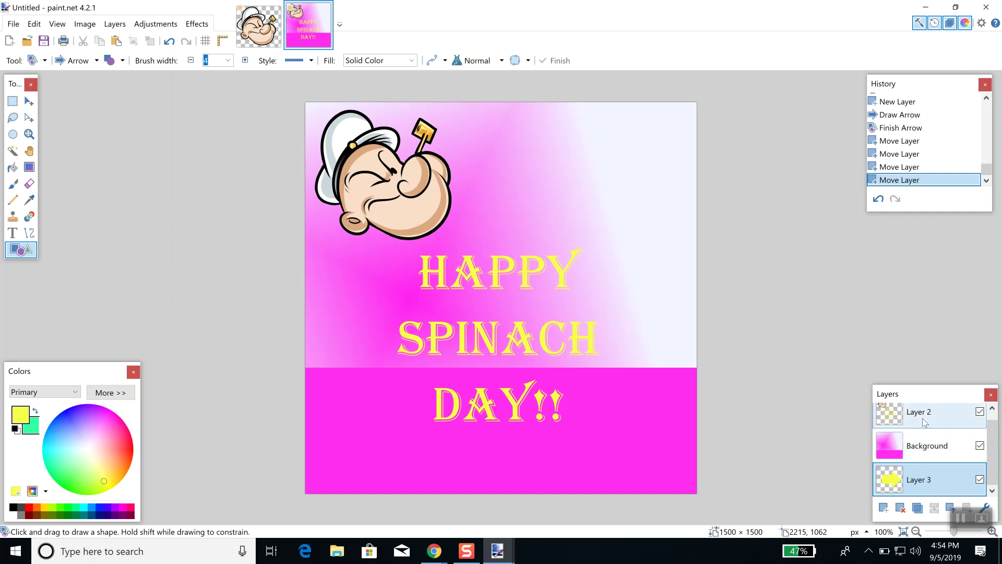
pyautogui.moveTo(924, 422)
pyautogui.mouseDown()
pyautogui.moveTo(929, 491)
pyautogui.moveTo(926, 420)
pyautogui.mouseUp()
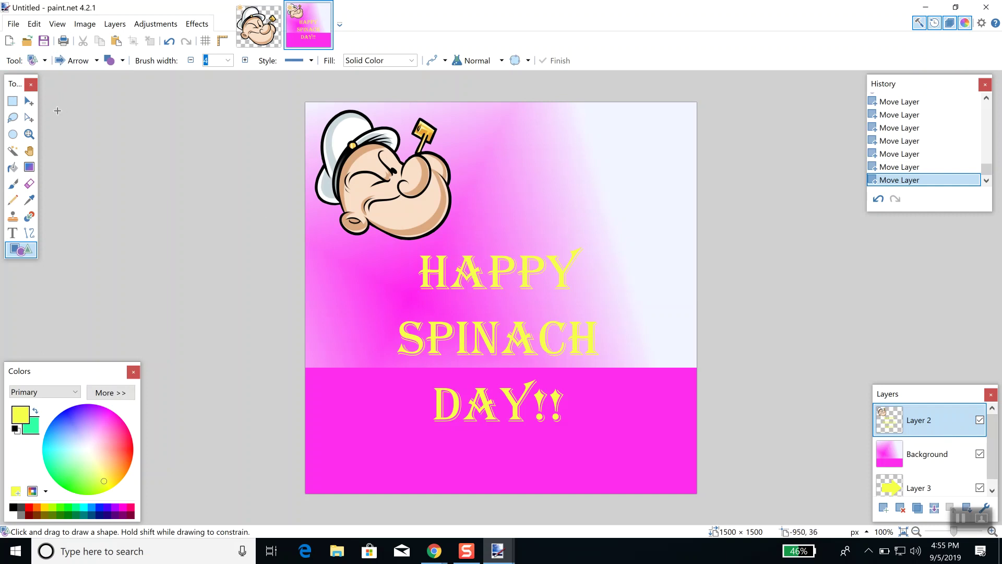
# Merge Popeye, the magenta text and the arrow layers into one Background layer.
pyautogui.click(112, 26)
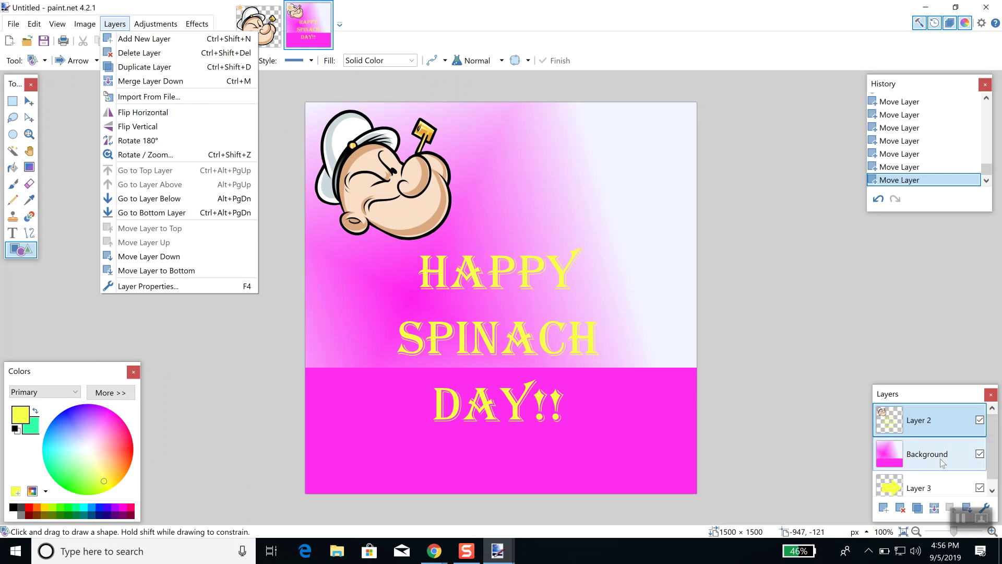
pyautogui.moveTo(84, 19)
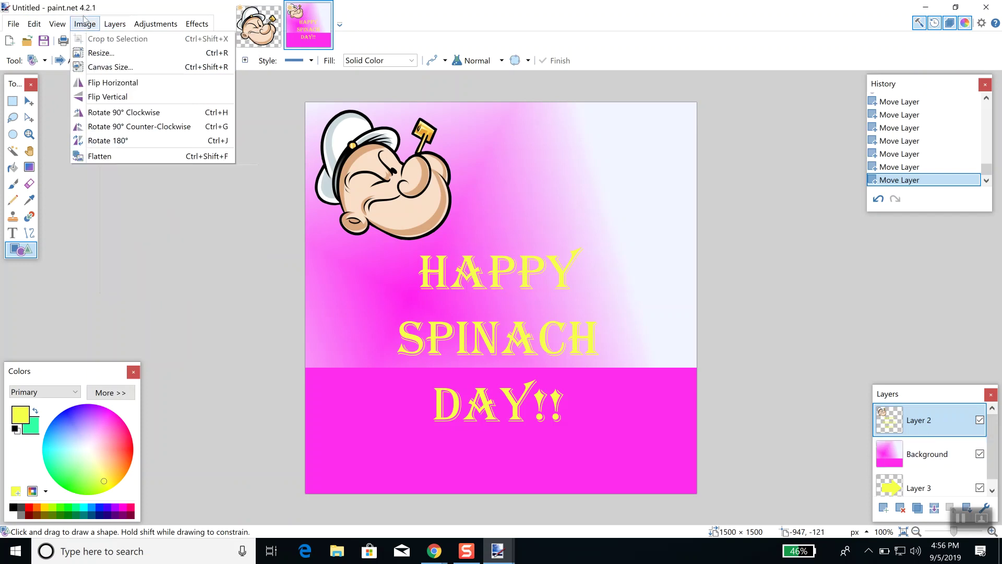
pyautogui.click(100, 156)
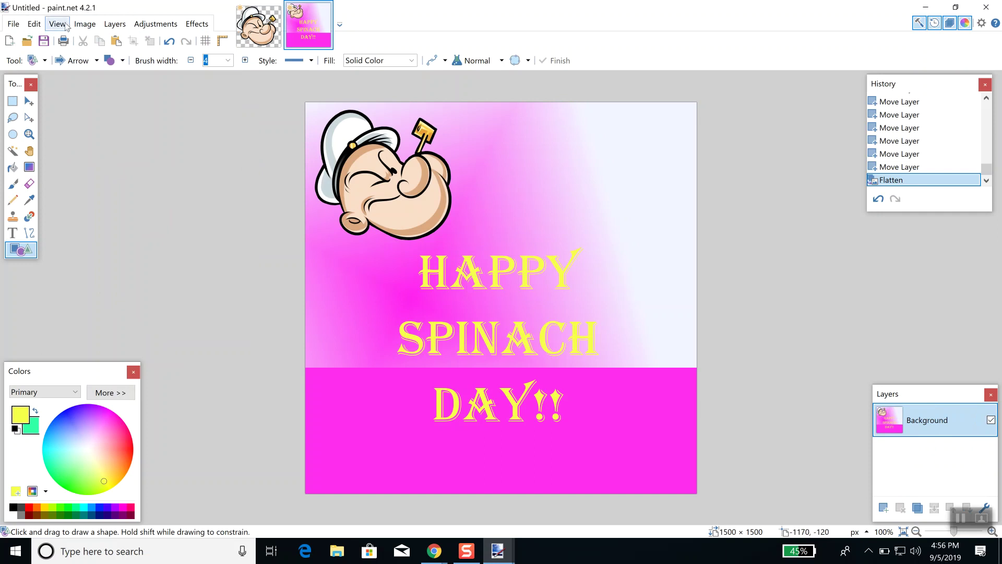
# Check the menus to confirm the image has already been flattened.
pyautogui.click(84, 24)
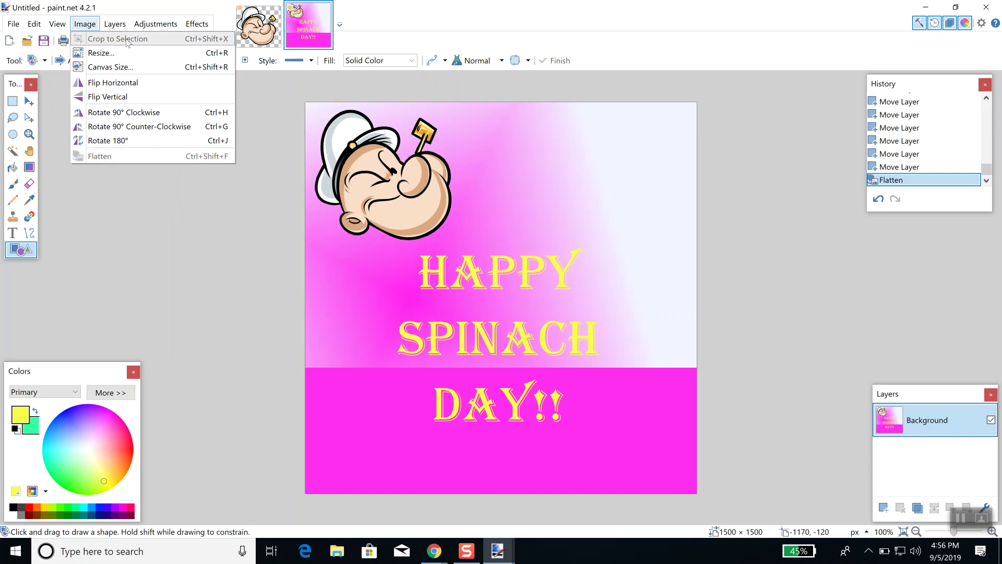
pyautogui.moveTo(41, 30)
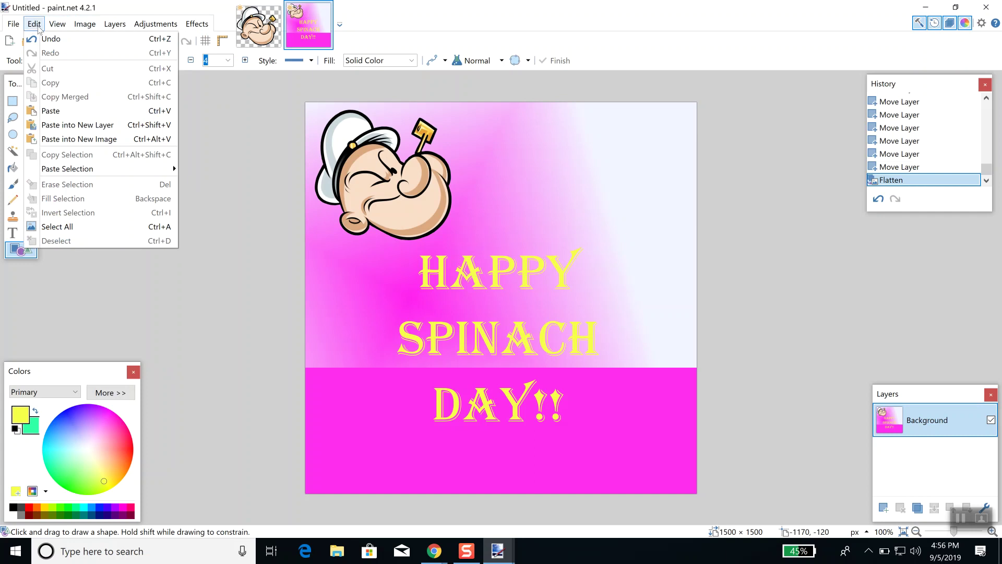
pyautogui.click(34, 24)
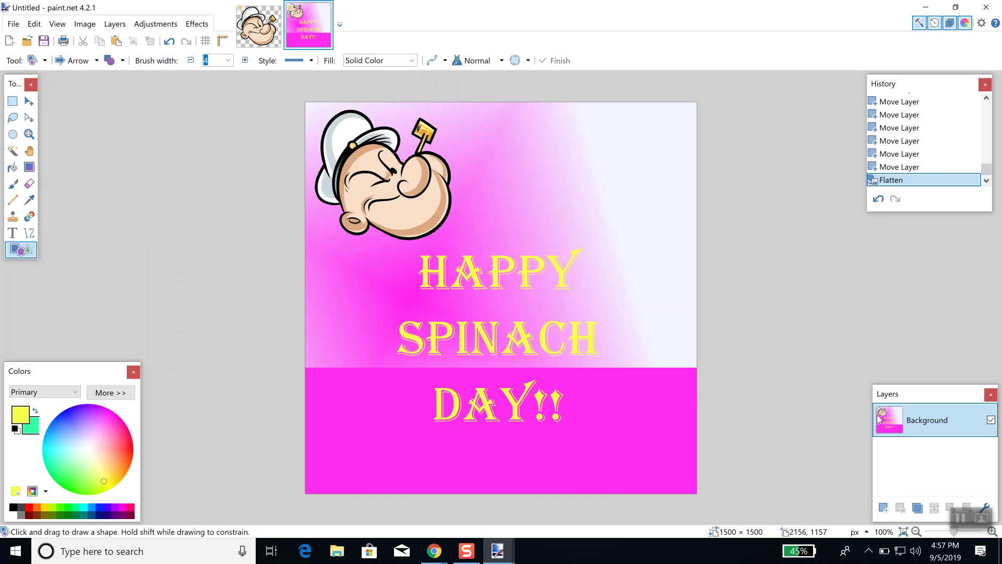
# Select the entire flattened image and copy it to the clipboard.
pyautogui.click(66, 26)
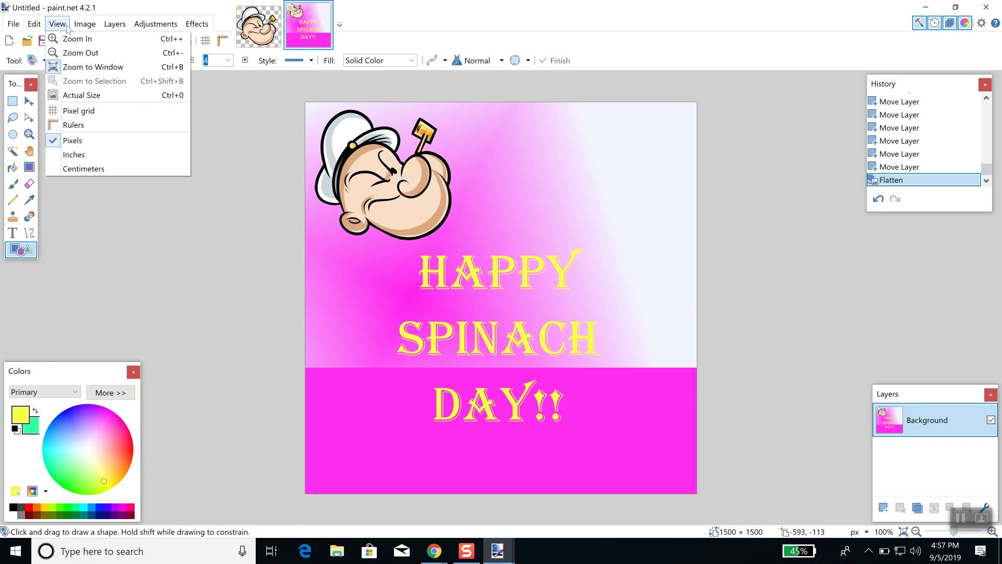
pyautogui.moveTo(35, 25)
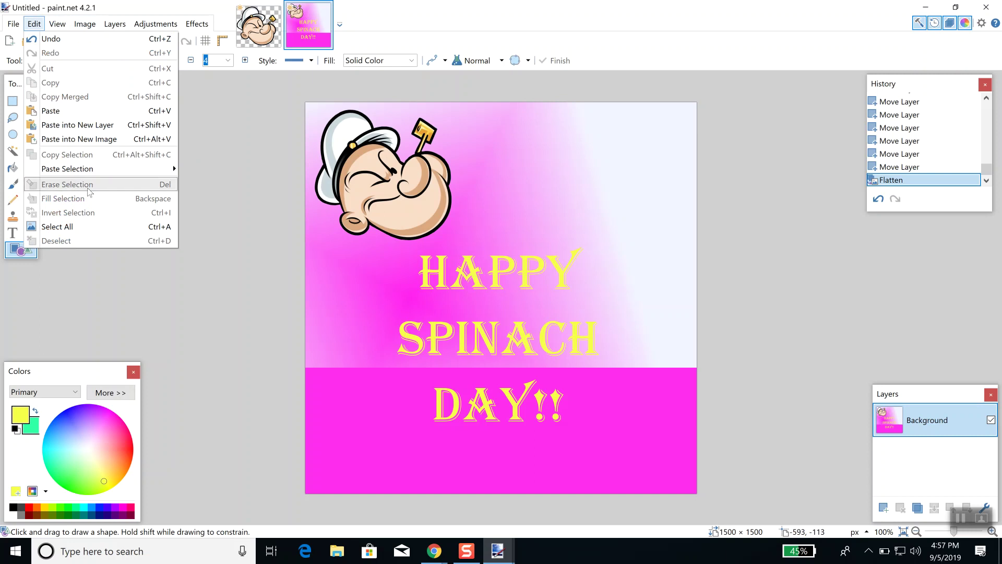
pyautogui.click(89, 227)
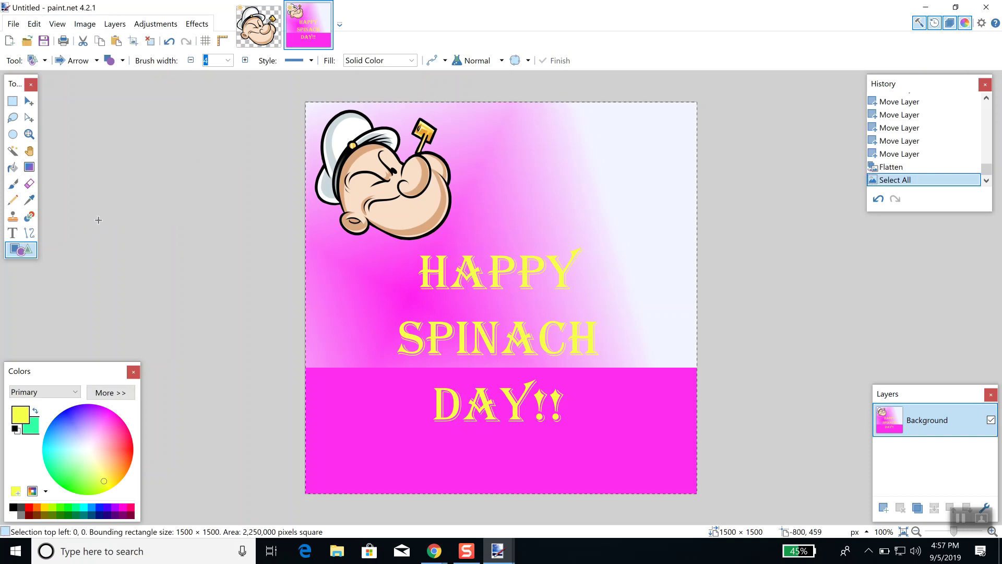
pyautogui.click(34, 24)
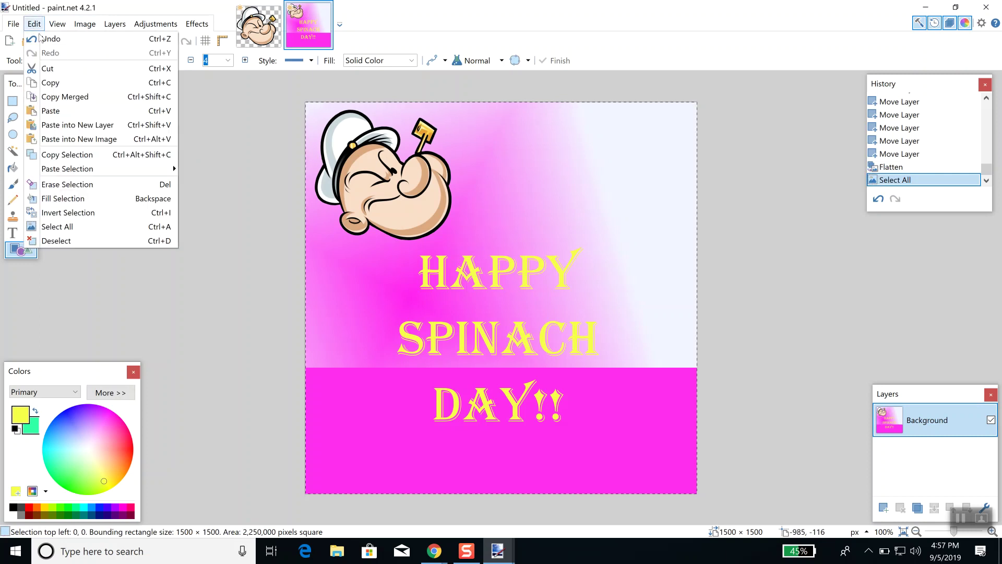
pyautogui.click(54, 85)
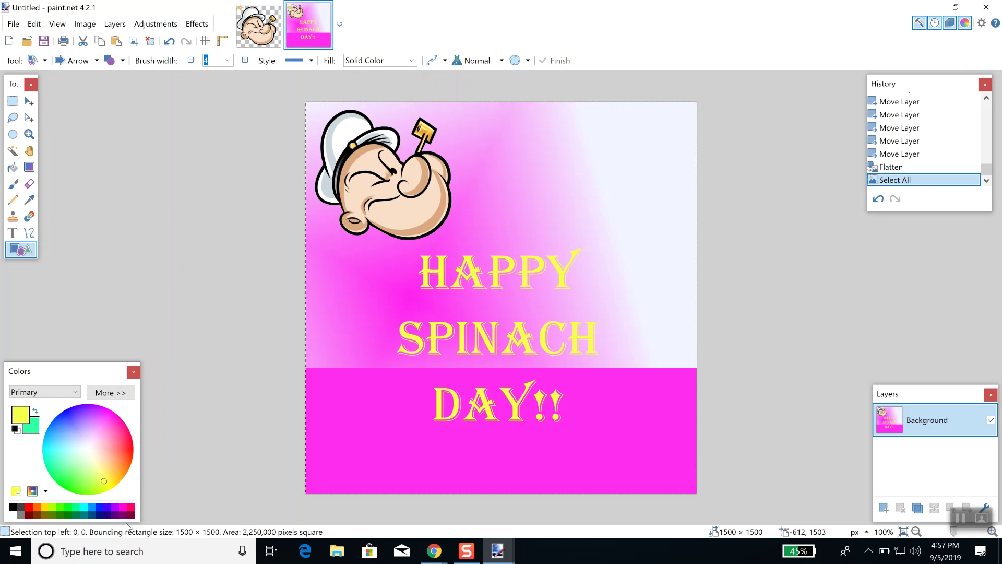
pyautogui.click(123, 541)
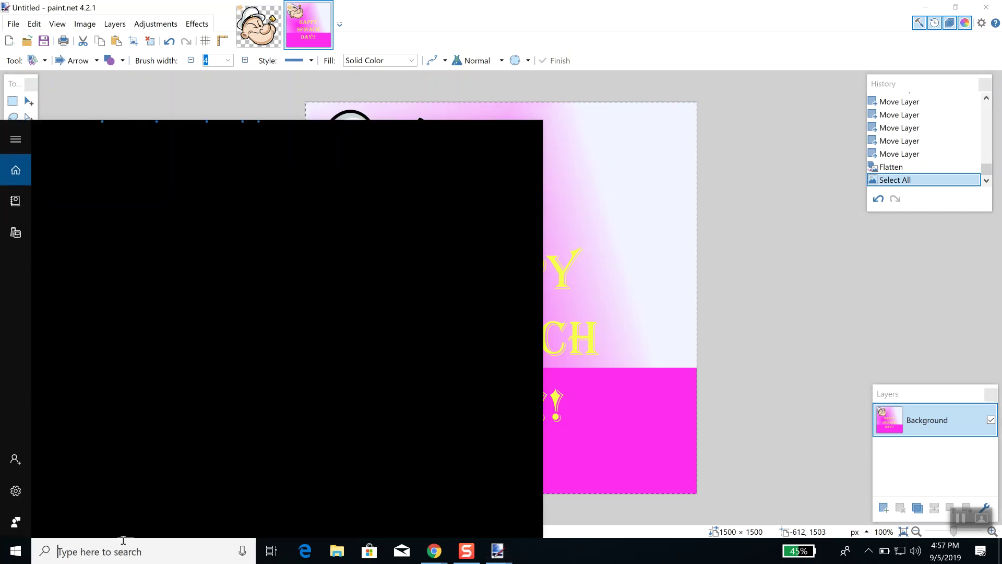
# Search Windows for 'word' and launch Word 2016.
pyautogui.write('word')
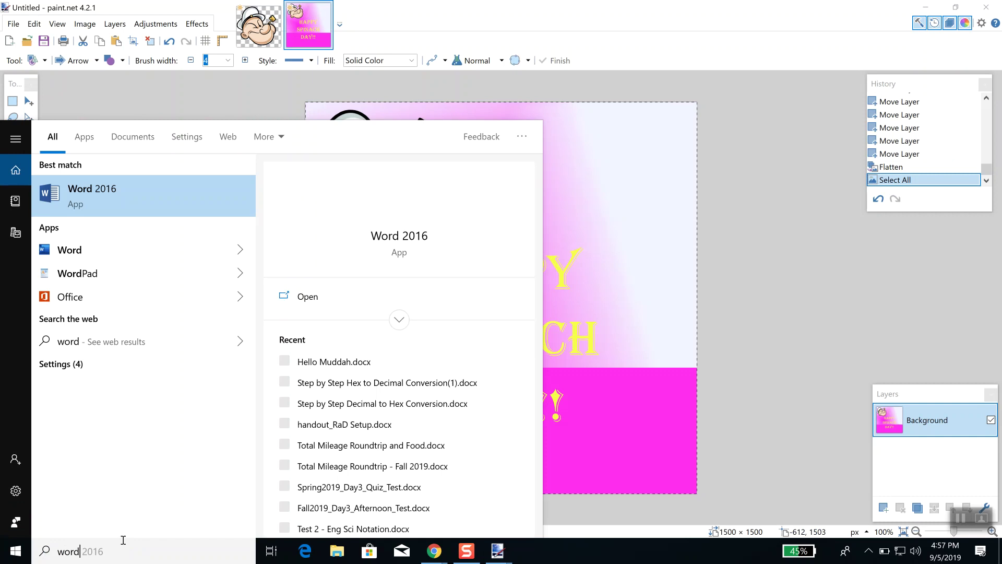
pyautogui.click(95, 198)
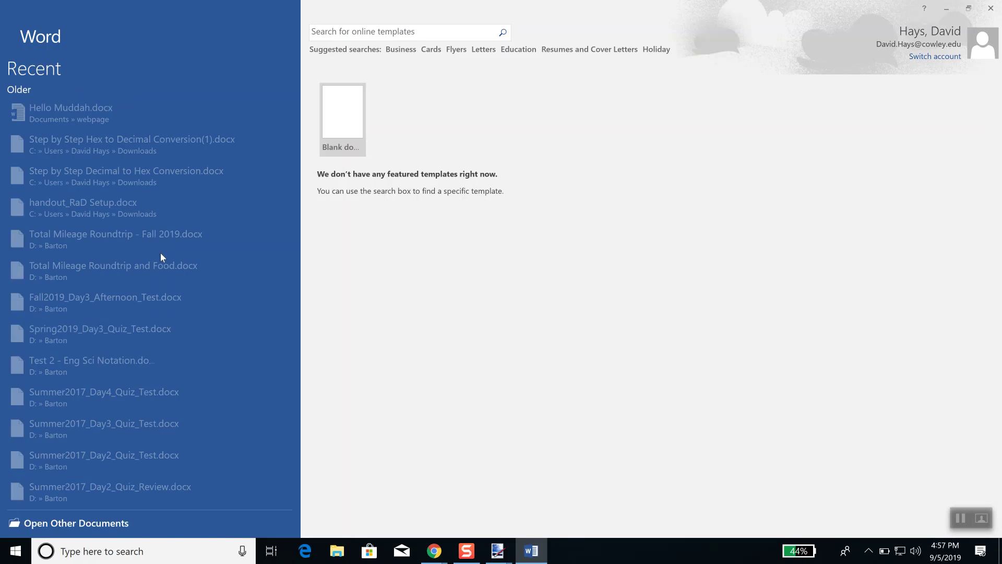
# Create a blank Word document and paste the copied Popeye 'HAPPY SPINACH DAY!!' image.
pyautogui.click(342, 96)
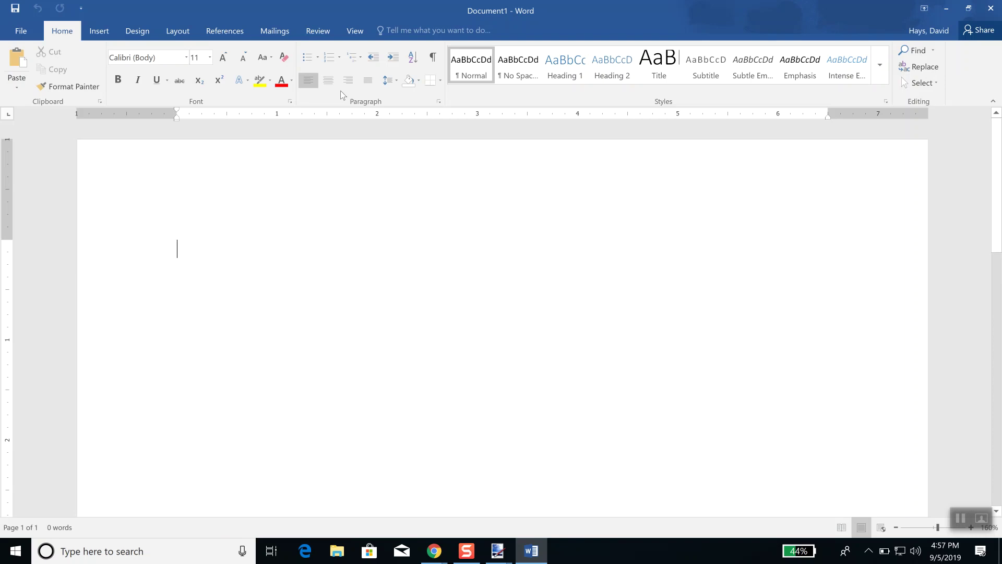
pyautogui.click(16, 63)
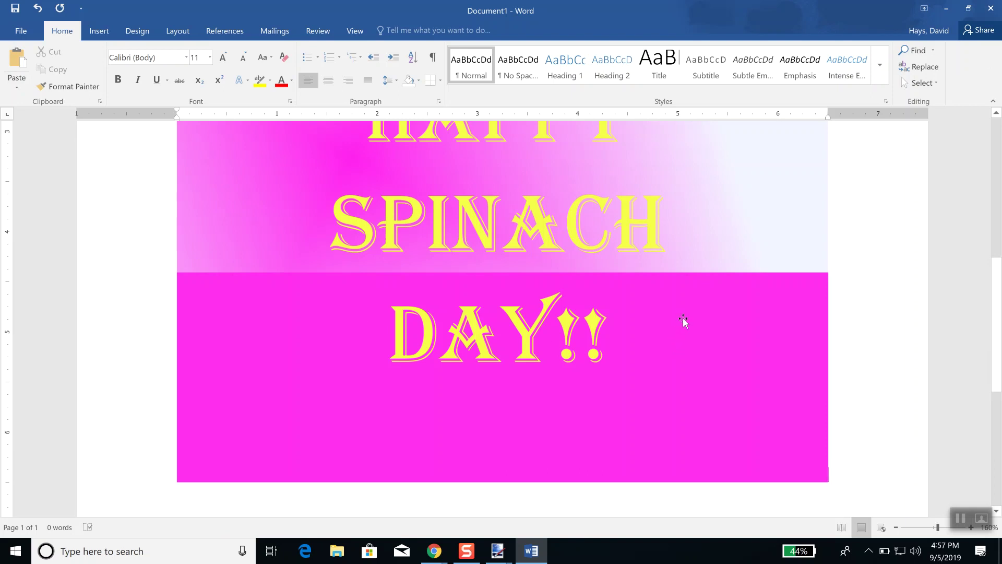
pyautogui.scroll(5, 696, 324)
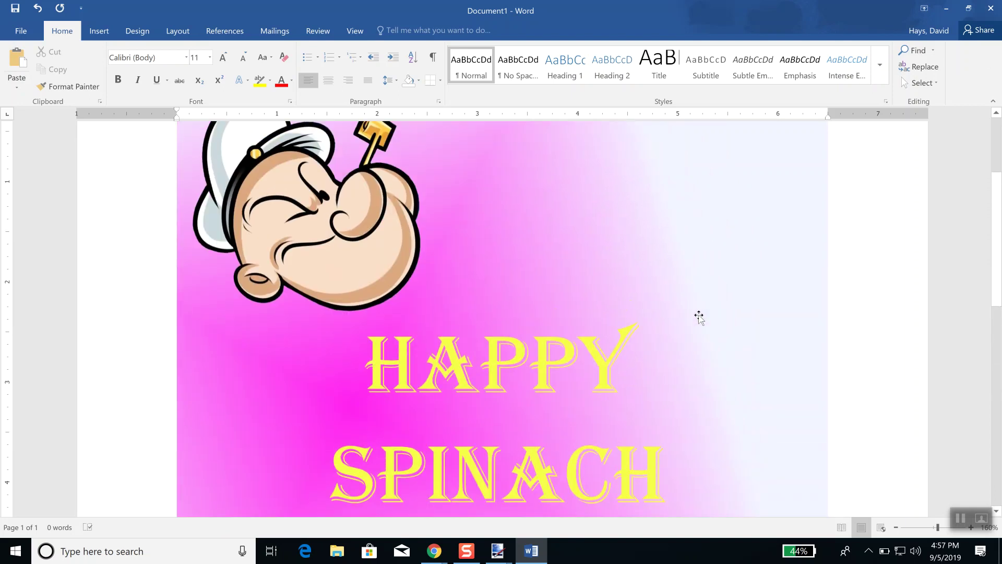
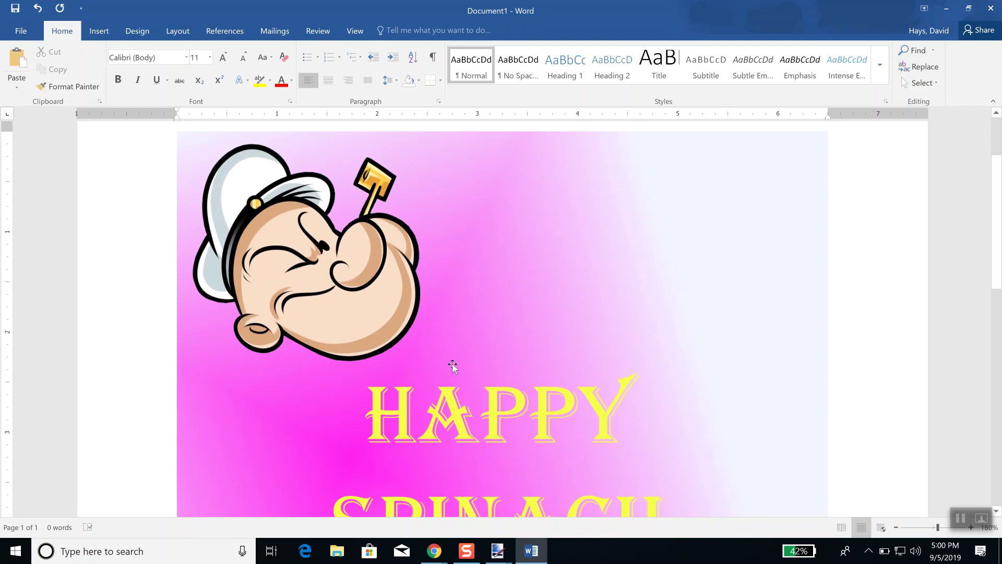
# Switch from the Word flyer to Chrome's Google Images results for 'popeye the sailor man'.
pyautogui.moveTo(428, 555)
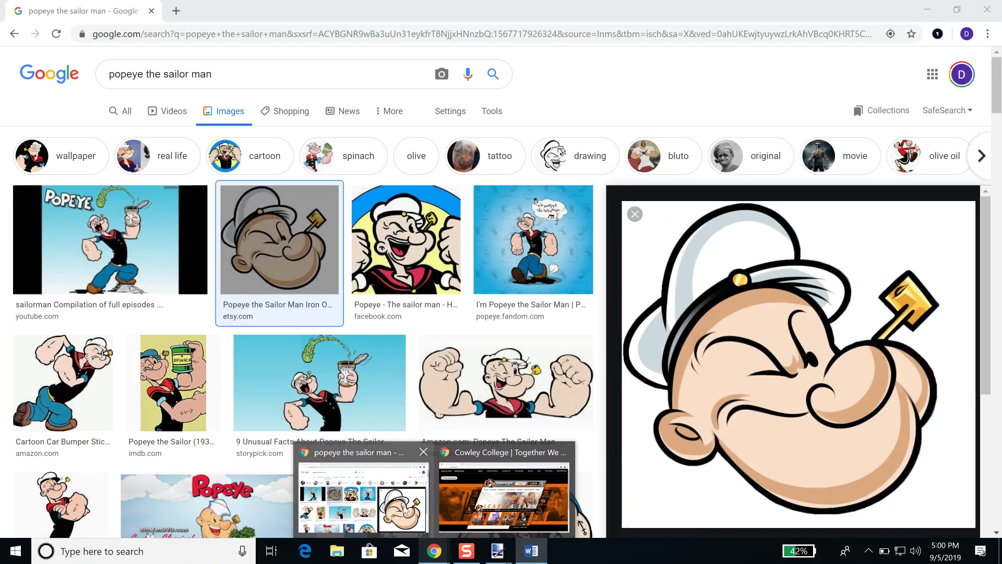
# Replace the image search with 'mulvane christian church'.
pyautogui.click(233, 82)
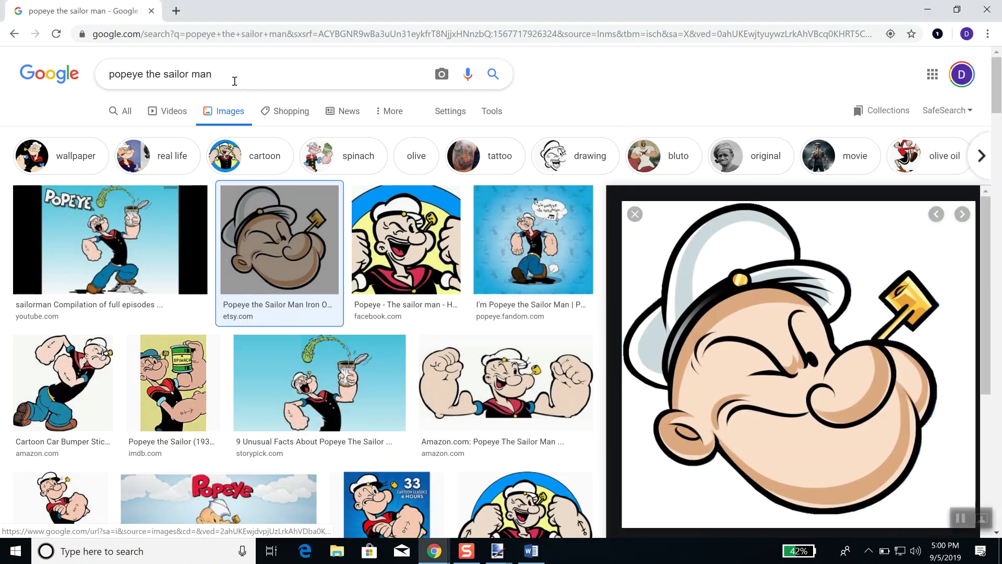
pyautogui.moveTo(233, 83); pyautogui.dragTo(18, 85)
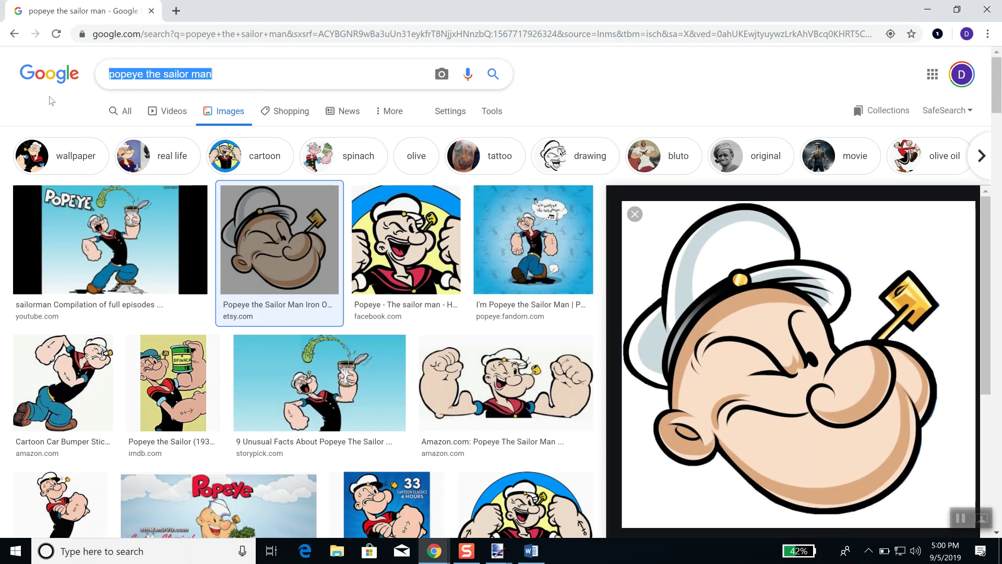
pyautogui.write('mu')
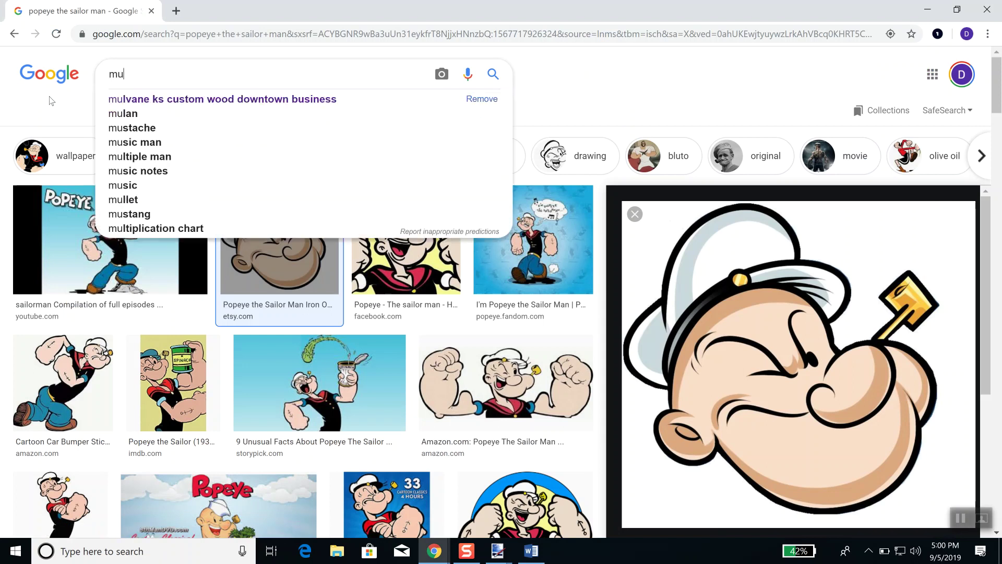
pyautogui.write('lvane christian chur')
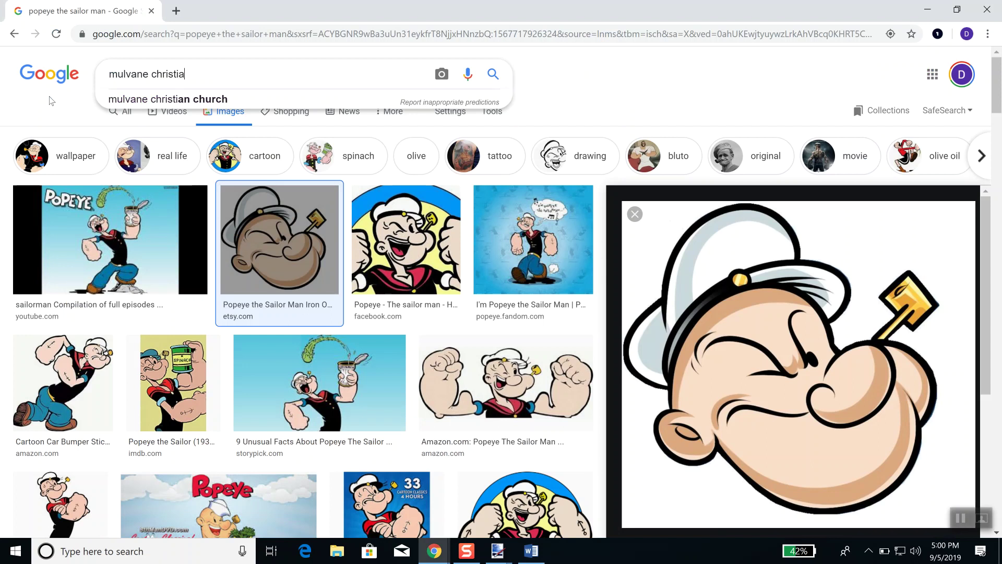
pyautogui.write('ch')
pyautogui.press('Return')
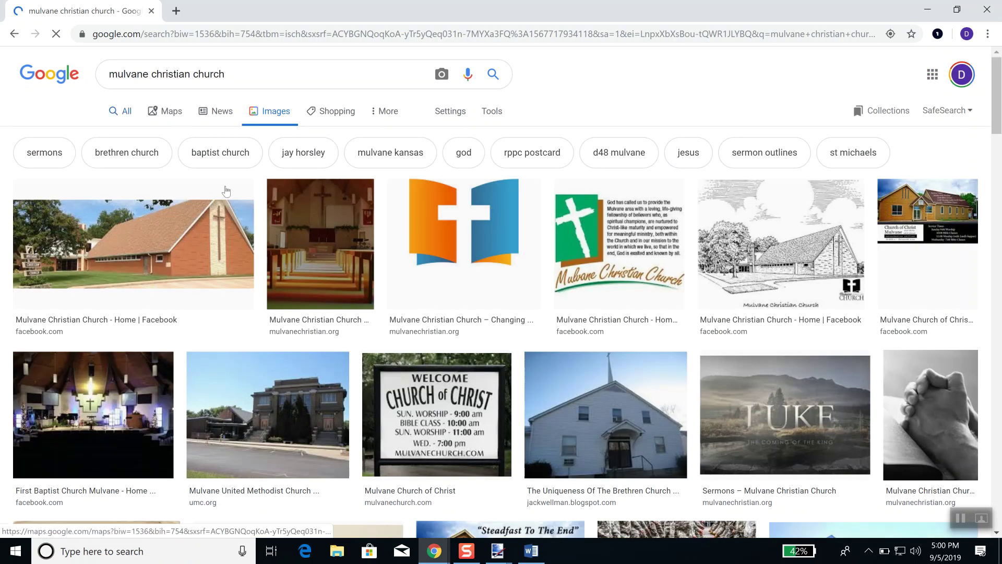
# Copy the first brick church photo from its preview pane.
pyautogui.click(184, 256)
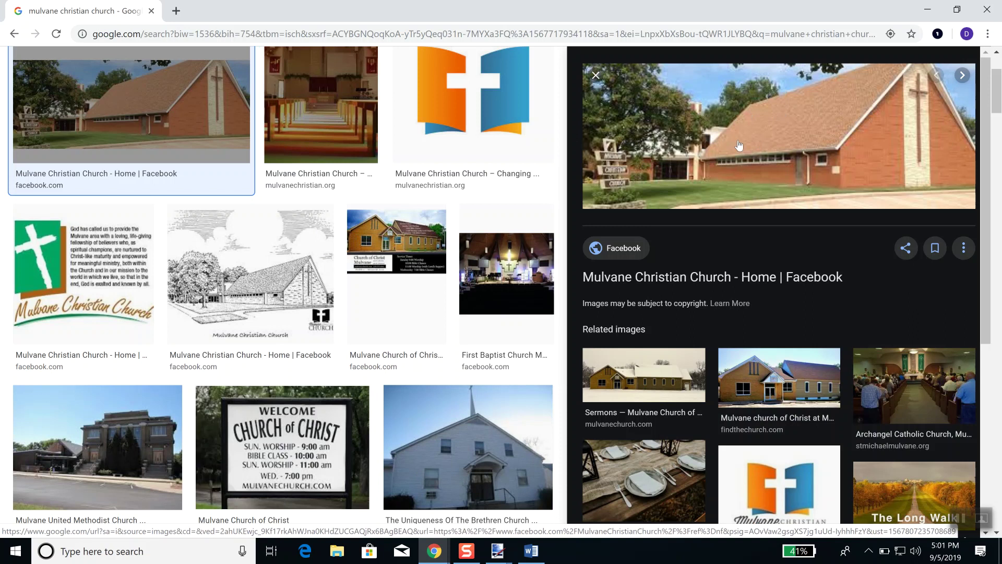
pyautogui.rightClick(795, 140)
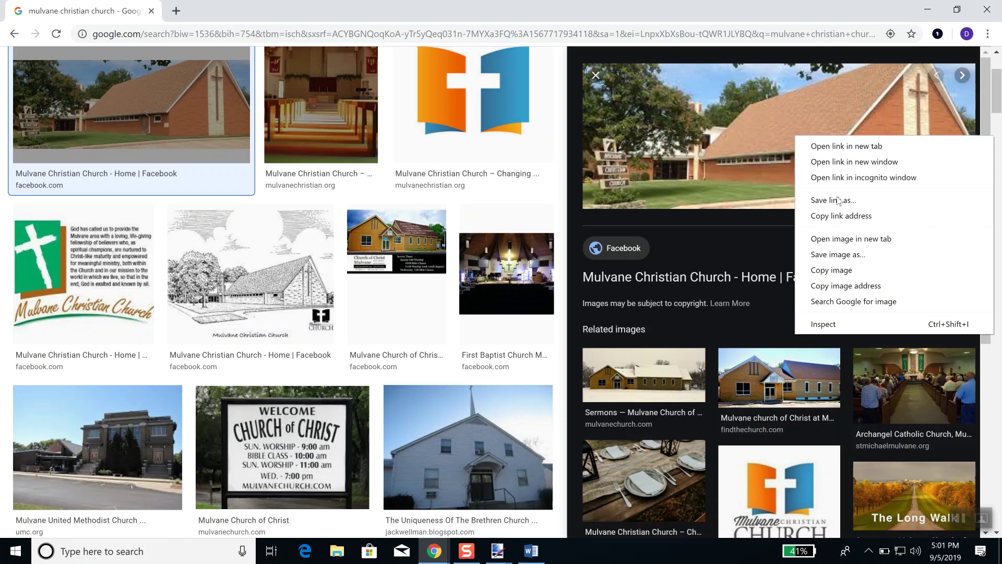
pyautogui.click(853, 272)
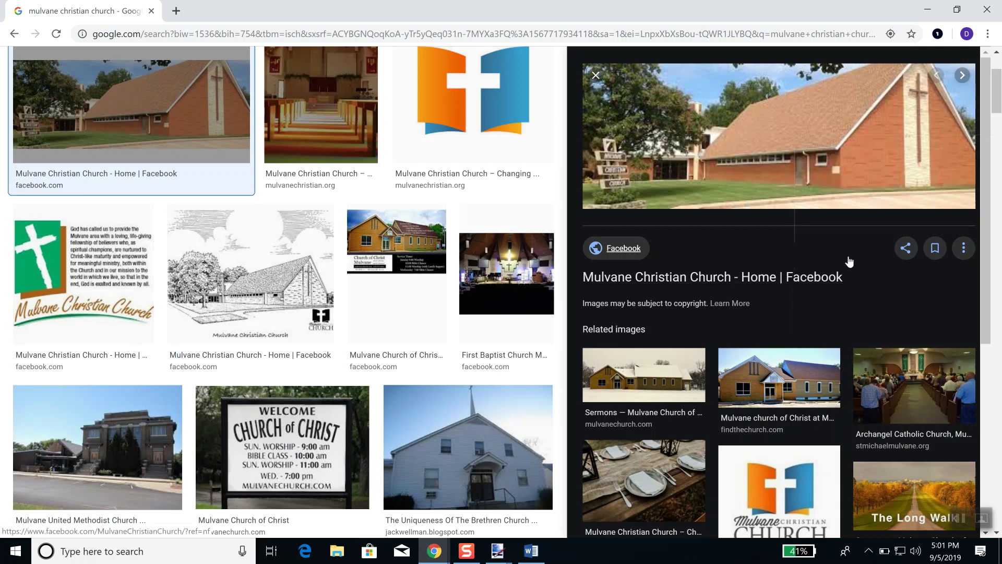
# Paste the brick church photo into paint.net as a new 369 × 136 image.
pyautogui.hotkey('alt', 'Tab')
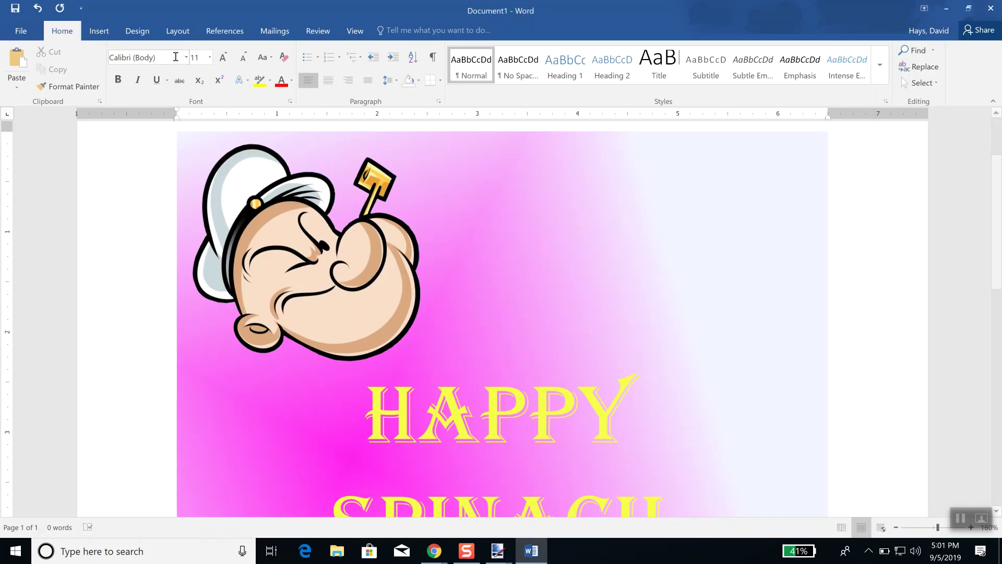
pyautogui.hotkey('alt', 'Tab')
pyautogui.hotkey('alt', 'Tab')
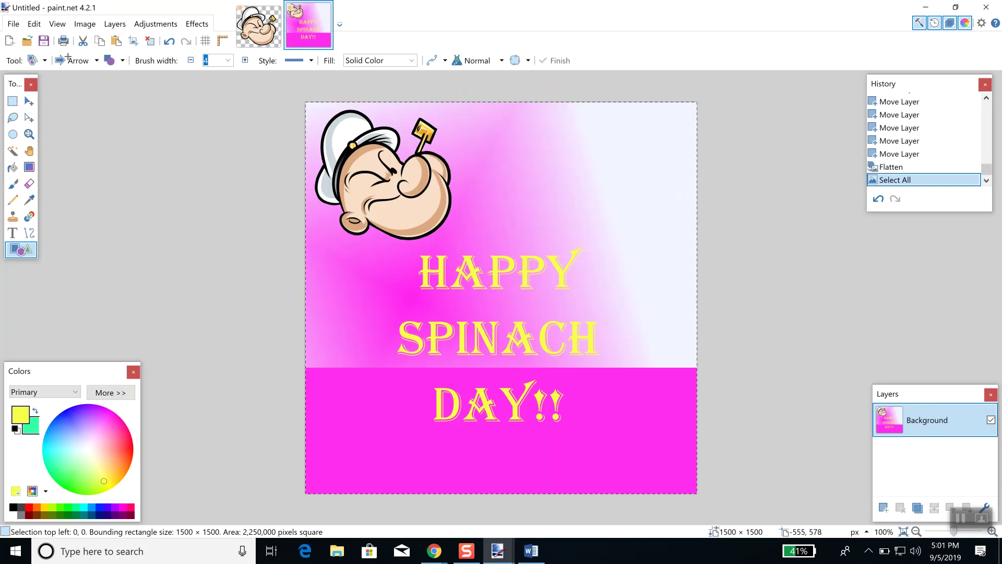
pyautogui.click(34, 24)
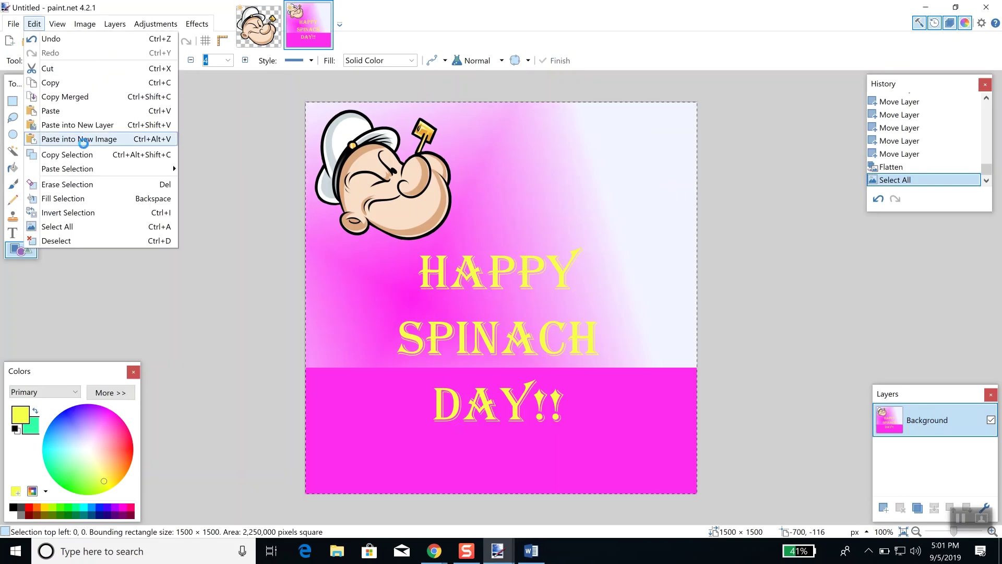
pyautogui.click(84, 140)
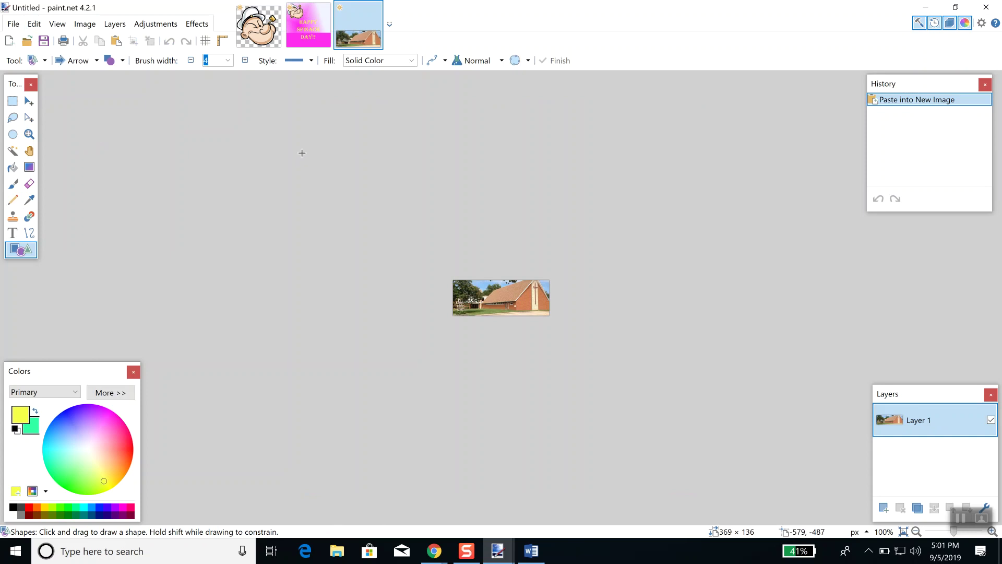
pyautogui.hotkey('alt', 'Tab')
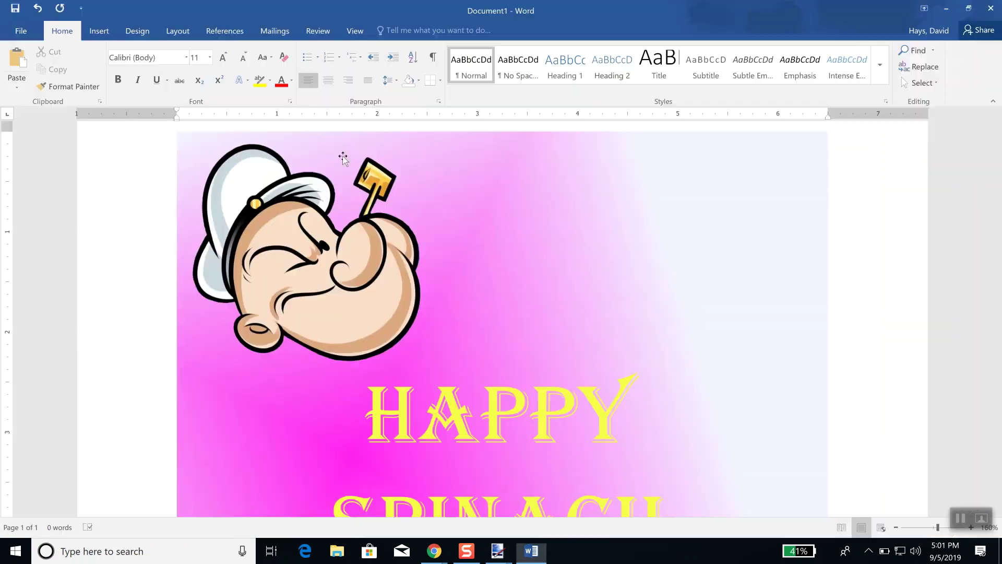
pyautogui.hotkey('alt', 'Tab')
# Replace the image search with 'church'.
pyautogui.click(624, 218)
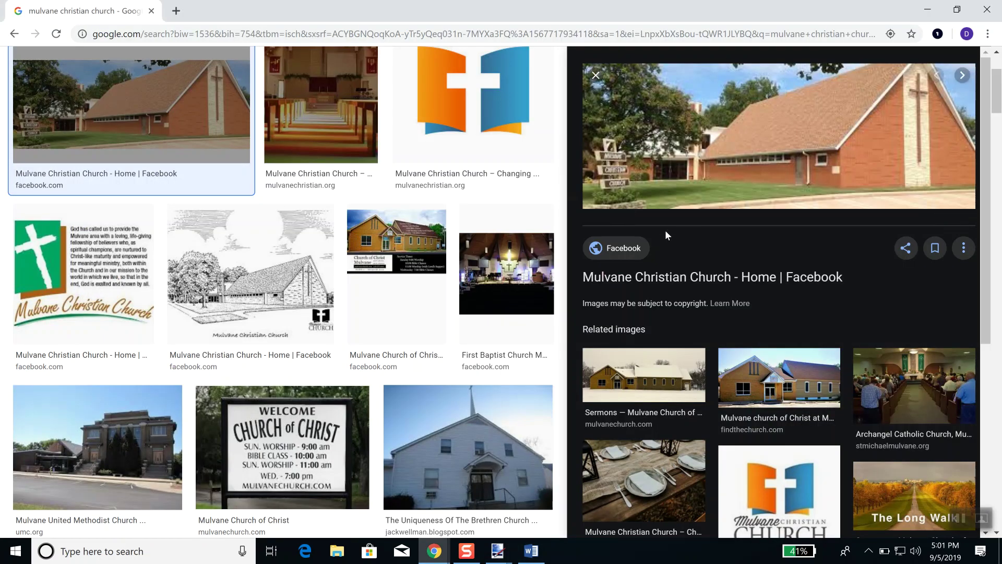
pyautogui.scroll(-3, 266, 261)
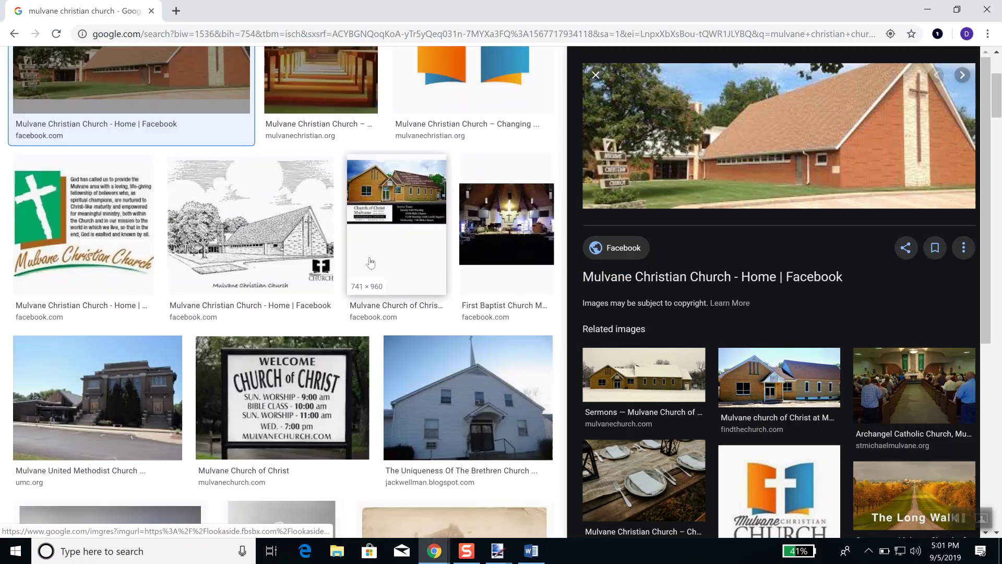
pyautogui.scroll(5, 339, 232)
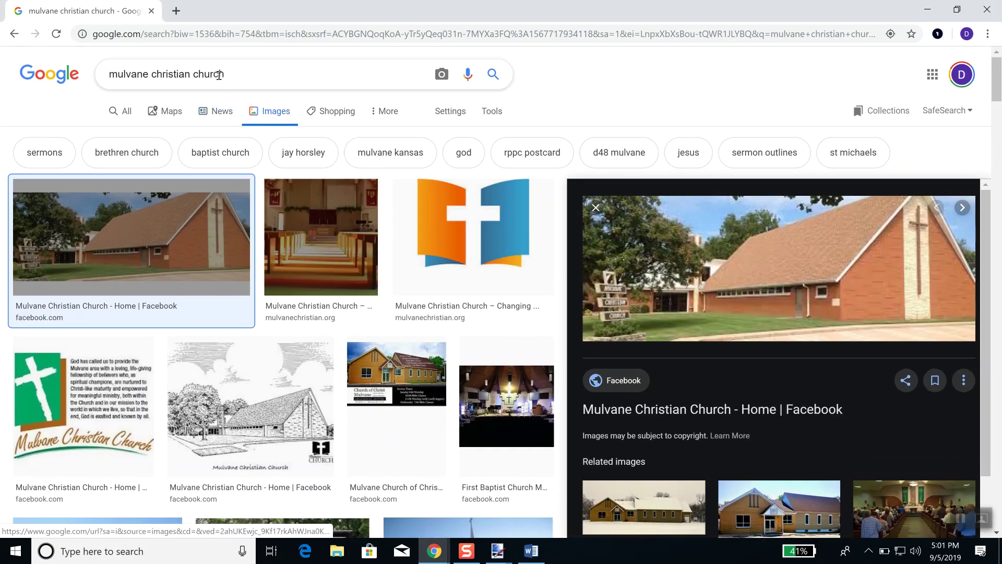
pyautogui.moveTo(225, 74); pyautogui.dragTo(218, 74)
pyautogui.moveTo(51, 68); pyautogui.dragTo(77, 97)
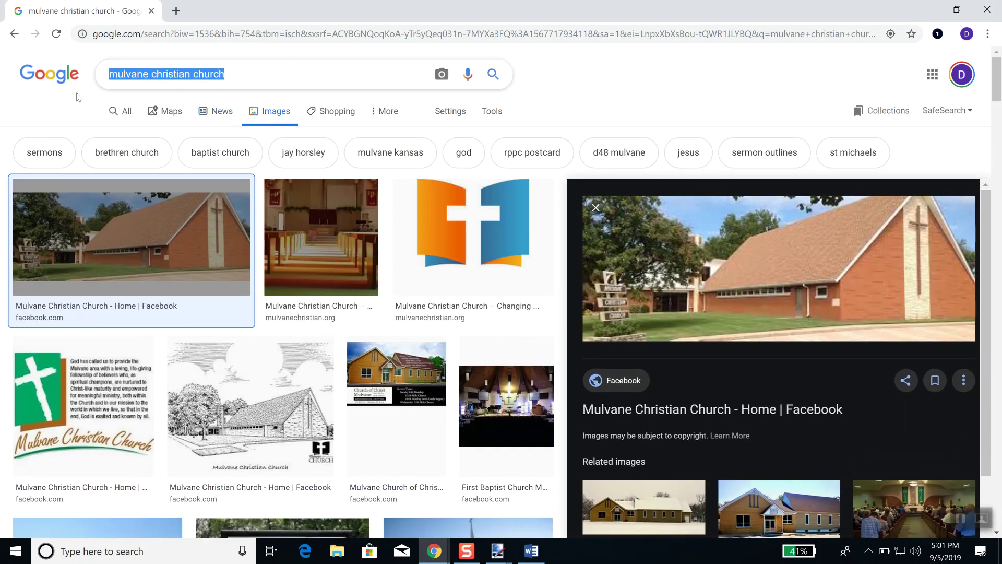
pyautogui.write('church')
pyautogui.press('Return')
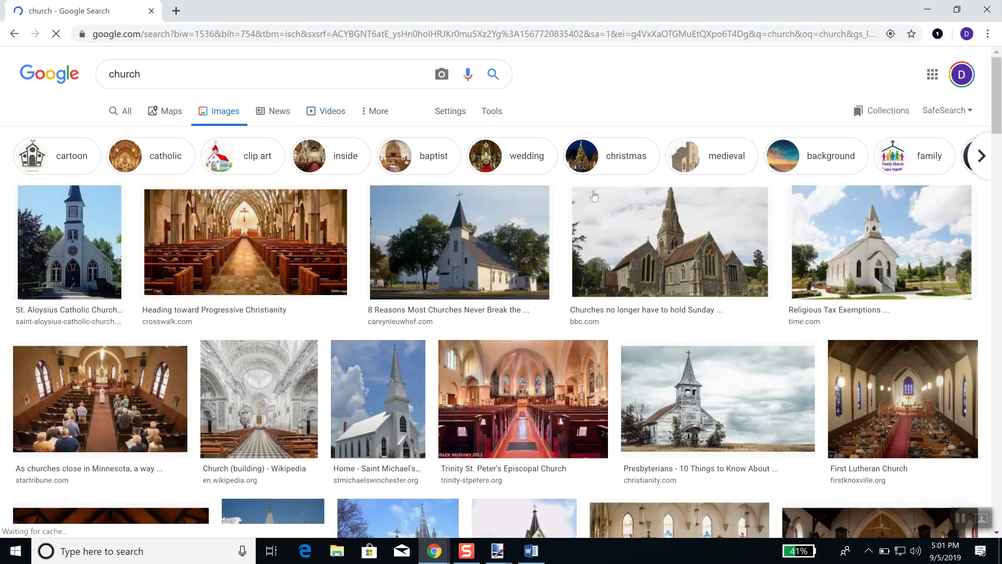
# Open the church pews photo's source article on crosswalk.com.
pyautogui.click(686, 237)
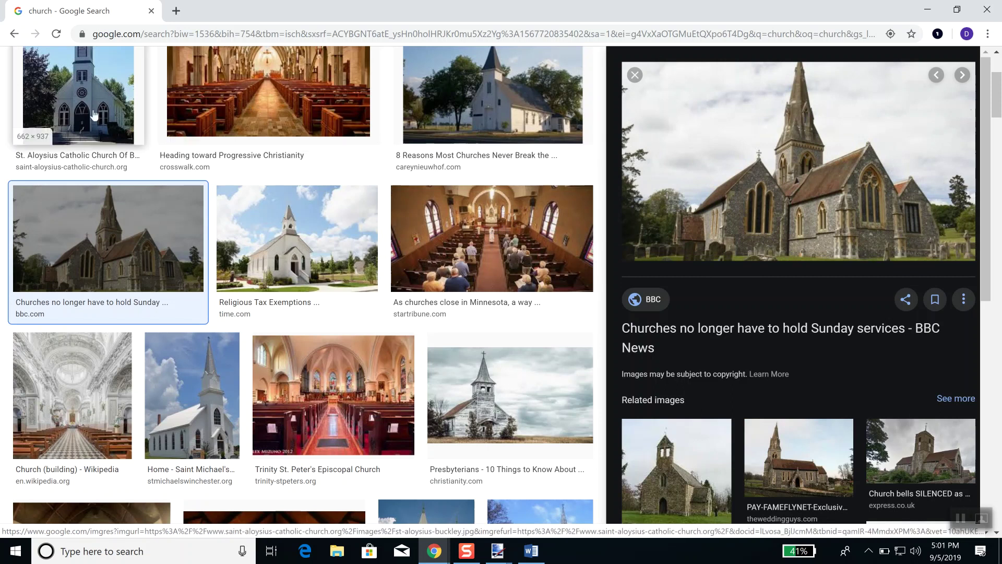
pyautogui.click(280, 115)
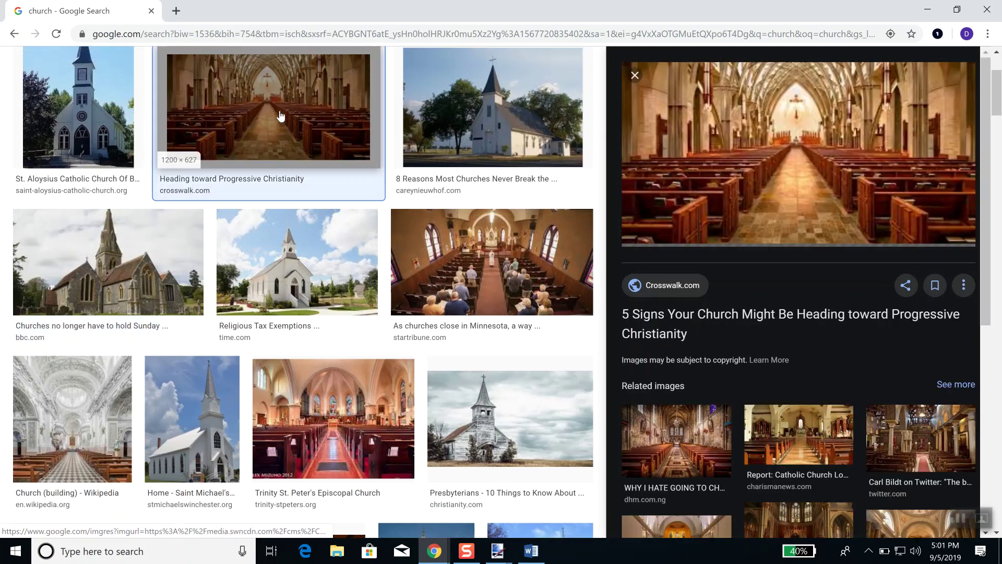
pyautogui.click(735, 169)
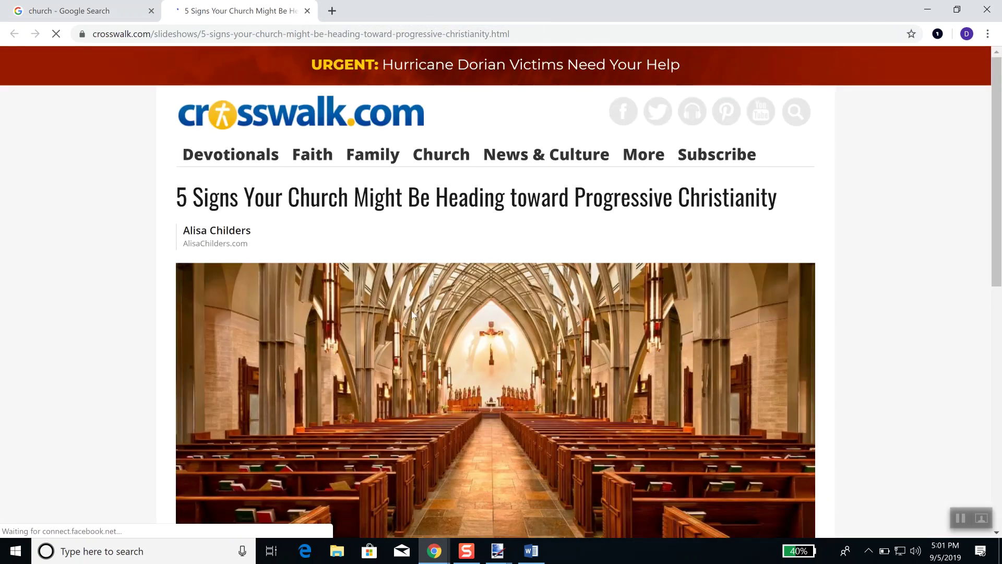
# Copy the church pews photo from the crosswalk.com article.
pyautogui.scroll(-1, 493, 323)
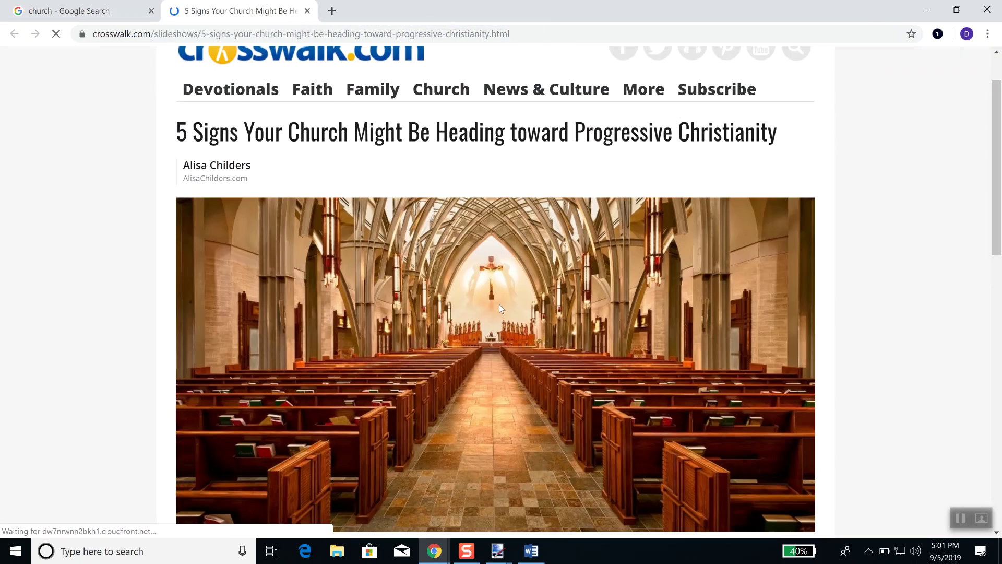
pyautogui.rightClick(465, 298)
pyautogui.click(520, 342)
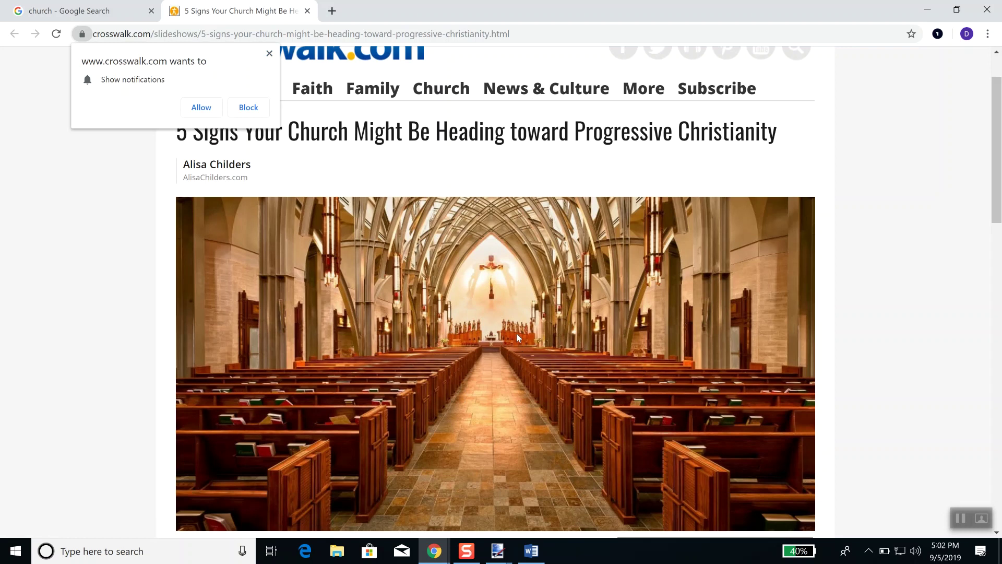
pyautogui.rightClick(516, 335)
pyautogui.click(540, 375)
pyautogui.click(497, 551)
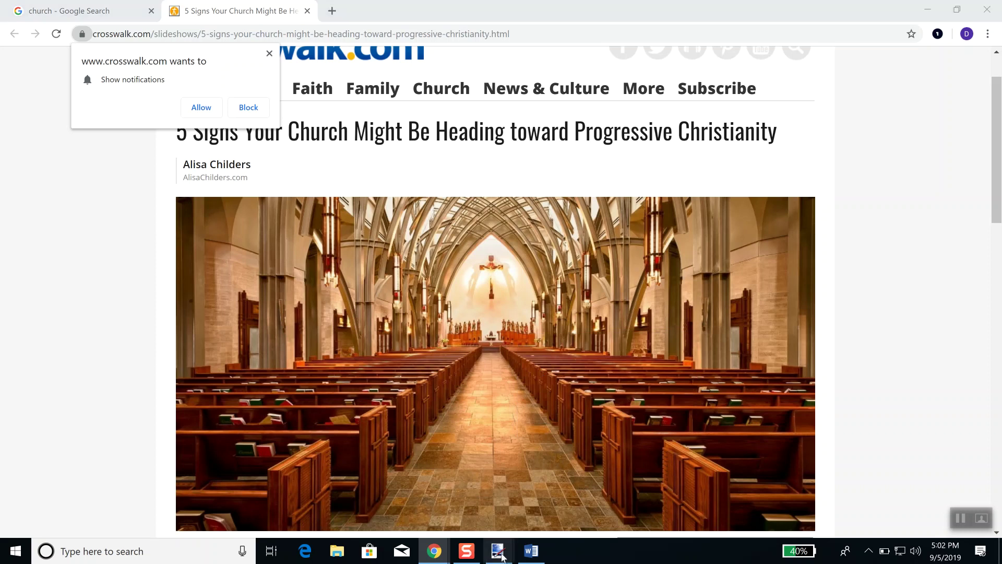
# Paste the pews photo into paint.net as a new 1200 × 627 image, viewed at 100% zoom.
pyautogui.click(663, 503)
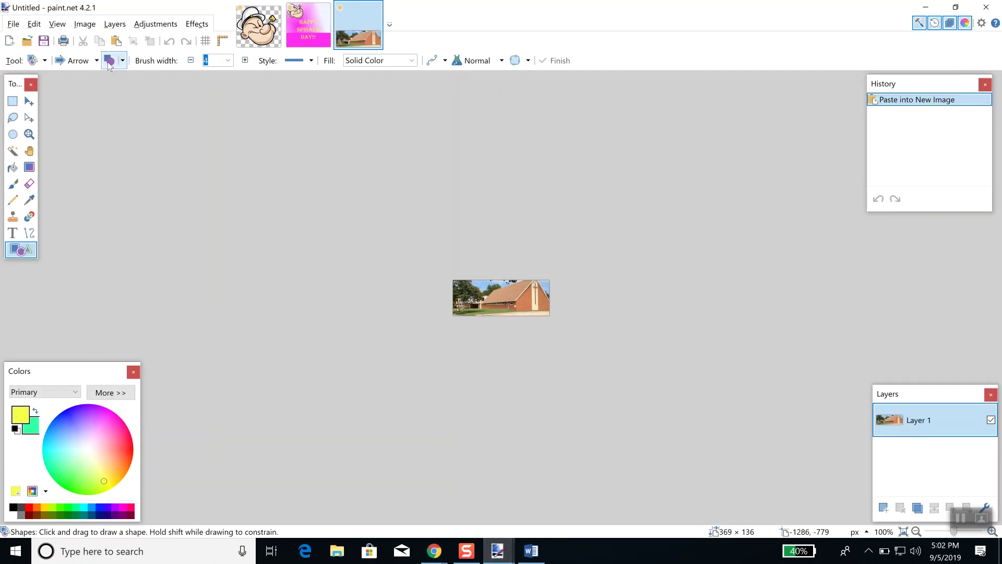
pyautogui.click(40, 25)
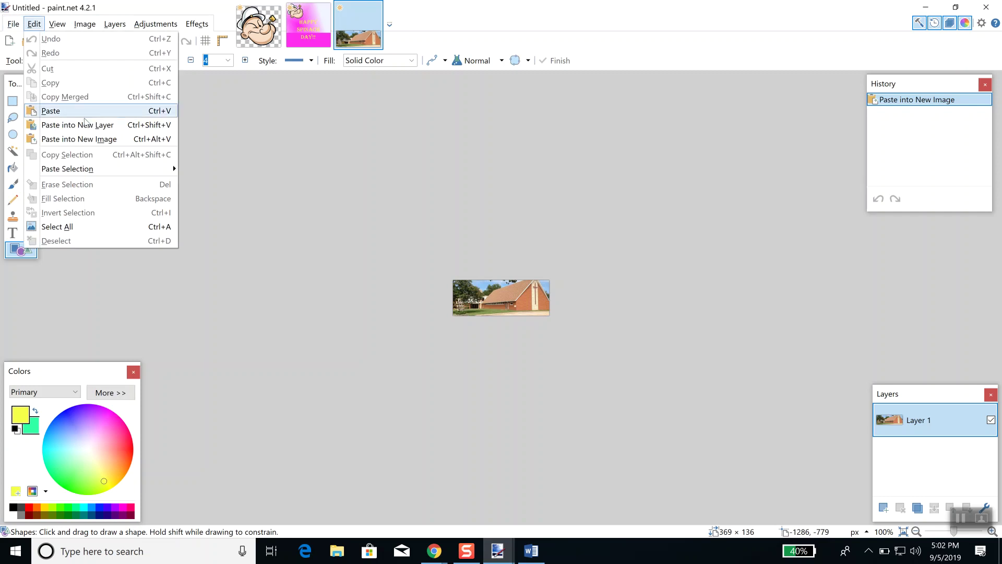
pyautogui.click(85, 136)
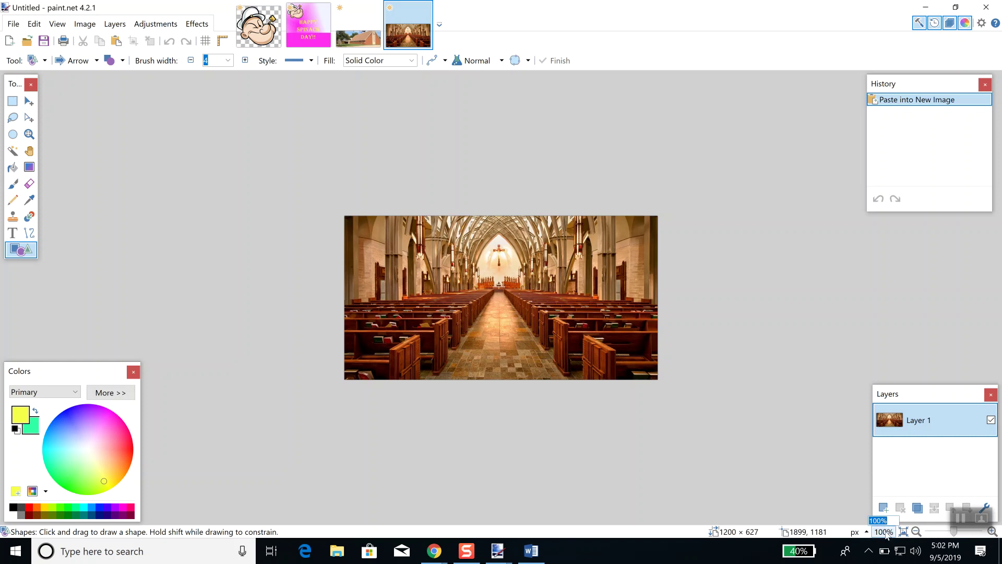
pyautogui.scroll(1, 882, 532)
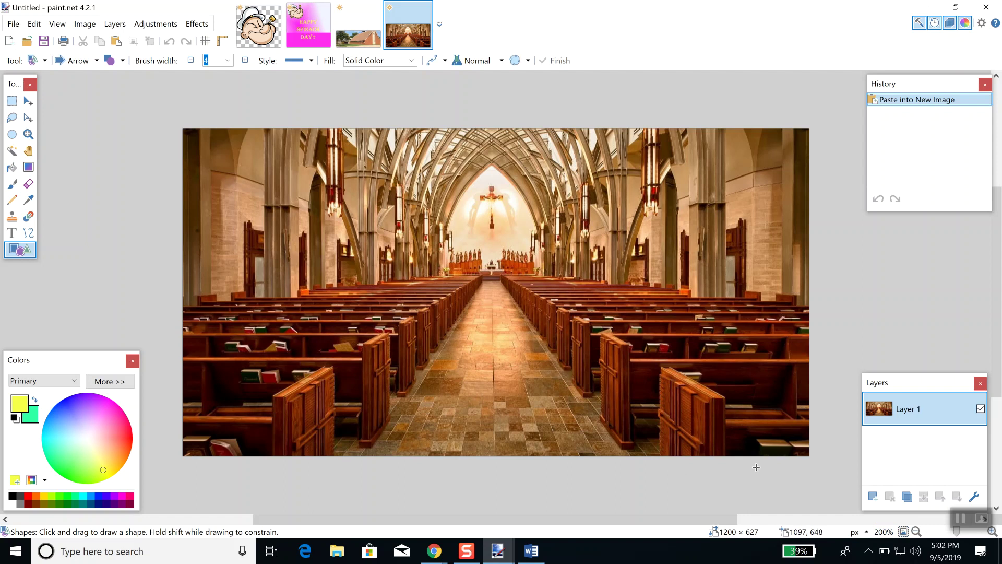
pyautogui.click(890, 533)
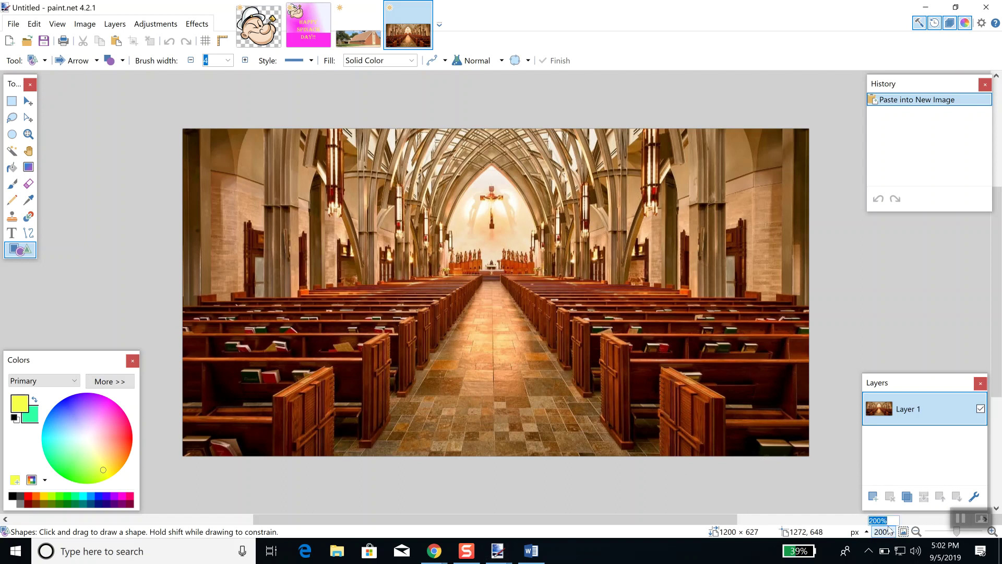
pyautogui.write('100')
pyautogui.press('Return')
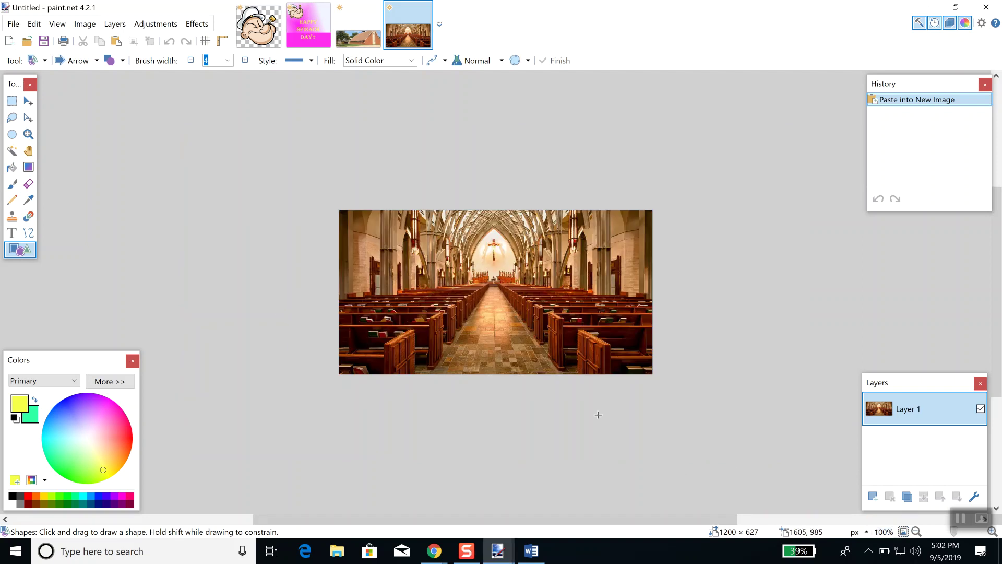
pyautogui.click(85, 24)
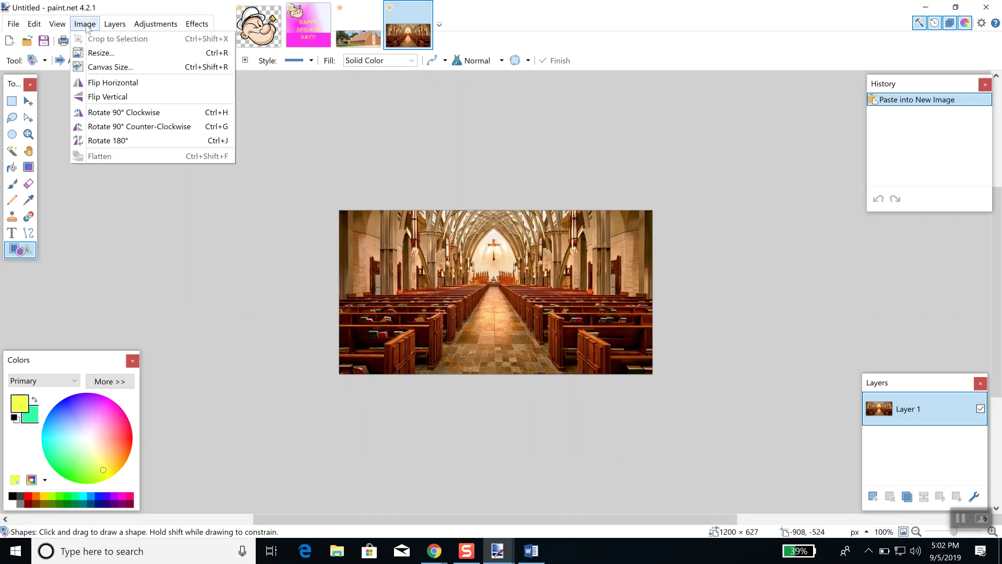
# Resize the church interior to 2400 pixels wide (2400 × 1254), keeping the aspect ratio.
pyautogui.click(97, 54)
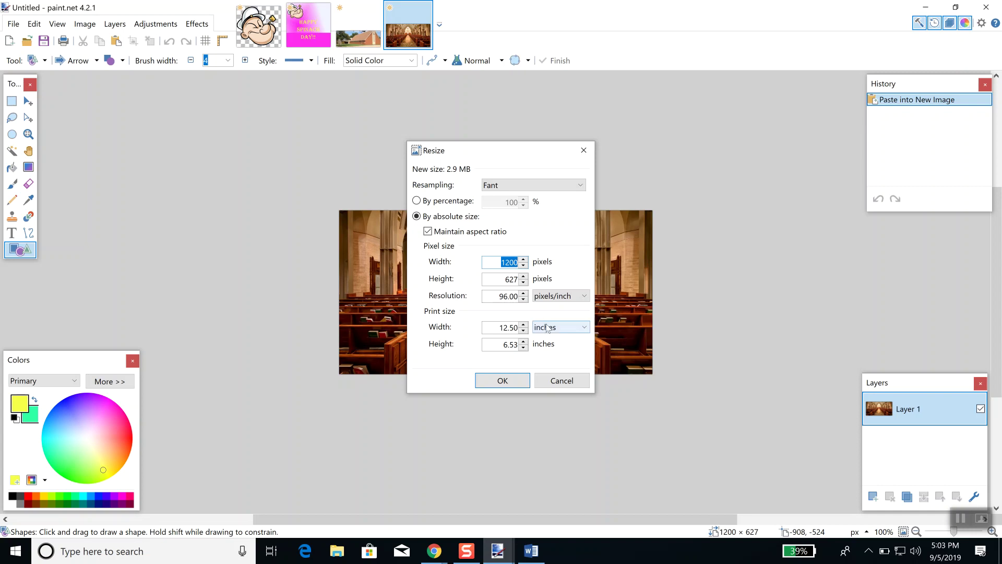
pyautogui.write('2400')
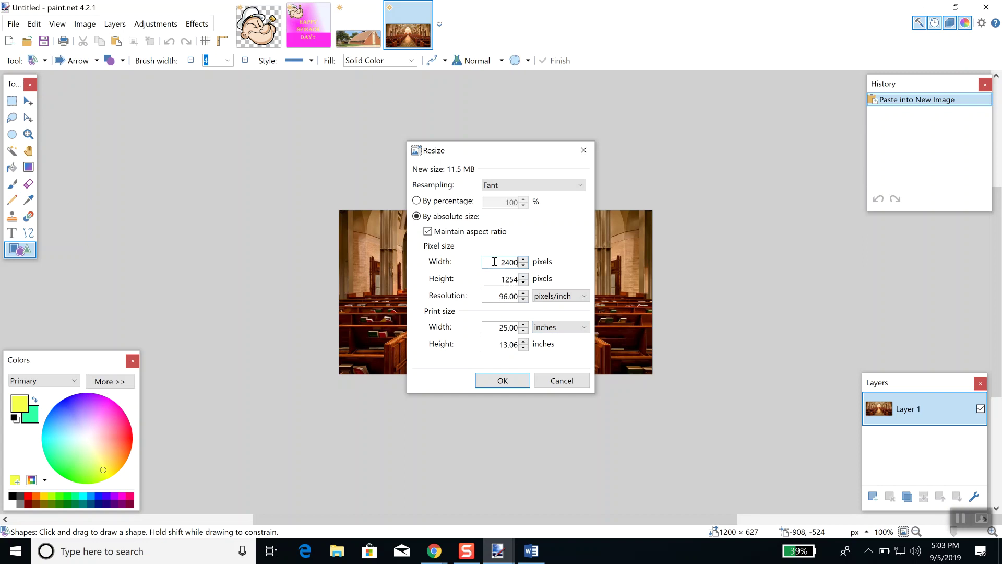
pyautogui.click(499, 381)
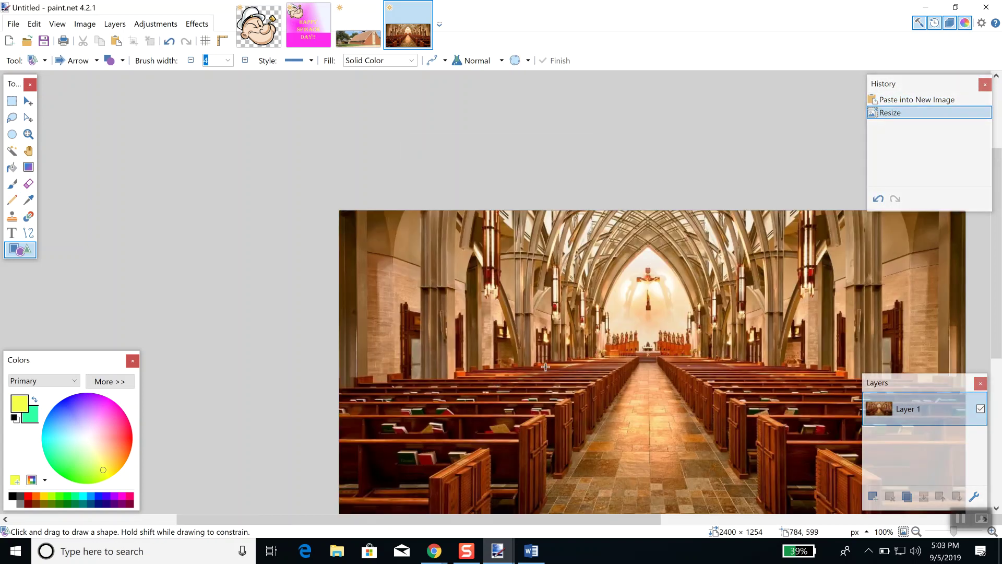
pyautogui.moveTo(613, 525); pyautogui.dragTo(703, 528)
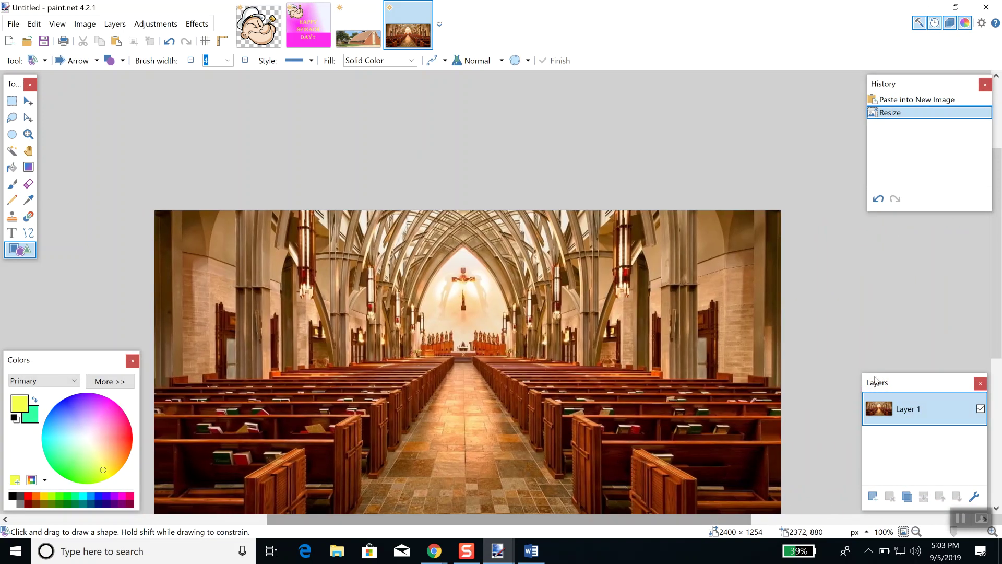
pyautogui.click(997, 152)
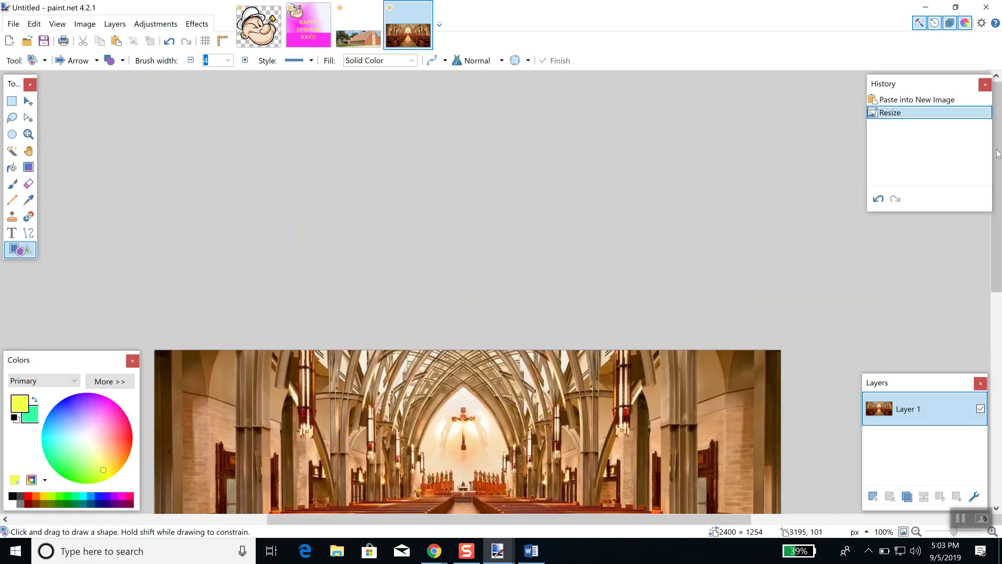
pyautogui.click(995, 306)
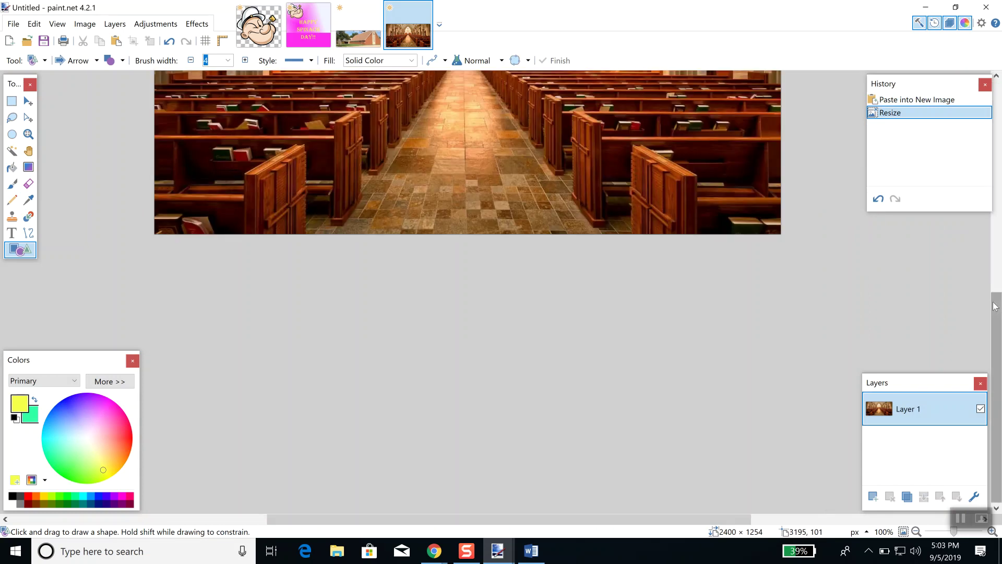
pyautogui.moveTo(997, 297); pyautogui.dragTo(998, 205)
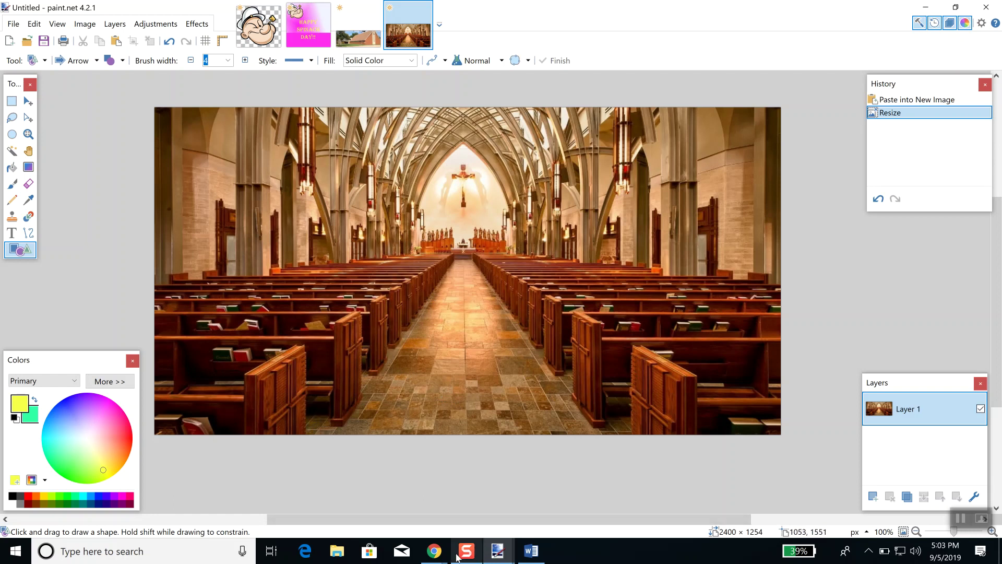
# Close the crosswalk.com tab and search Google Images for 'cartoon man'.
pyautogui.moveTo(434, 552)
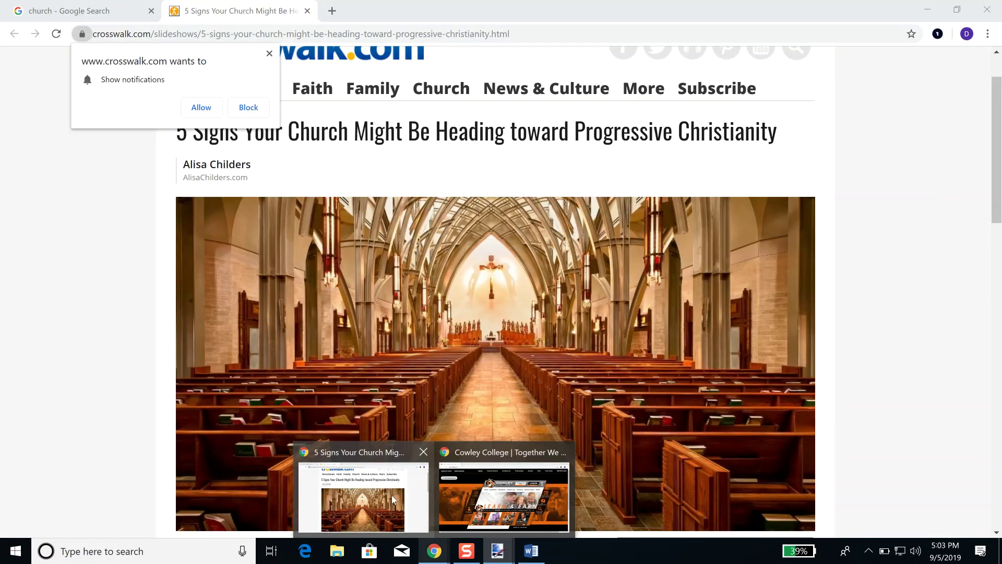
pyautogui.click(395, 499)
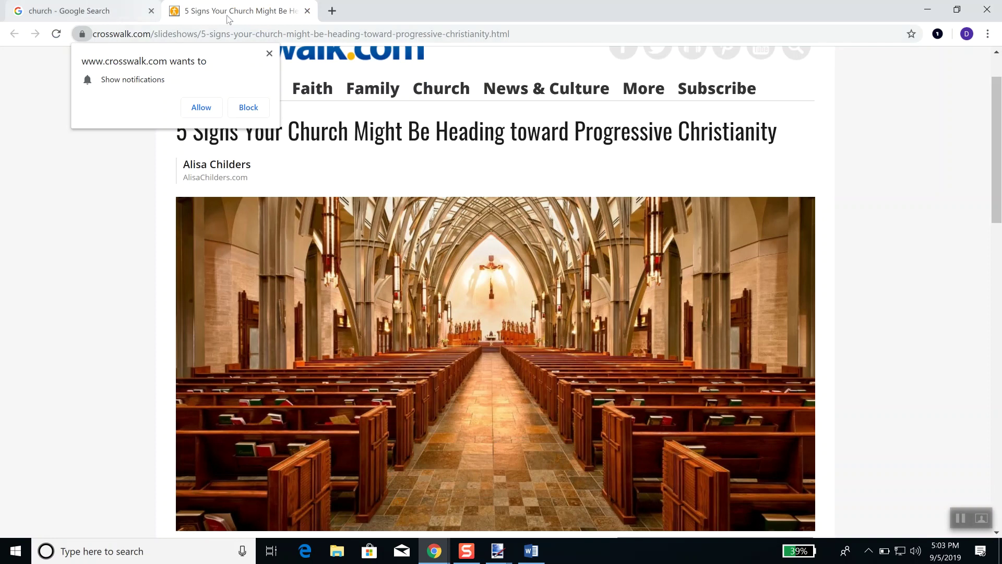
pyautogui.click(306, 11)
pyautogui.scroll(3, 408, 189)
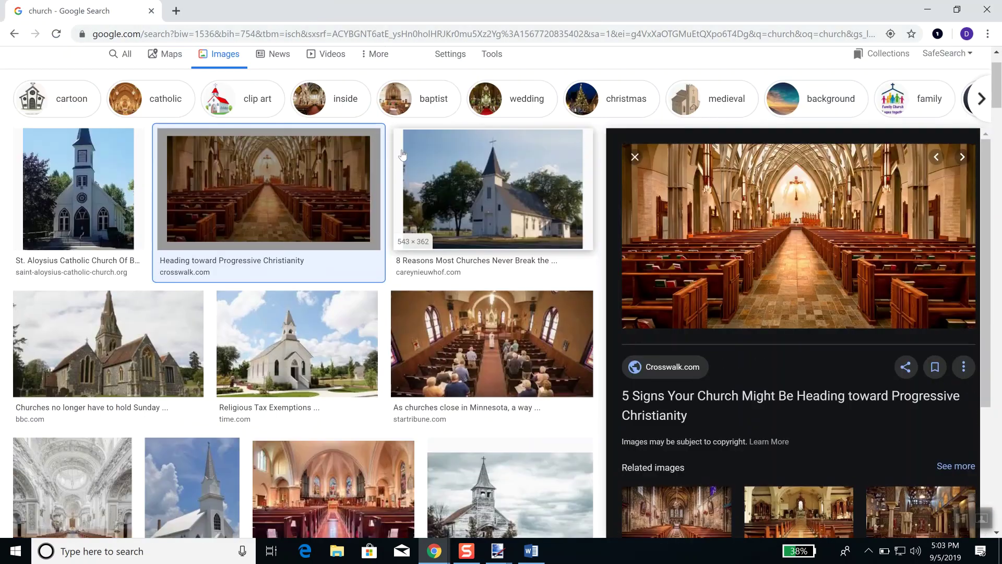
pyautogui.moveTo(202, 71); pyautogui.dragTo(48, 75)
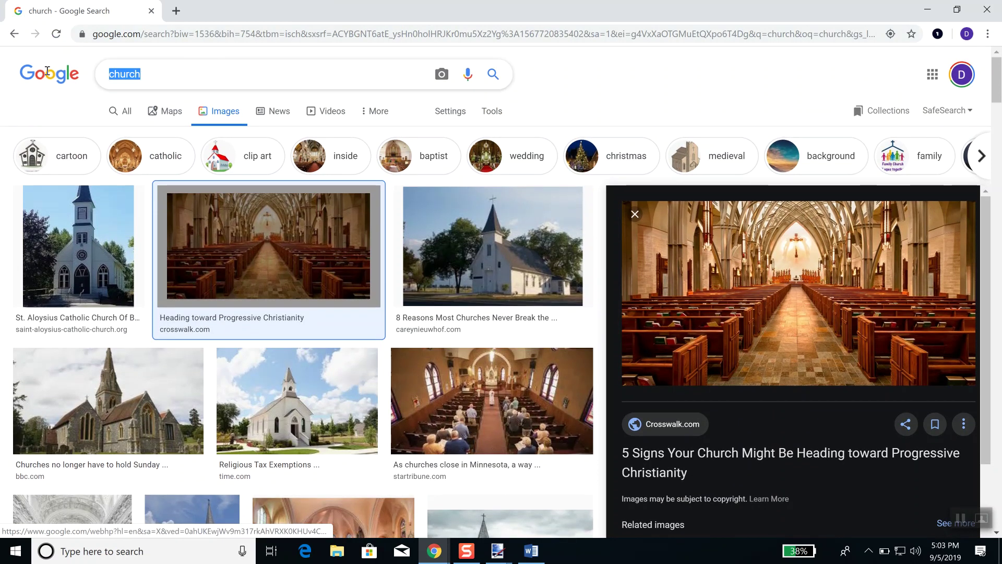
pyautogui.write('ca')
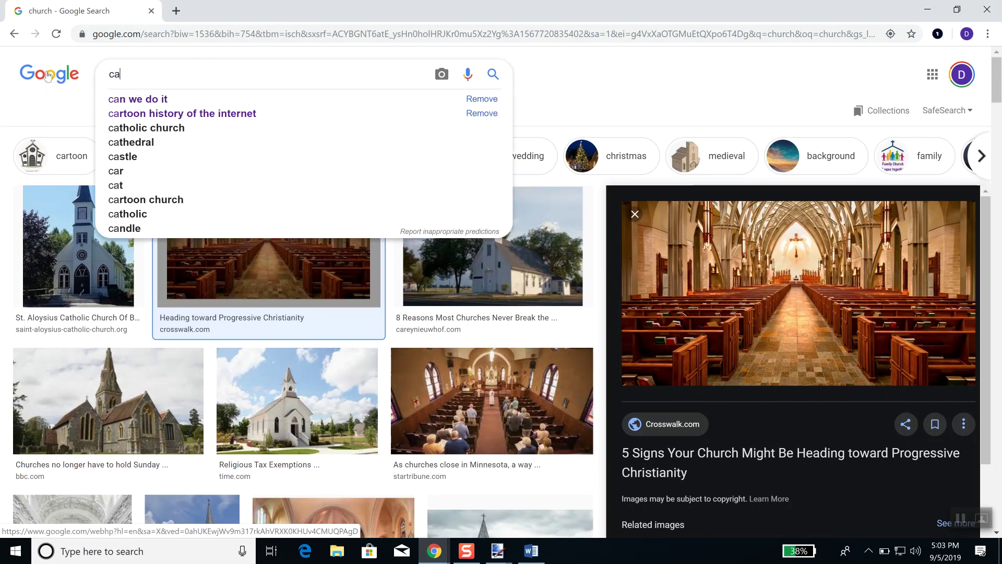
pyautogui.write('rtoon man')
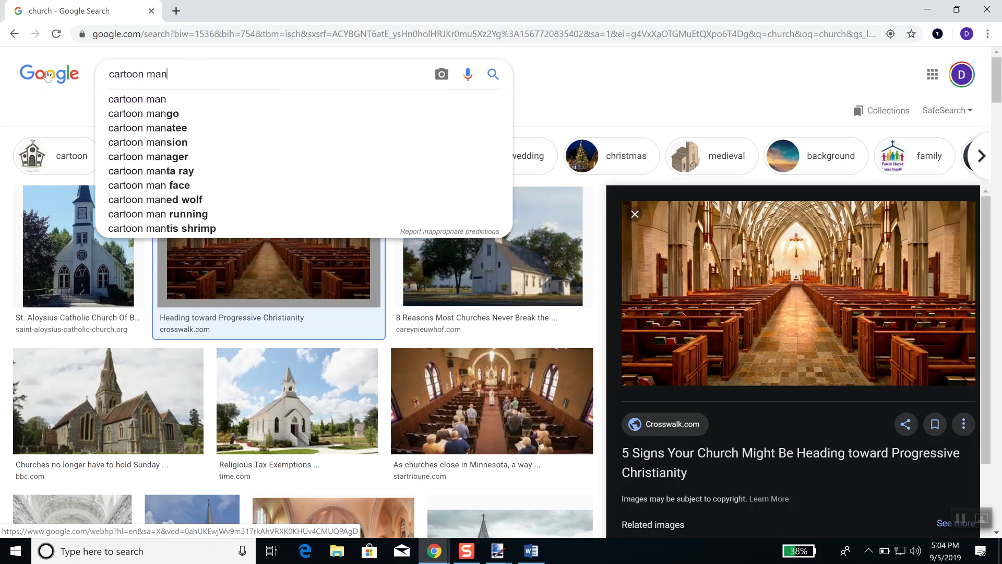
pyautogui.press('Return')
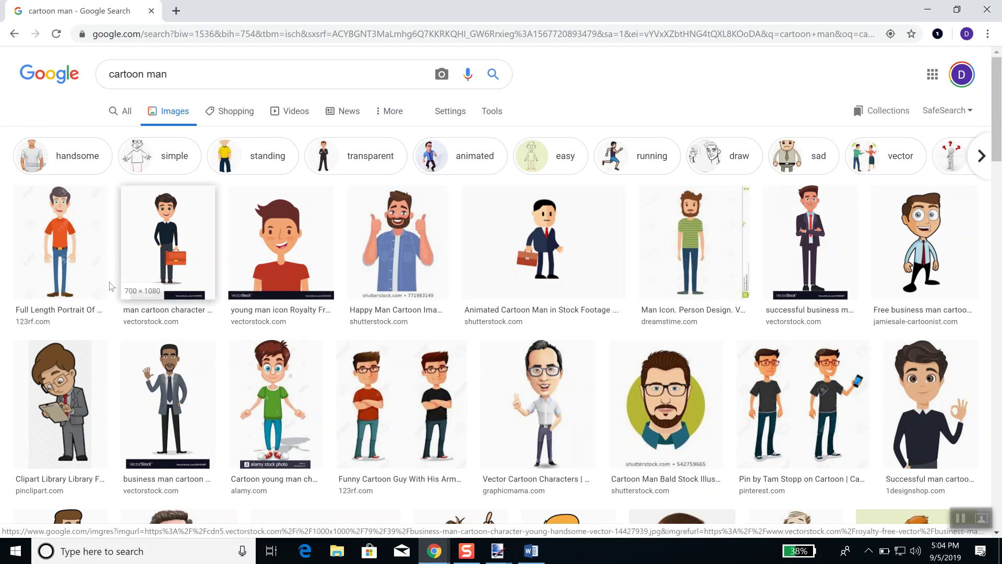
# Preview several cartoon man results, ending on the bearded businessman from Wikimedia Commons.
pyautogui.click(683, 236)
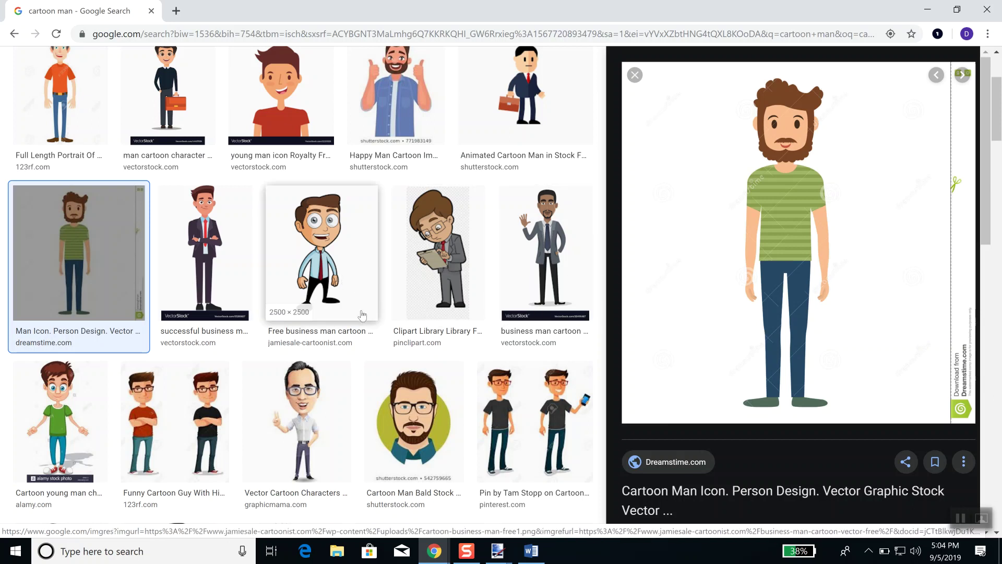
pyautogui.click(330, 432)
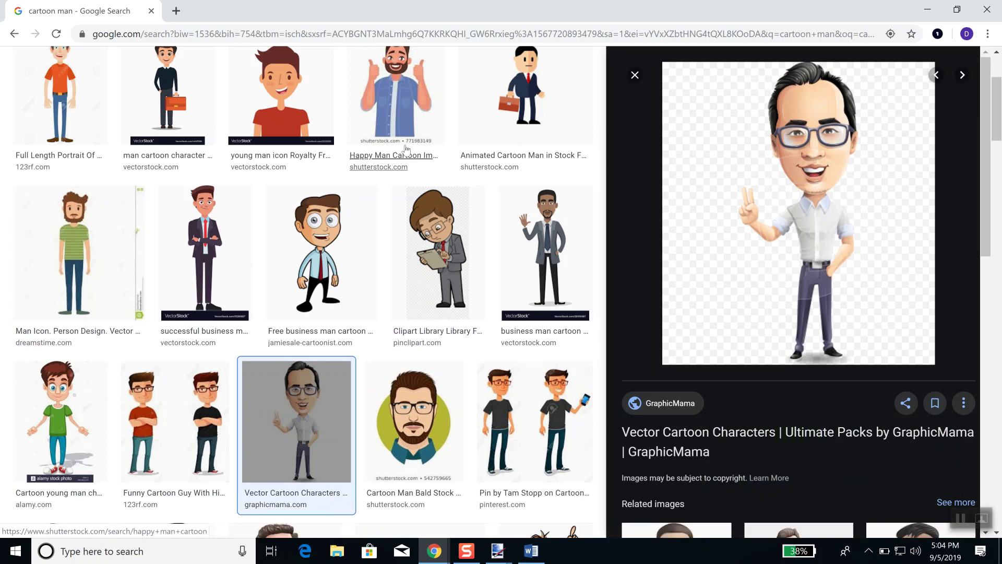
pyautogui.click(503, 116)
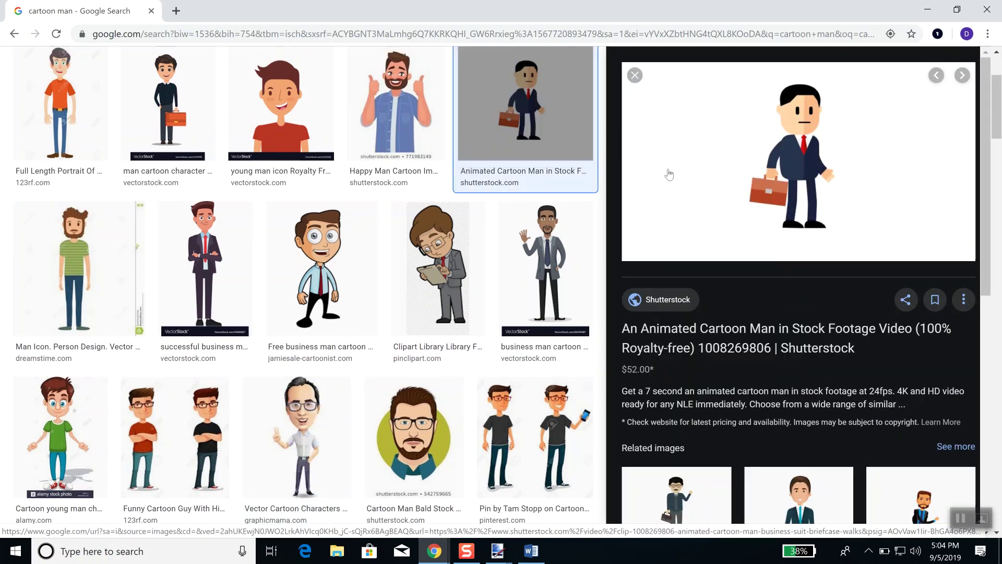
pyautogui.click(175, 115)
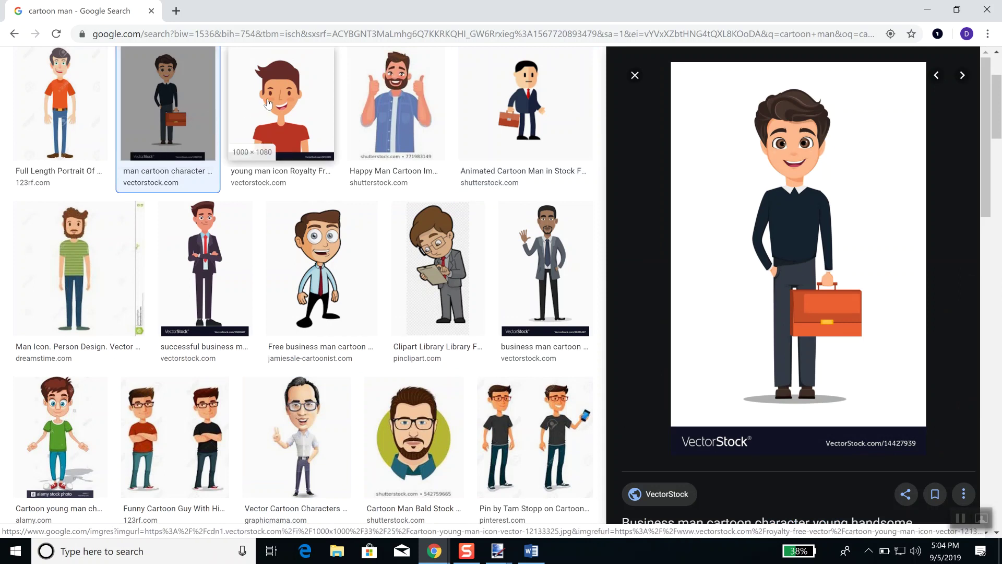
pyautogui.click(264, 104)
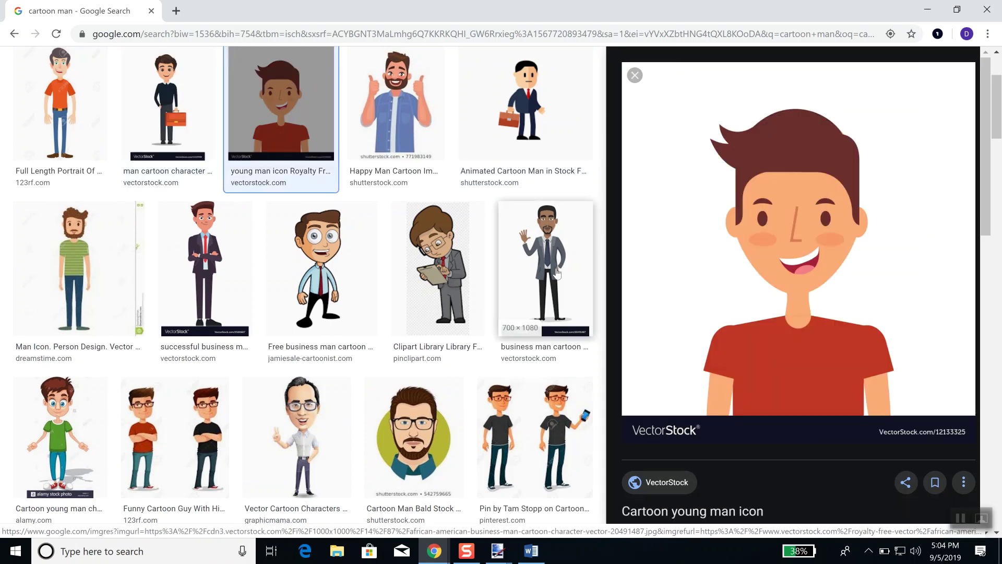
pyautogui.click(330, 420)
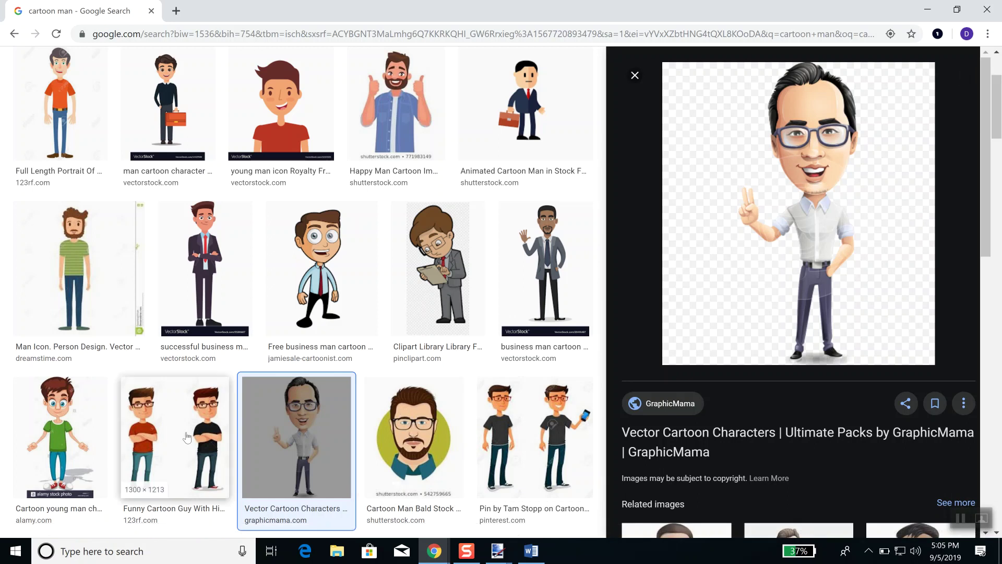
pyautogui.scroll(-3, 194, 439)
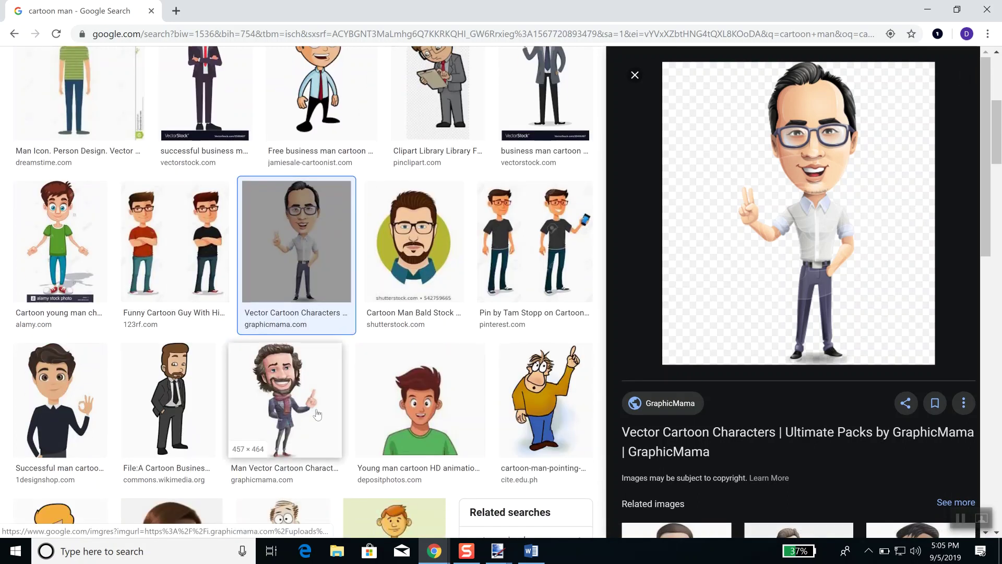
pyautogui.click(309, 412)
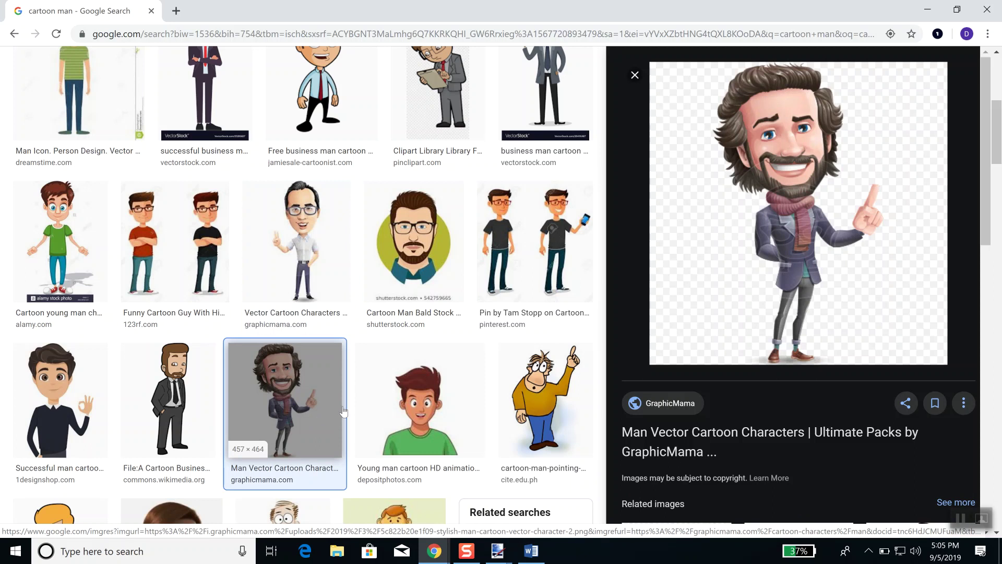
pyautogui.click(412, 407)
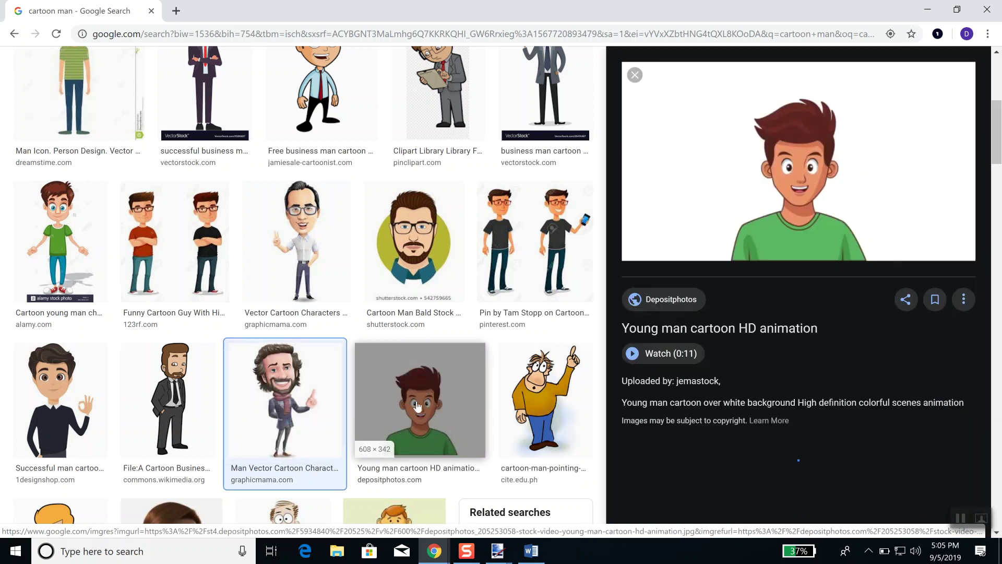
pyautogui.click(527, 403)
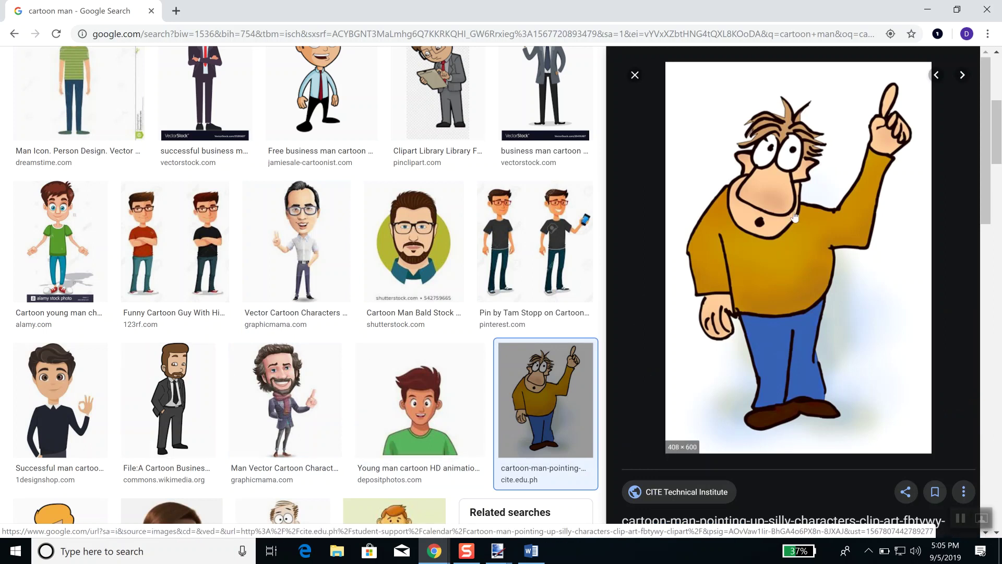
pyautogui.click(147, 401)
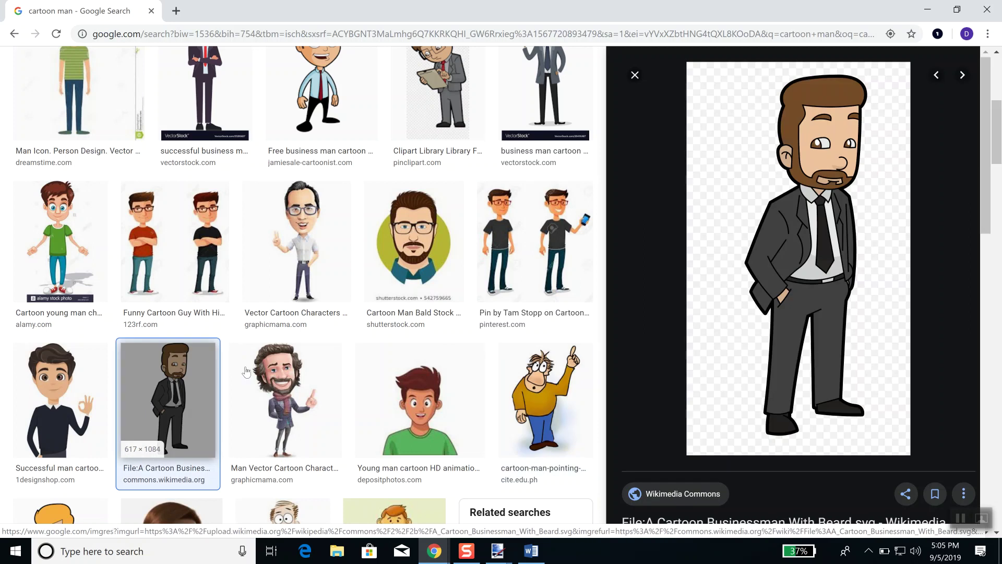
# Copy the cartoon businessman image and bring paint.net back to the front.
pyautogui.rightClick(744, 202)
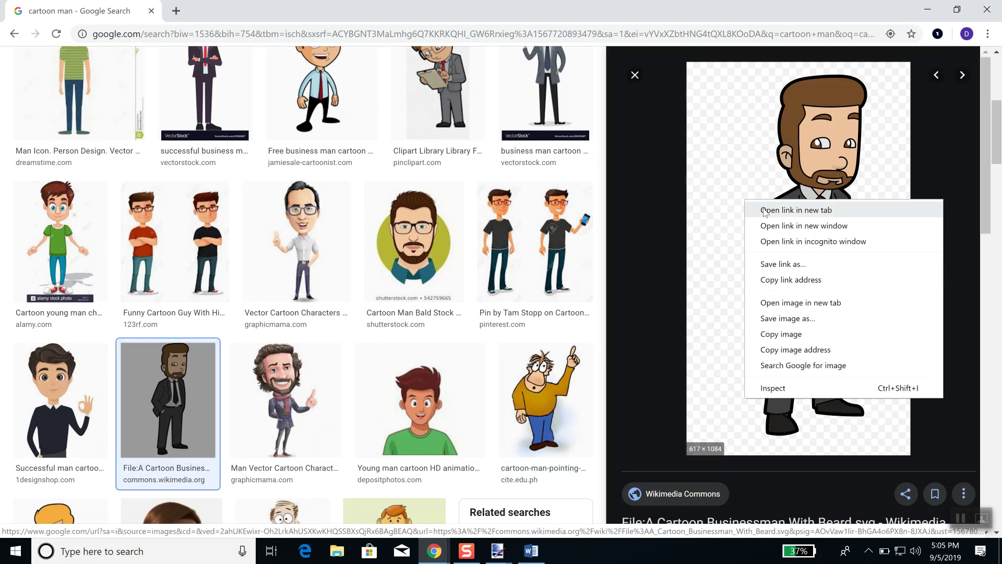
pyautogui.click(785, 335)
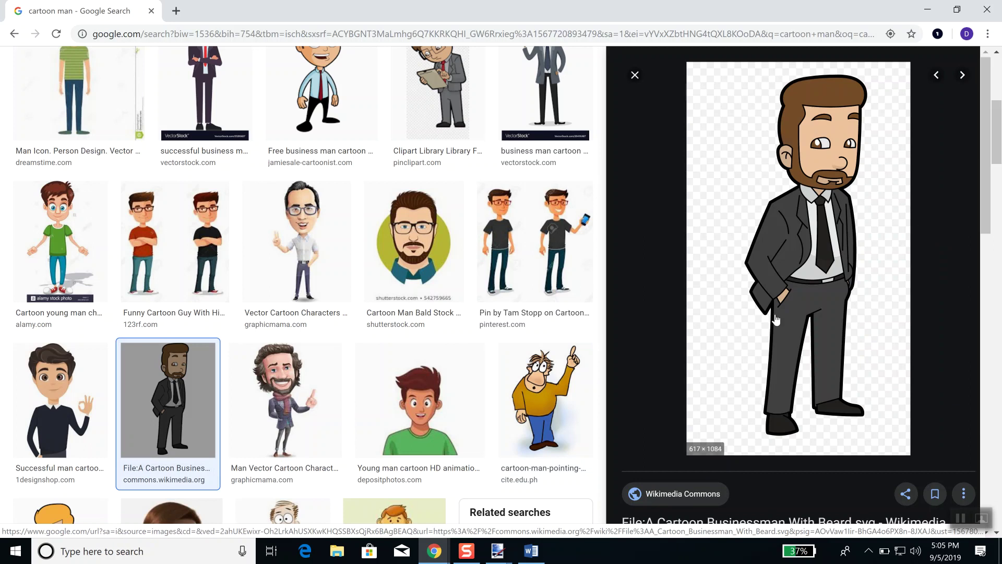
pyautogui.click(496, 549)
pyautogui.click(528, 519)
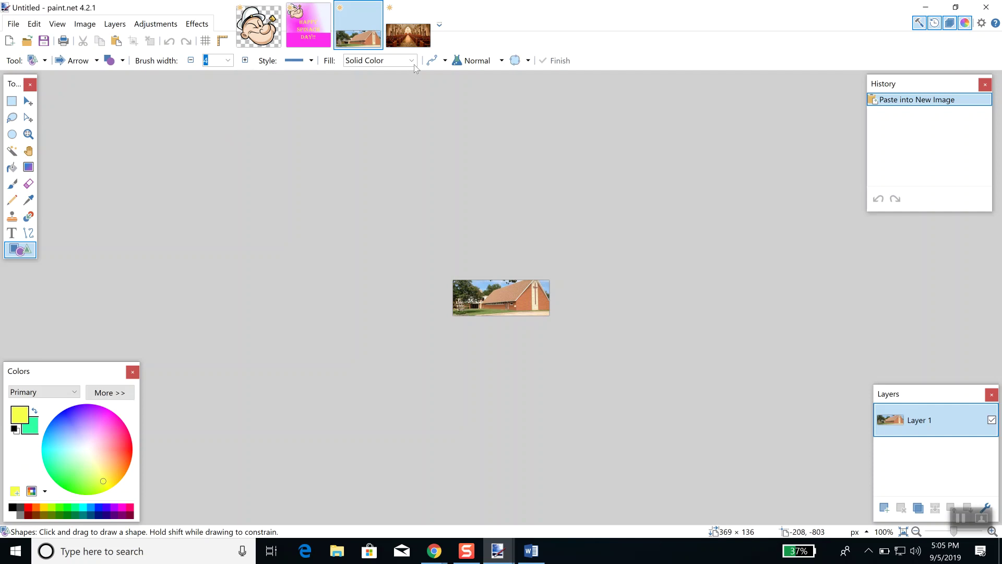
# Paste the cartoon businessman into paint.net as a new 617 × 1084 image.
pyautogui.click(408, 35)
pyautogui.click(34, 24)
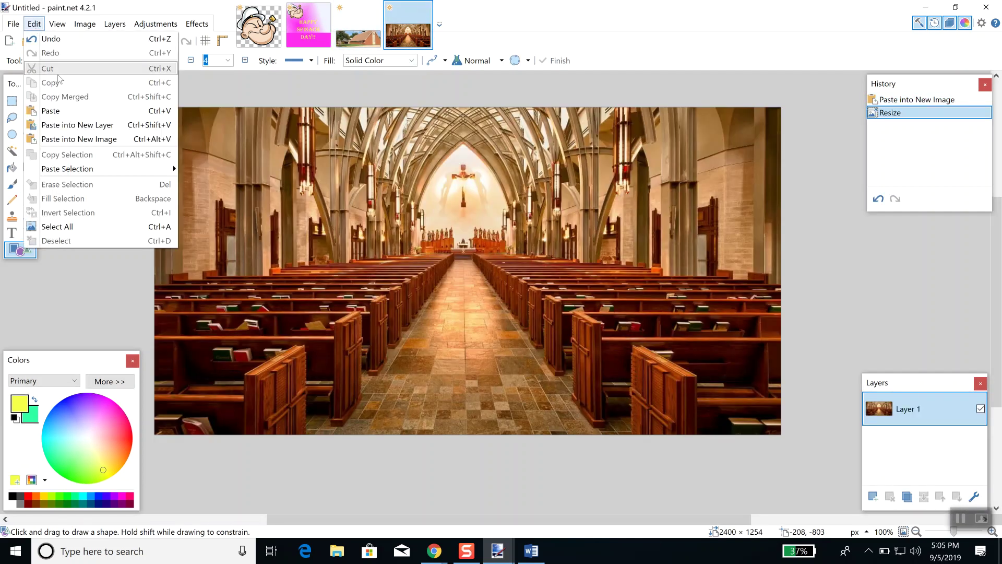
pyautogui.click(79, 139)
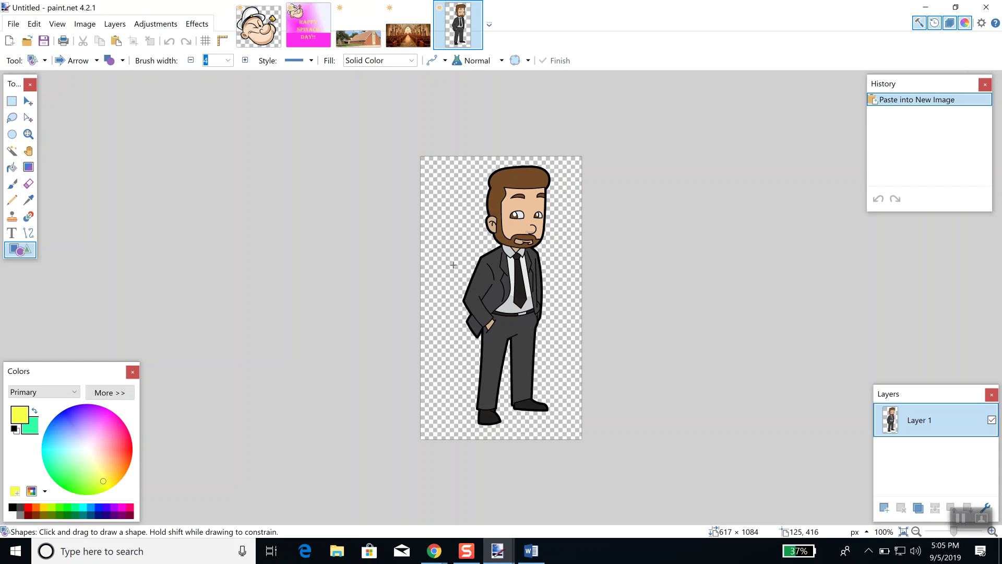
# Select the entire businessman image and copy it.
pyautogui.click(34, 23)
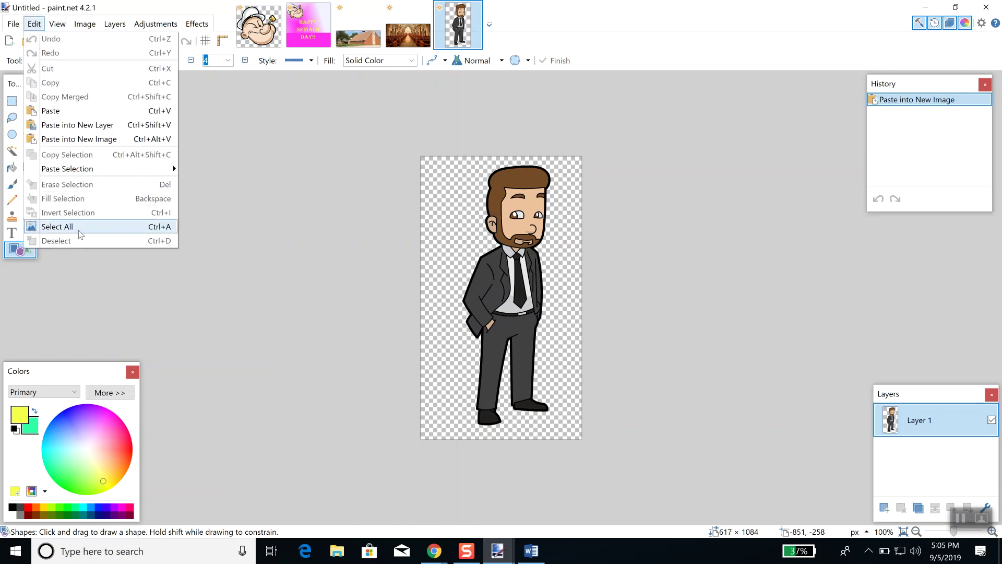
pyautogui.click(78, 227)
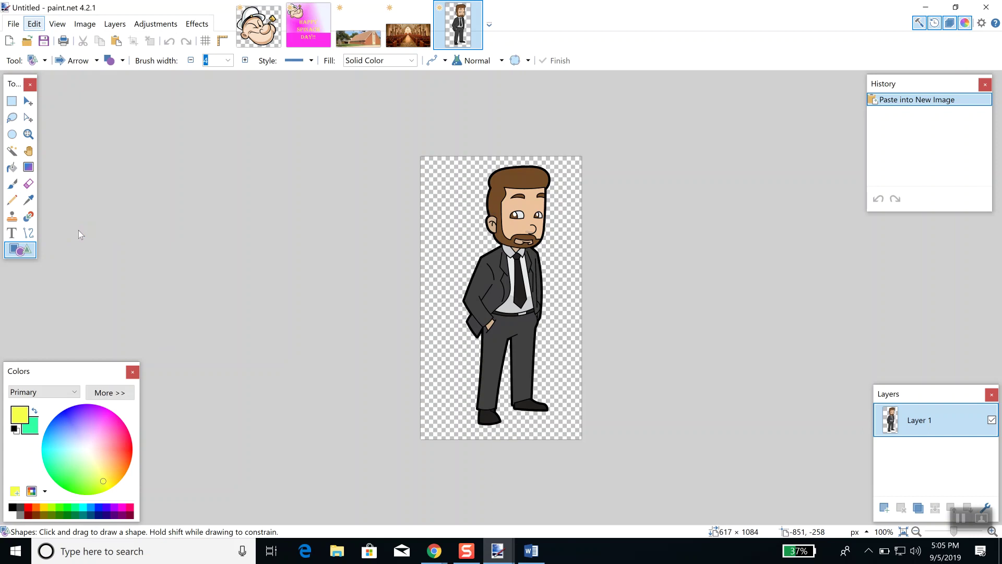
pyautogui.click(35, 24)
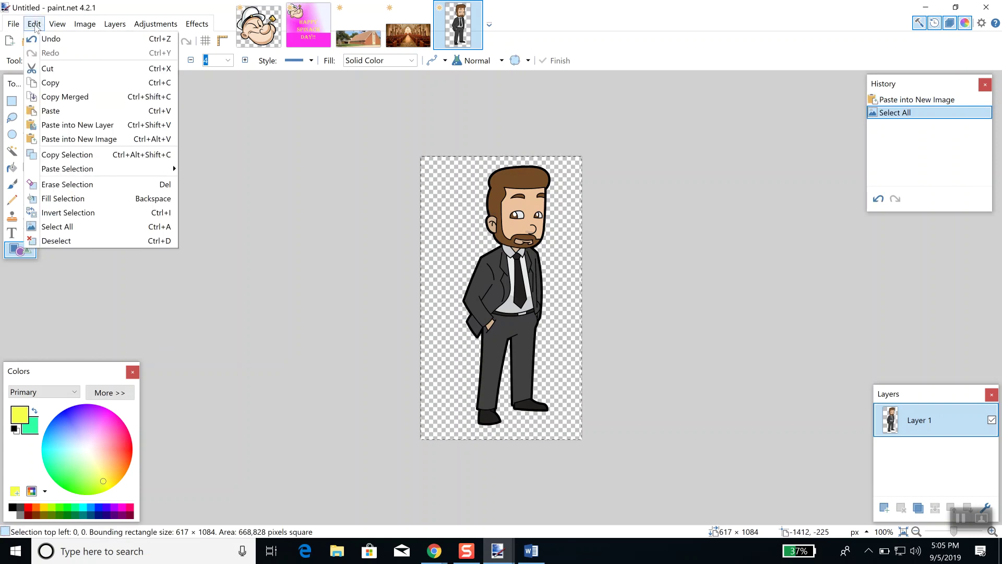
pyautogui.click(56, 86)
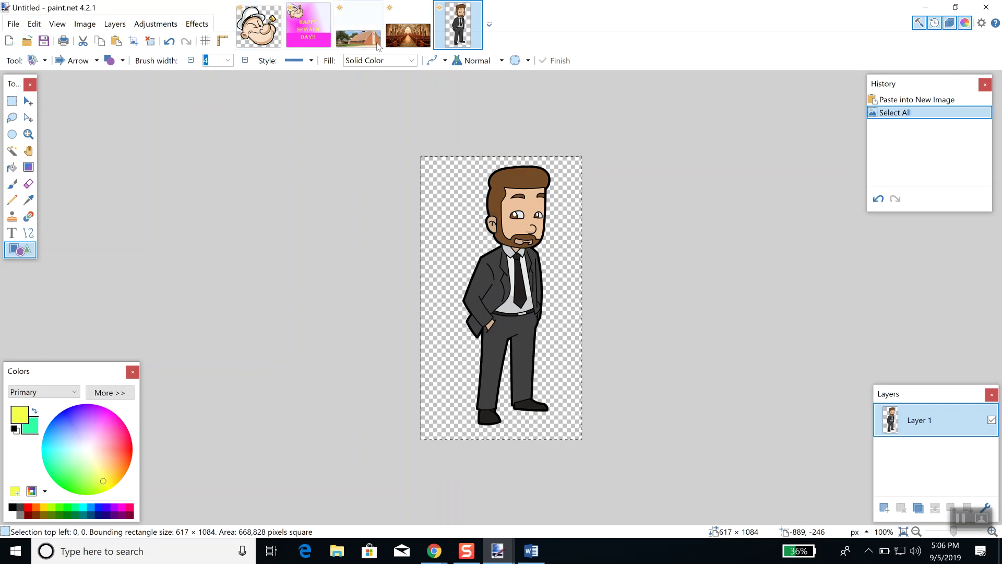
# Paste the businessman onto a new layer of the church photo and drag him into the centre aisle.
pyautogui.click(393, 43)
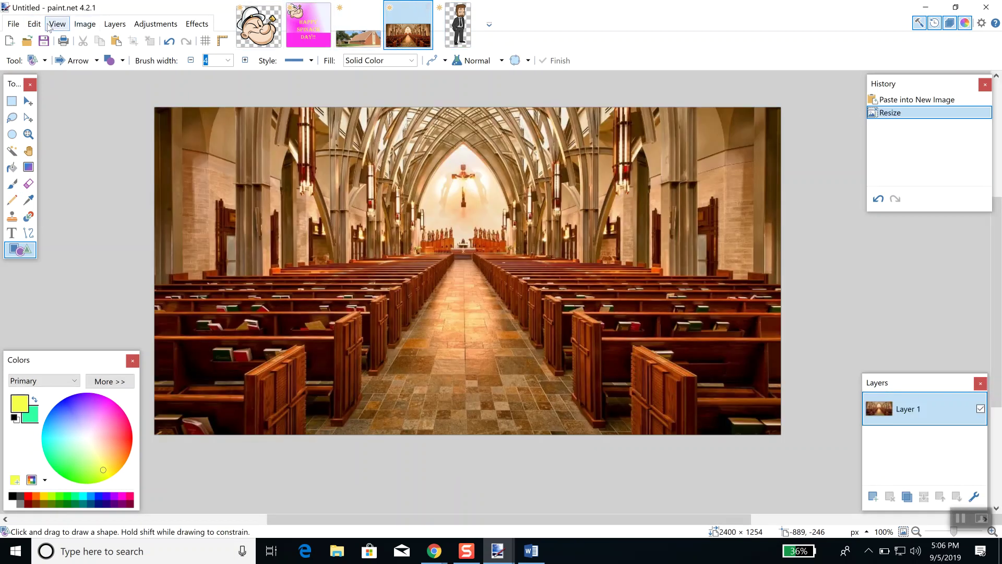
pyautogui.click(34, 23)
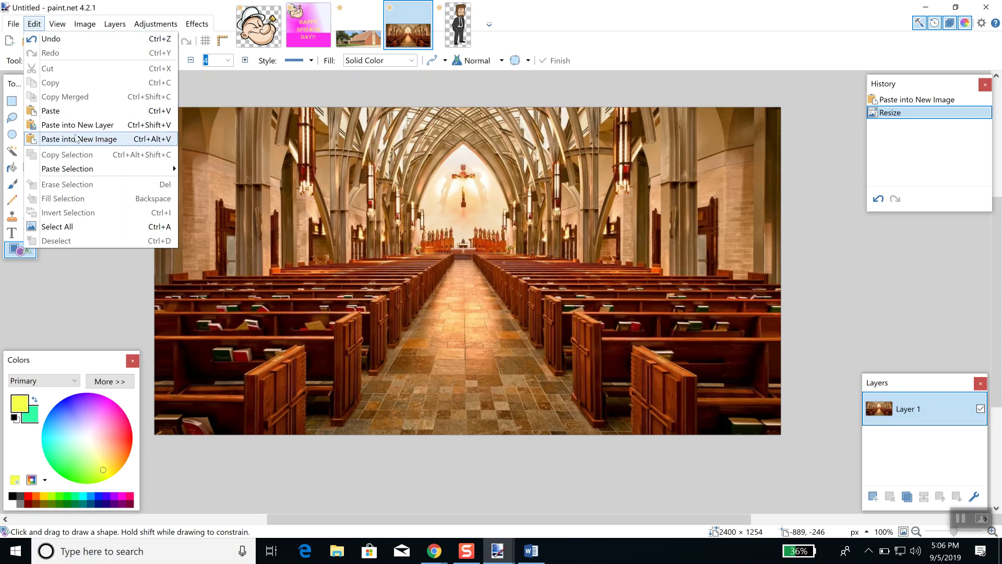
pyautogui.click(78, 130)
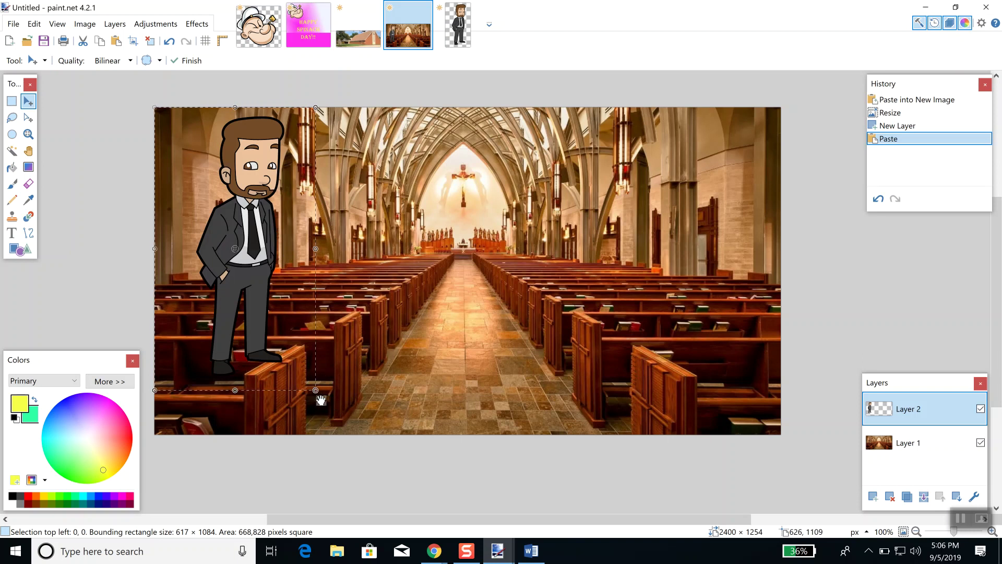
pyautogui.moveTo(315, 391); pyautogui.dragTo(492, 405)
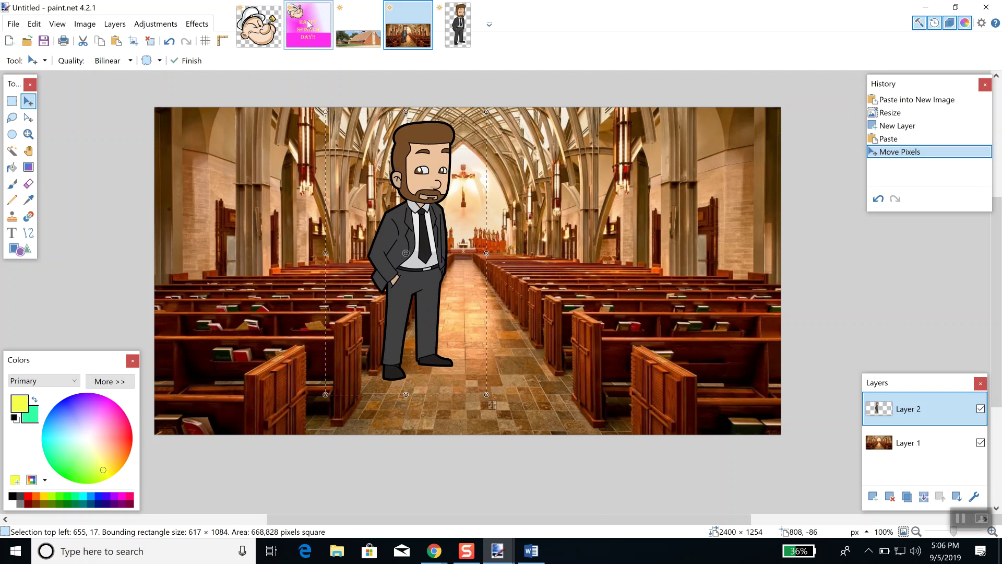
pyautogui.click(259, 32)
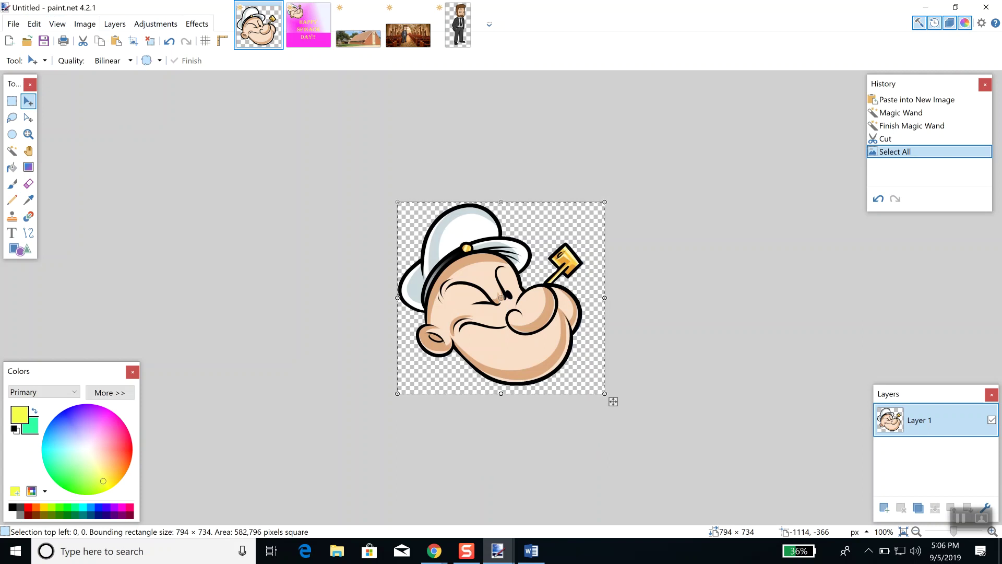
pyautogui.click(426, 39)
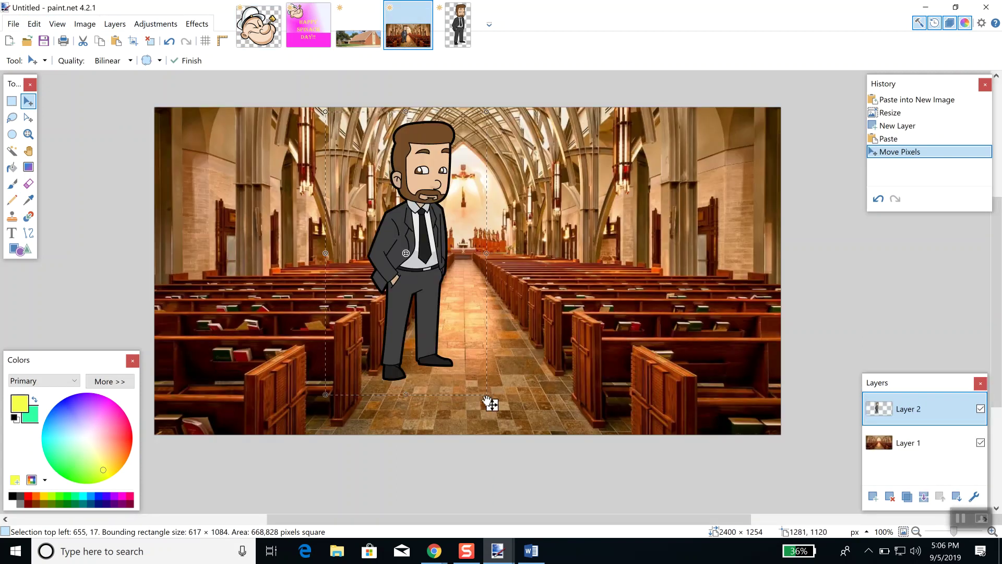
# Shrink the pasted businessman in the church aisle to 331 × 648 pixels, then switch to his own image.
pyautogui.moveTo(485, 399); pyautogui.dragTo(462, 398)
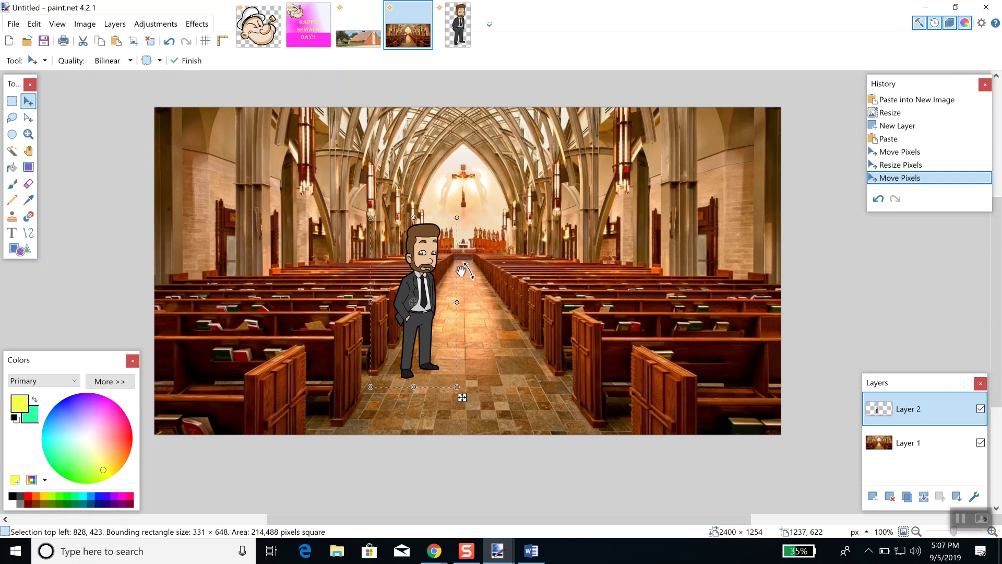
pyautogui.hotkey('ctrl', 'Tab')
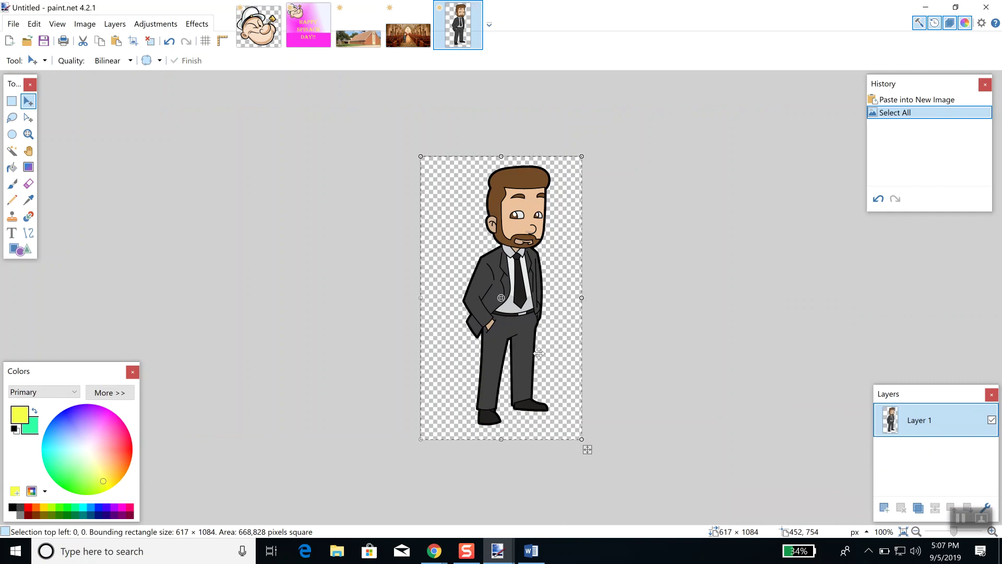
# Select all of the standalone cartoon businessman image, ready to copy it.
pyautogui.click(34, 24)
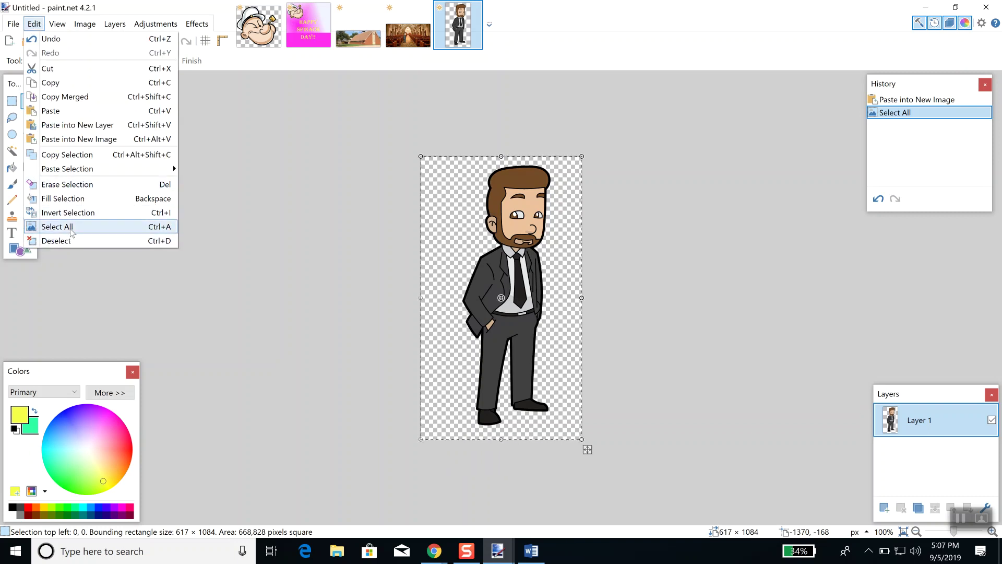
pyautogui.click(71, 229)
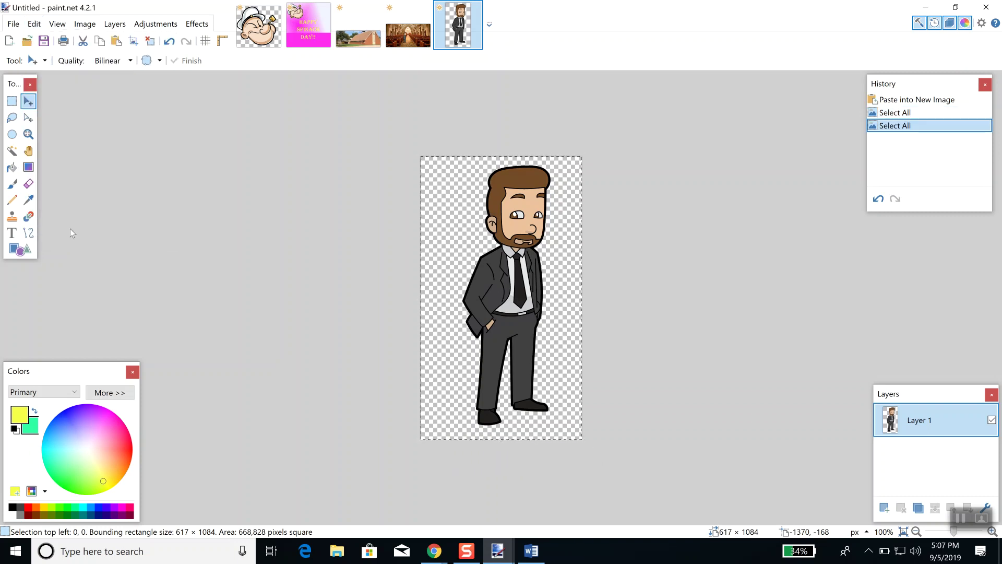
pyautogui.click(35, 24)
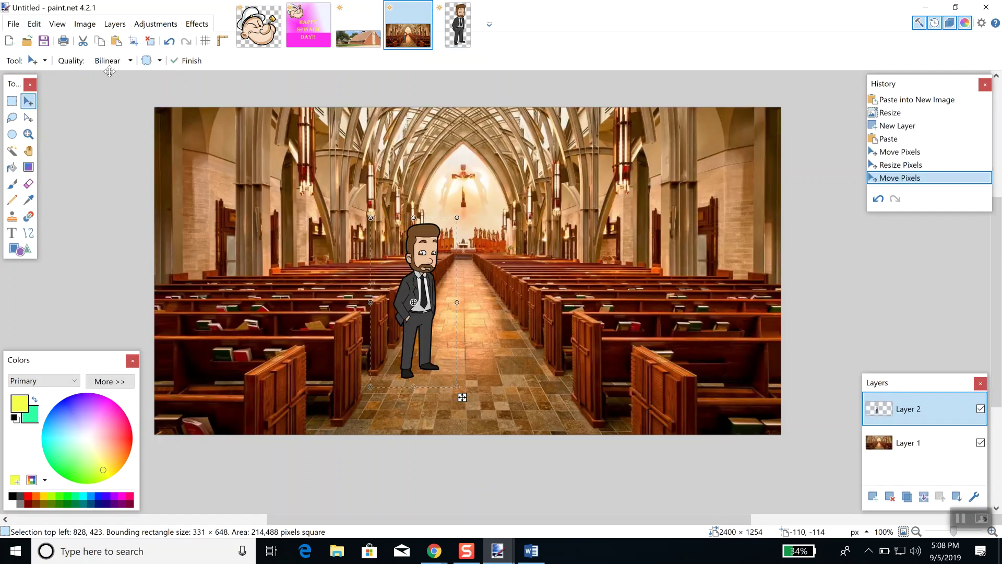
# Open the Edit menu on the church picture holding the 331 × 648 businessman.
pyautogui.click(34, 23)
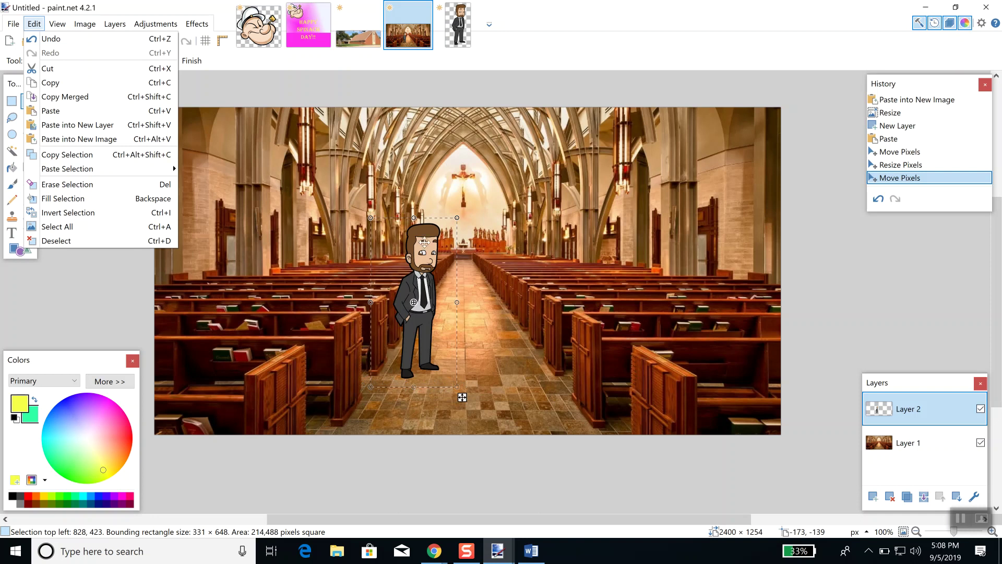
pyautogui.click(610, 46)
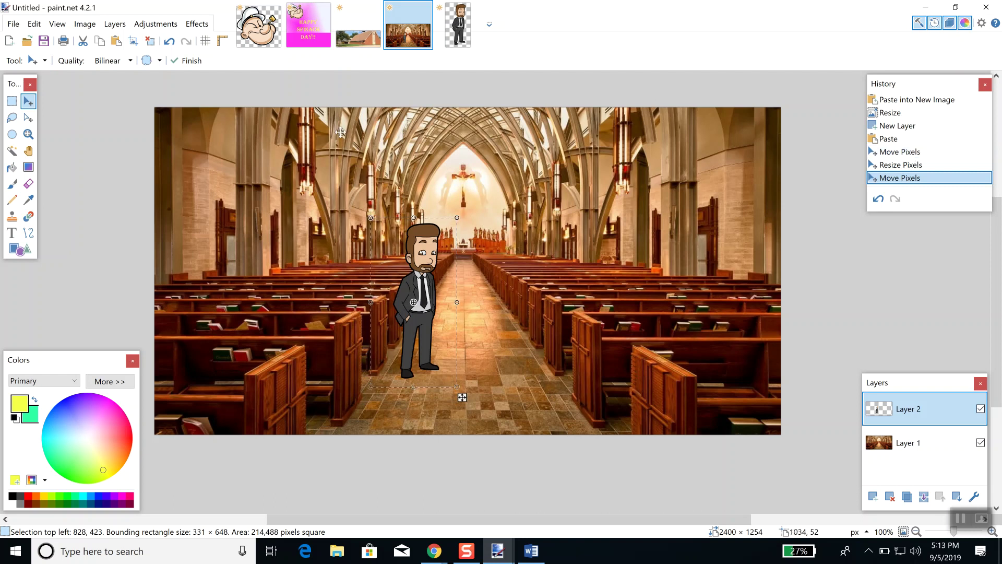
pyautogui.click(34, 24)
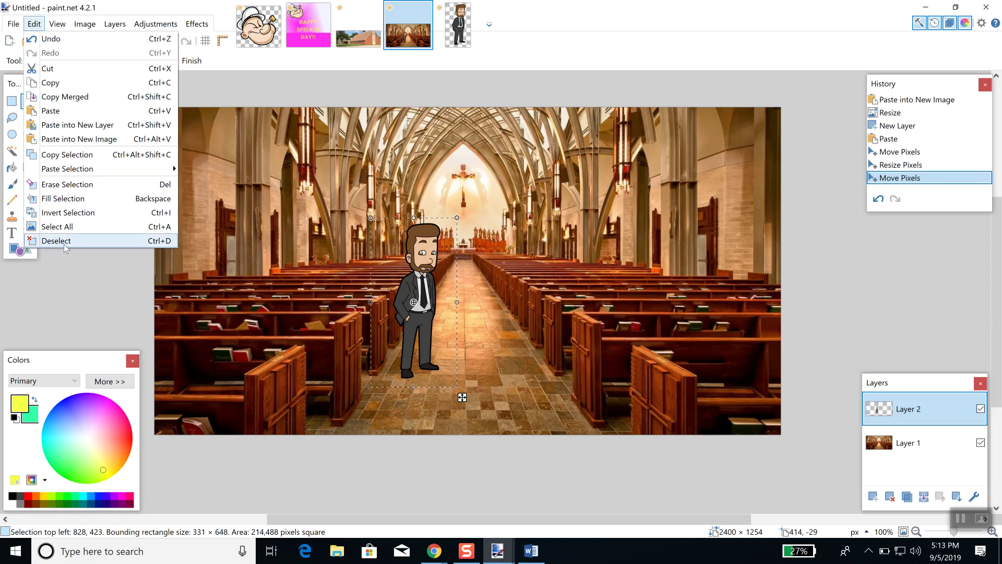
# Finish placing the figure, then activate Layer 1 and return to Layer 2.
pyautogui.click(63, 242)
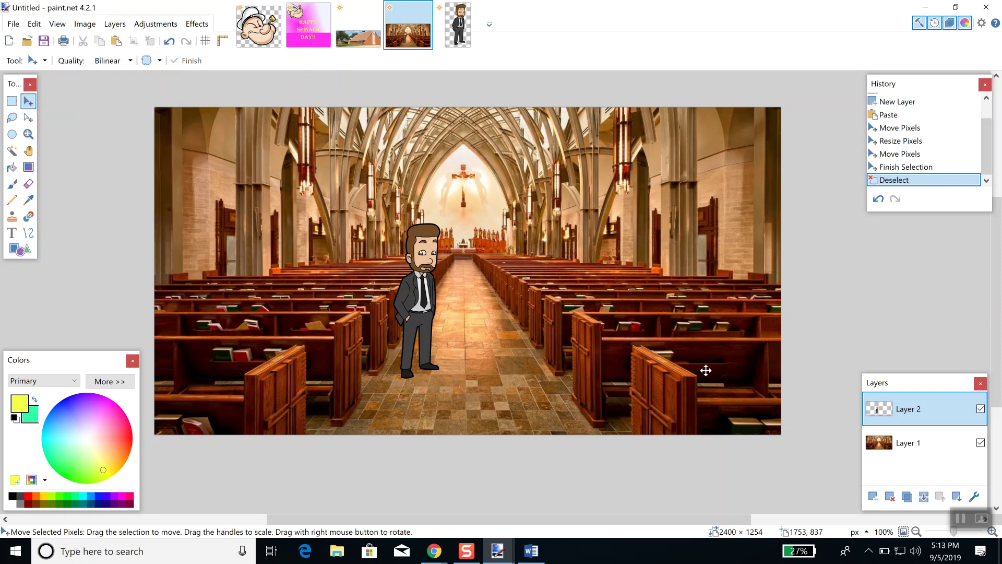
pyautogui.click(913, 449)
pyautogui.click(921, 409)
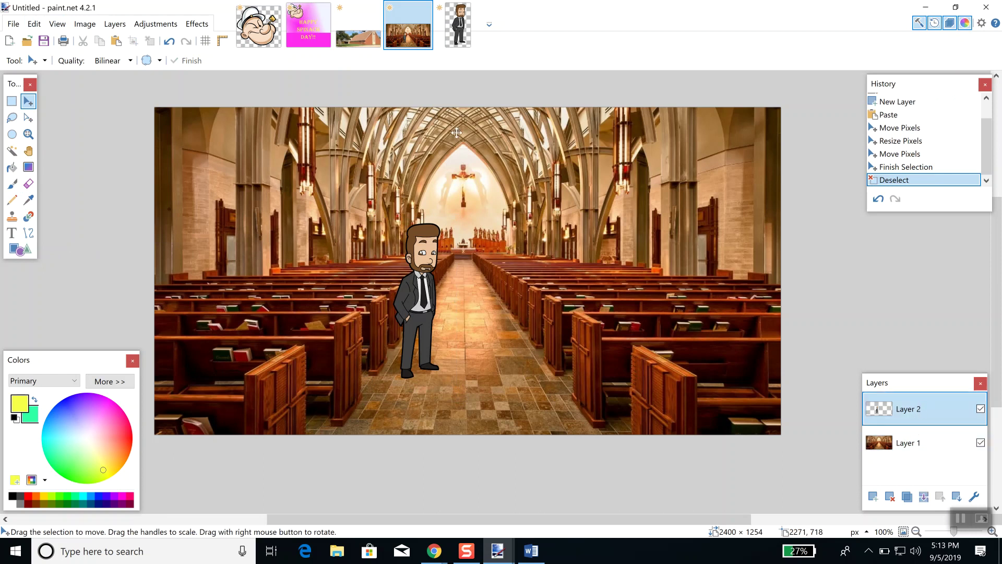
# Select the whole canvas, deselect it, and choose the Rectangle Select tool.
pyautogui.click(34, 25)
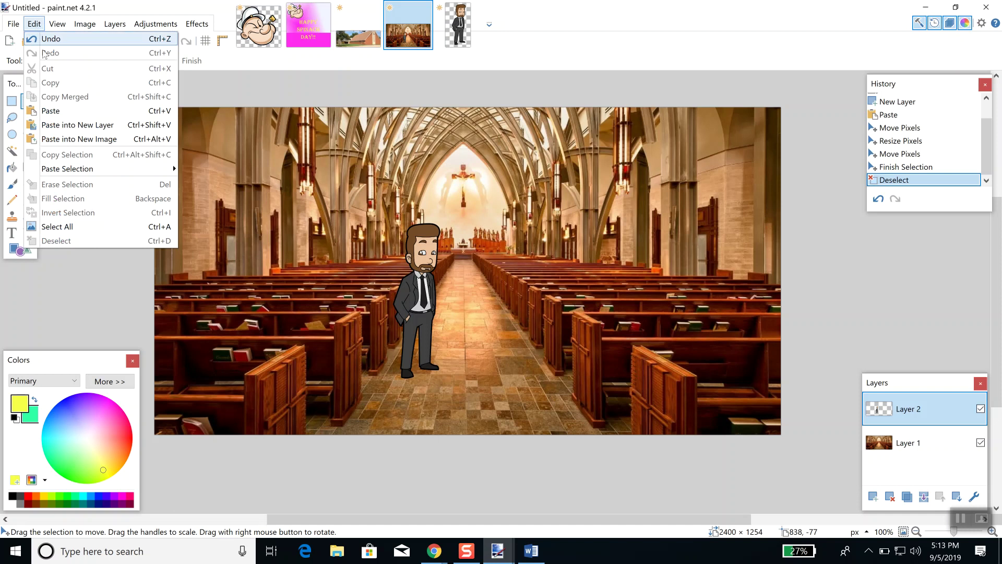
pyautogui.click(68, 227)
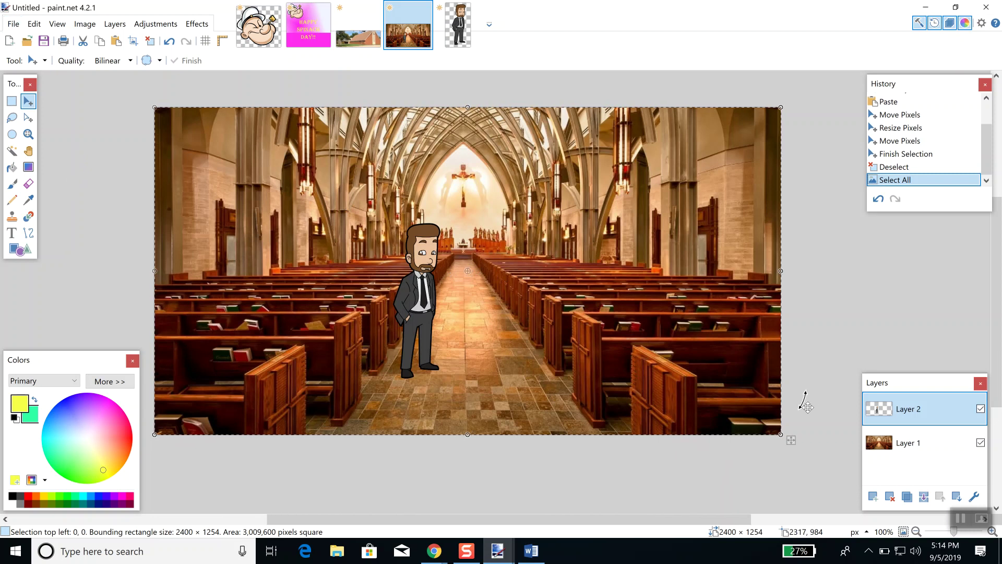
pyautogui.click(34, 24)
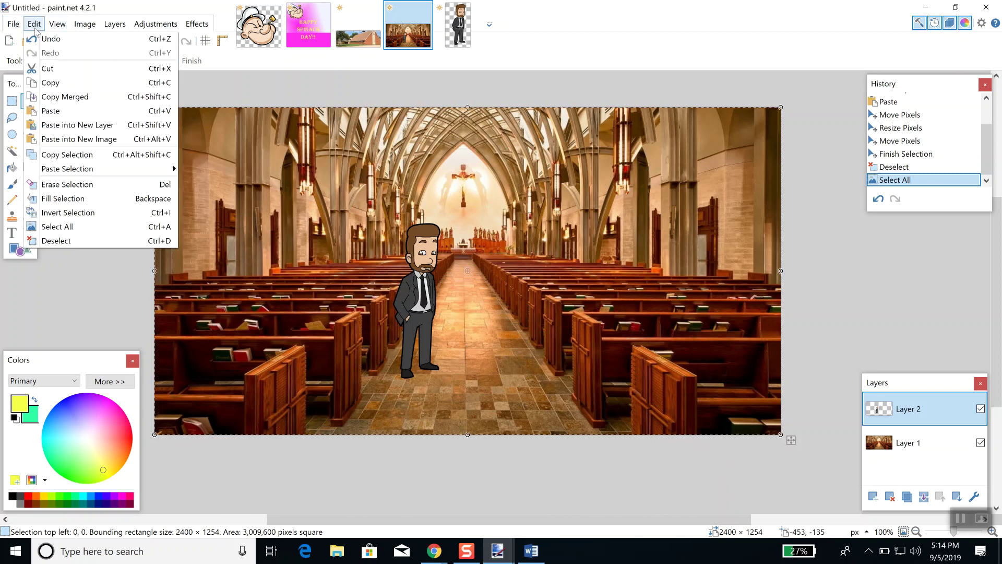
pyautogui.click(62, 243)
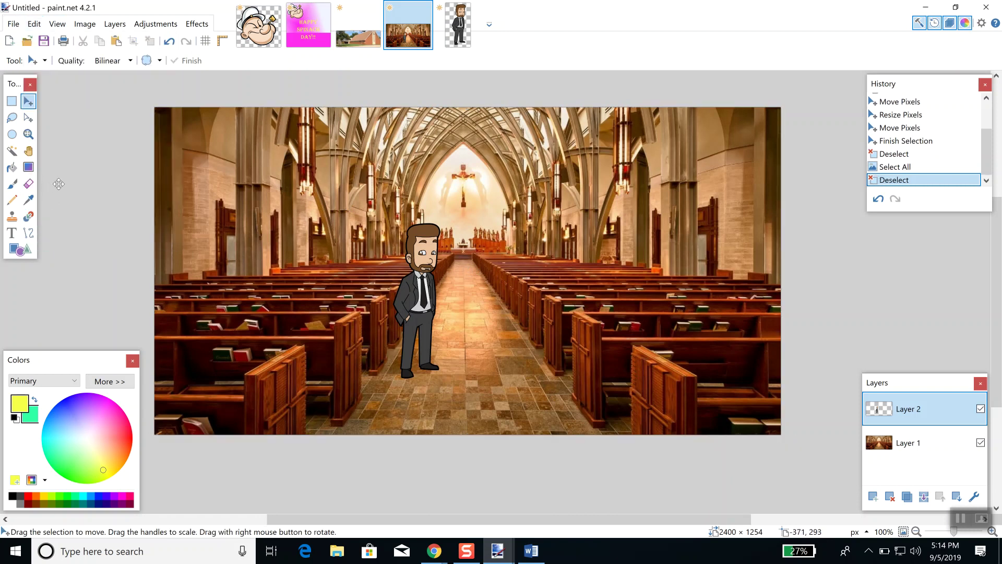
pyautogui.click(12, 101)
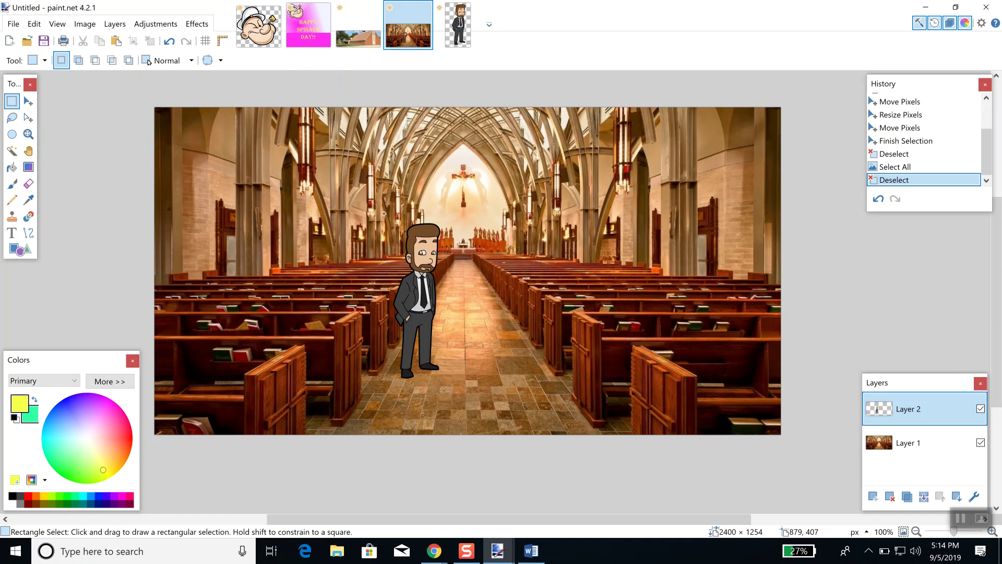
# Draw a rectangle around the cartoon man, then clear it and reselect Rectangle Select.
pyautogui.moveTo(384, 213); pyautogui.dragTo(460, 385)
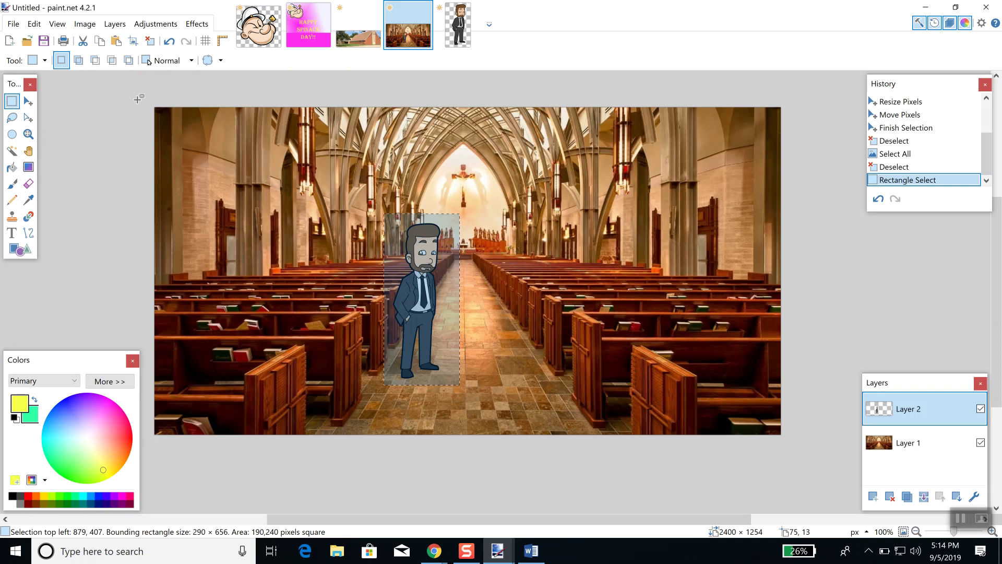
pyautogui.click(34, 23)
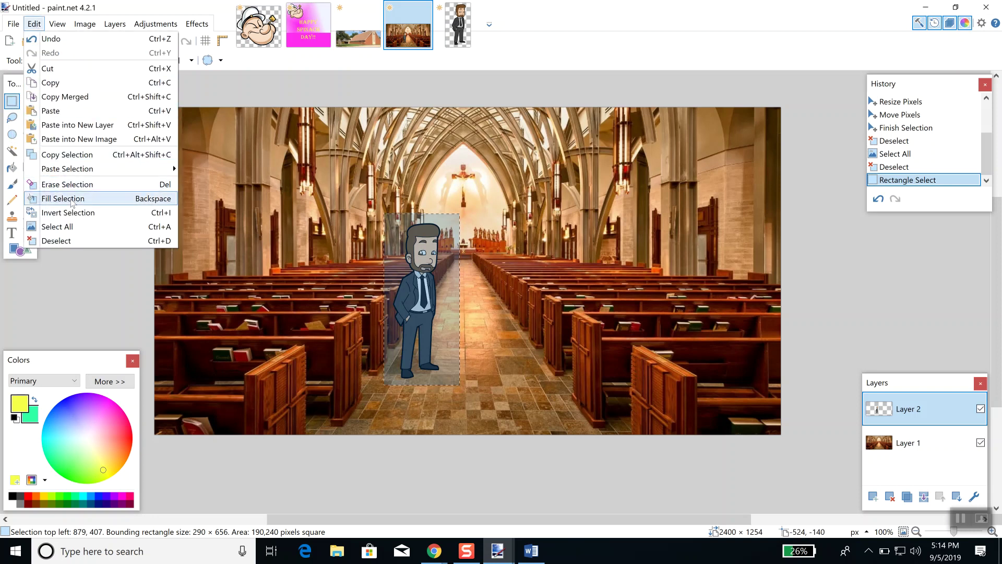
pyautogui.click(57, 241)
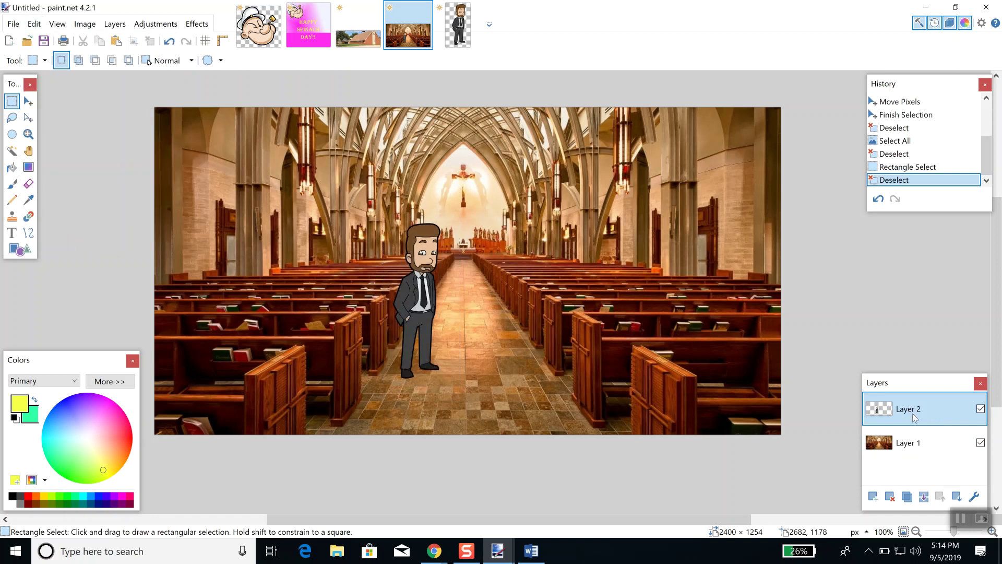
pyautogui.click(12, 100)
# Redraw the rectangle around the cartoon man and cut him from Layer 2.
pyautogui.moveTo(386, 217); pyautogui.dragTo(456, 382)
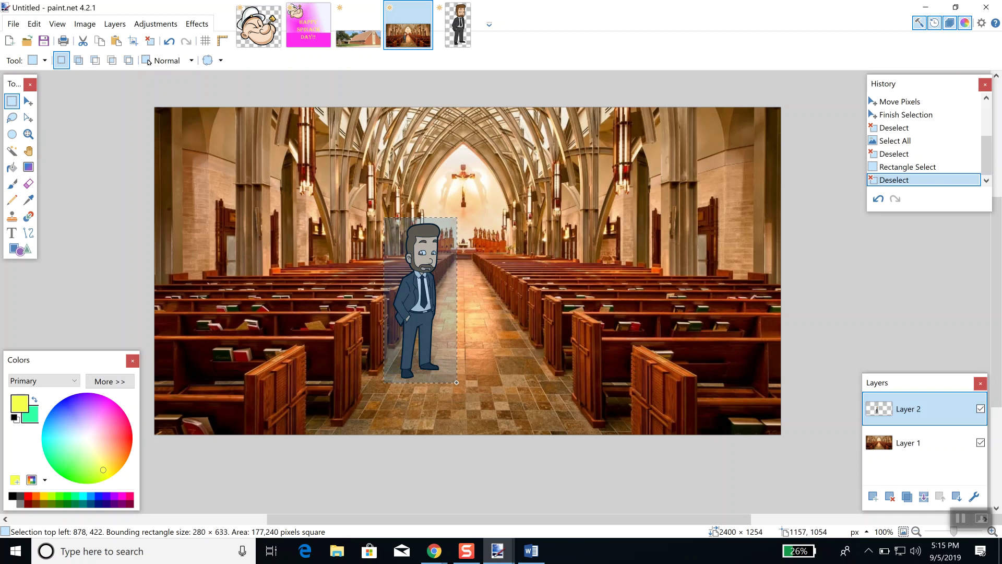
pyautogui.moveTo(457, 383); pyautogui.dragTo(456, 383)
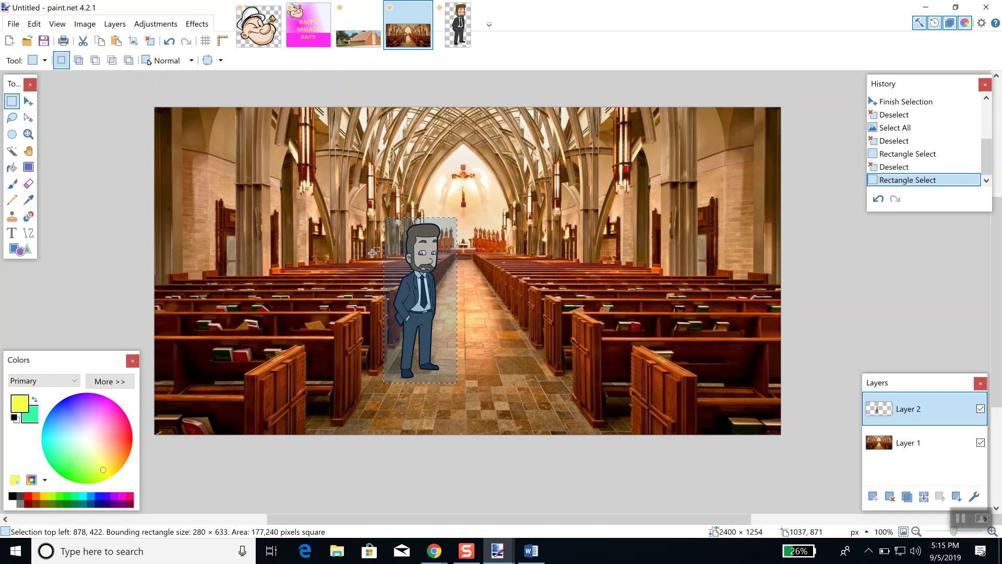
pyautogui.click(34, 23)
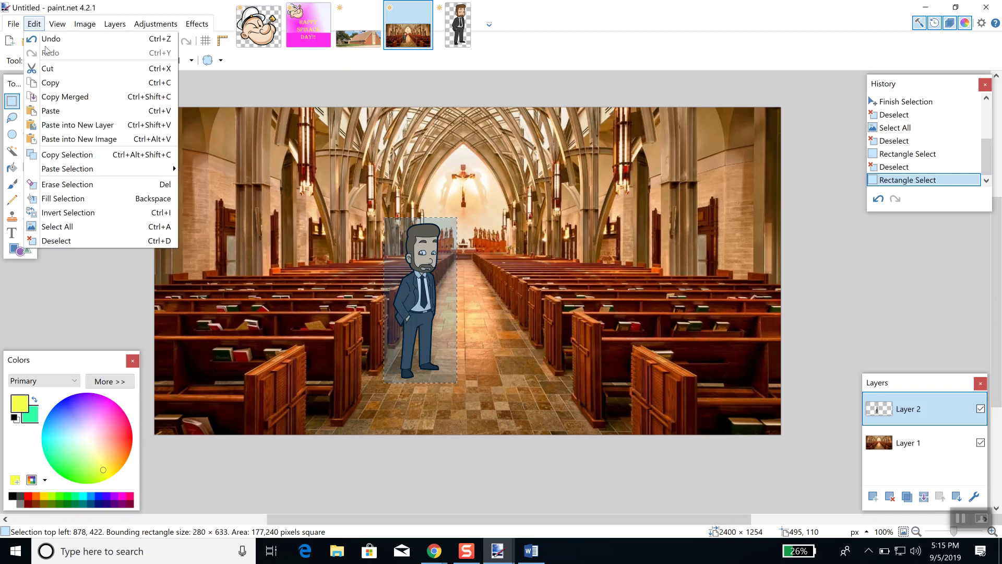
pyautogui.click(48, 68)
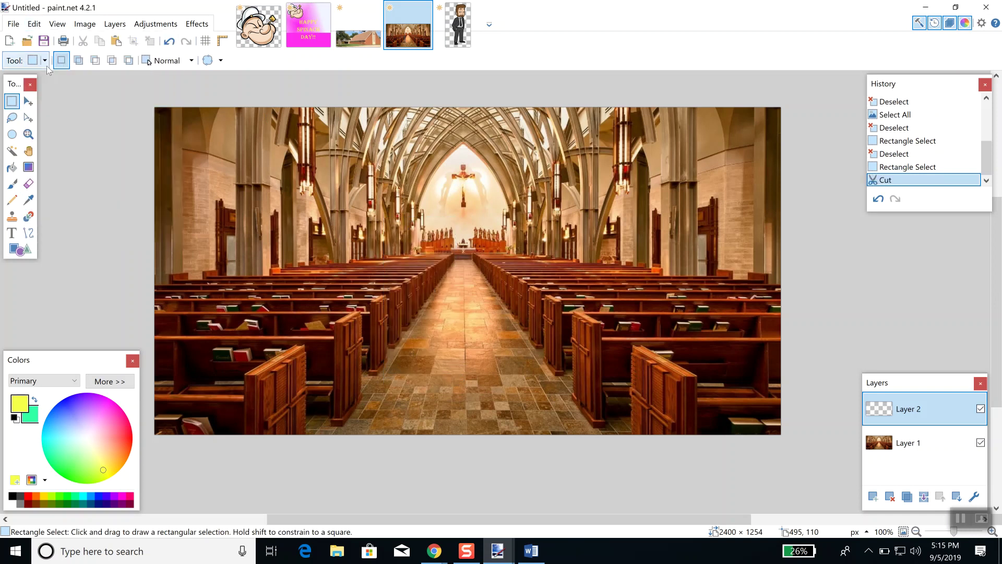
pyautogui.click(34, 23)
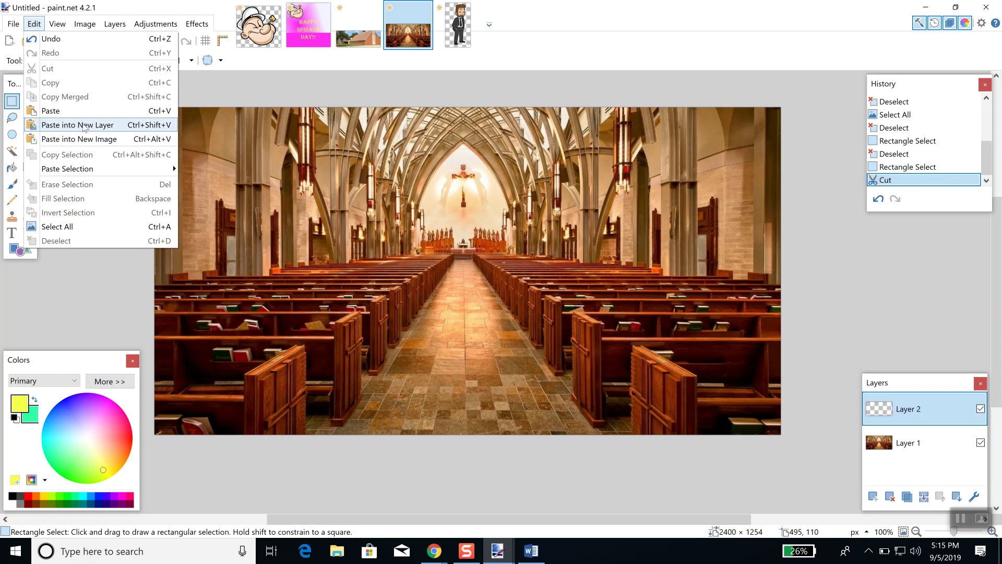
# Paste the cartoon man onto new Layer 3, resized to 372 × 720 in the aisle.
pyautogui.click(83, 125)
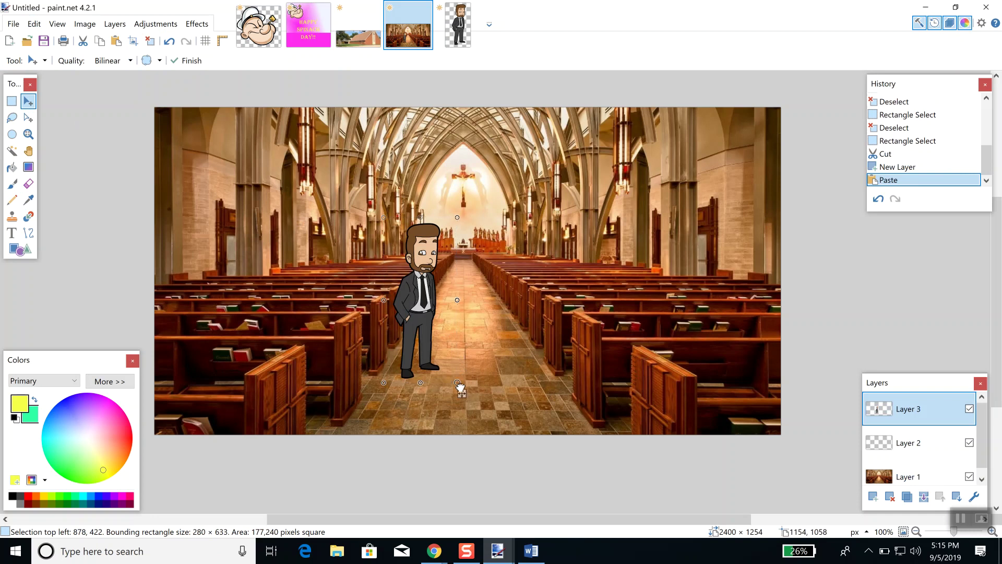
pyautogui.moveTo(457, 382); pyautogui.dragTo(481, 407)
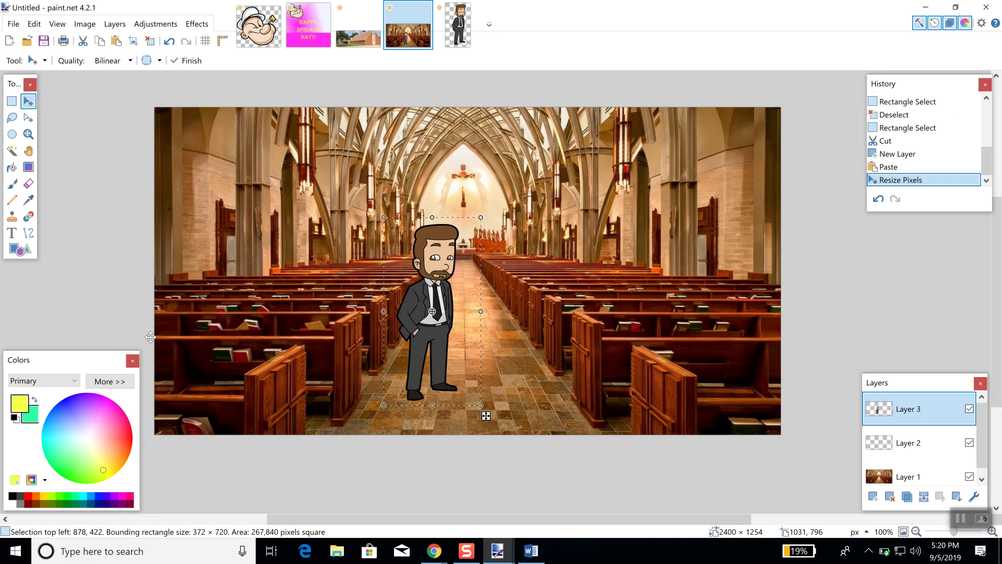
pyautogui.click(148, 24)
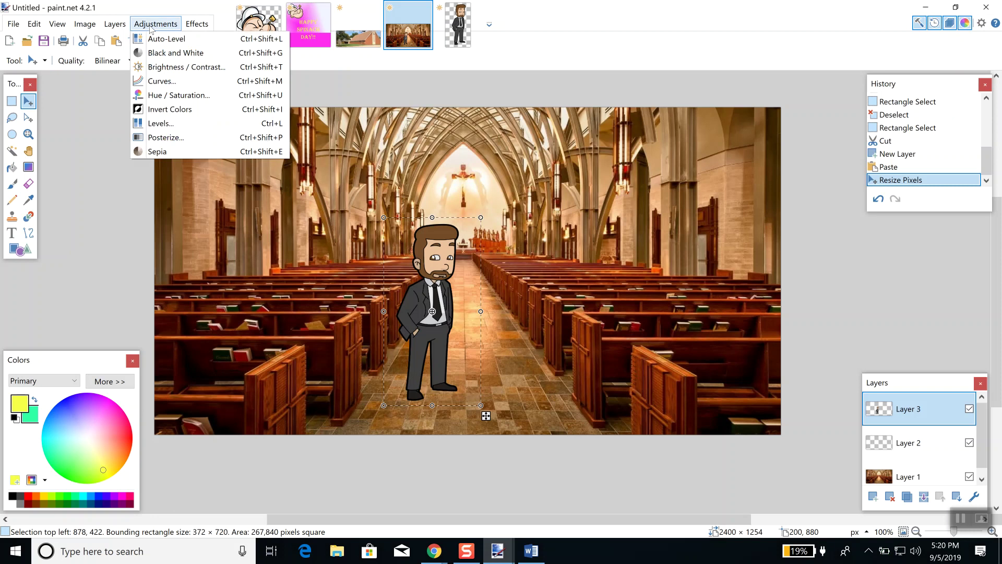
# Cancel the Posterize effect so the cartoon man on Layer 3 keeps his colours.
pyautogui.click(156, 136)
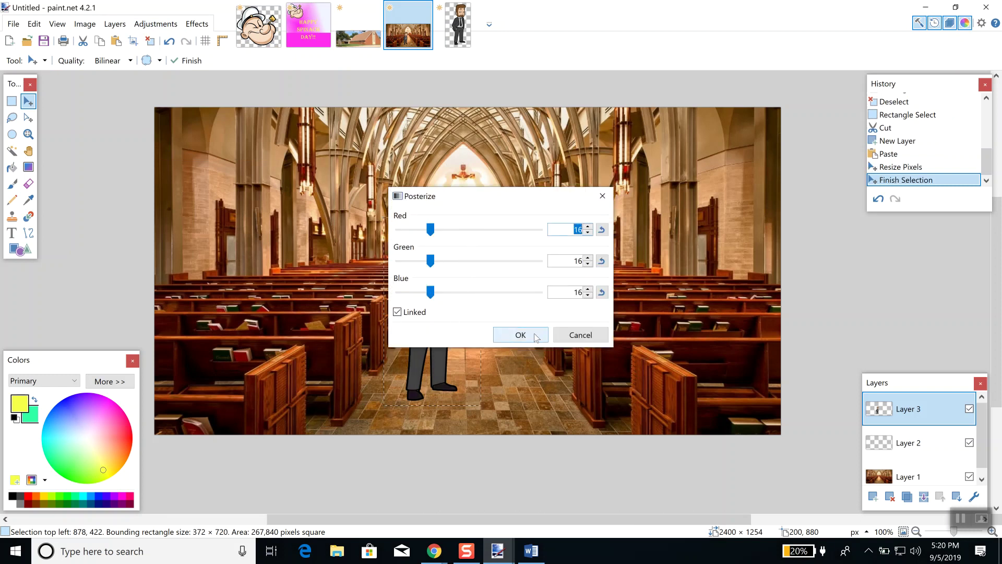
pyautogui.click(587, 334)
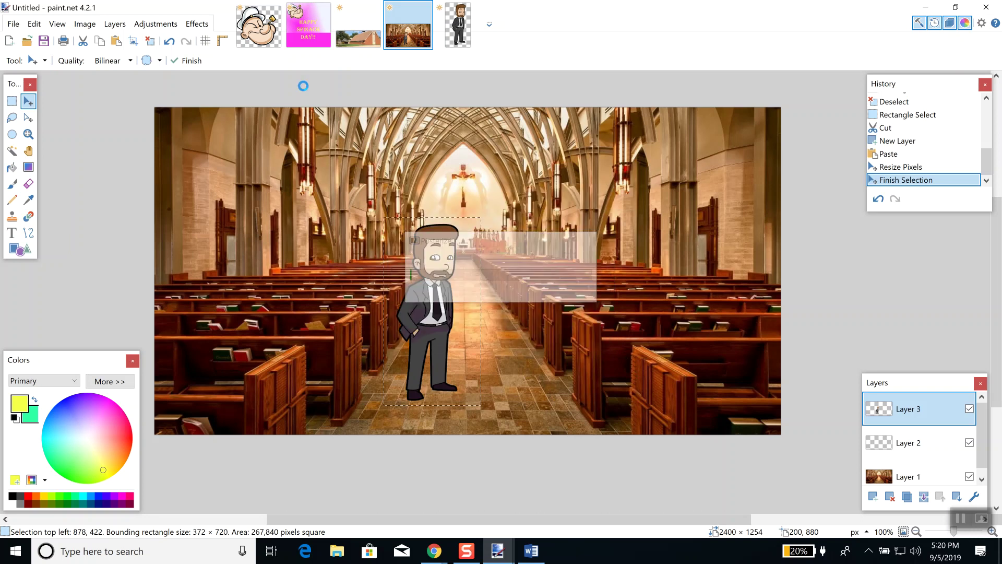
pyautogui.click(156, 24)
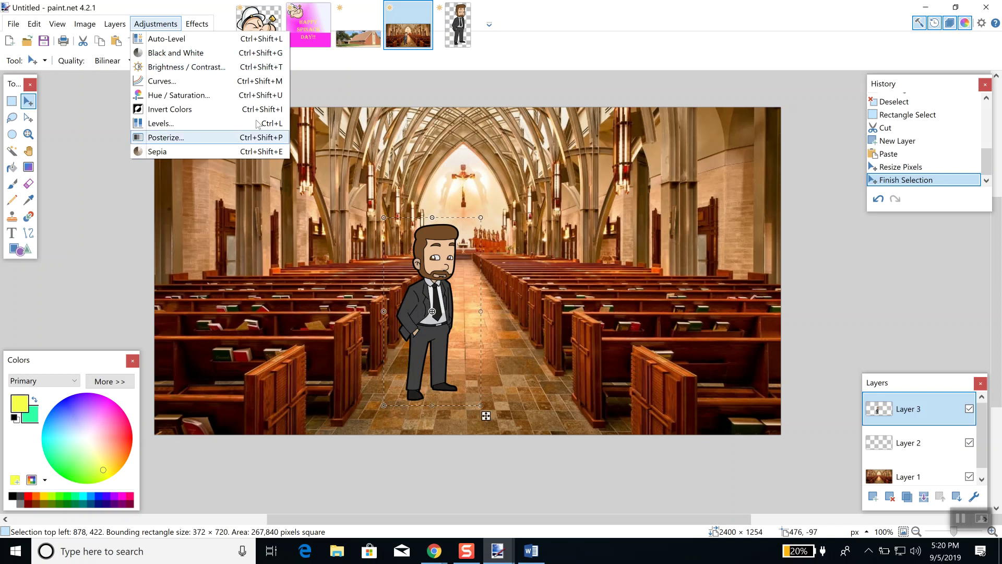
pyautogui.click(523, 42)
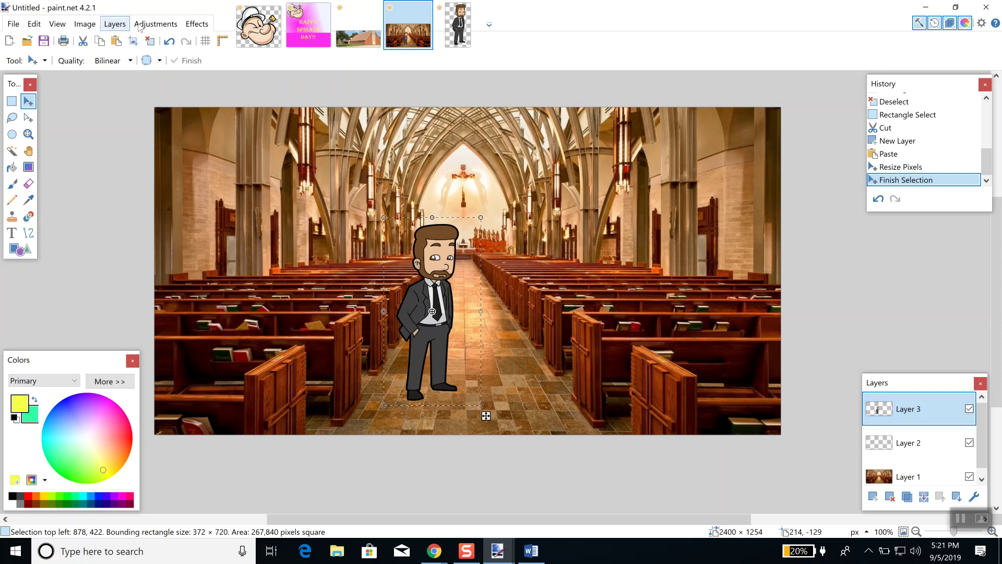
pyautogui.click(154, 24)
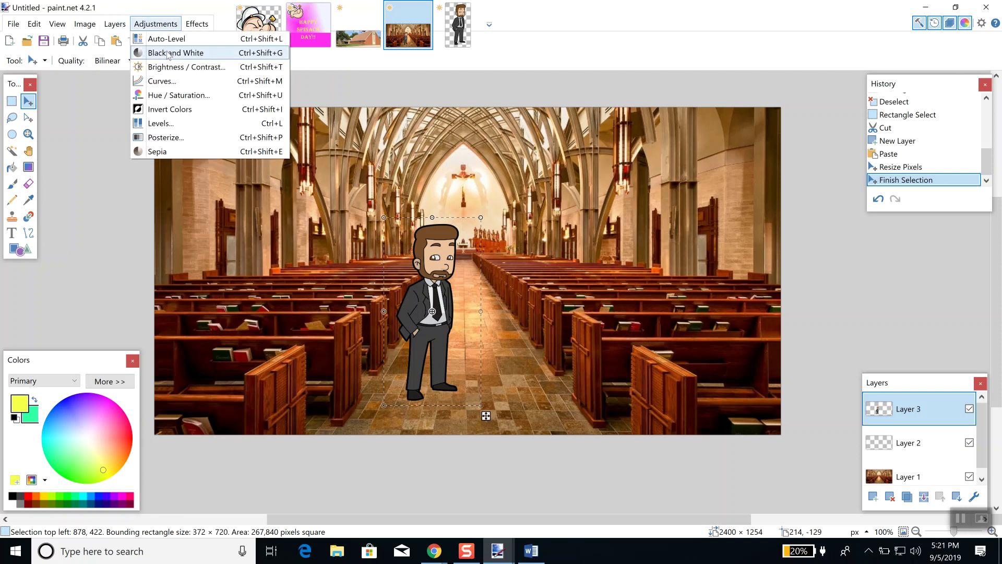
# Close the open menus without changes and bring up Chrome's taskbar jump list.
pyautogui.click(155, 24)
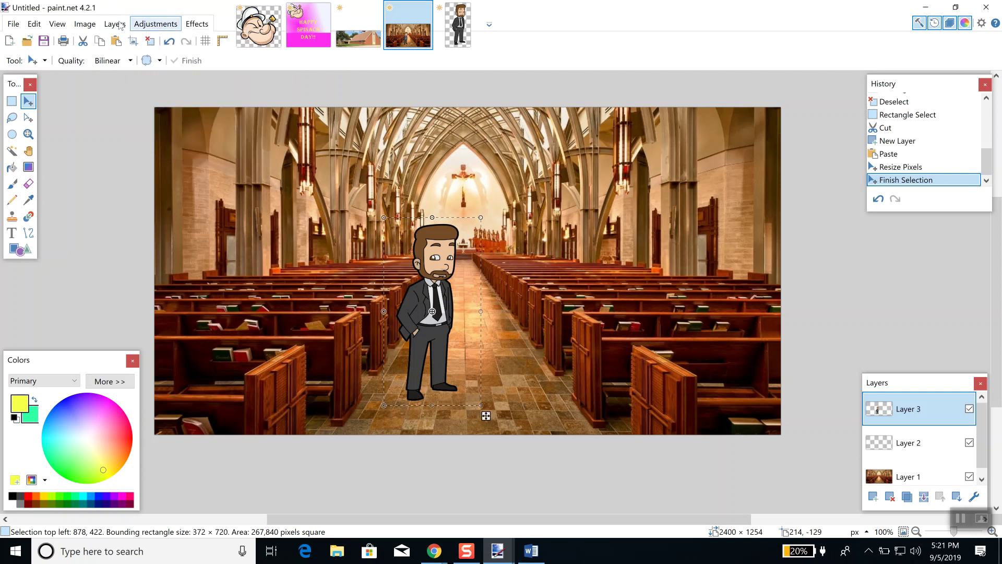
pyautogui.click(119, 25)
pyautogui.moveTo(81, 28)
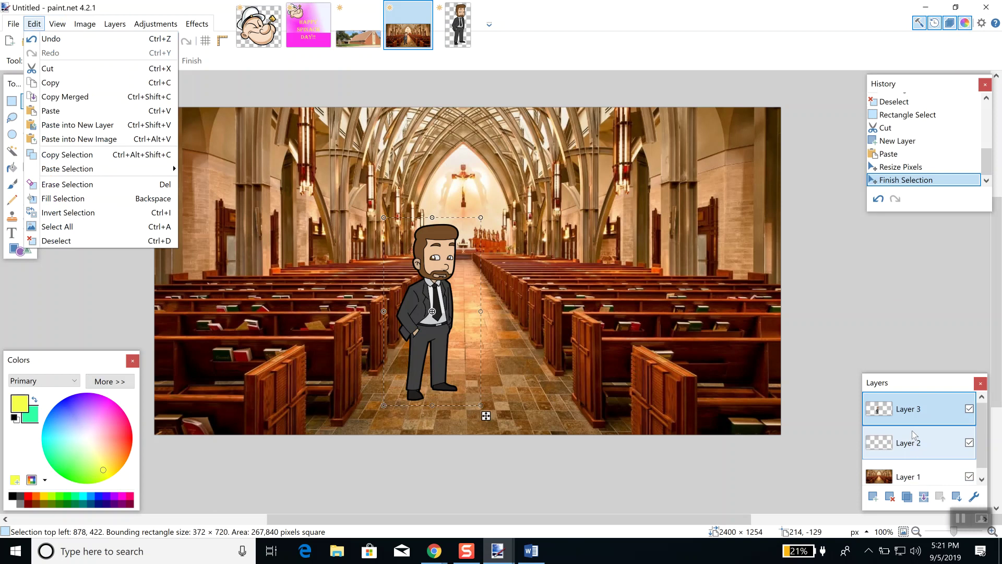
pyautogui.click(626, 64)
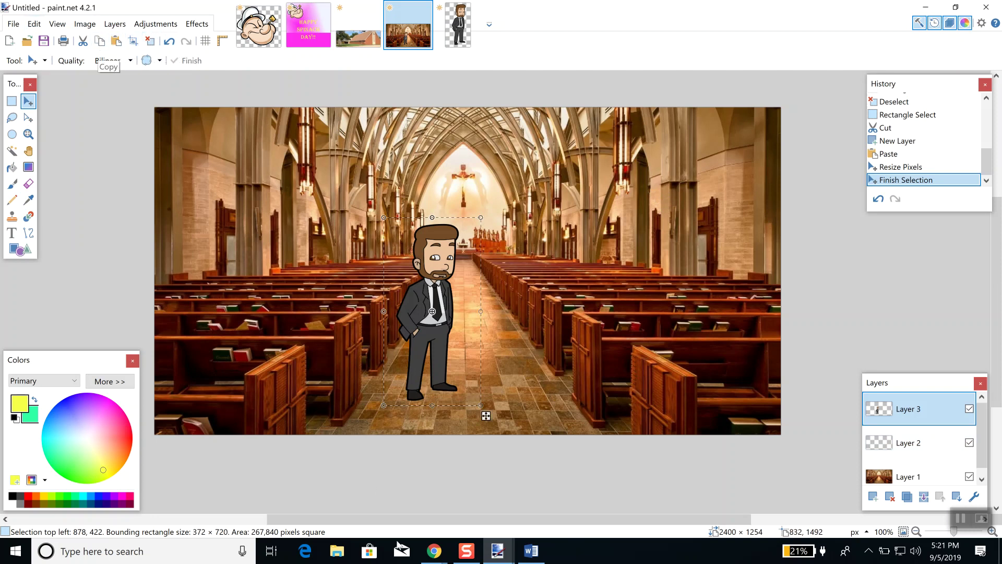
pyautogui.rightClick(434, 549)
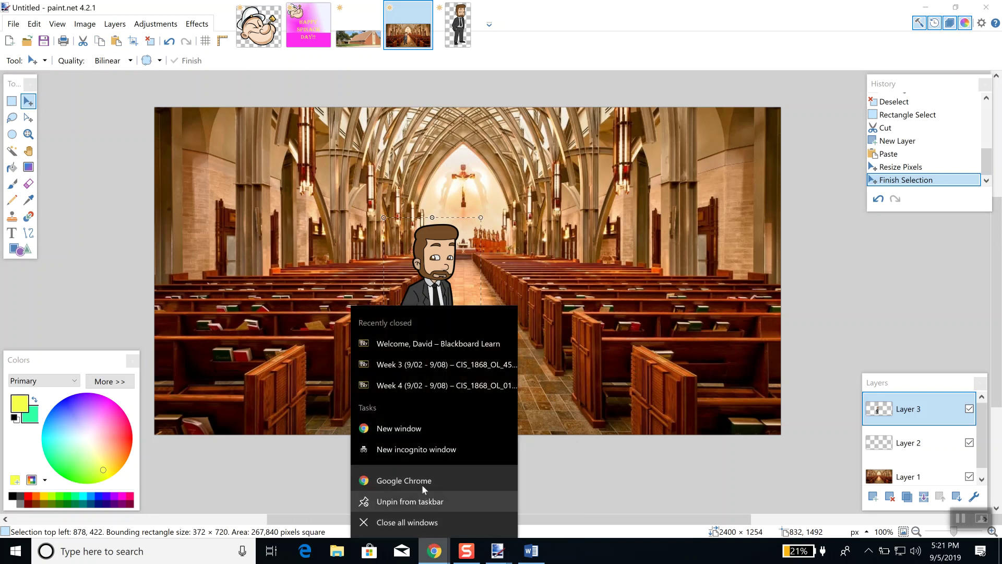
# Search Google for 'adobe photoshop masks' in a new Chrome window, then minimize Chrome.
pyautogui.click(422, 483)
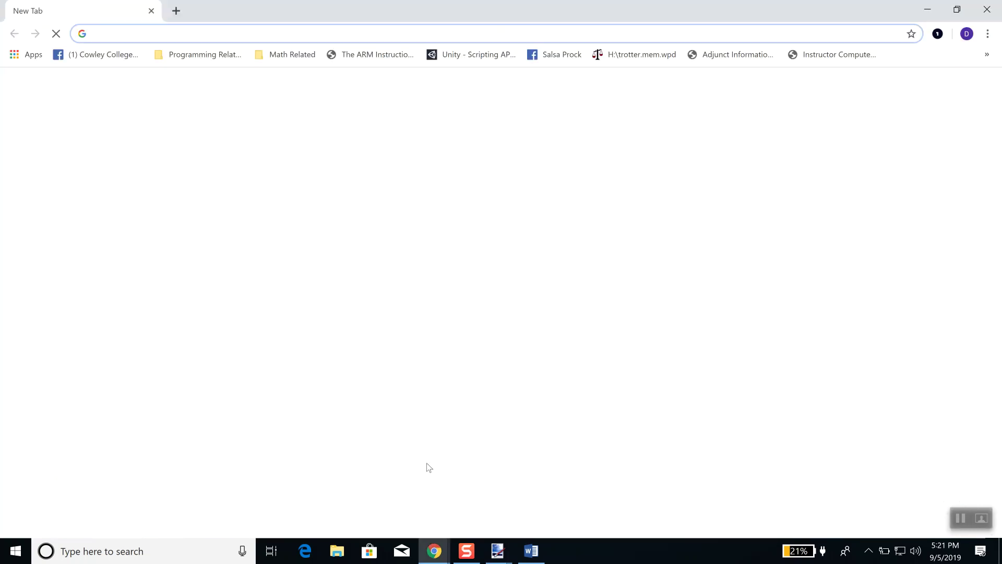
pyautogui.write('www.go')
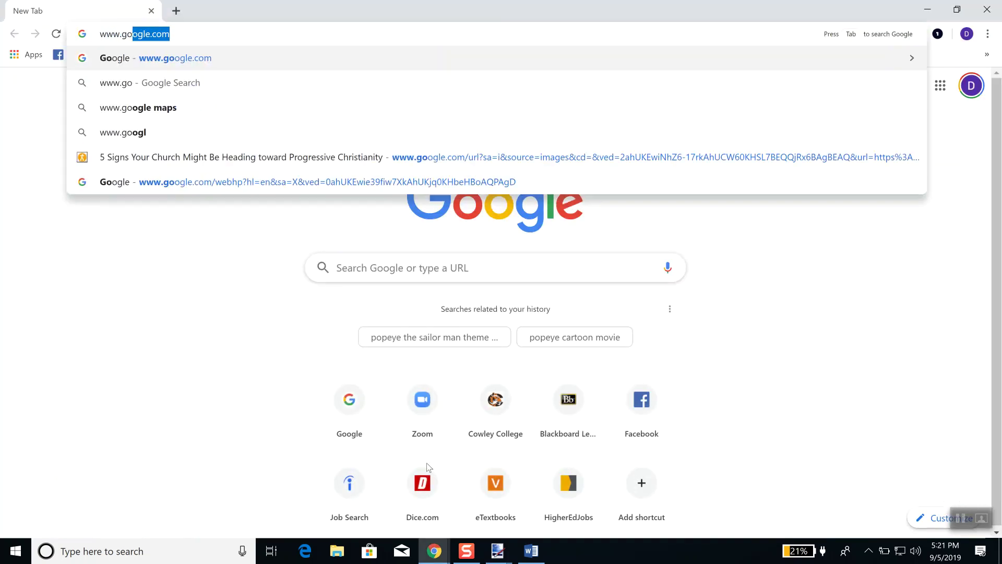
pyautogui.write('o')
pyautogui.press('Return')
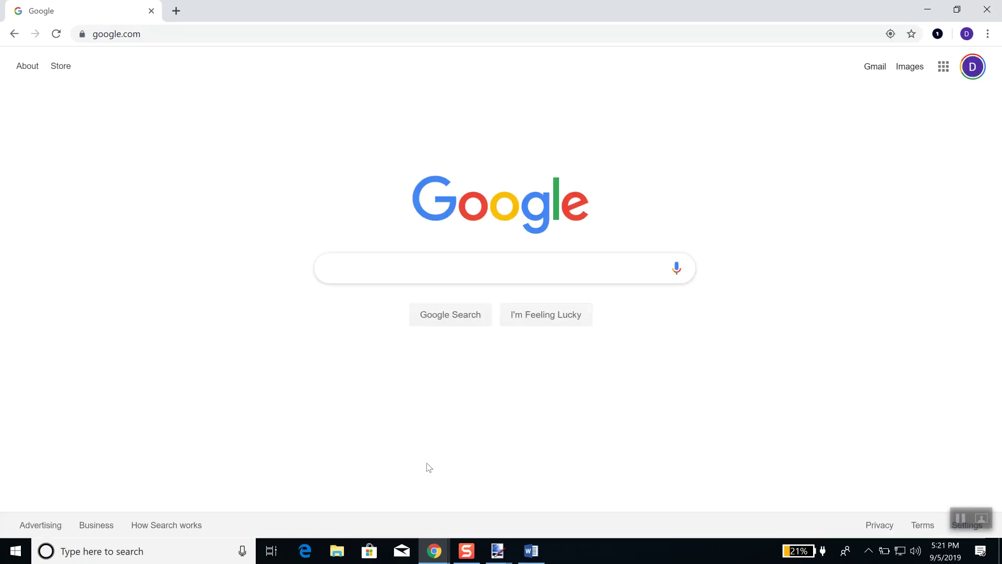
pyautogui.write('adobe pho')
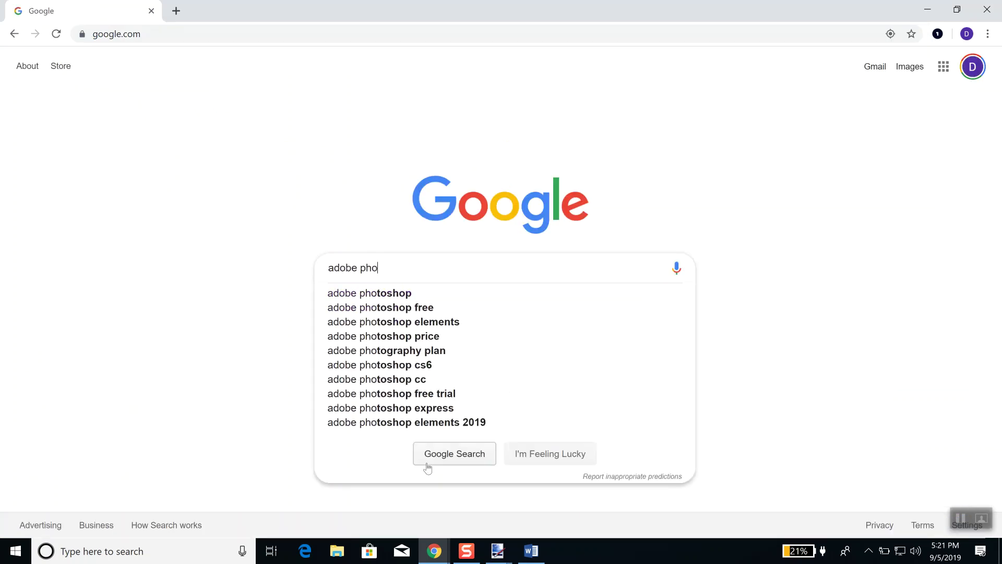
pyautogui.write('toshop mask')
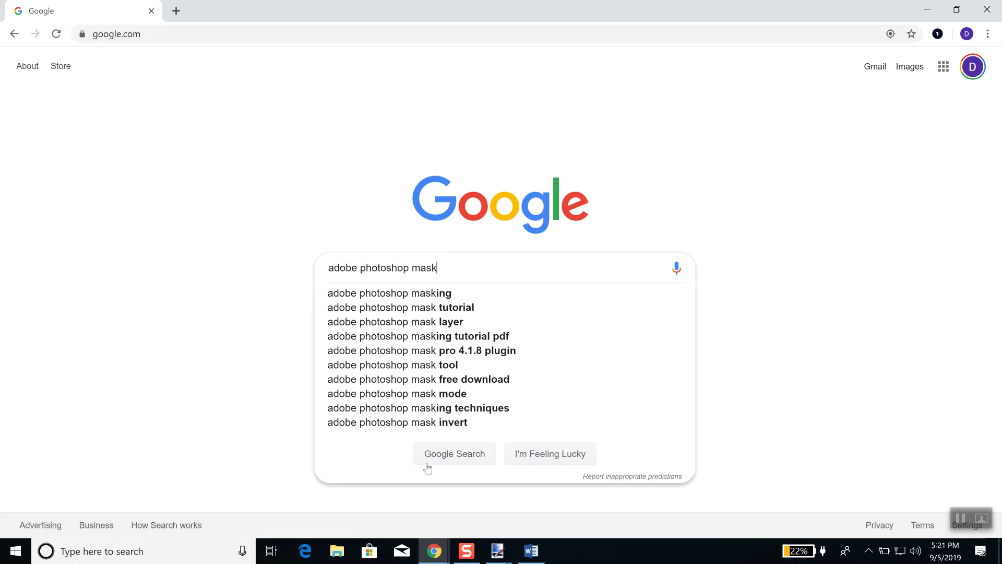
pyautogui.write('s')
pyautogui.press('Return')
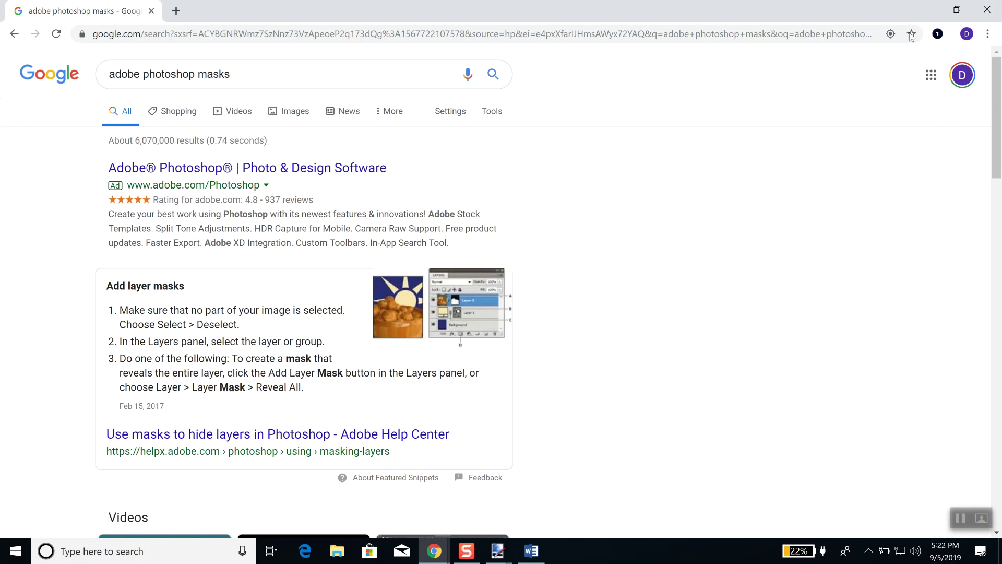
pyautogui.click(925, 9)
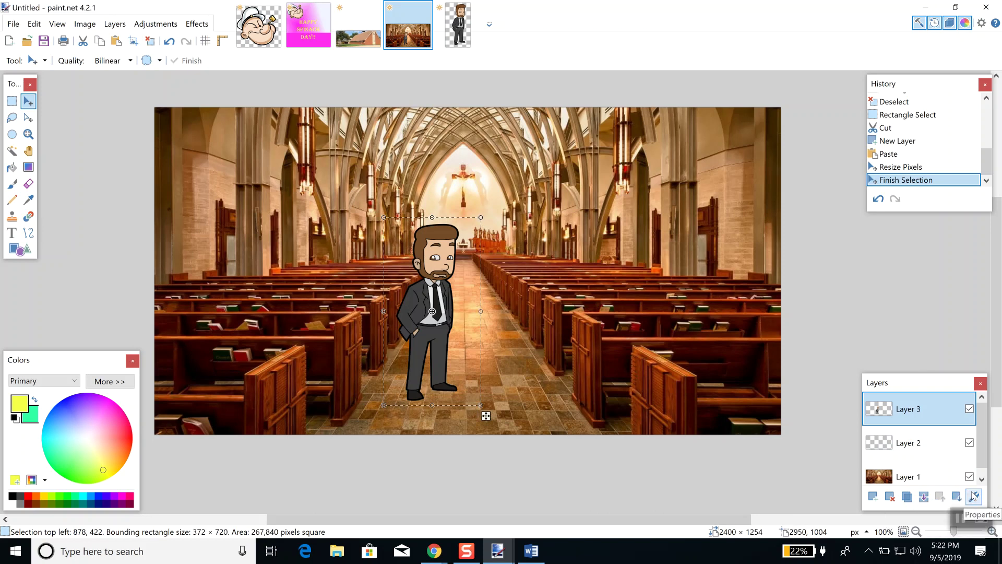
# Glance at the Layers menu, then return to the 'adobe photoshop masks' results in Chrome.
pyautogui.click(120, 25)
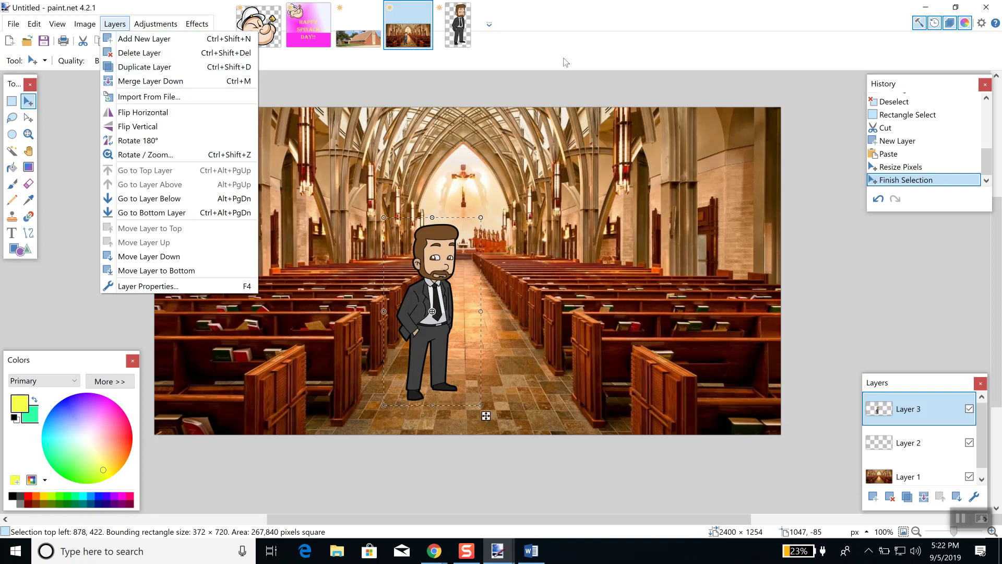
pyautogui.hotkey('alt', 'Tab')
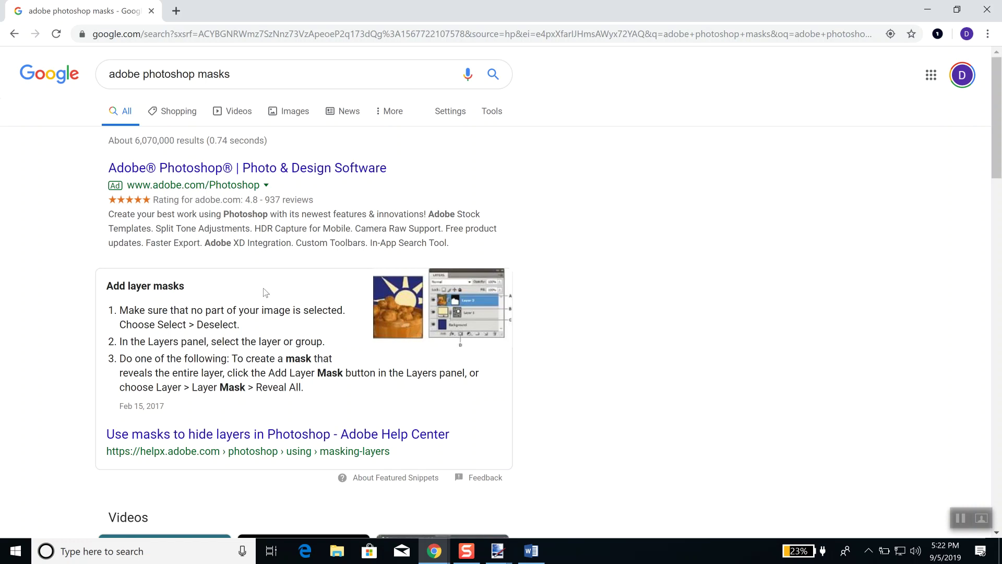
# Read down the Google layer-mask results to the Videos section, then minimize Chrome to reveal paint.net.
pyautogui.scroll(-1, 266, 293)
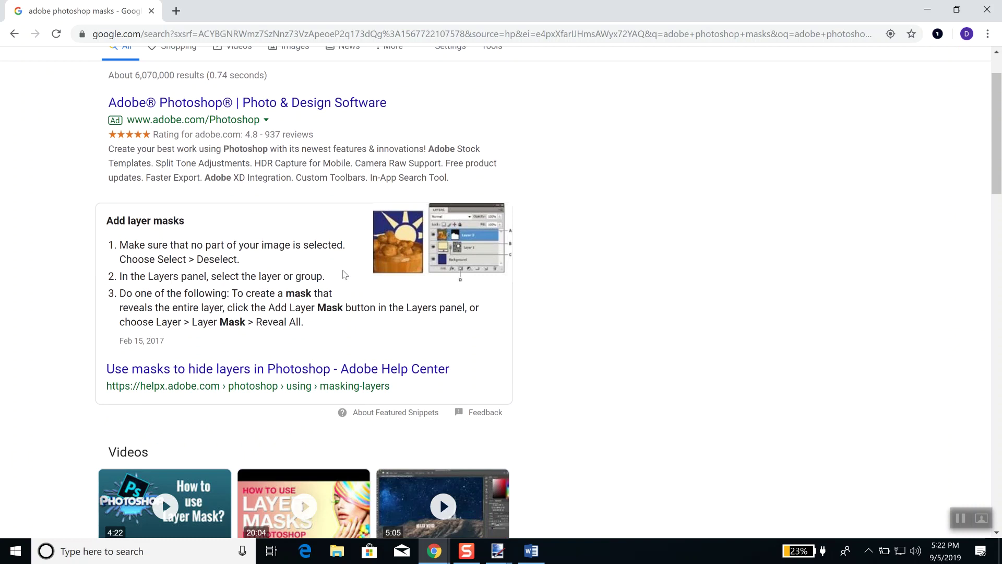
pyautogui.scroll(-1, 417, 281)
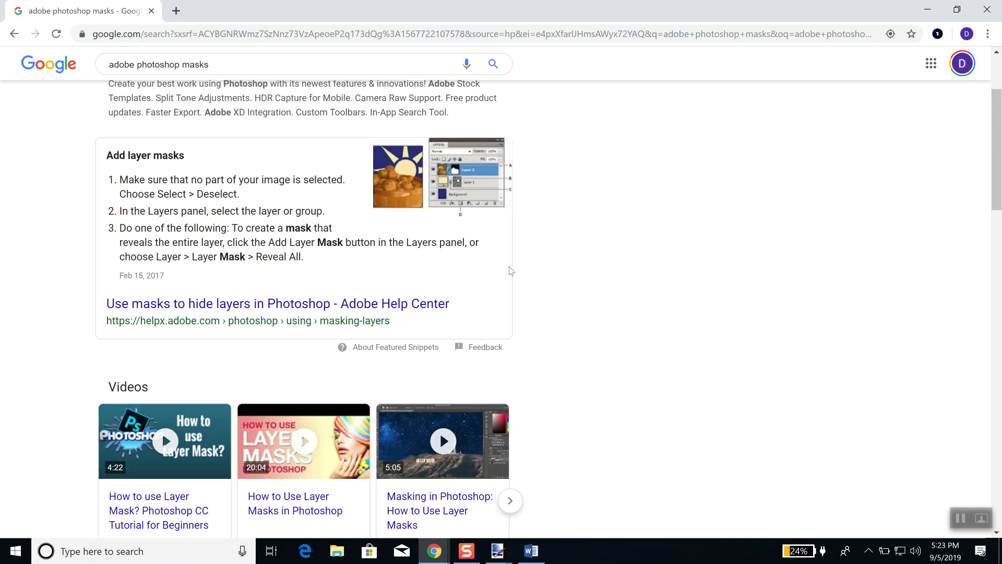
pyautogui.scroll(-2, 568, 272)
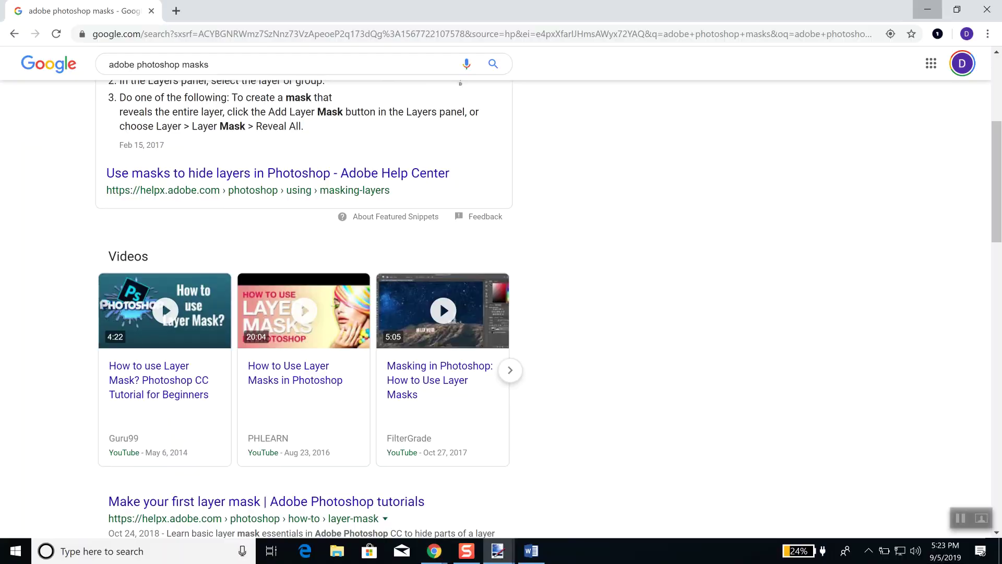
pyautogui.click(927, 9)
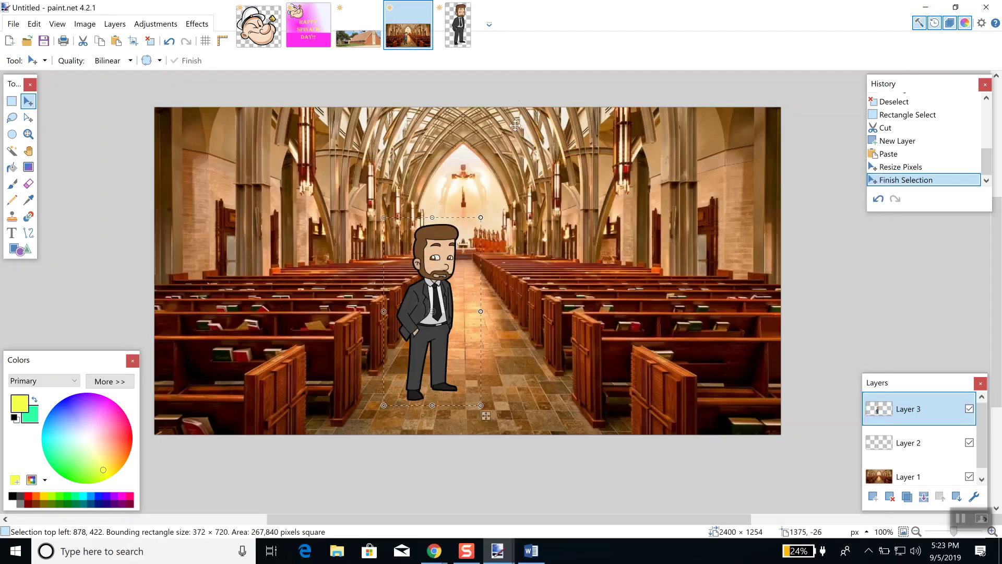
pyautogui.click(431, 554)
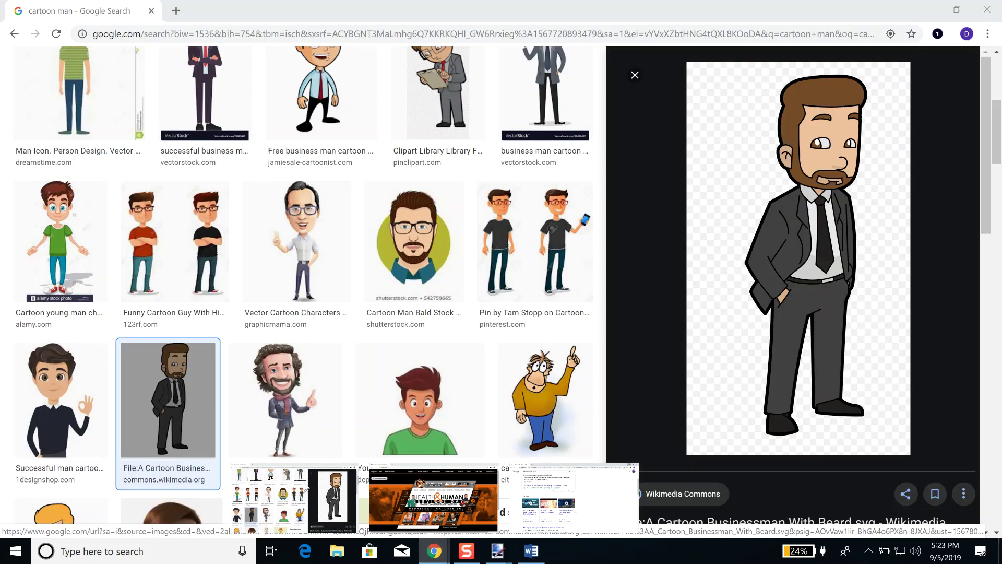
pyautogui.click(298, 496)
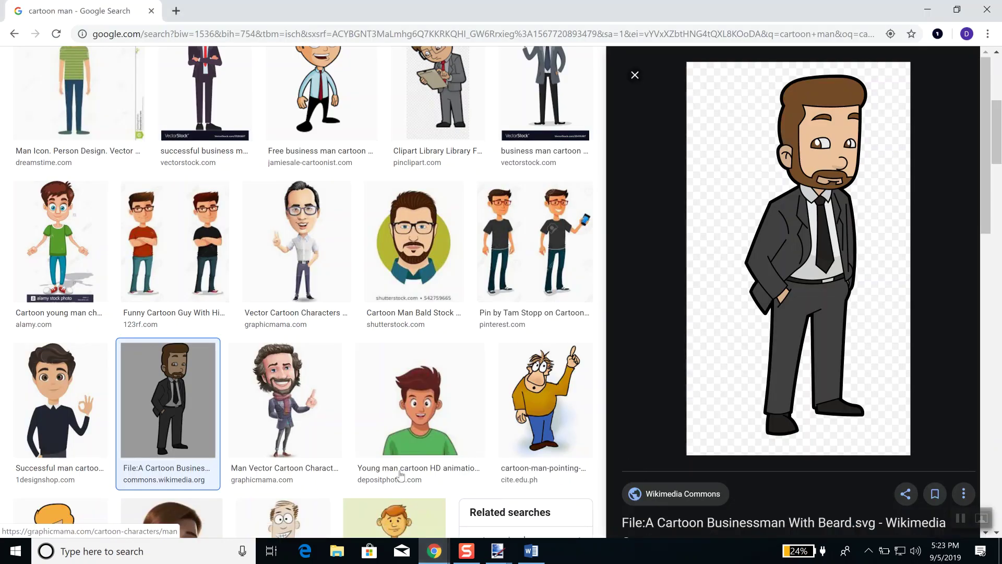
pyautogui.click(364, 31)
pyautogui.write('www.cowley.edu')
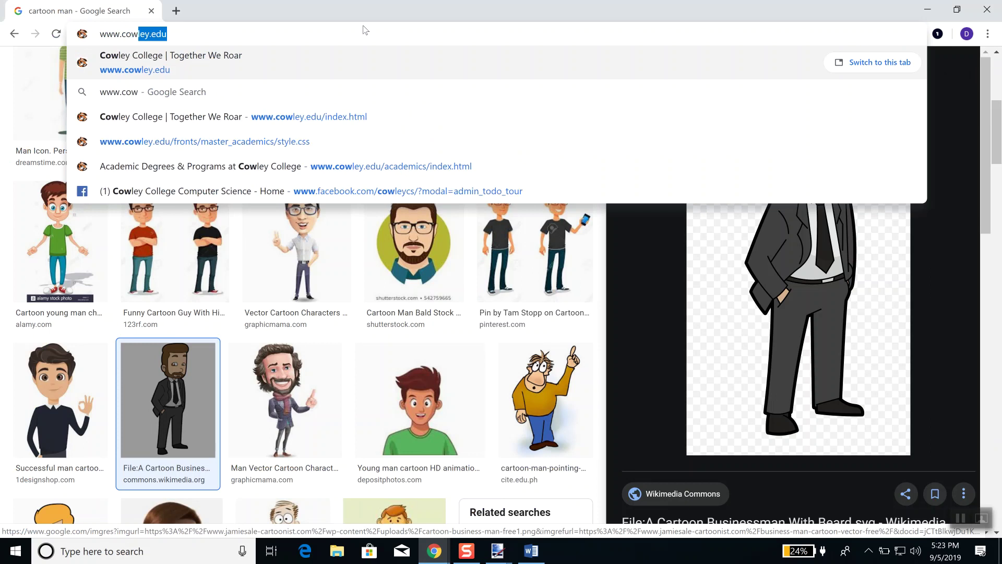
pyautogui.press('Return')
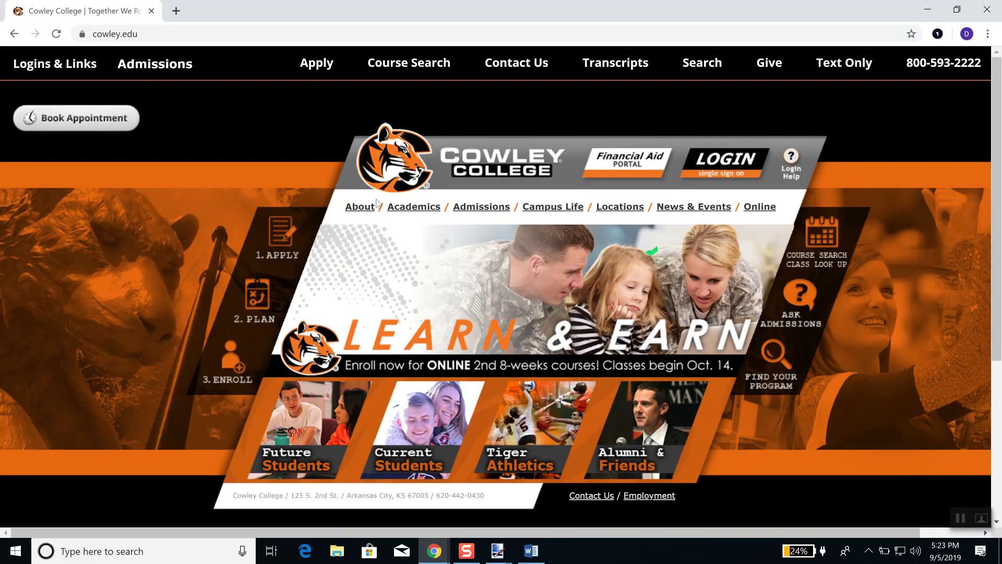
# Go through About and Academics to the Natural Science & Math department page.
pyautogui.click(358, 207)
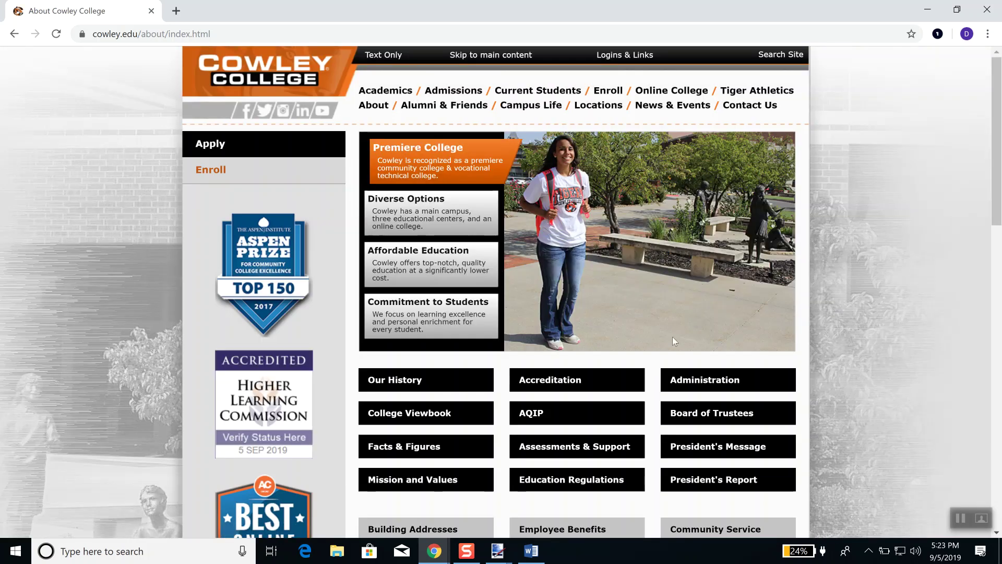
pyautogui.scroll(-3, 678, 333)
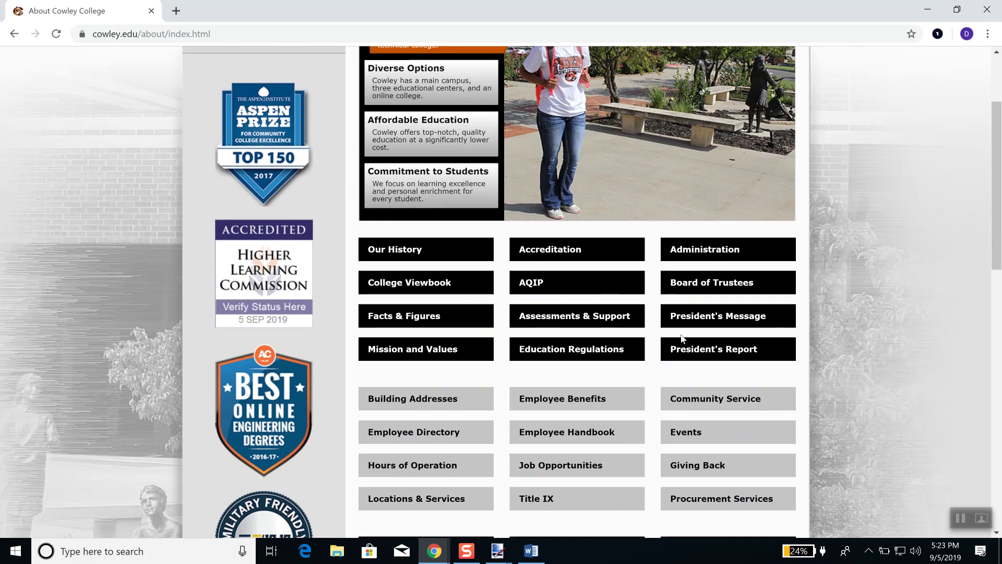
pyautogui.scroll(-3, 683, 336)
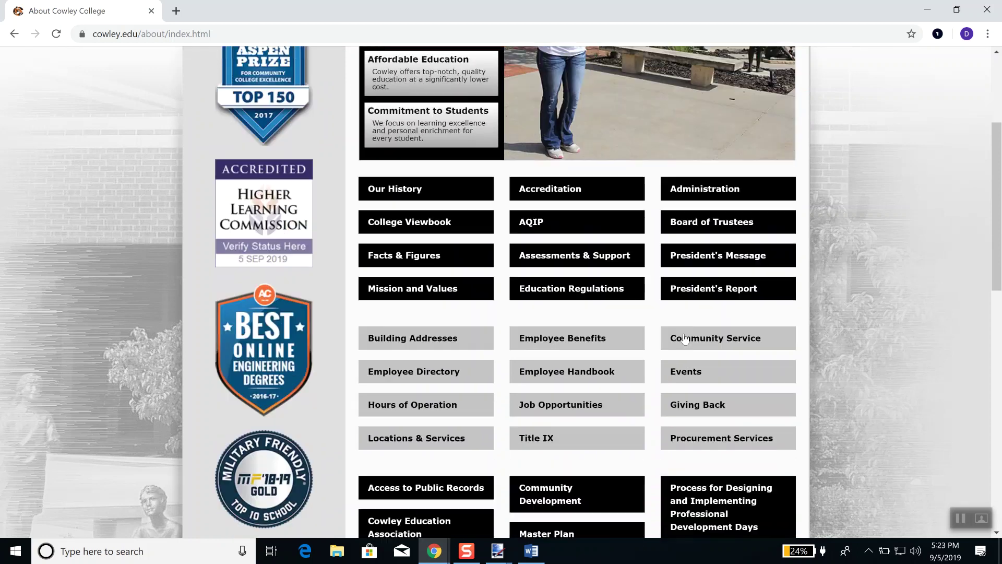
pyautogui.scroll(6, 681, 334)
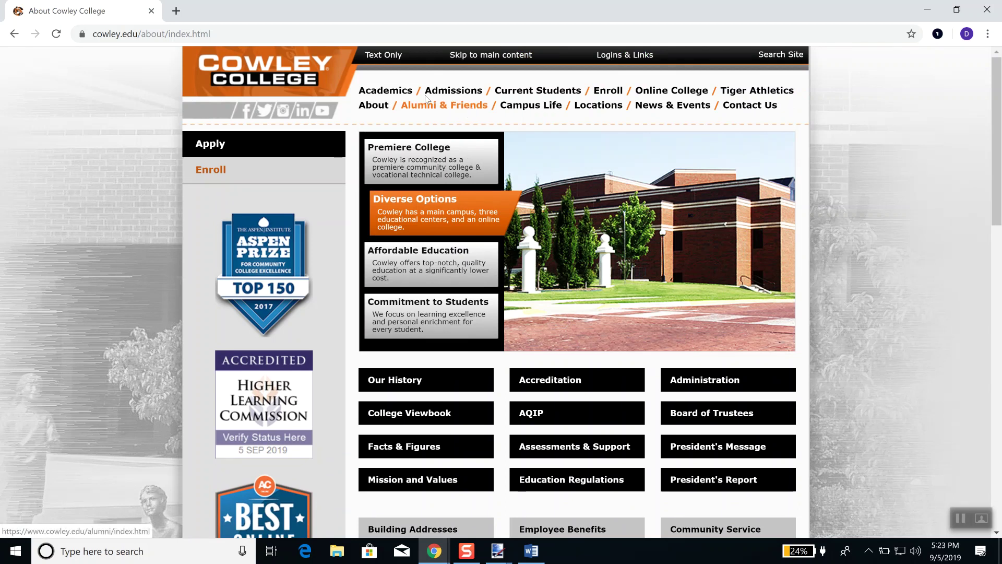
pyautogui.click(403, 92)
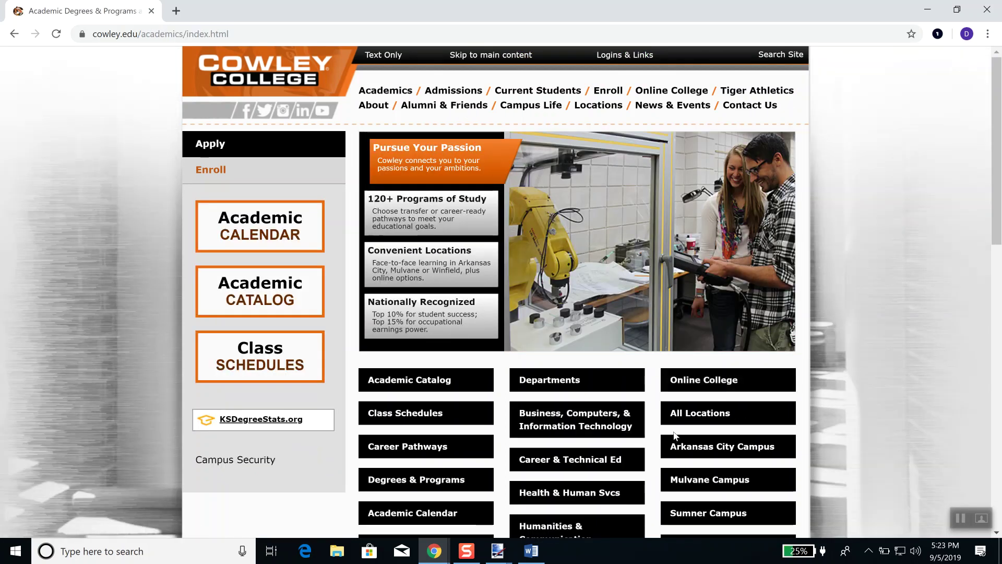
pyautogui.scroll(-1, 680, 436)
pyautogui.scroll(-2, 680, 436)
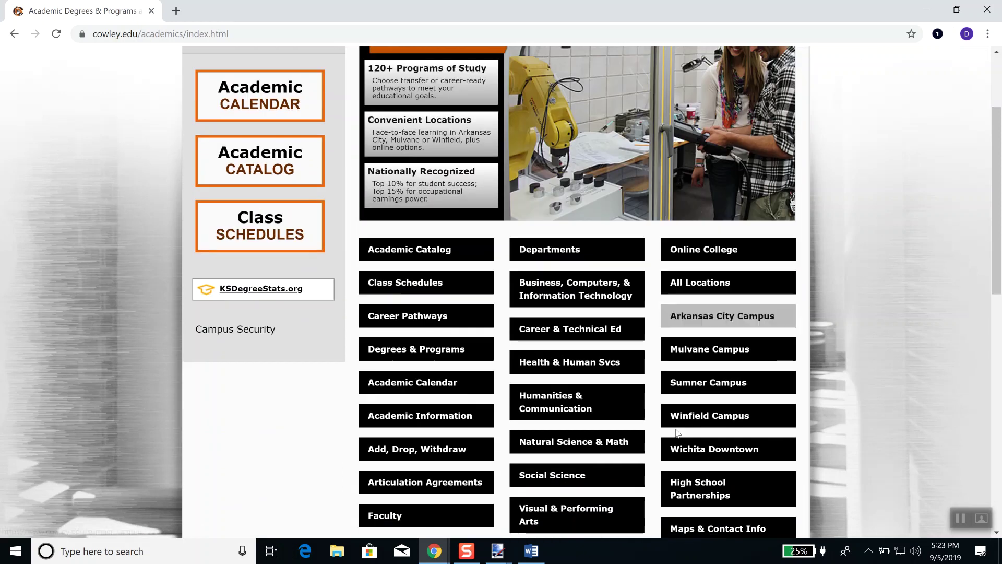
pyautogui.click(606, 451)
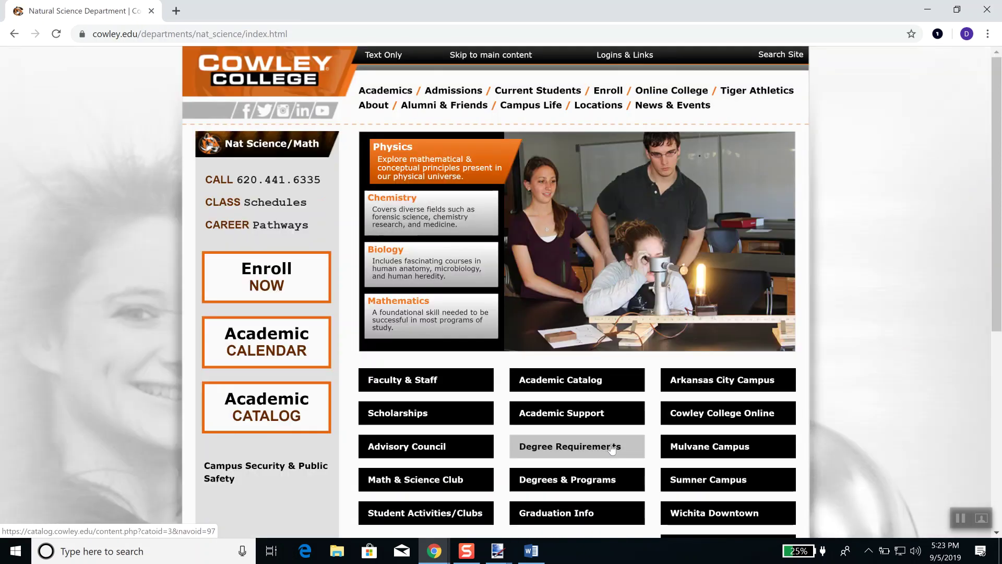
# Open the department's Faculty & Staff listing and copy an instructor's headshot photo.
pyautogui.click(390, 388)
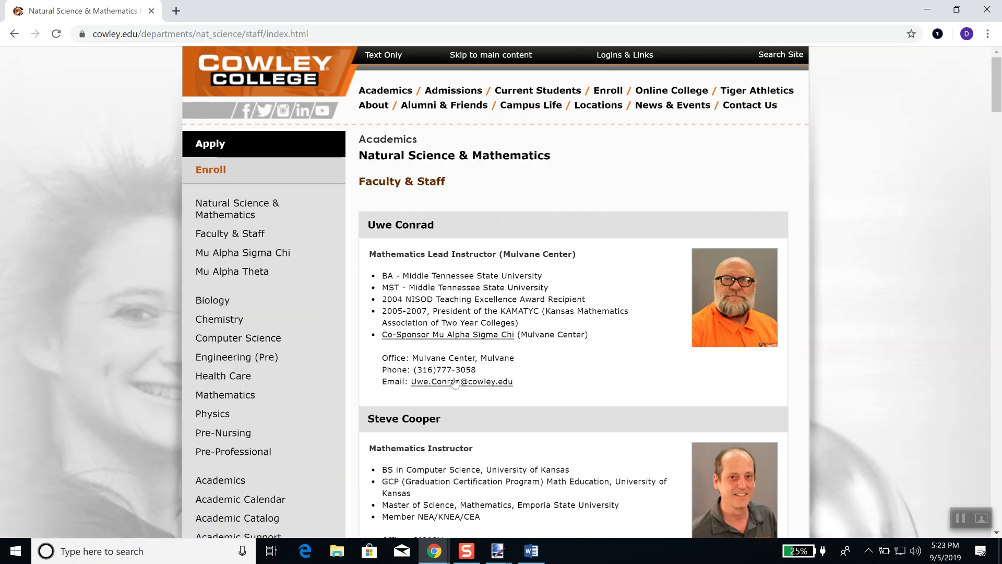
pyautogui.scroll(-7, 747, 395)
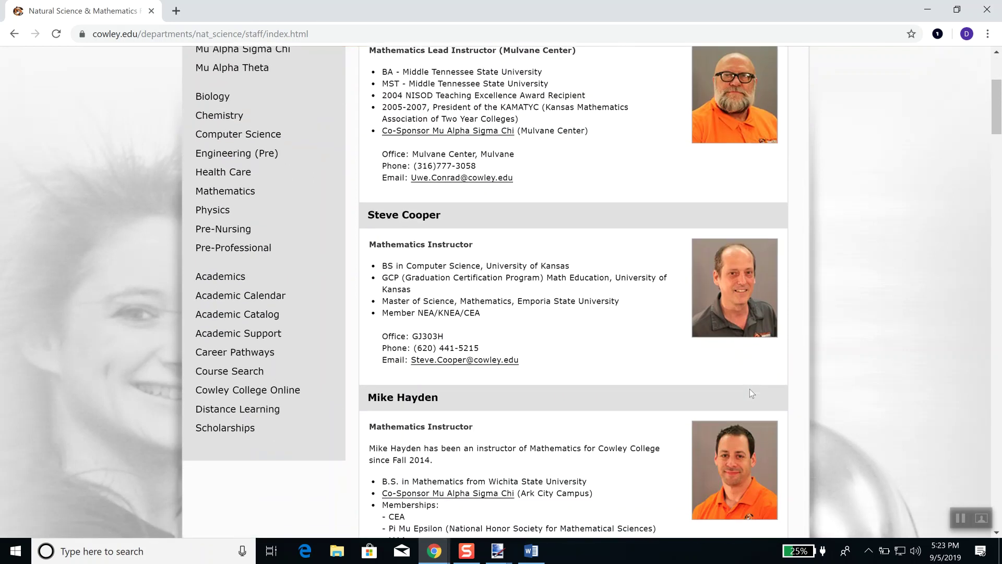
pyautogui.scroll(-4, 750, 389)
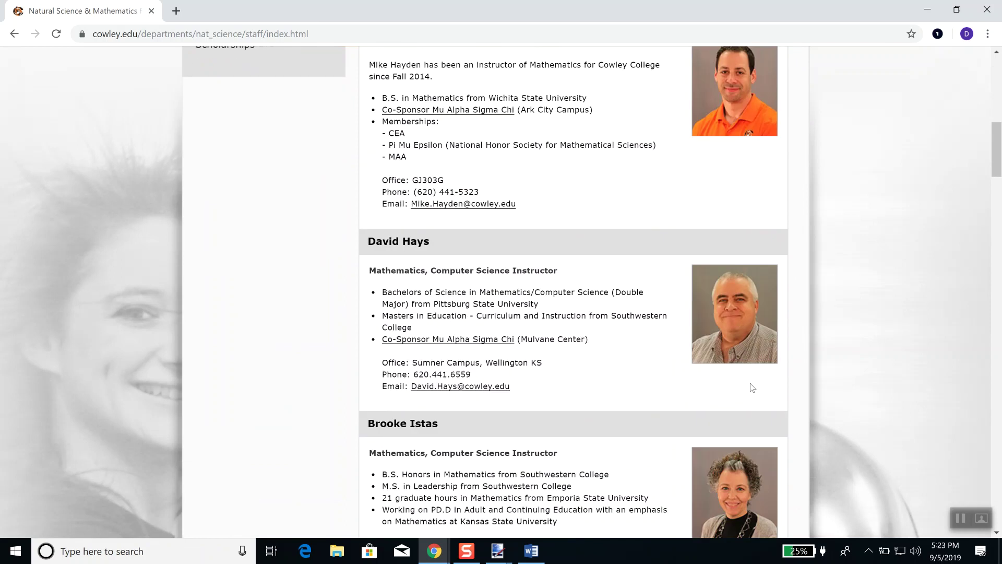
pyautogui.rightClick(746, 283)
pyautogui.click(769, 327)
# Bring paint.net to the front and use Edit > Paste into New Image for the copied headshot.
pyautogui.click(493, 557)
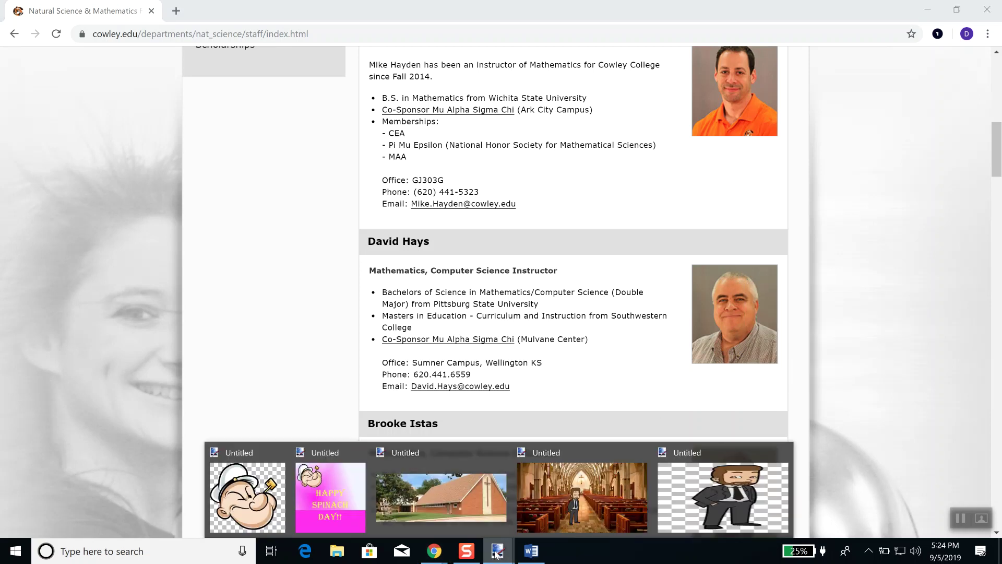
pyautogui.click(582, 497)
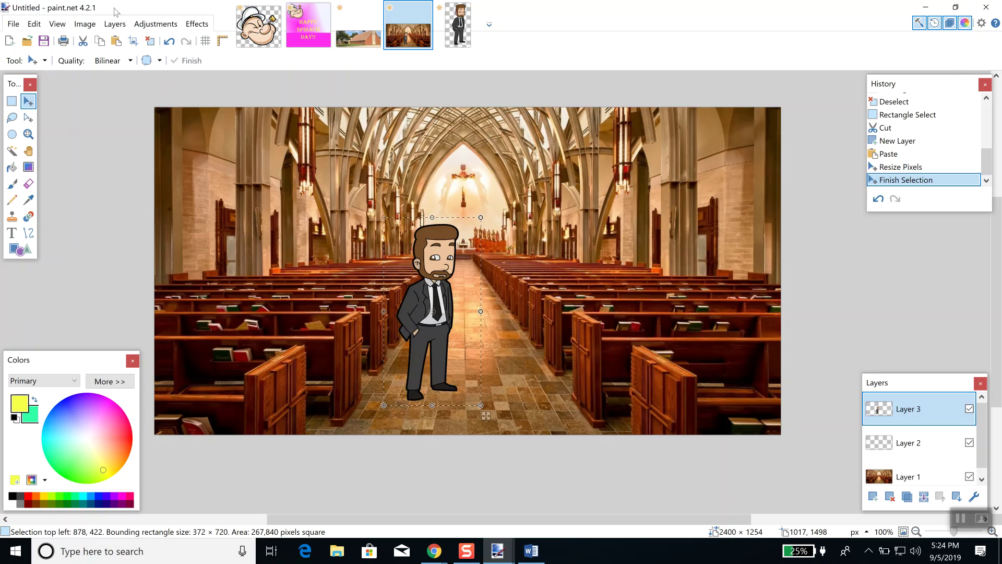
pyautogui.click(34, 24)
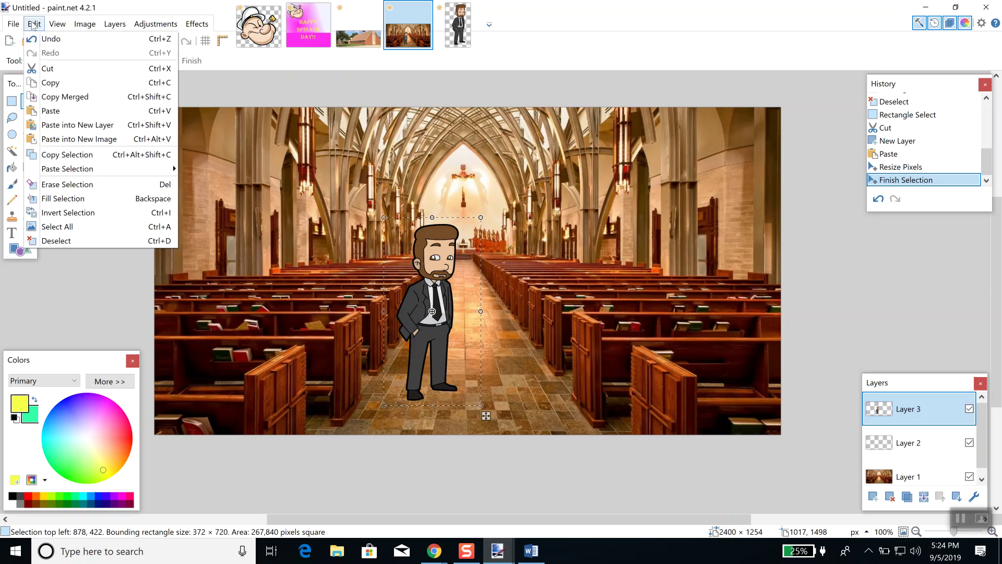
pyautogui.click(78, 139)
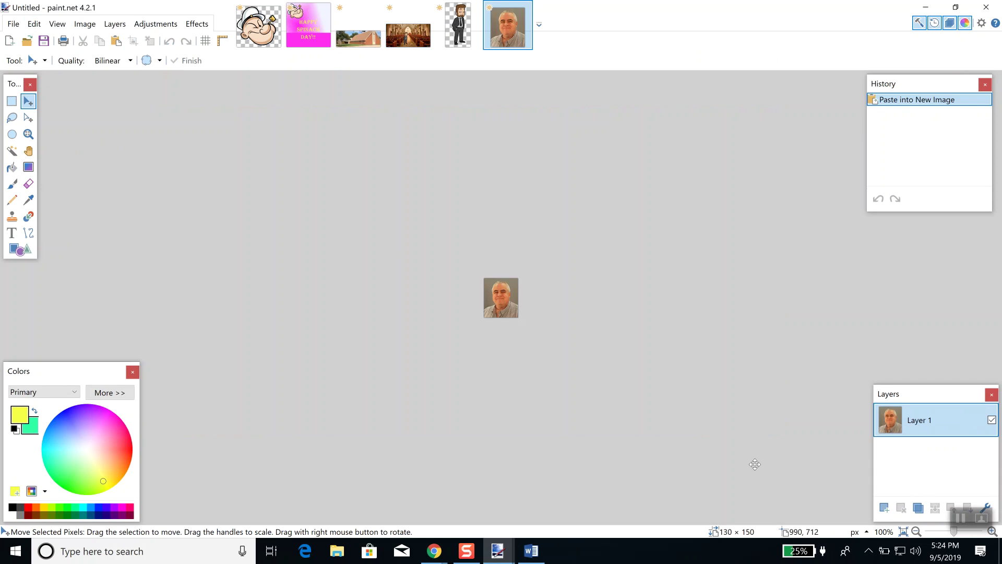
# Set the zoom of the new 130 × 150 headshot image to 800% from the status bar.
pyautogui.click(882, 532)
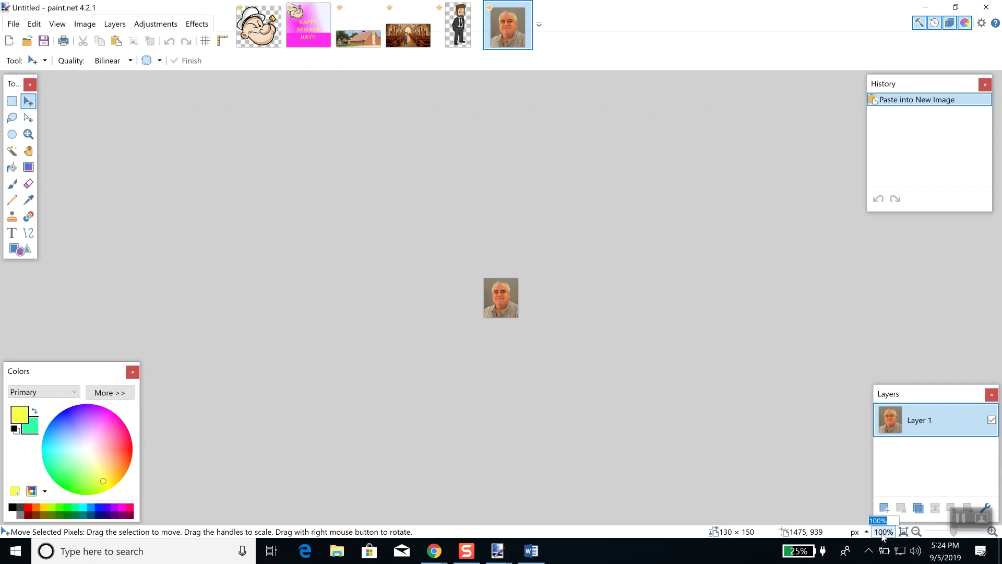
pyautogui.write('800')
pyautogui.press('Return')
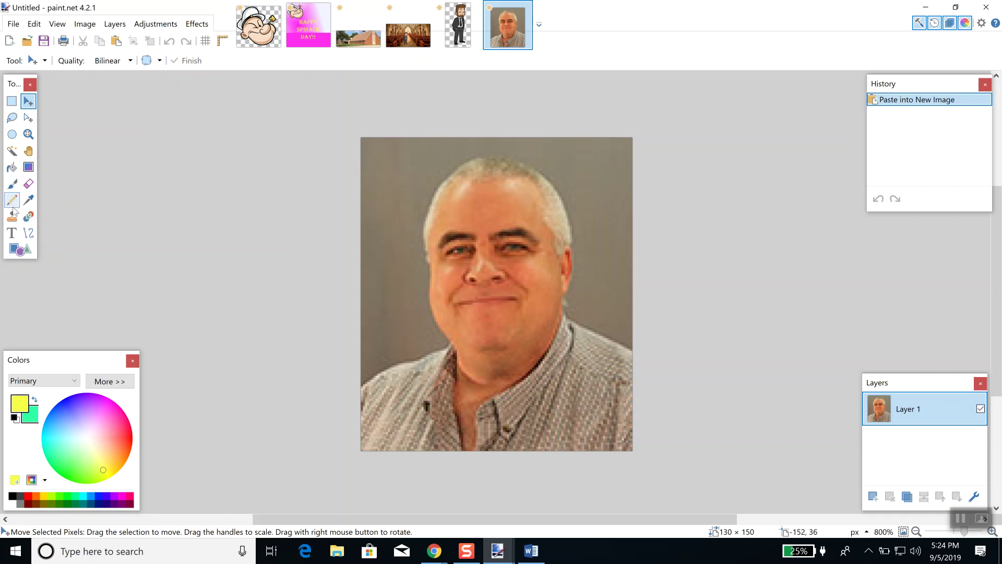
pyautogui.click(12, 152)
pyautogui.click(375, 170)
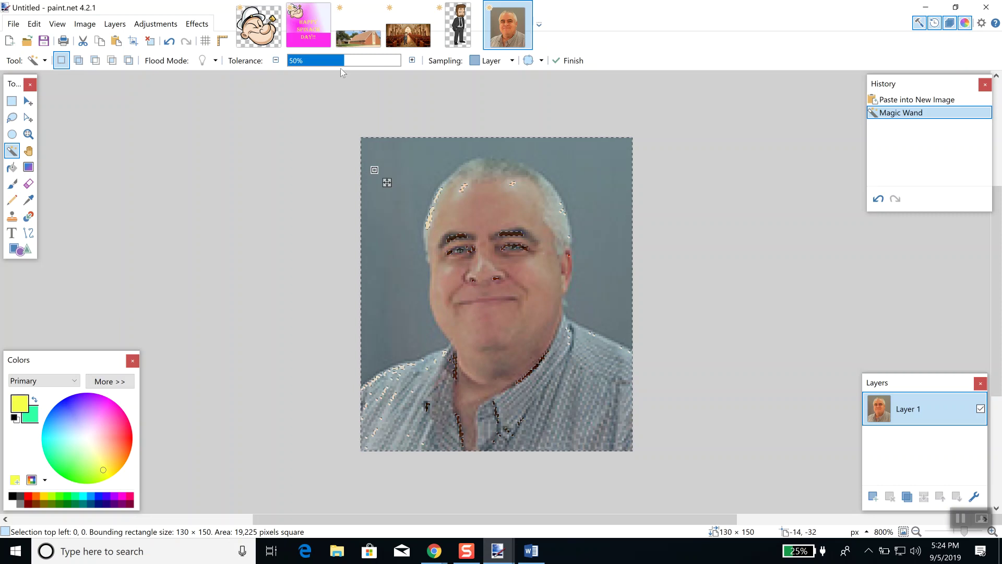
pyautogui.moveTo(341, 63); pyautogui.dragTo(305, 62)
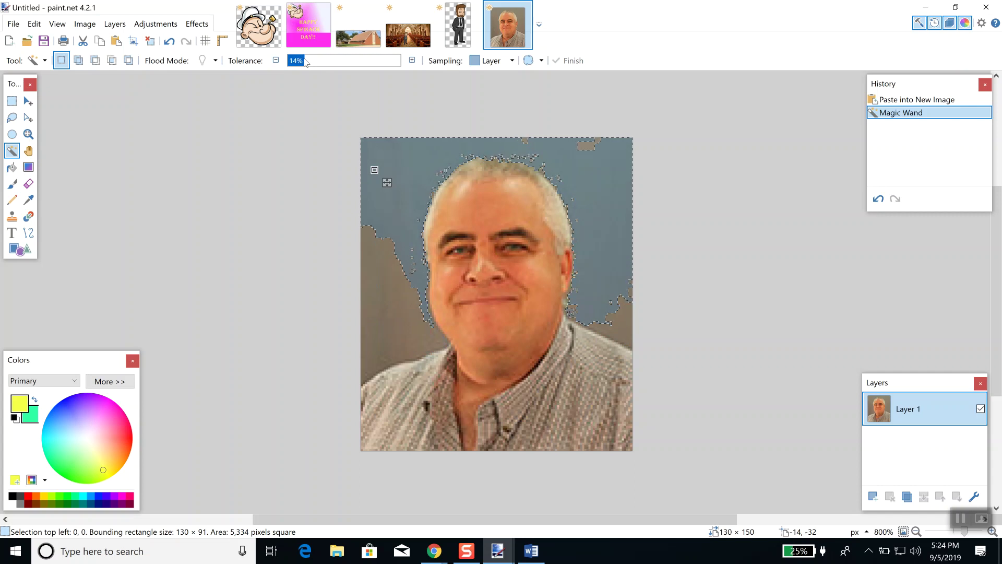
pyautogui.click(305, 61)
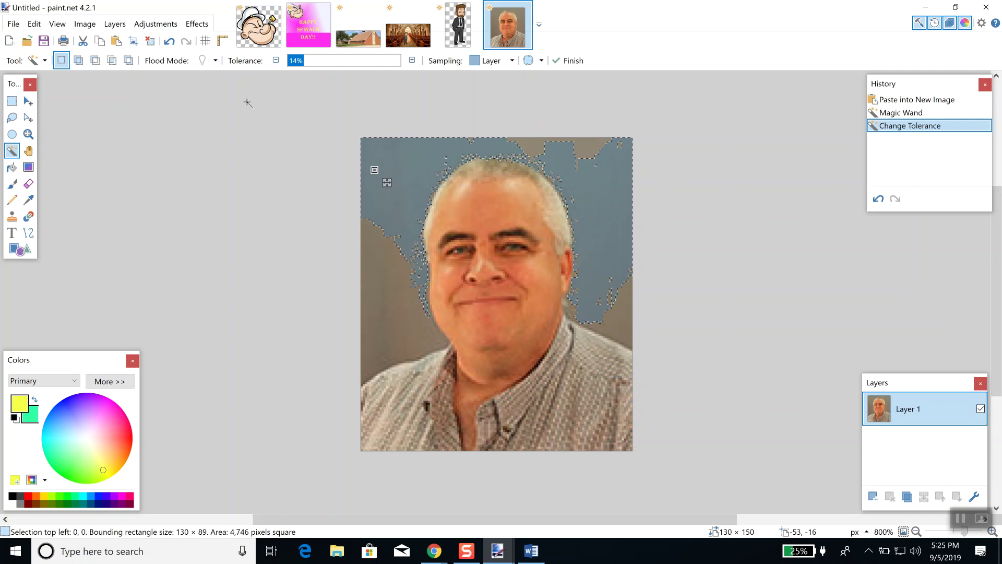
pyautogui.moveTo(306, 63); pyautogui.dragTo(372, 65)
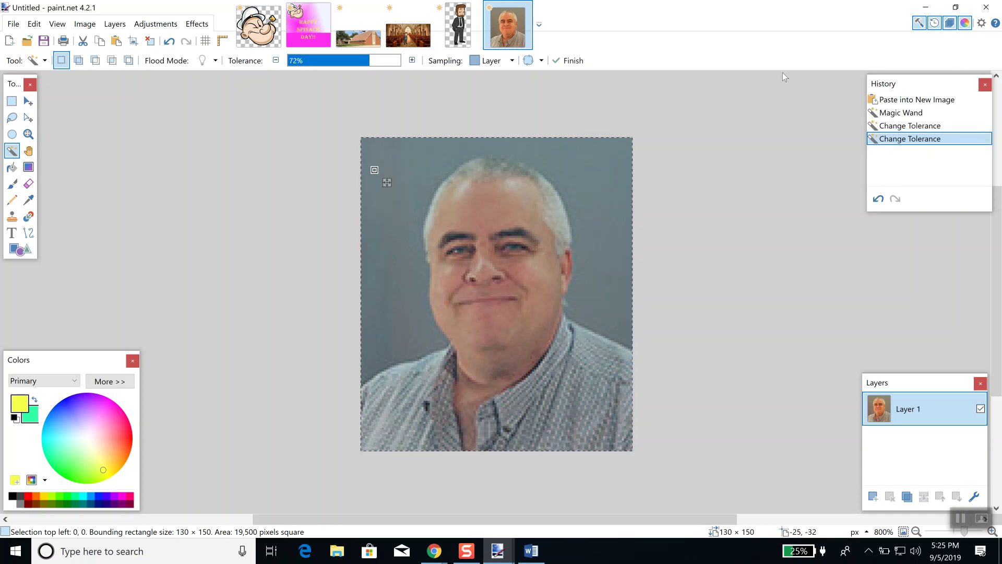
pyautogui.click(911, 113)
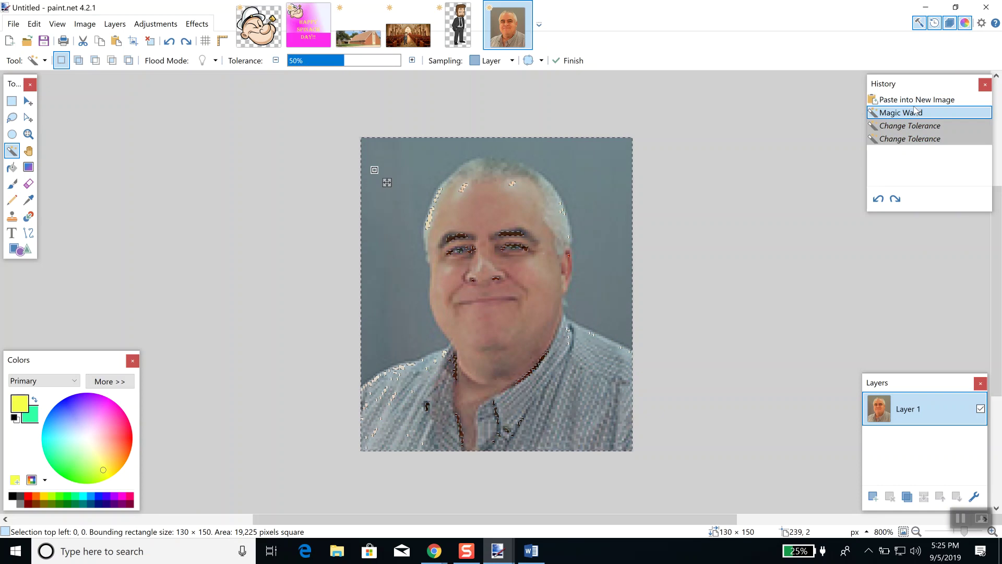
pyautogui.click(914, 99)
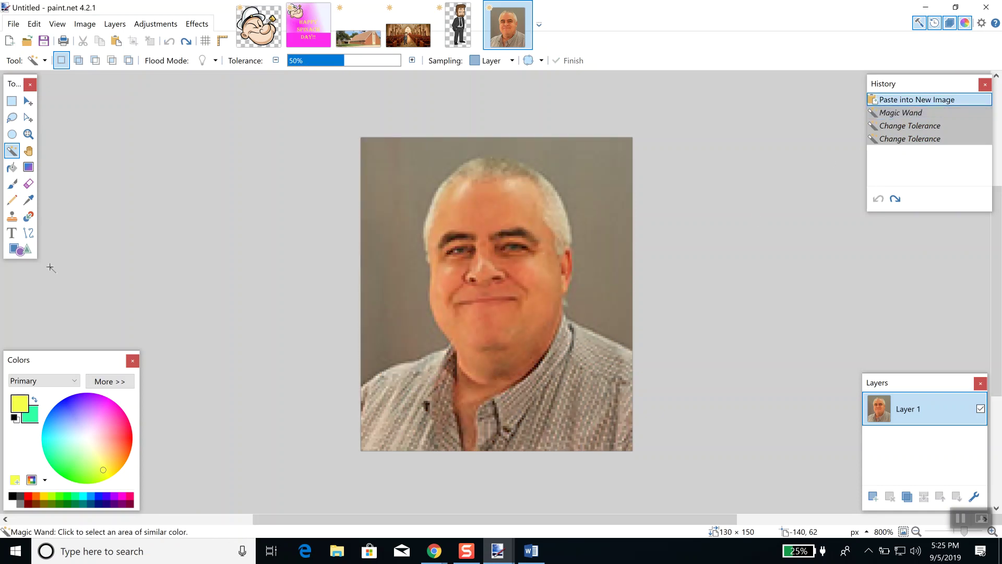
# Paint-bucket the upper grey background yellow at 14% tolerance, then Magic Wand-select that yellow area.
pyautogui.click(12, 168)
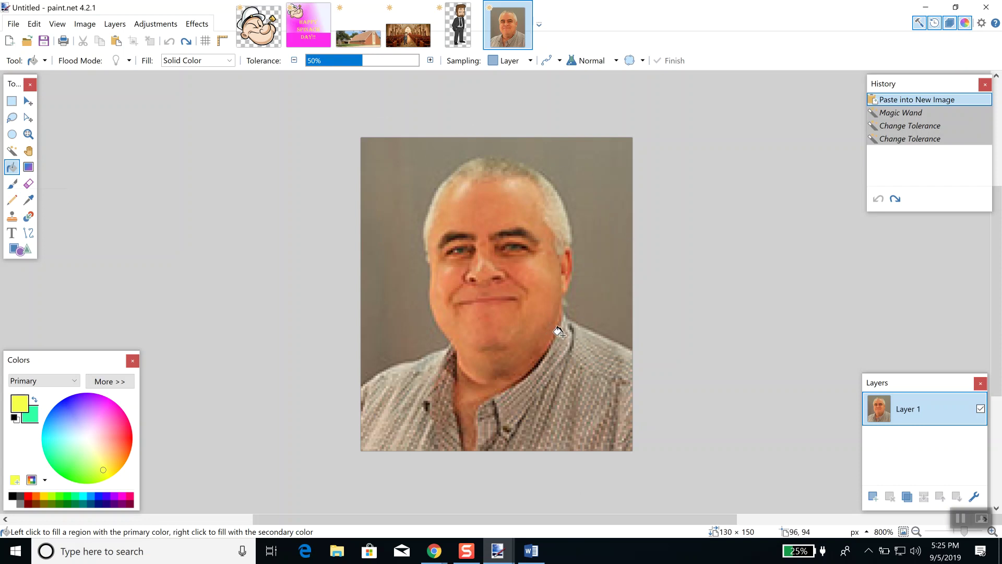
pyautogui.click(378, 180)
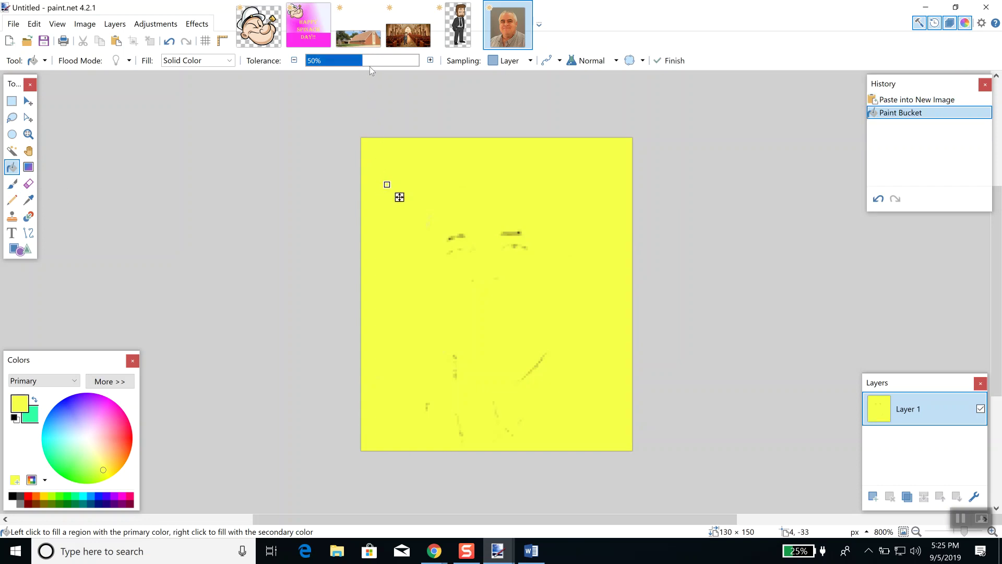
pyautogui.moveTo(366, 61)
pyautogui.mouseDown()
pyautogui.moveTo(330, 62)
pyautogui.moveTo(374, 67)
pyautogui.moveTo(324, 69)
pyautogui.mouseUp()
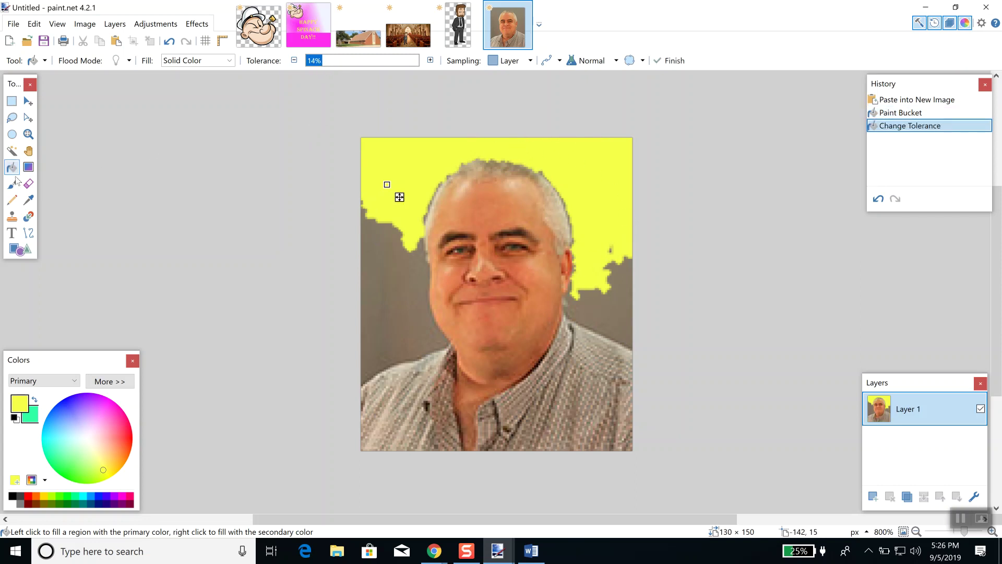
pyautogui.click(12, 150)
pyautogui.click(397, 176)
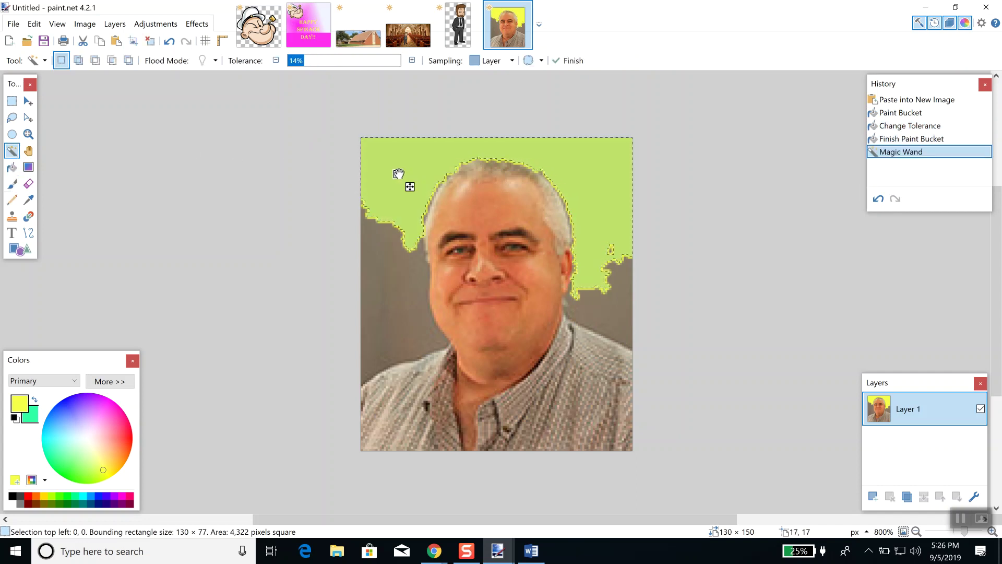
# Cut the yellow selection, then select the left grey background at 30% tolerance and cut it.
pyautogui.click(34, 23)
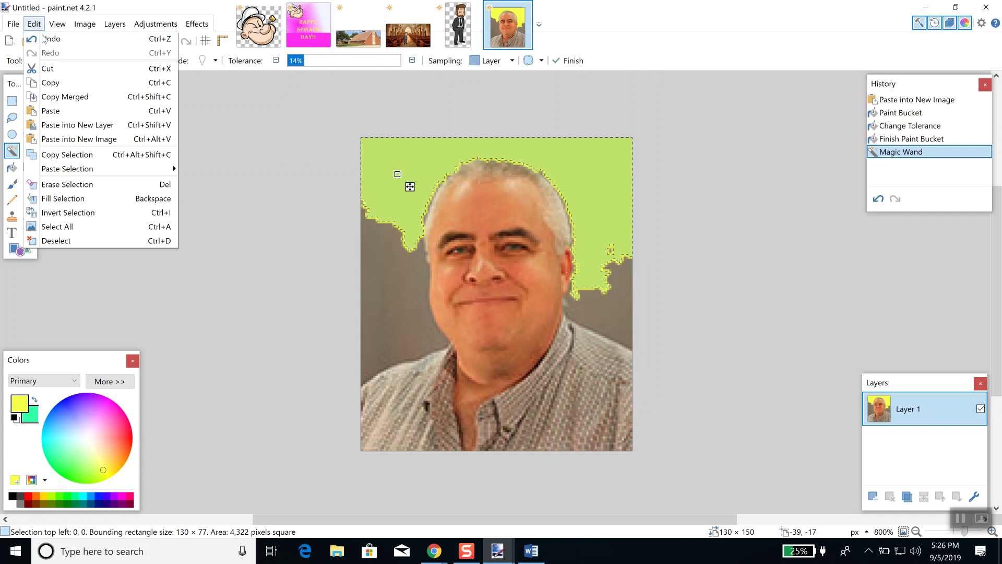
pyautogui.click(61, 76)
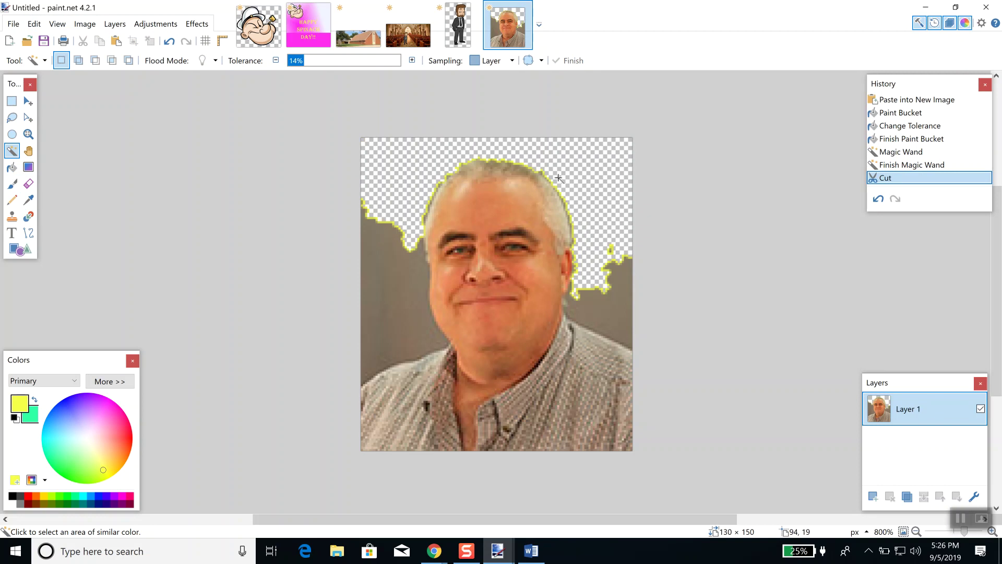
pyautogui.click(396, 295)
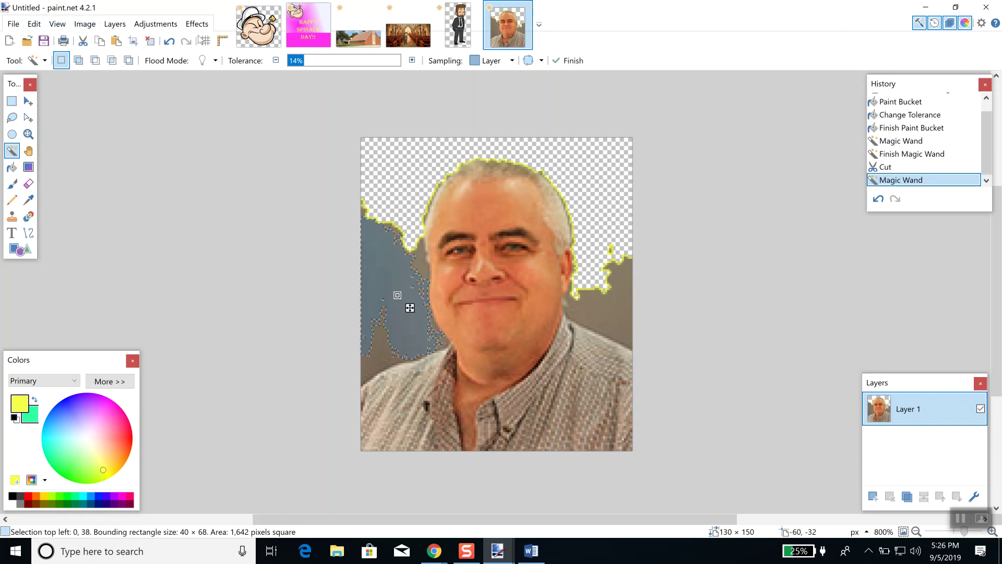
pyautogui.moveTo(305, 63); pyautogui.dragTo(324, 63)
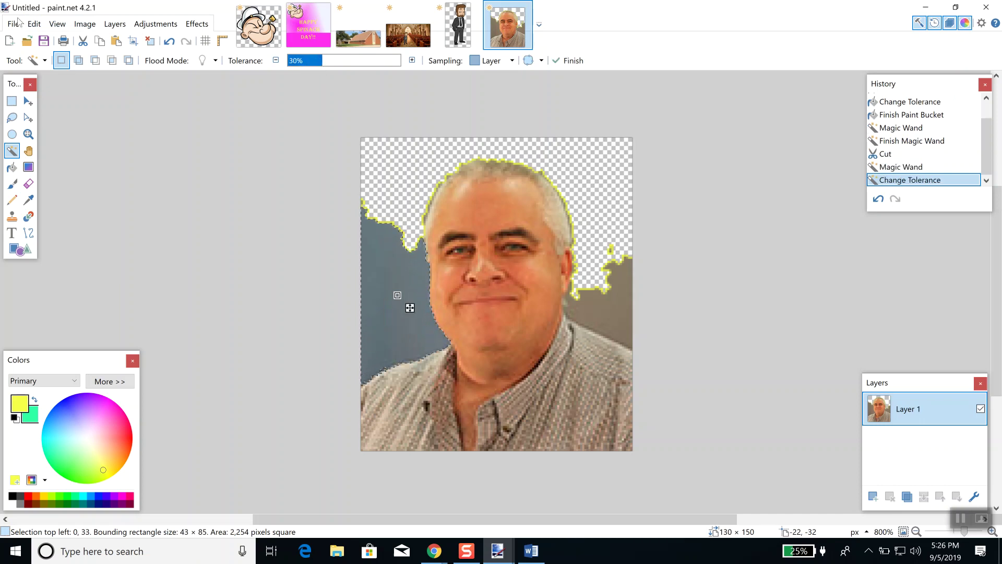
pyautogui.click(34, 23)
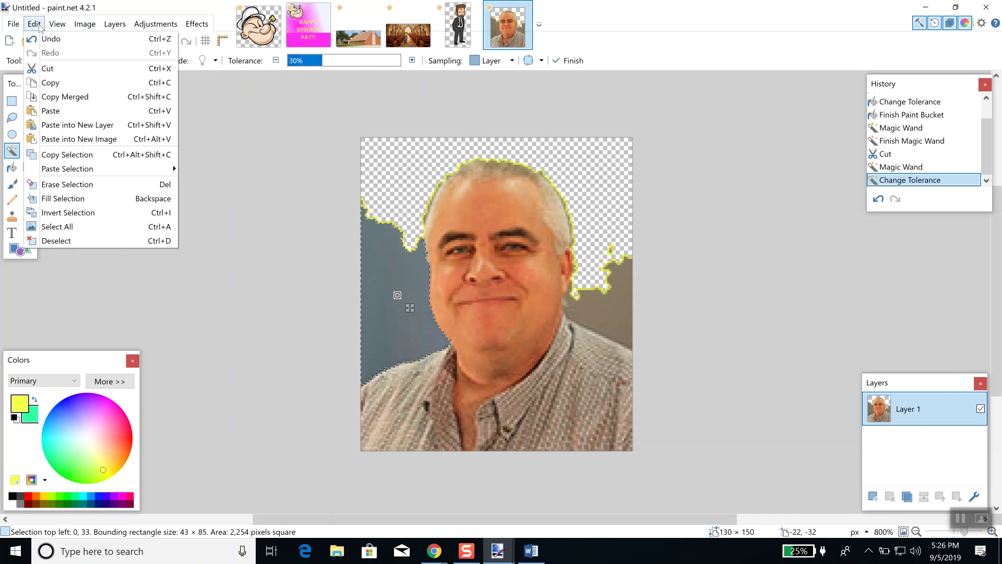
pyautogui.click(48, 69)
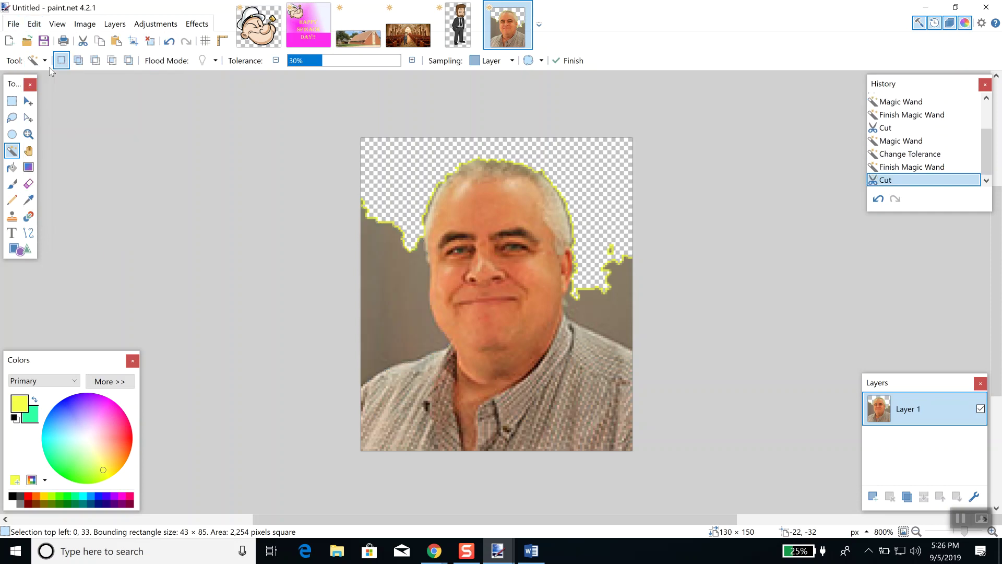
# Select the remaining grey background on the right and cut it with the Cut icon.
pyautogui.click(619, 318)
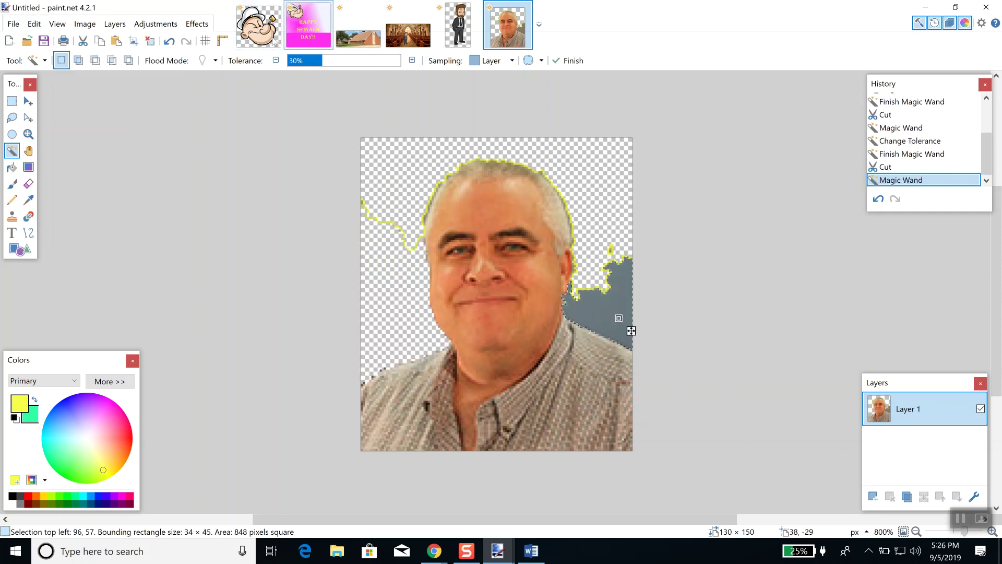
pyautogui.click(32, 24)
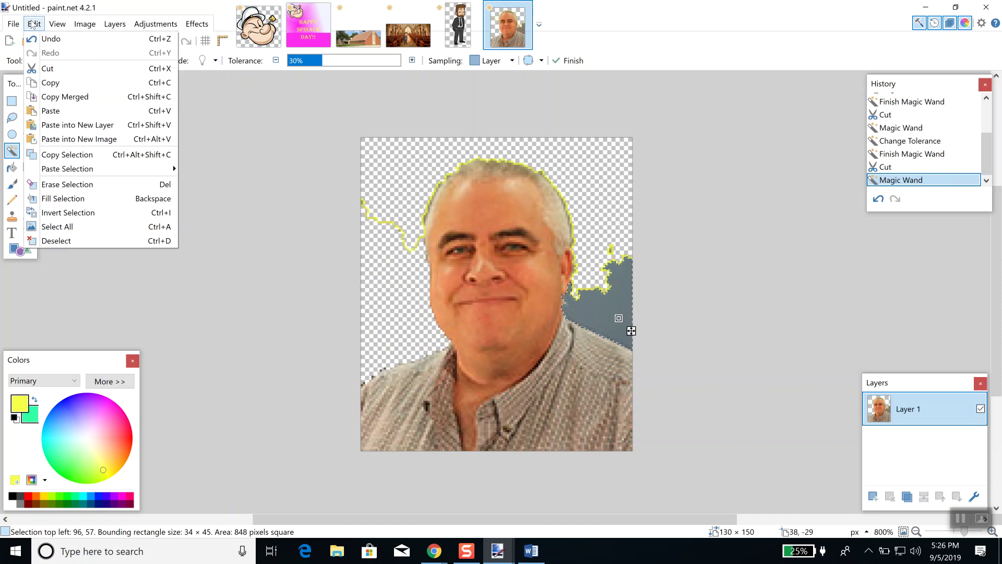
pyautogui.click(178, 5)
pyautogui.click(113, 25)
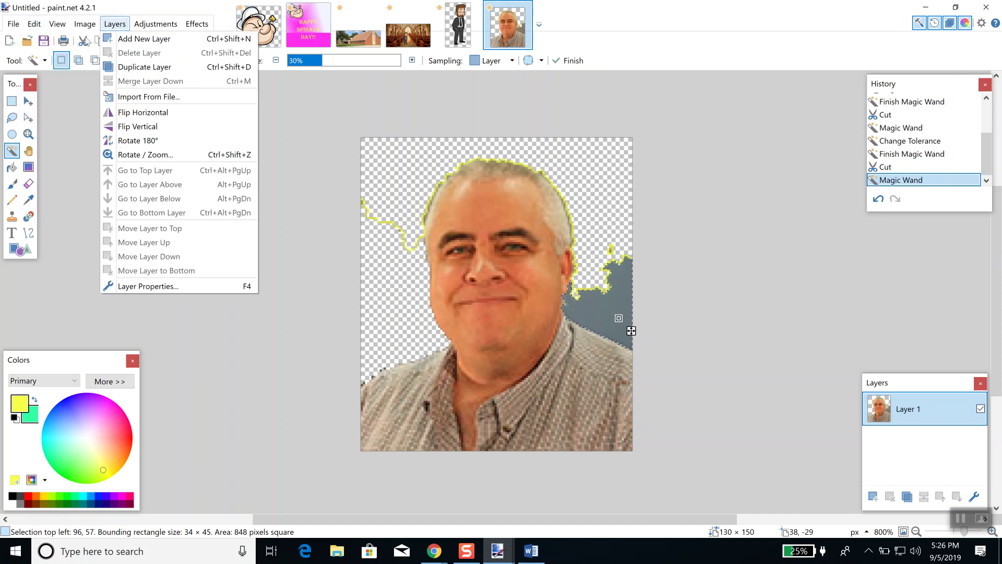
pyautogui.click(53, 144)
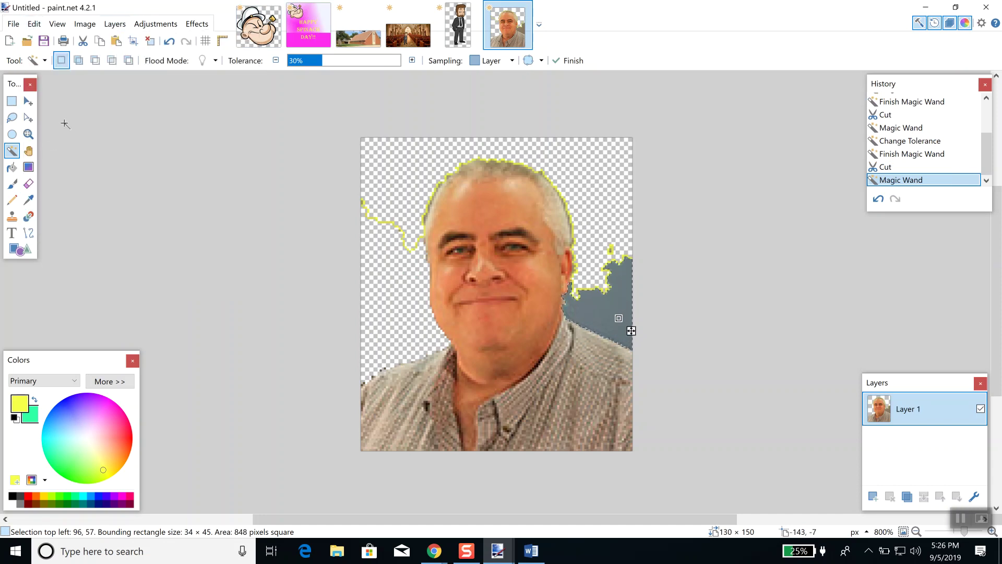
pyautogui.click(83, 42)
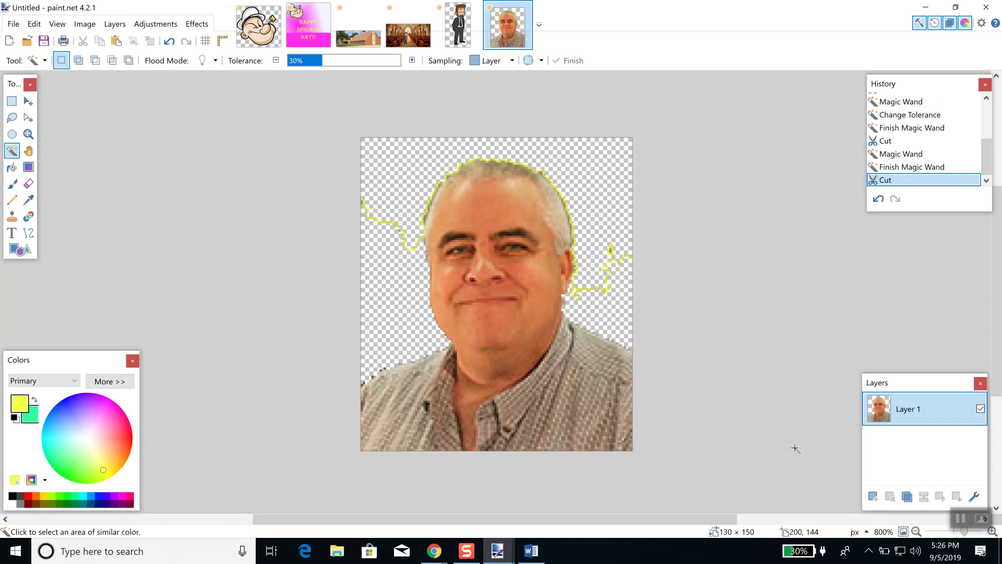
# Zoom the headshot to 1600% and switch to the Eraser tool.
pyautogui.click(883, 531)
pyautogui.write('1')
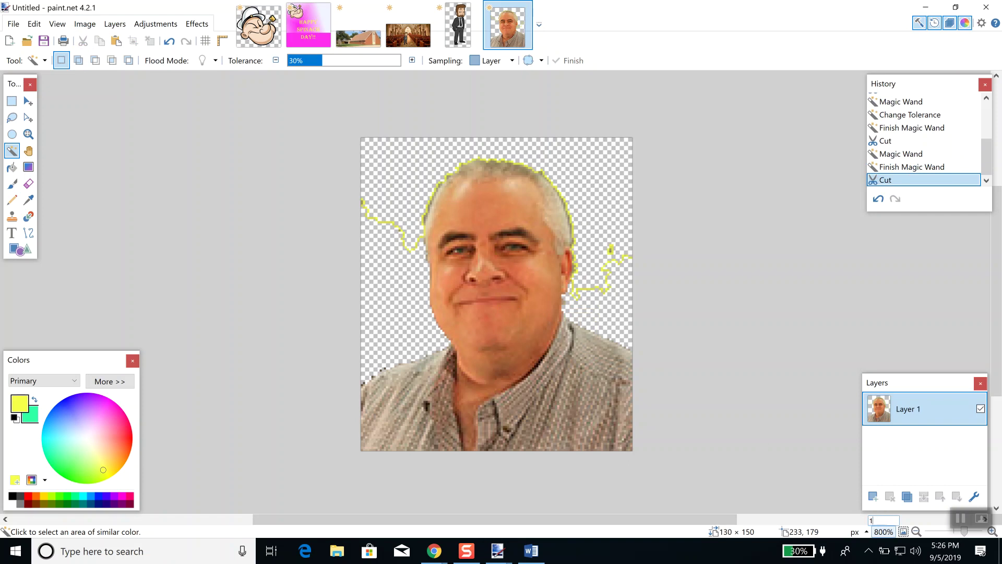
pyautogui.write('600')
pyautogui.press('Return')
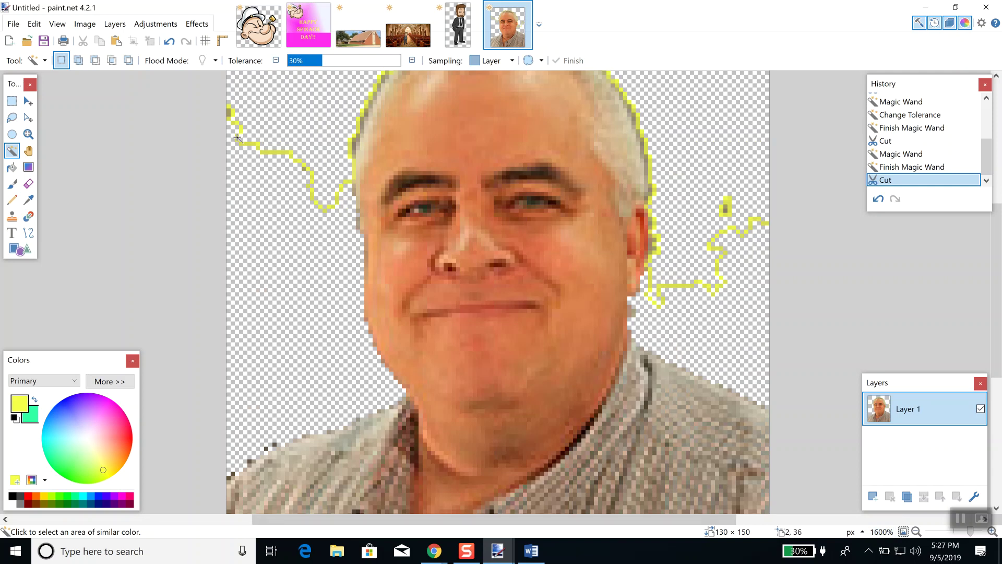
pyautogui.click(29, 183)
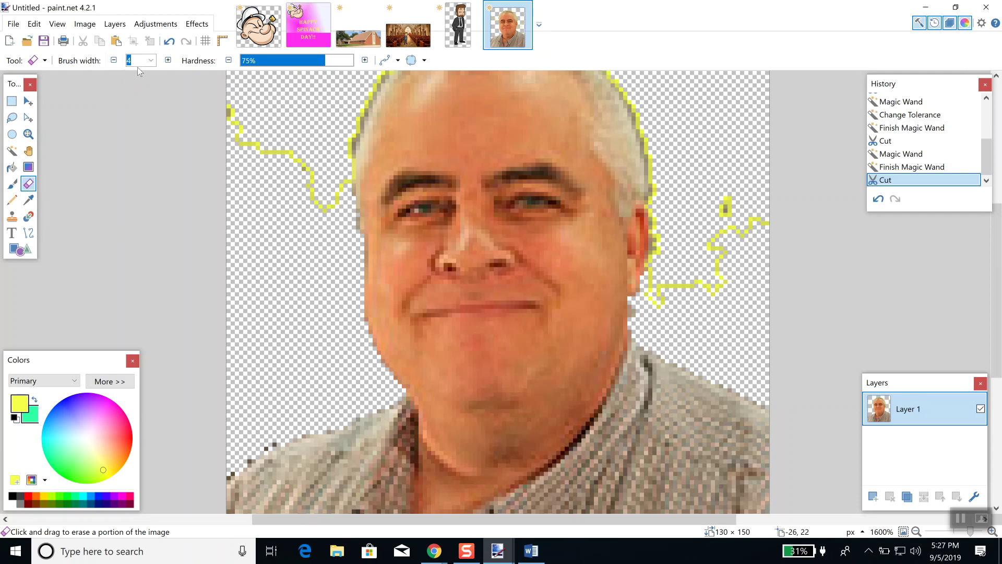
# Narrow the eraser to 1 pixel and erase stray pixels along the head's right edge.
pyautogui.click(114, 61)
pyautogui.click(114, 61)
pyautogui.click(114, 60)
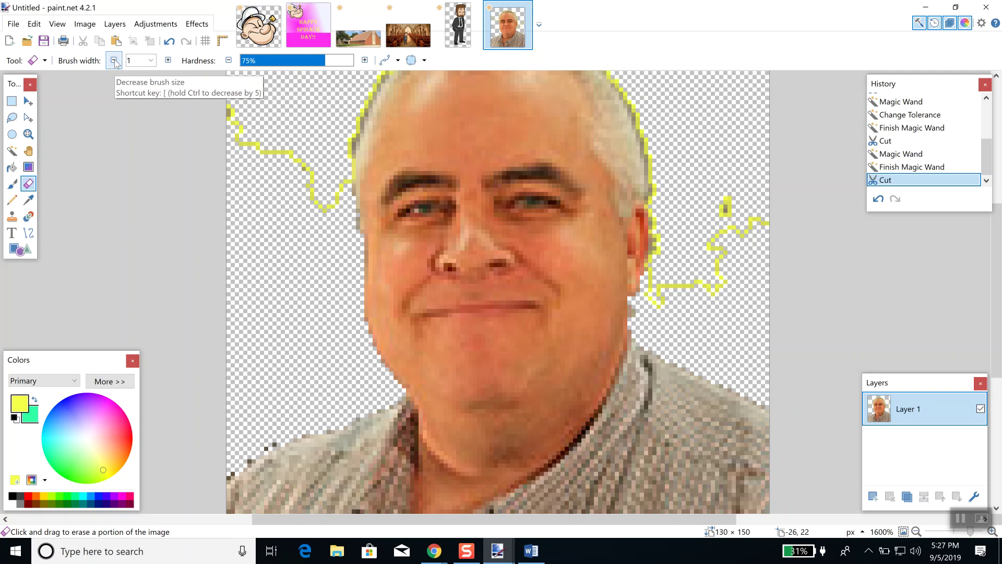
pyautogui.click(652, 199)
pyautogui.click(654, 192)
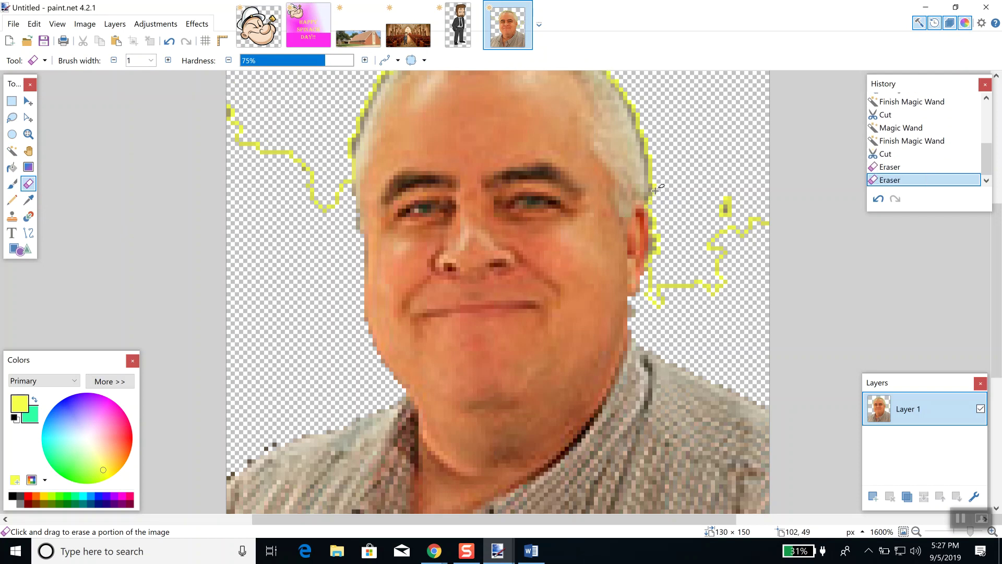
pyautogui.click(655, 185)
pyautogui.click(654, 179)
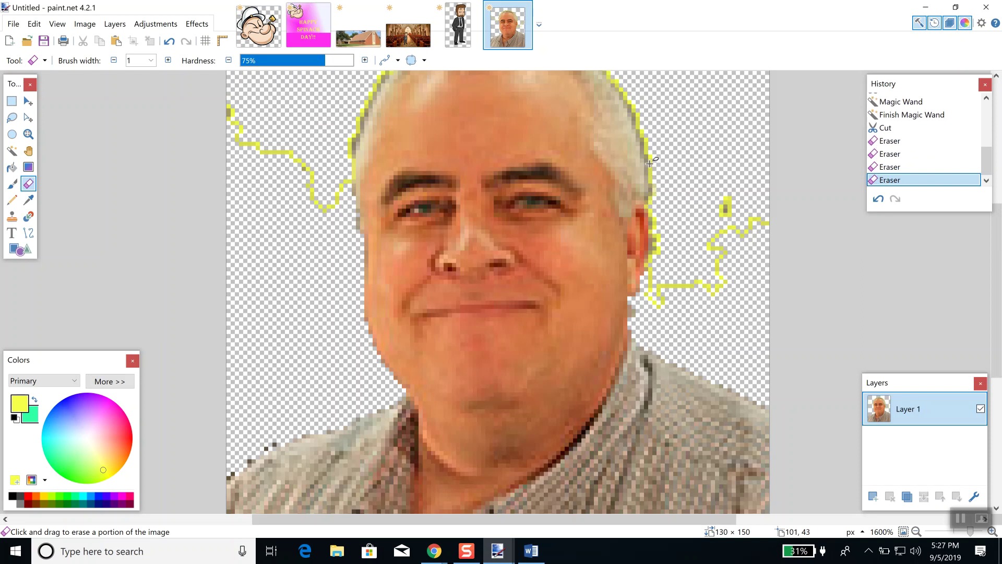
pyautogui.click(652, 163)
pyautogui.click(651, 156)
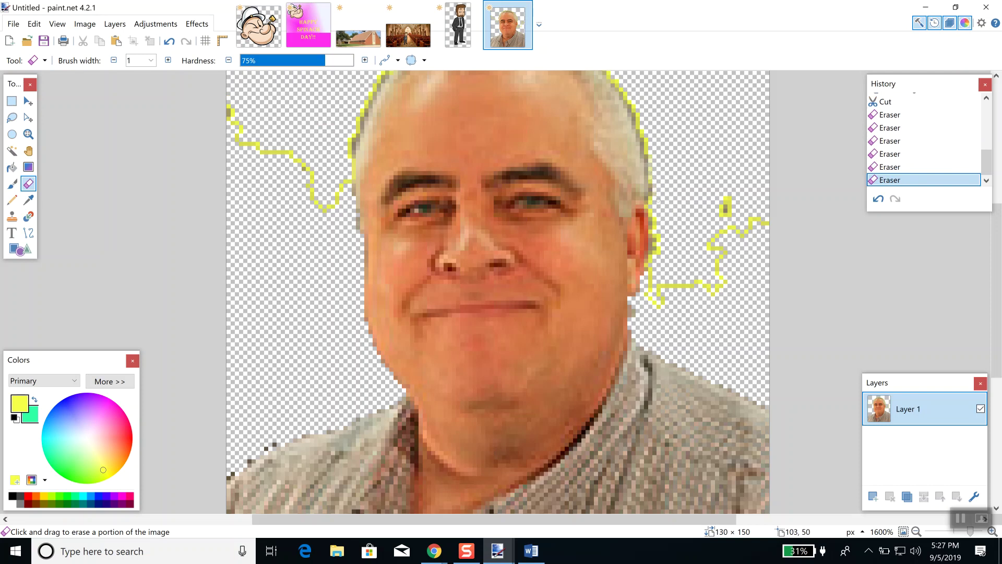
# Erase the small leftover specks right of the head, then open the Adjustments menu.
pyautogui.moveTo(605, 216); pyautogui.dragTo(605, 216)
pyautogui.moveTo(736, 221)
pyautogui.mouseDown()
pyautogui.moveTo(723, 210)
pyautogui.moveTo(745, 204)
pyautogui.mouseUp()
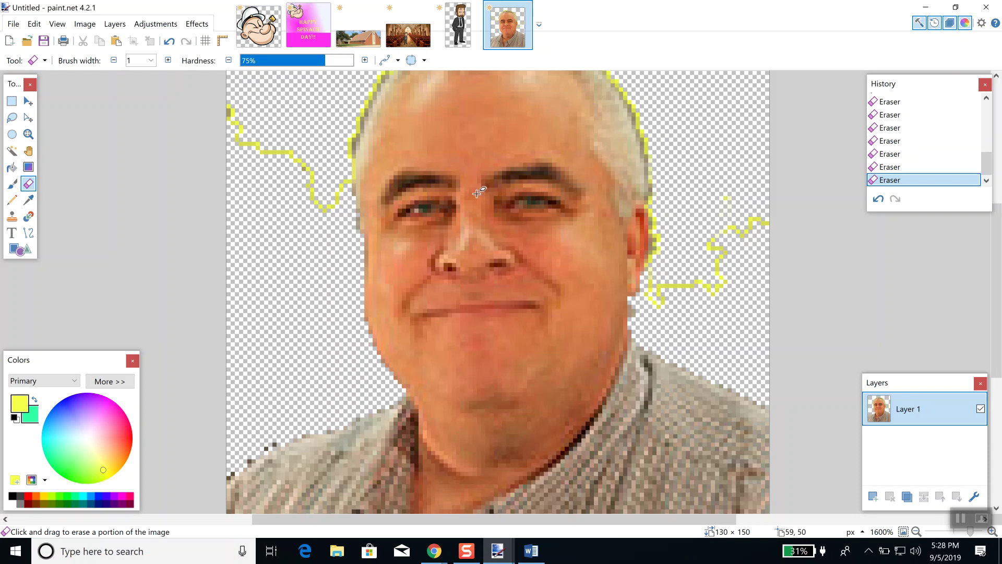
pyautogui.scroll(4, 465, 203)
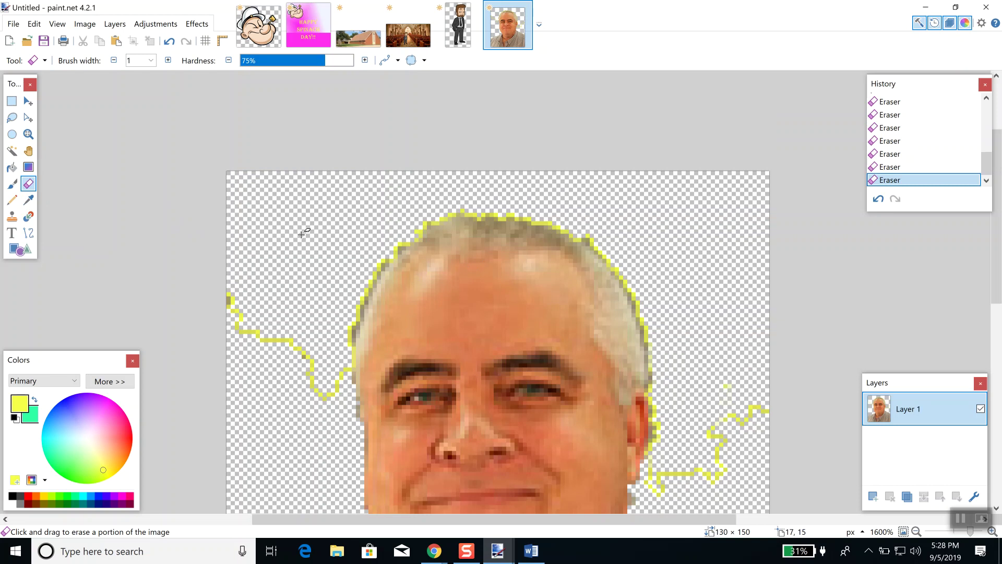
pyautogui.click(170, 24)
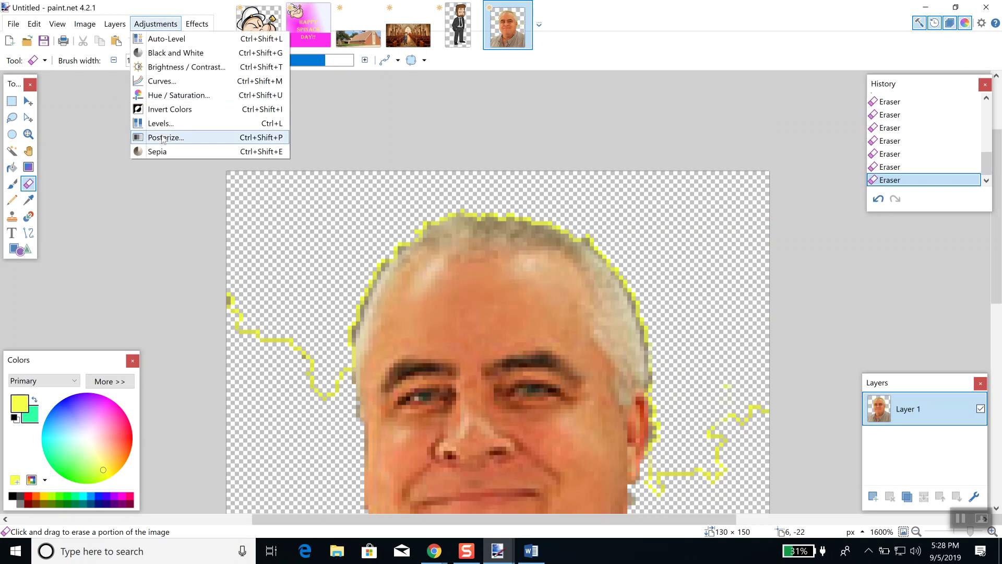
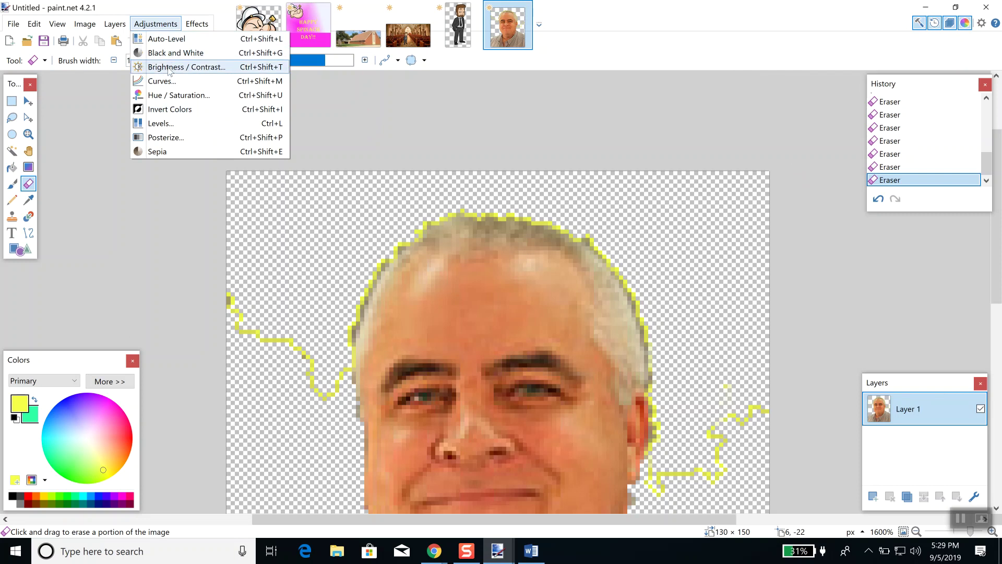
# Dismiss Brightness/Contrast unchanged, scroll the canvas down, and bring up the Adjustments list again.
pyautogui.click(168, 67)
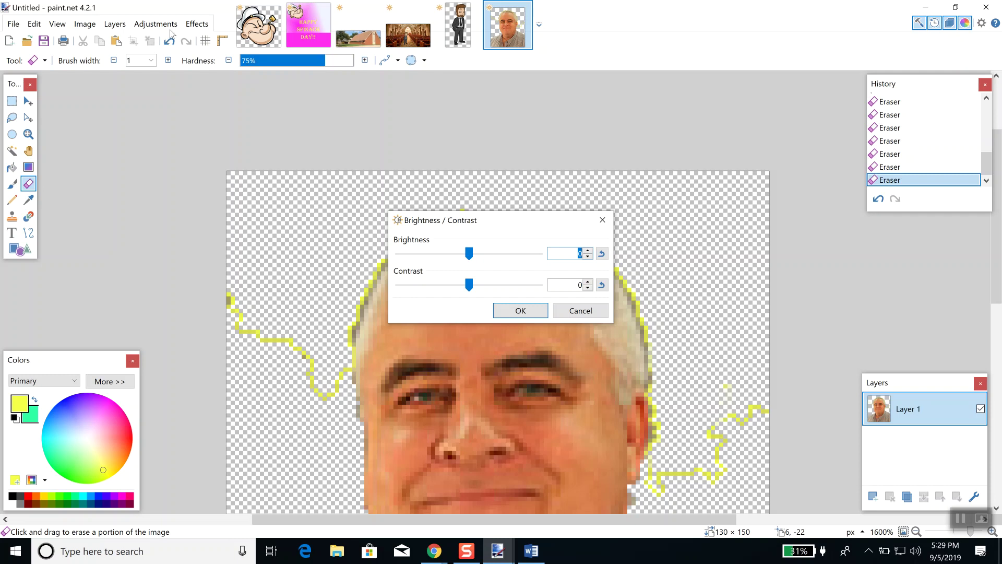
pyautogui.click(576, 314)
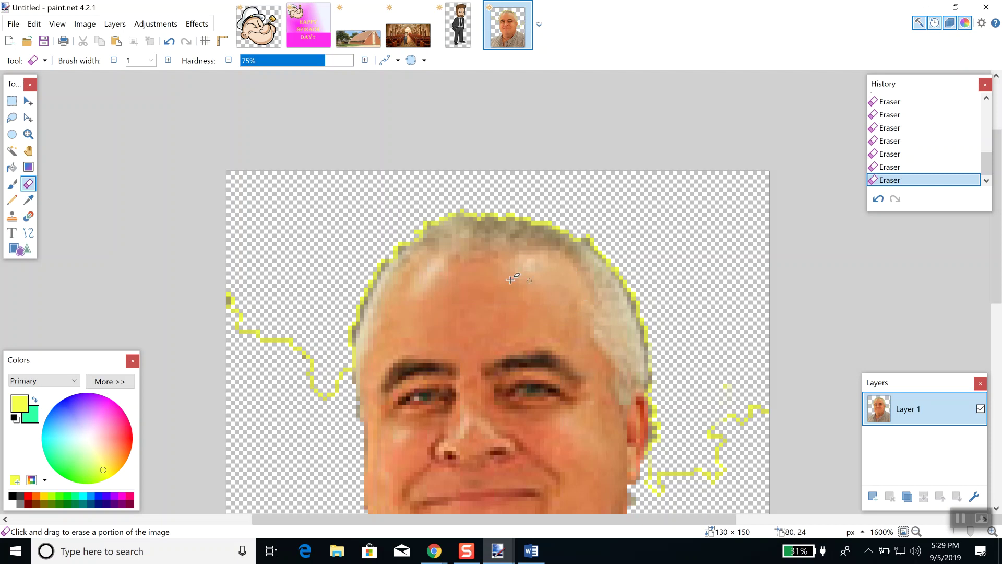
pyautogui.click(160, 28)
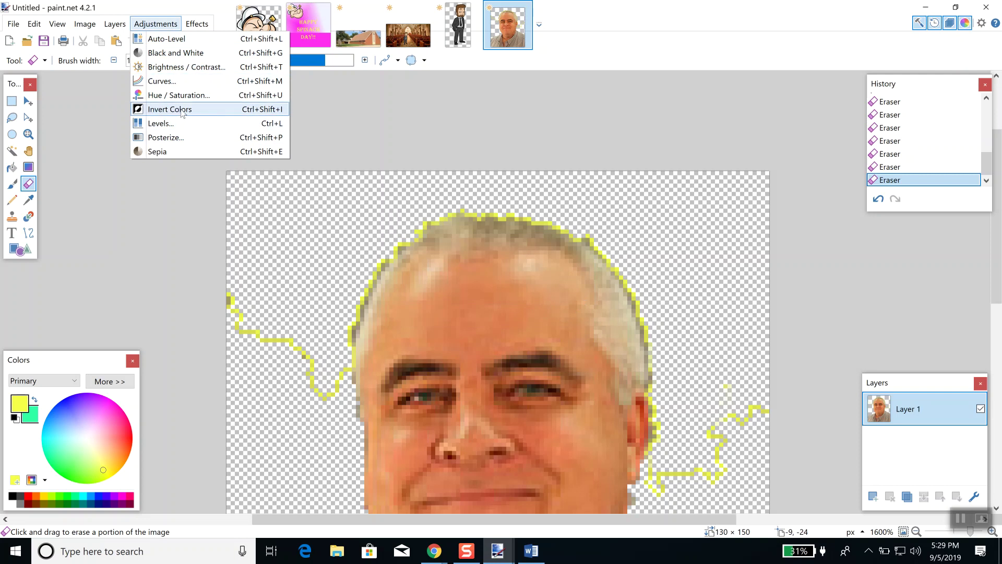
pyautogui.click(555, 179)
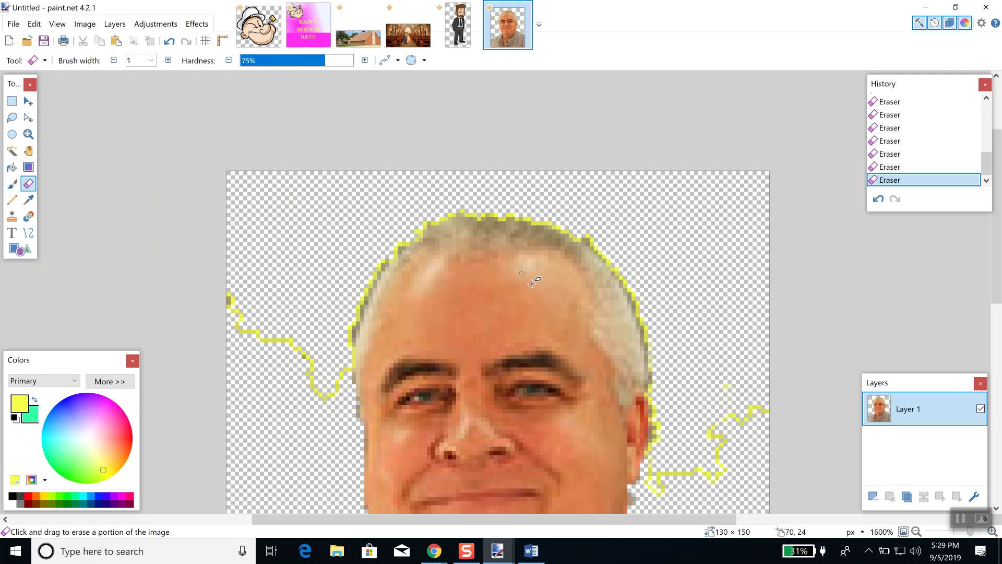
pyautogui.scroll(-3, 532, 283)
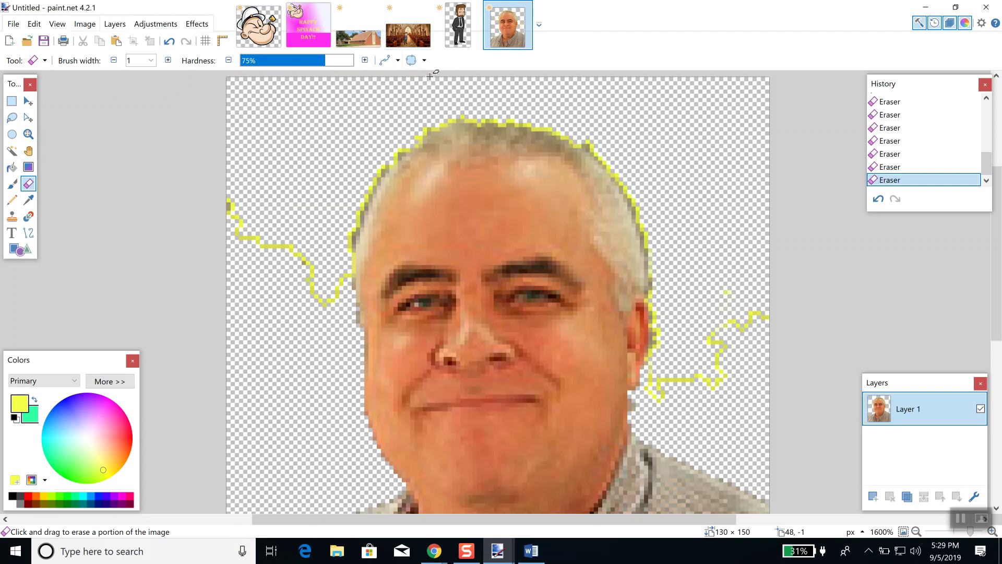
pyautogui.click(155, 25)
# Open Curves and add and drag luminosity points to darken, then brighten the headshot.
pyautogui.click(167, 78)
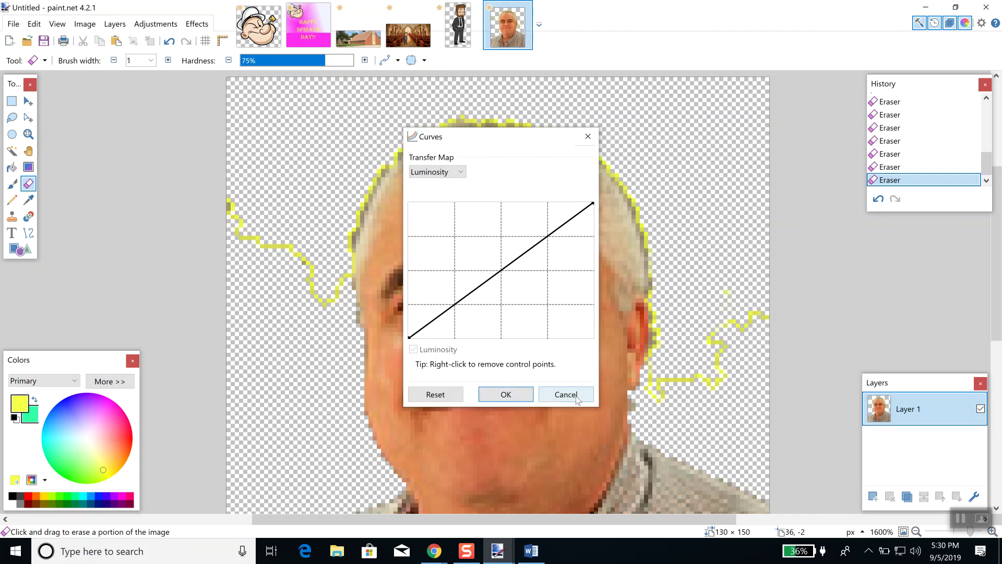
pyautogui.click(492, 311)
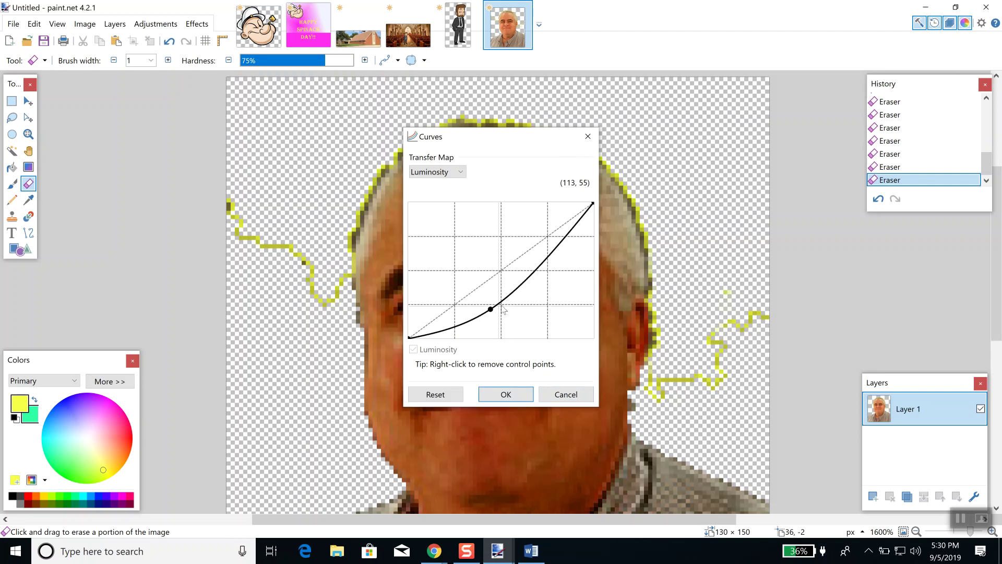
pyautogui.click(565, 277)
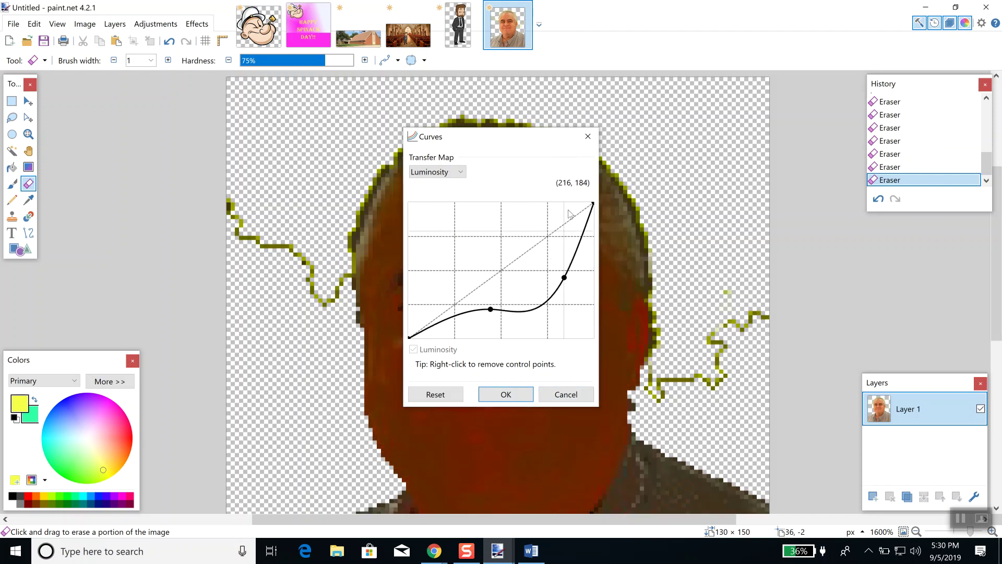
pyautogui.click(578, 234)
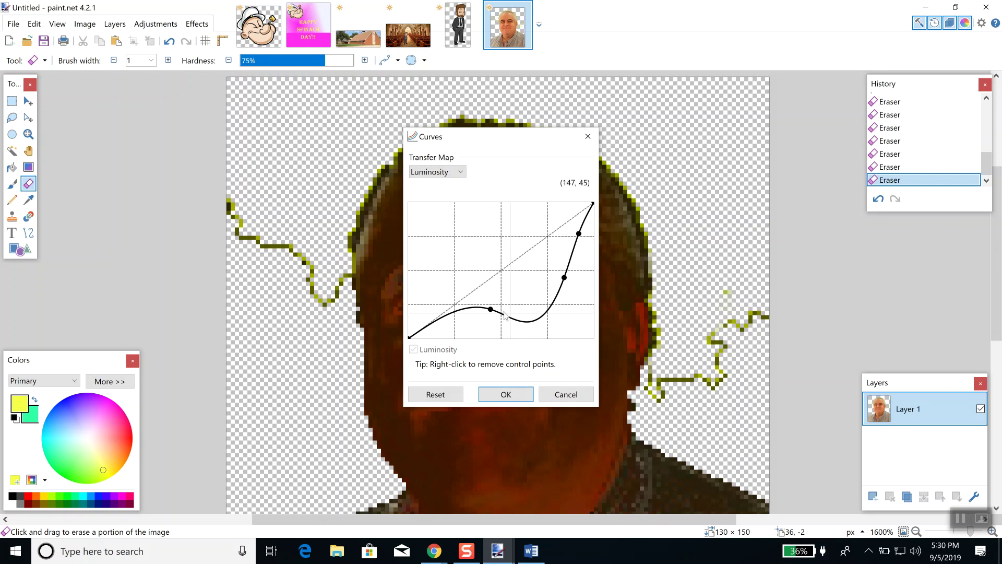
pyautogui.moveTo(490, 309); pyautogui.dragTo(469, 278)
pyautogui.moveTo(463, 271); pyautogui.dragTo(456, 261)
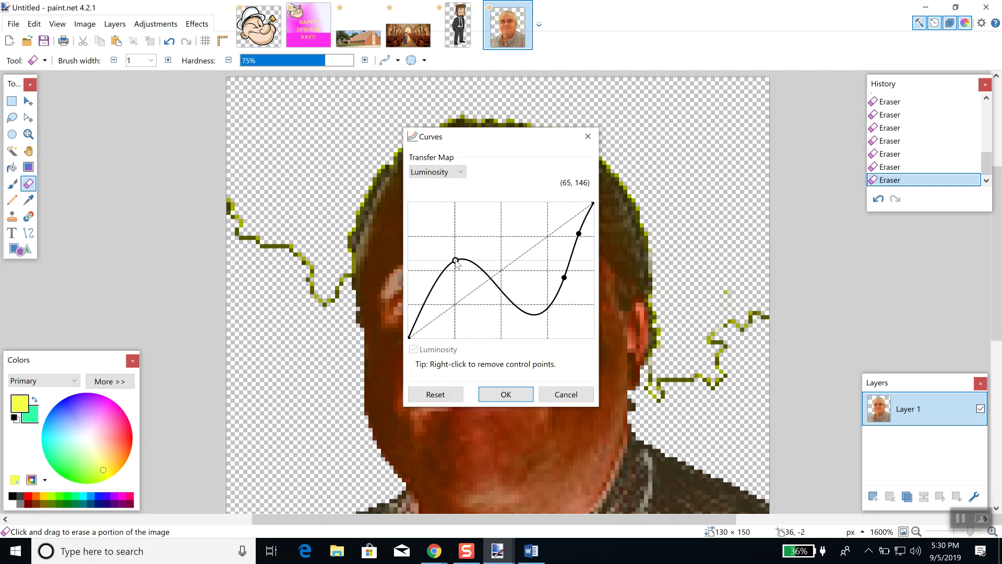
pyautogui.moveTo(566, 279); pyautogui.dragTo(519, 238)
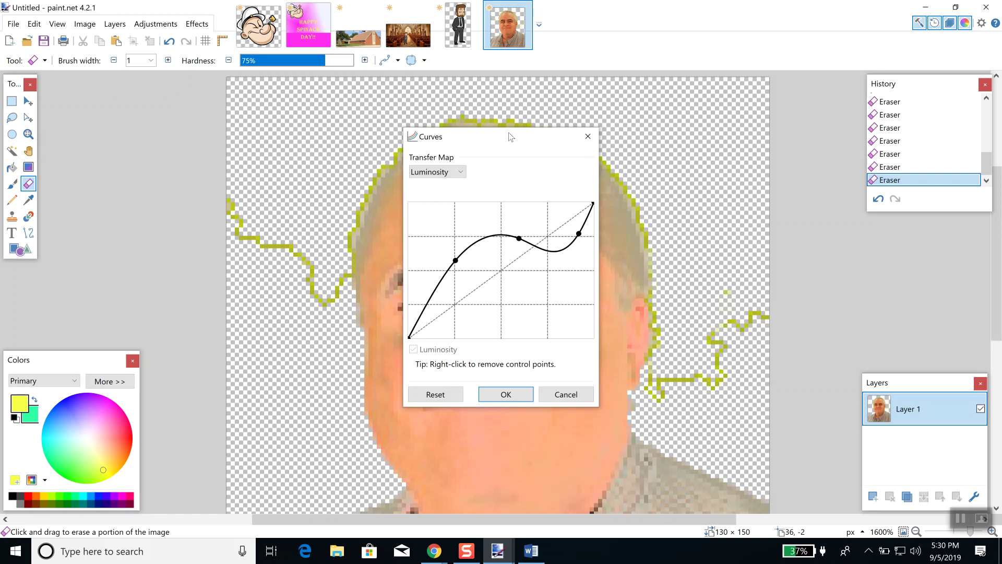
# Move the Curves dialog off the face, darken the curve, then reset it to a straight line.
pyautogui.moveTo(510, 137); pyautogui.dragTo(196, 109)
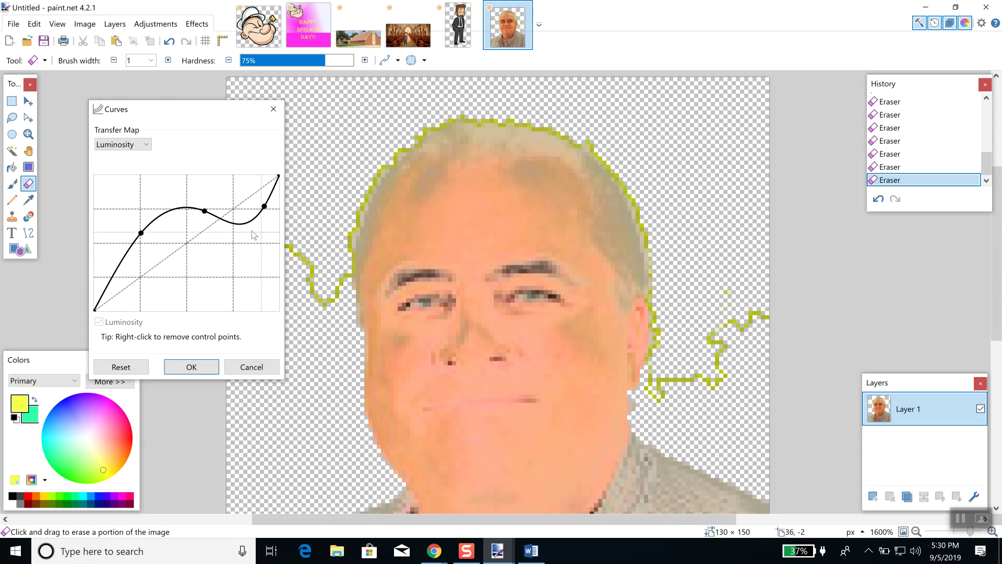
pyautogui.moveTo(265, 206); pyautogui.dragTo(269, 276)
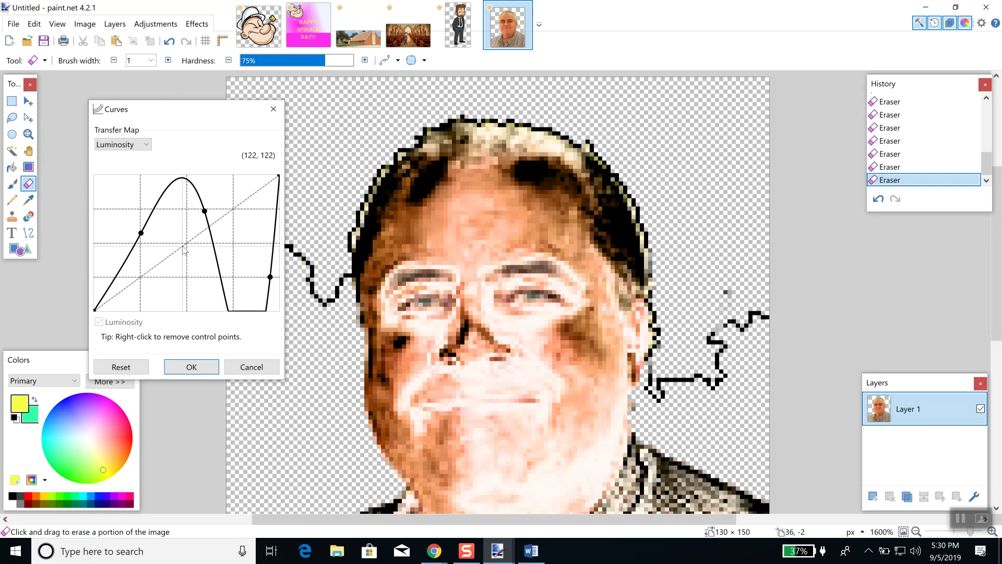
pyautogui.click(114, 367)
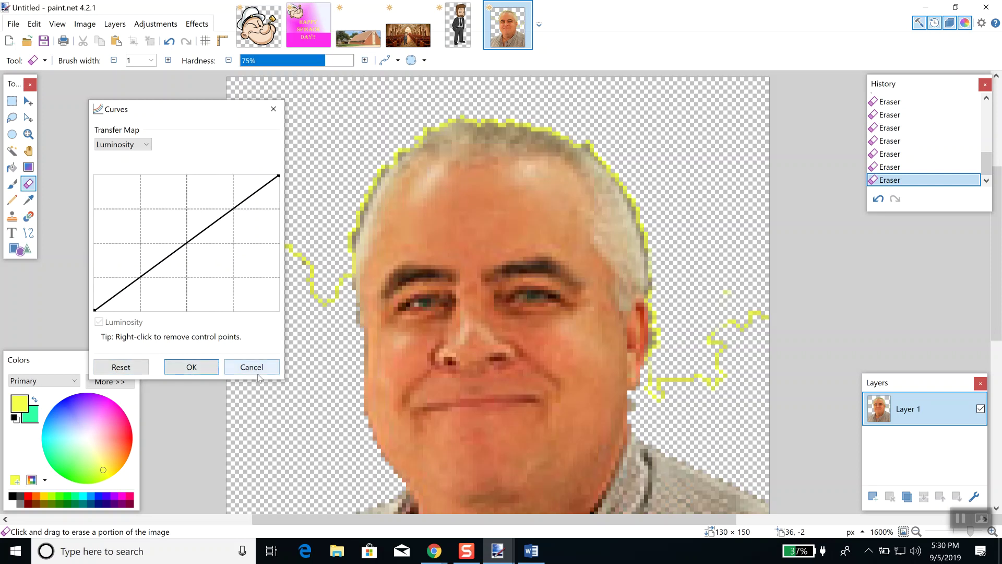
pyautogui.click(148, 145)
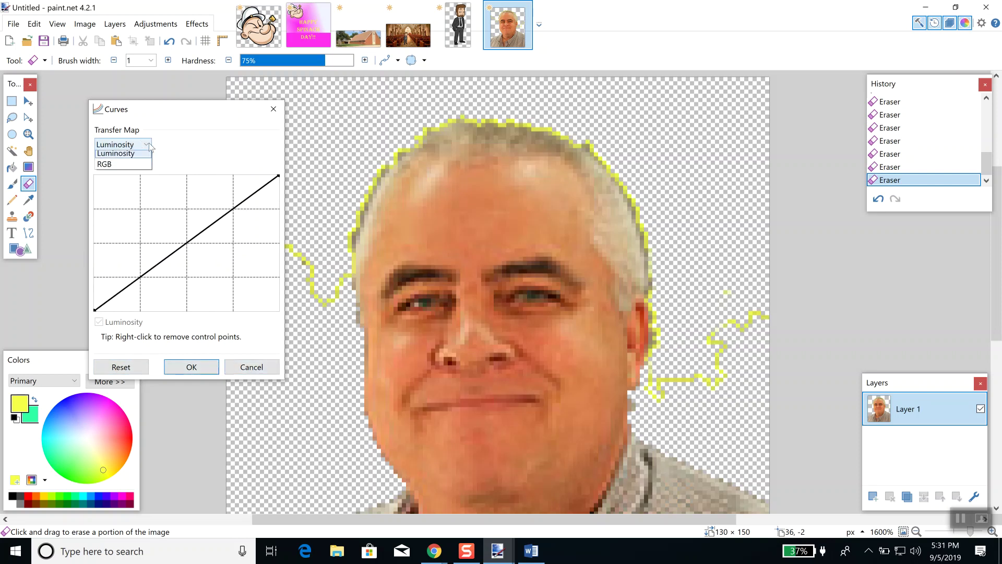
# Switch the transfer map to RGB and bend the curve down, darkening and reddening the photo.
pyautogui.click(111, 168)
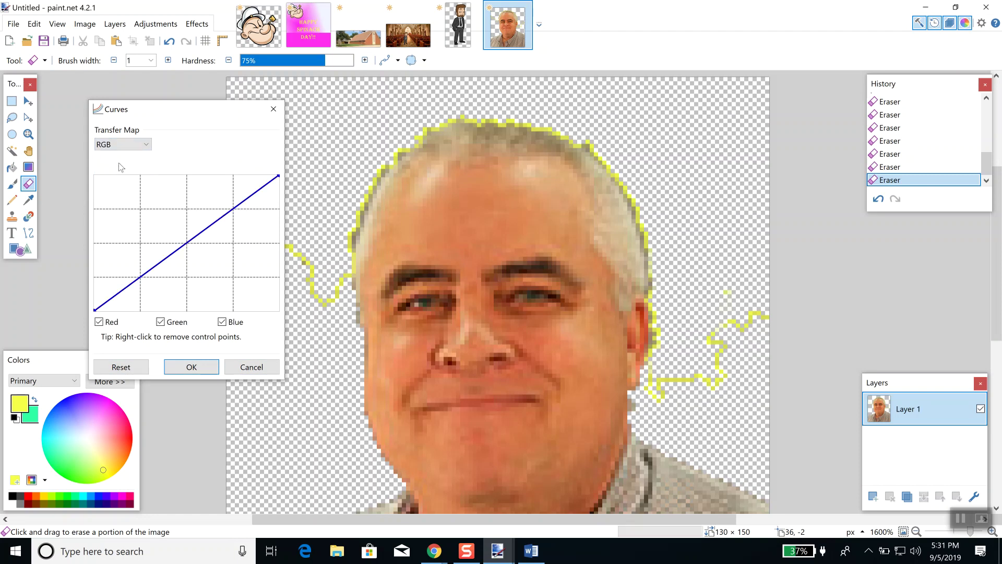
pyautogui.moveTo(143, 275); pyautogui.dragTo(168, 272)
pyautogui.moveTo(215, 232); pyautogui.dragTo(215, 262)
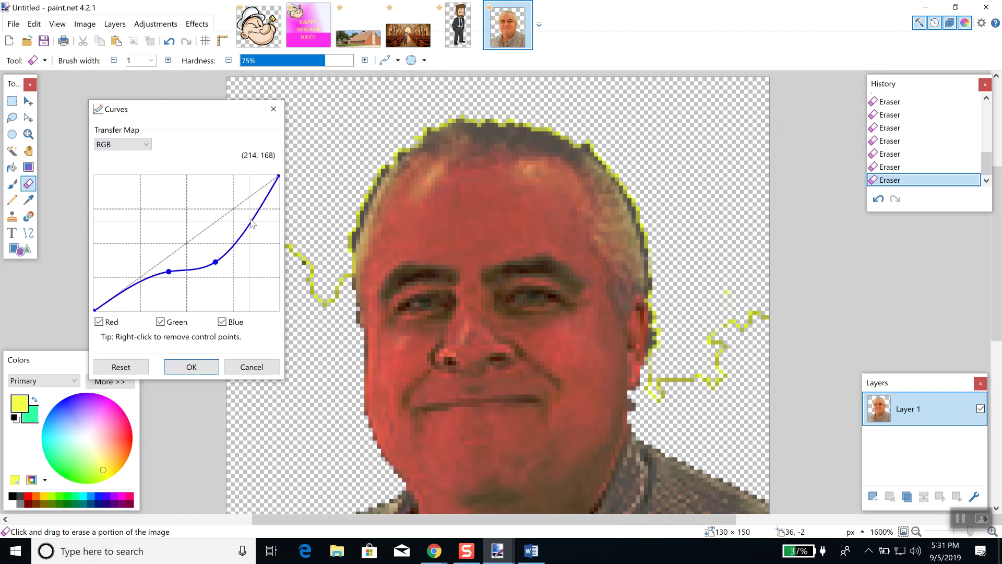
# Raise both RGB curve points to brighten and remove the orange cast, then close Curves unapplied.
pyautogui.click(130, 145)
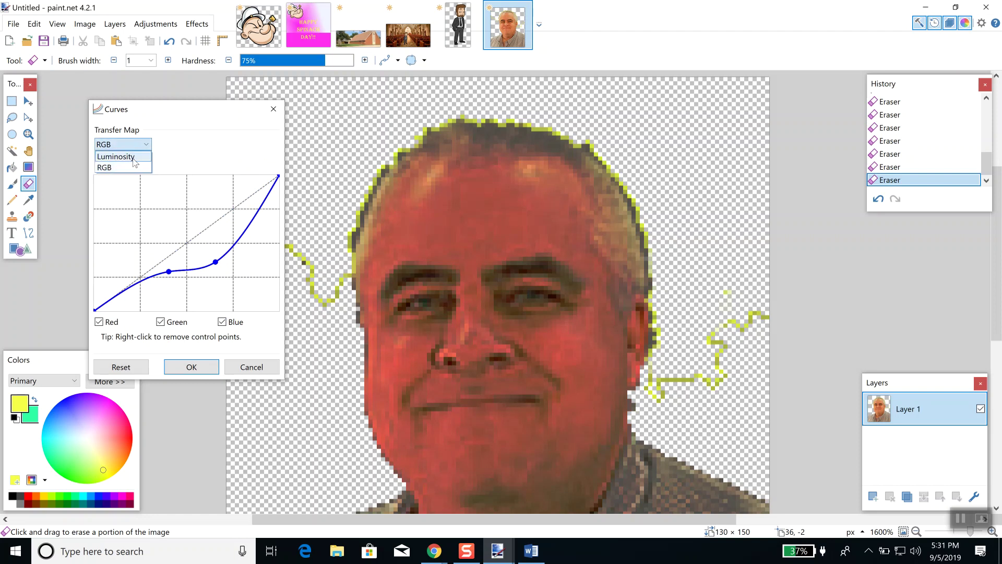
pyautogui.click(213, 263)
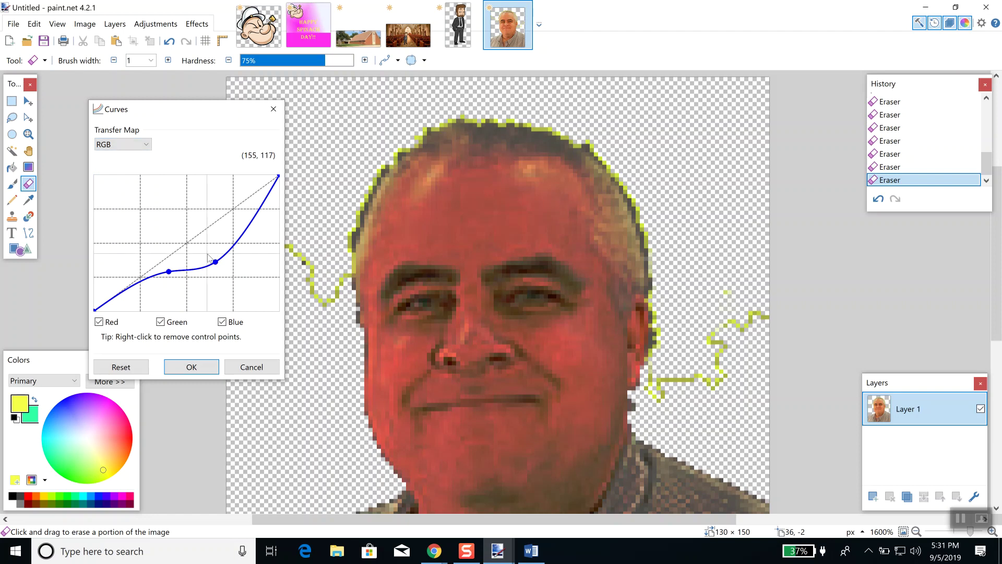
pyautogui.moveTo(214, 260); pyautogui.dragTo(196, 221)
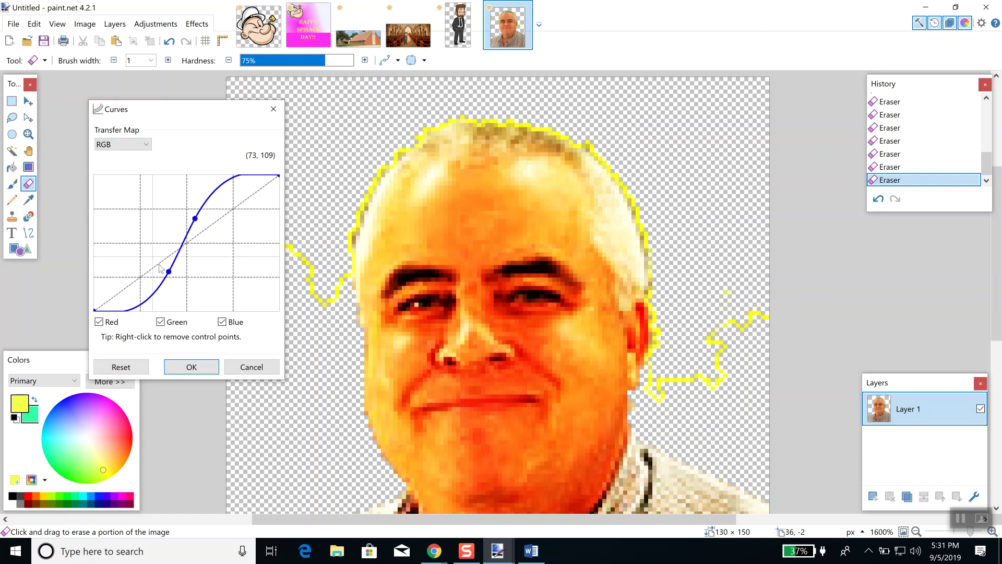
pyautogui.moveTo(170, 272); pyautogui.dragTo(146, 263)
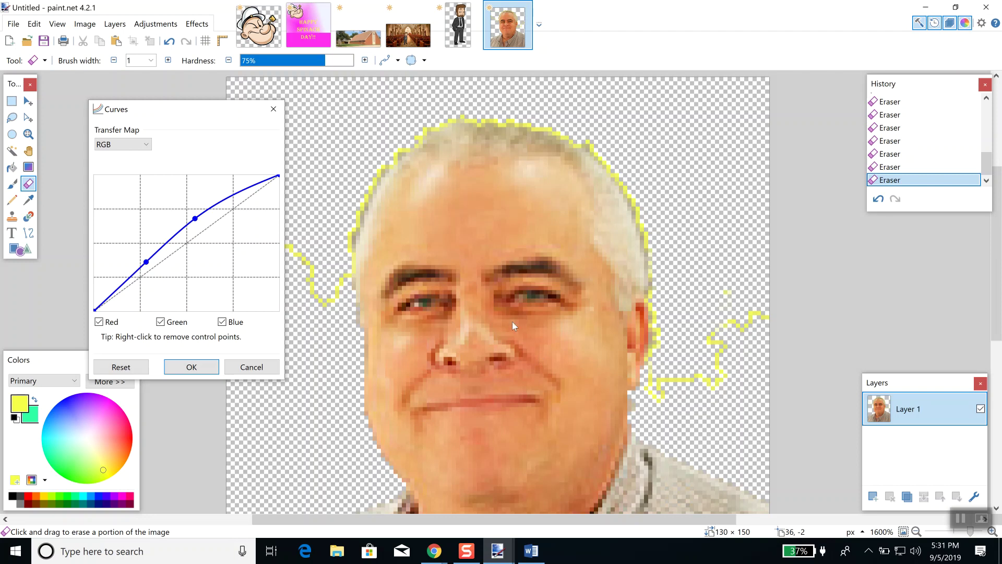
pyautogui.click(273, 109)
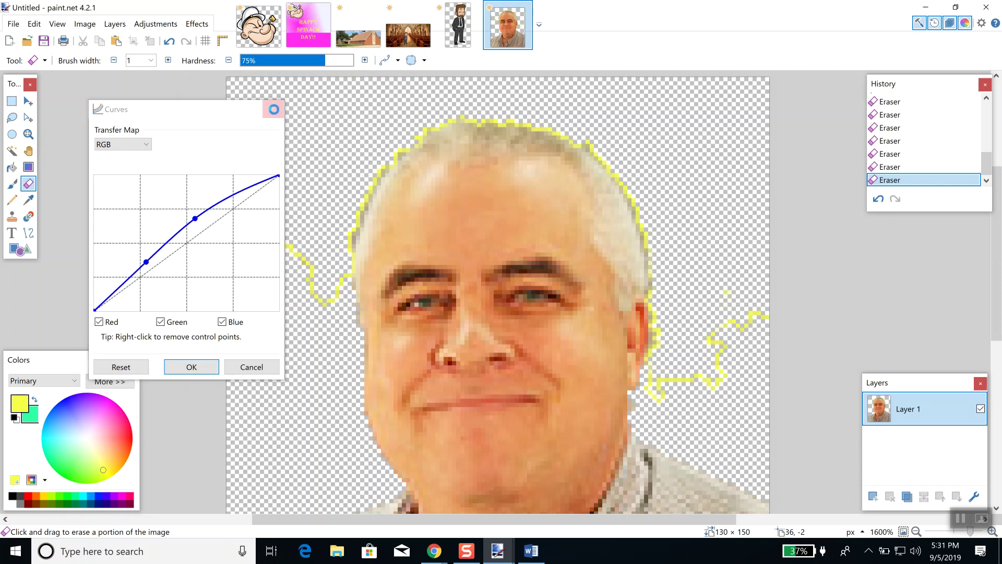